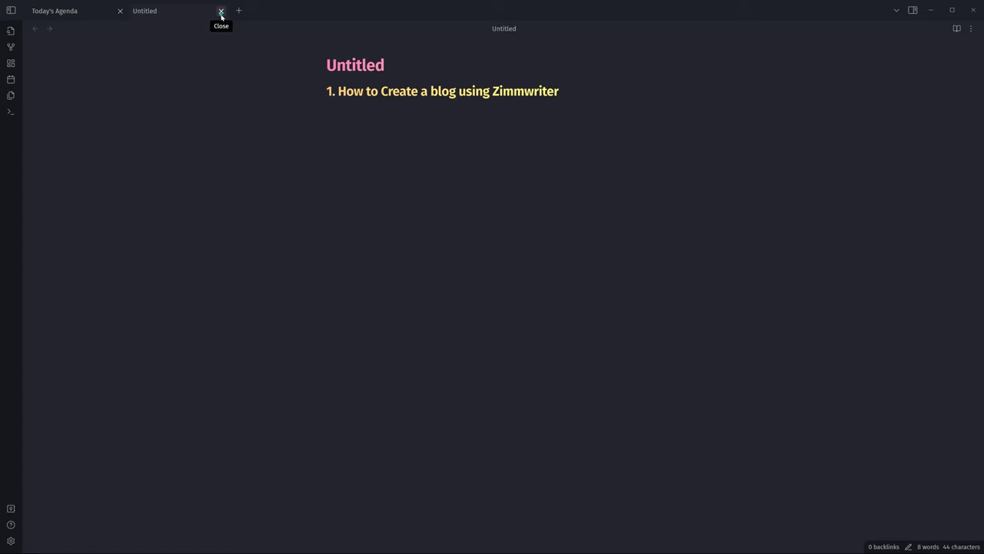
# Step: Switch to the browser and look over the ZimmWriter Help page, including the version download and the FAQ section
pyautogui.hotkey('alt', 'Tab')
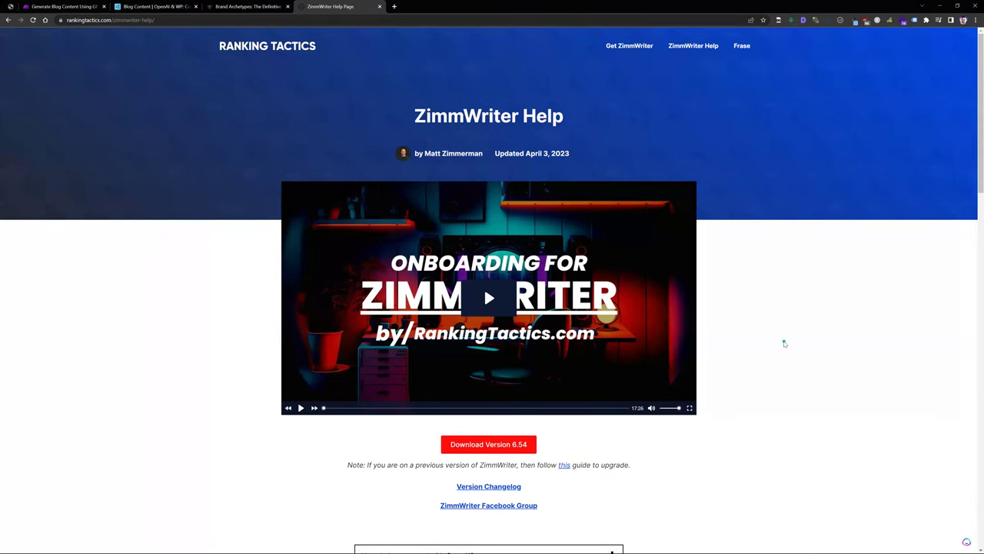
pyautogui.scroll(-1, 800, 362)
pyautogui.scroll(1, 801, 365)
pyautogui.scroll(-1, 740, 420)
pyautogui.scroll(-1, 87, 335)
pyautogui.scroll(-2, 86, 334)
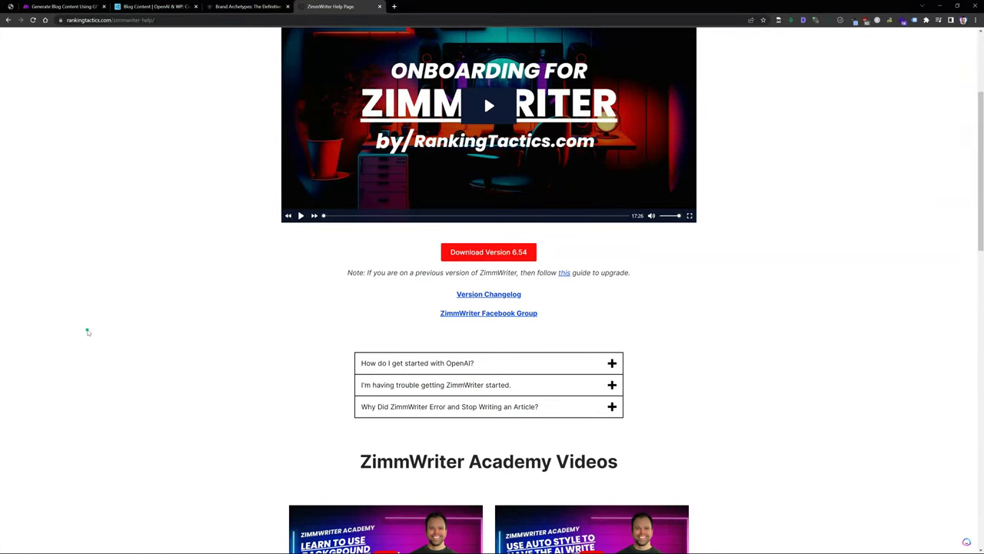
pyautogui.scroll(1, 142, 277)
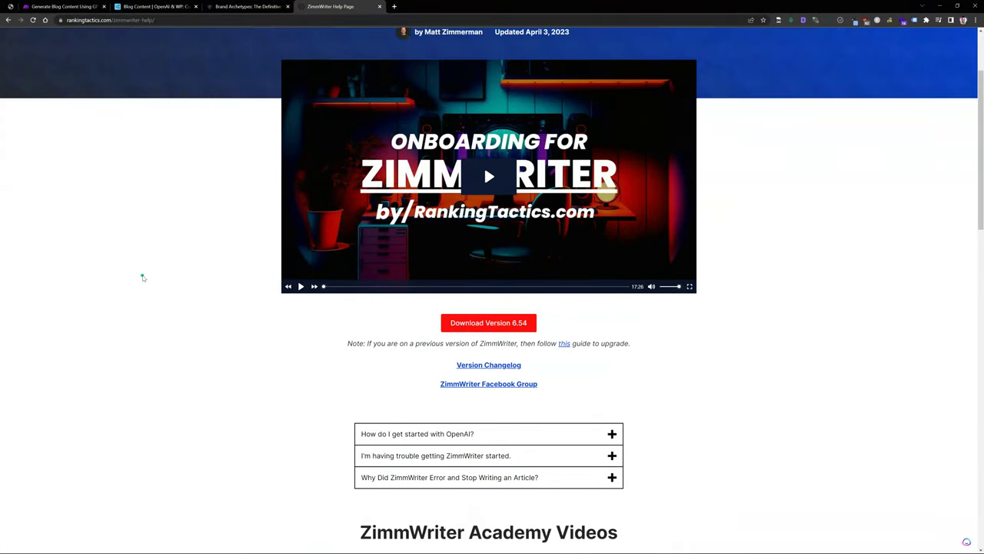
pyautogui.scroll(1, 143, 278)
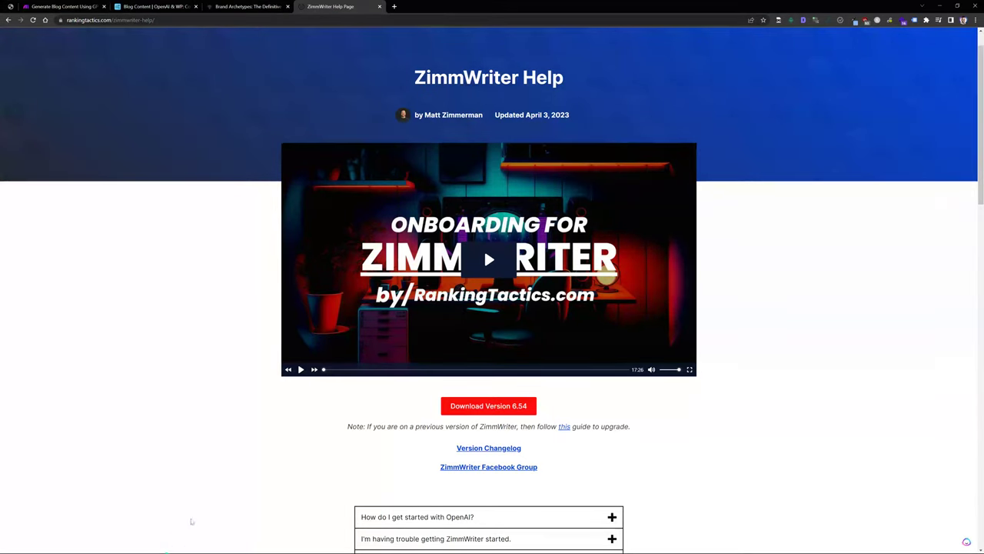
# Step: Bring up the ZimmWriter menu window and place it just beside the onboarding video on the help page
pyautogui.hotkey('alt', 'Tab')
pyautogui.hotkey('alt', 'Tab')
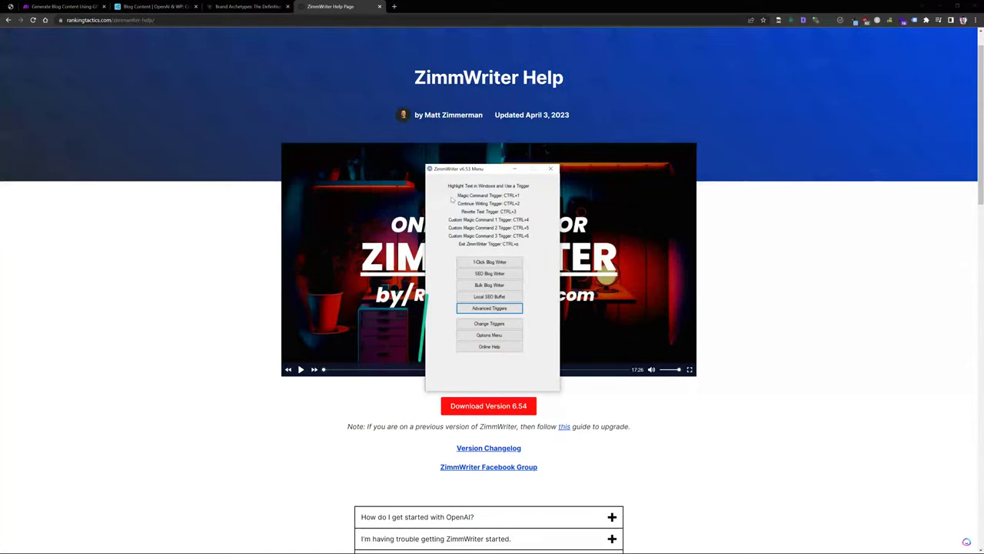
pyautogui.moveTo(489, 171); pyautogui.dragTo(202, 212)
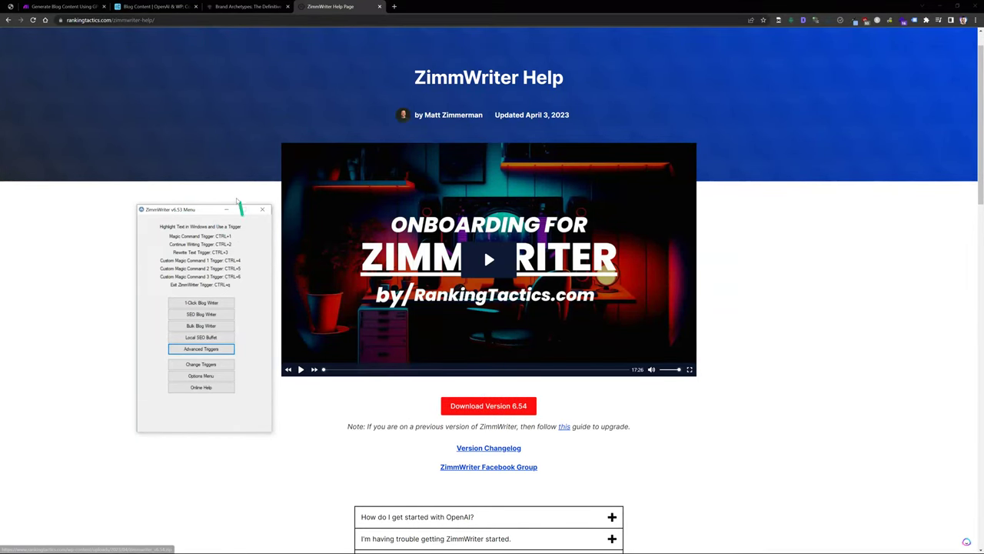
pyautogui.moveTo(202, 212); pyautogui.dragTo(779, 164)
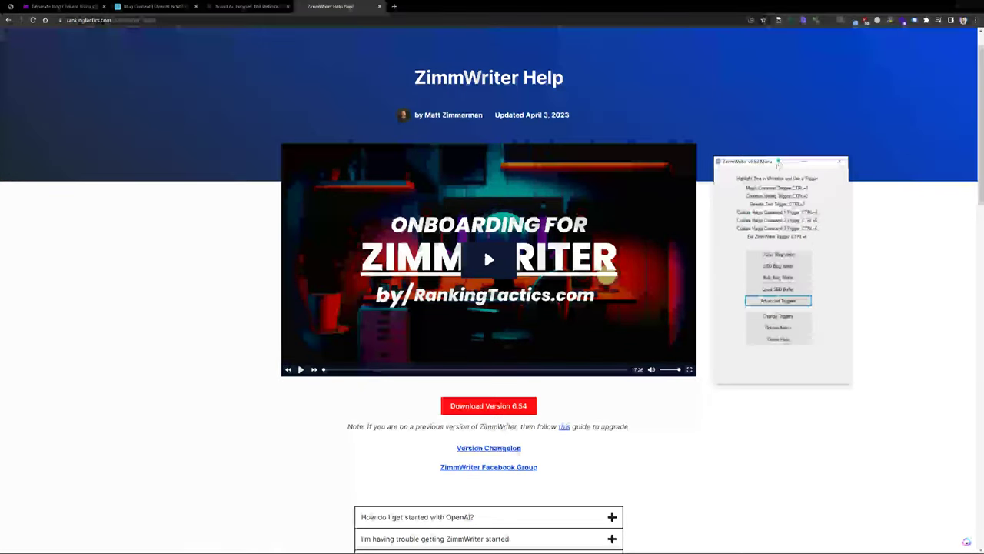
pyautogui.scroll(-1, 691, 455)
pyautogui.scroll(2, 691, 456)
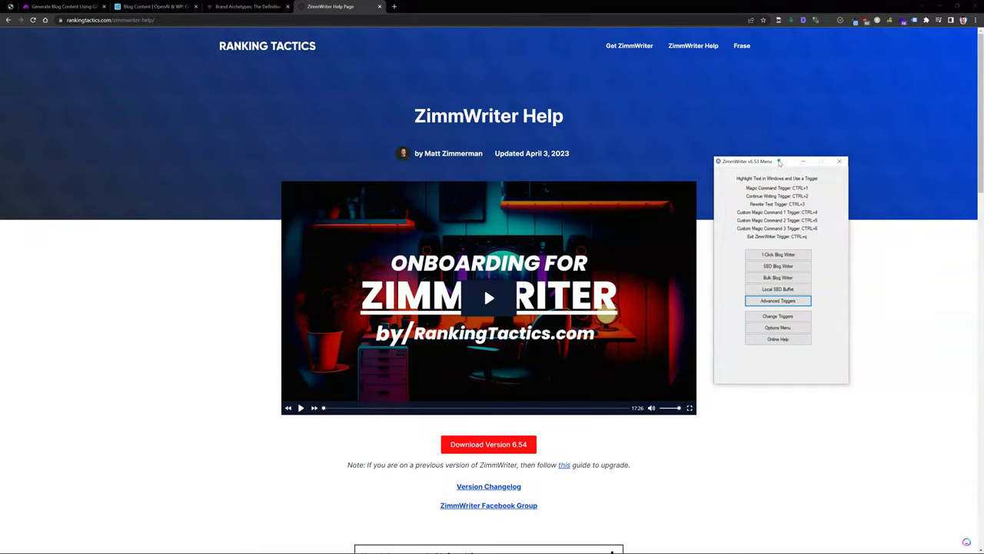
pyautogui.moveTo(779, 162); pyautogui.dragTo(767, 188)
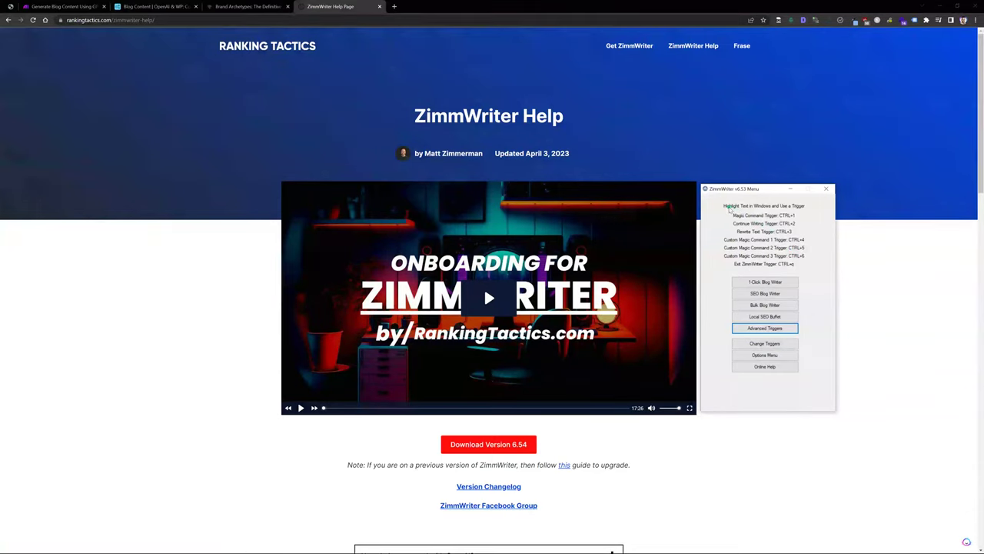
pyautogui.moveTo(752, 188)
pyautogui.mouseDown()
pyautogui.moveTo(784, 180)
pyautogui.moveTo(755, 186)
pyautogui.mouseUp()
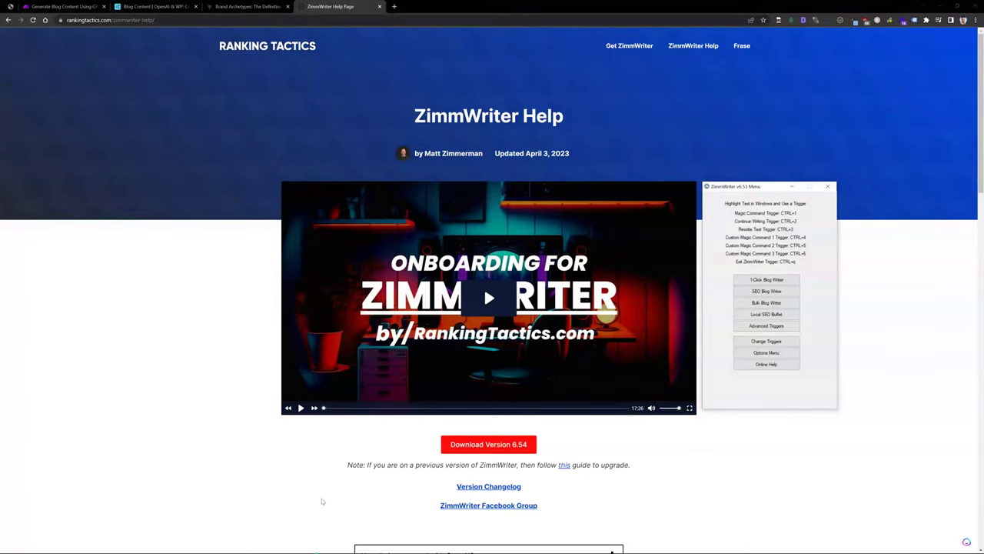
# Step: Switch to the Untitled note in Obsidian and replace its title with a copy of the heading "1. How to Create a blog using Zimmwriter"
pyautogui.hotkey('alt', 'Tab')
pyautogui.click(366, 115)
pyautogui.press('Return')
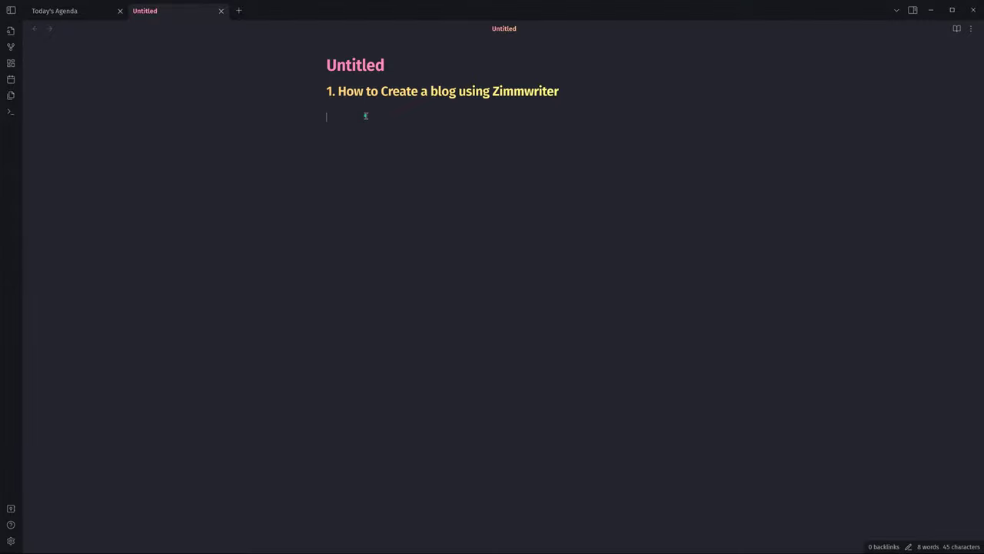
pyautogui.moveTo(358, 108); pyautogui.dragTo(380, 62)
pyautogui.hotkey('ctrl', 'c')
pyautogui.click(380, 61)
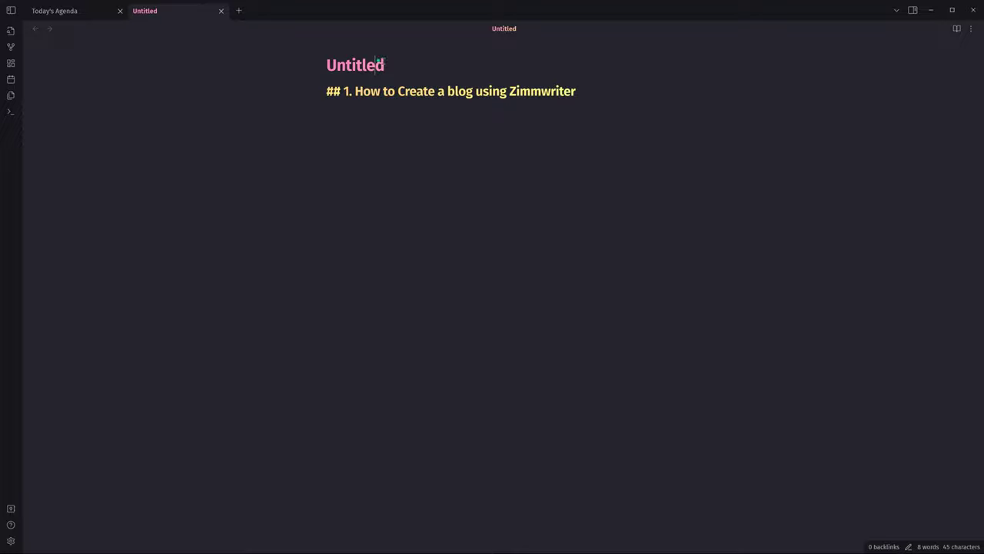
pyautogui.hotkey('ctrl', 'a')
pyautogui.hotkey('ctrl', 'v')
# Step: Strip the hash marks and numbering from the note title so it reads "How to Create a blog using Zimmwriter"
pyautogui.click(347, 67)
pyautogui.press('BackSpace')
pyautogui.press('BackSpace')
pyautogui.press('BackSpace')
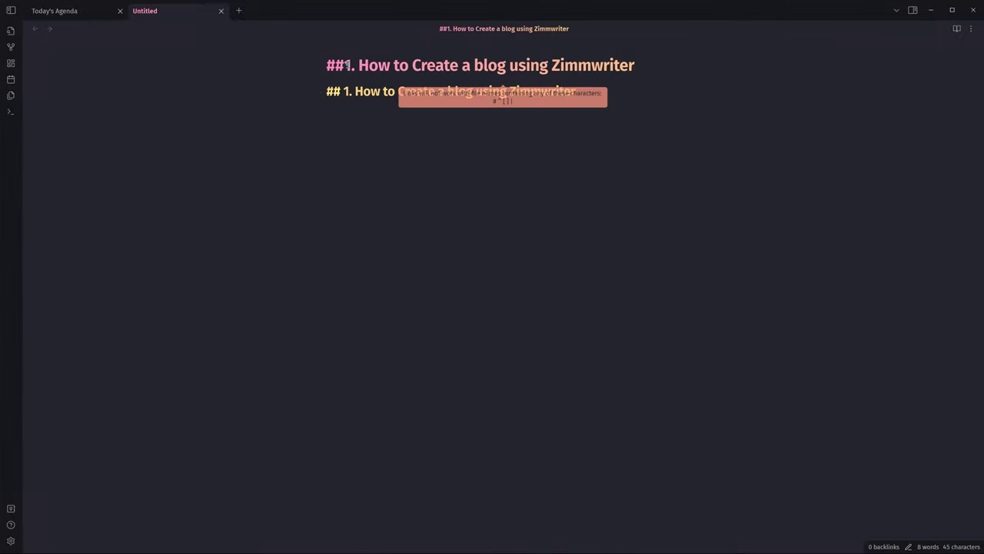
pyautogui.click(347, 91)
pyautogui.press('BackSpace')
pyautogui.press('BackSpace')
pyautogui.press('BackSpace')
pyautogui.click(341, 66)
pyautogui.press('BackSpace')
pyautogui.press('BackSpace')
pyautogui.press('BackSpace')
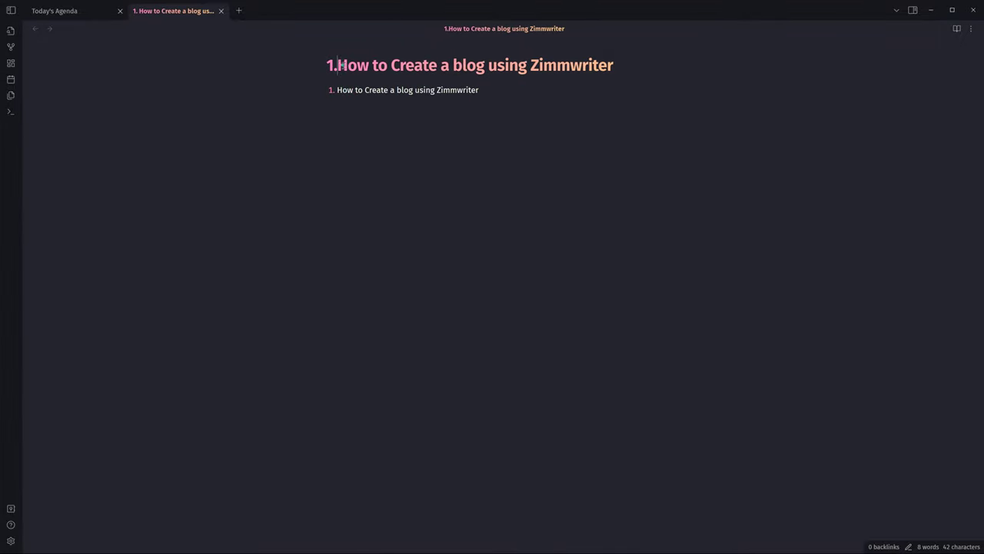
# Step: Delete the duplicate heading line from the note body
pyautogui.click(339, 90)
pyautogui.press('BackSpace')
pyautogui.moveTo(516, 88); pyautogui.dragTo(250, 82)
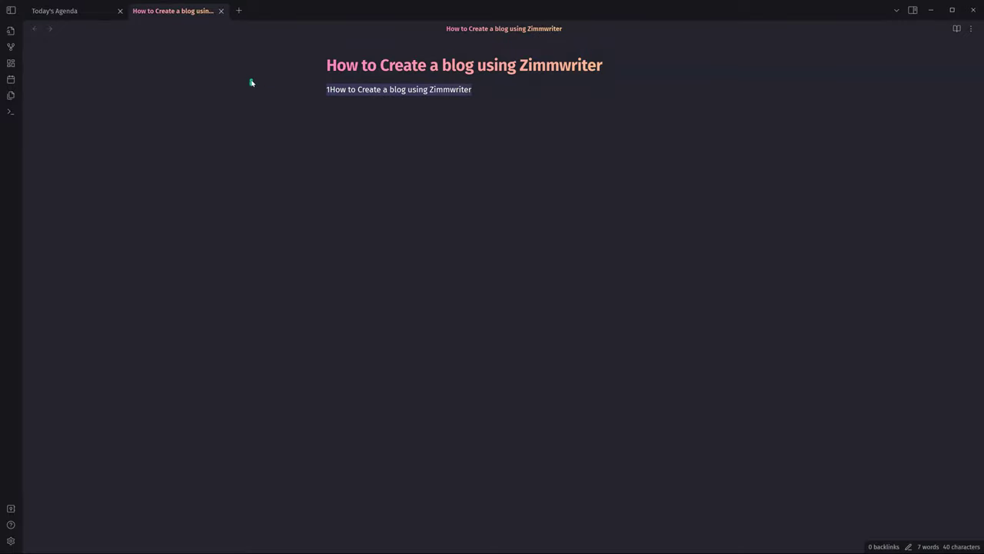
pyautogui.press('BackSpace')
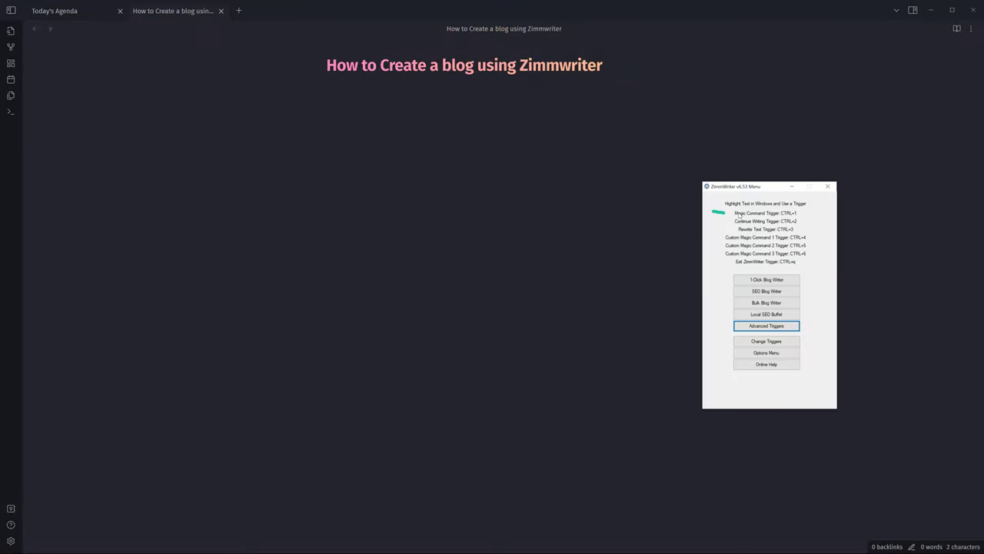
# Step: Write "why is the sky blue?" in the note body and run ZimmWriter's Magic Command on it
pyautogui.click(358, 110)
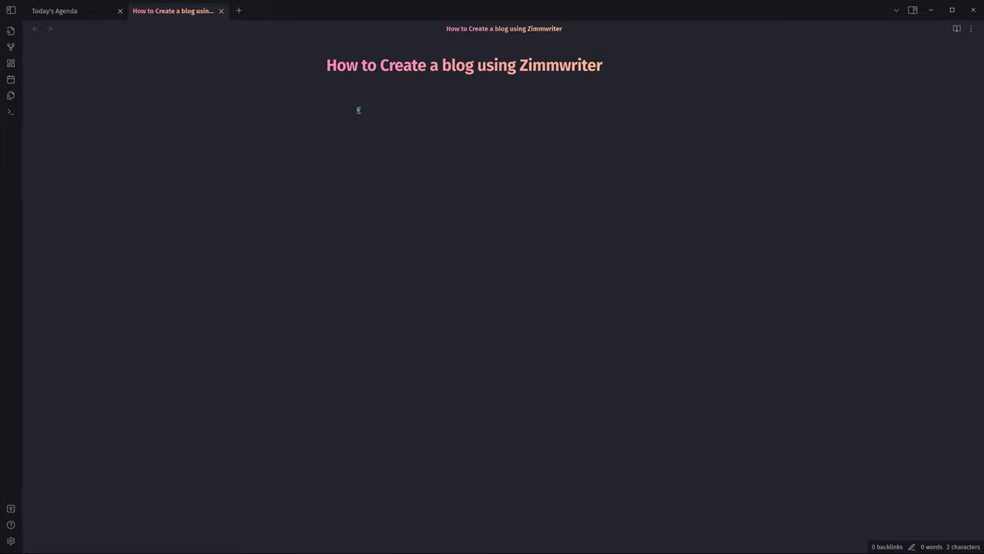
pyautogui.write('why is the sky blue?')
pyautogui.moveTo(406, 114); pyautogui.dragTo(317, 115)
pyautogui.hotkey('ctrl', 'alt', 'z')
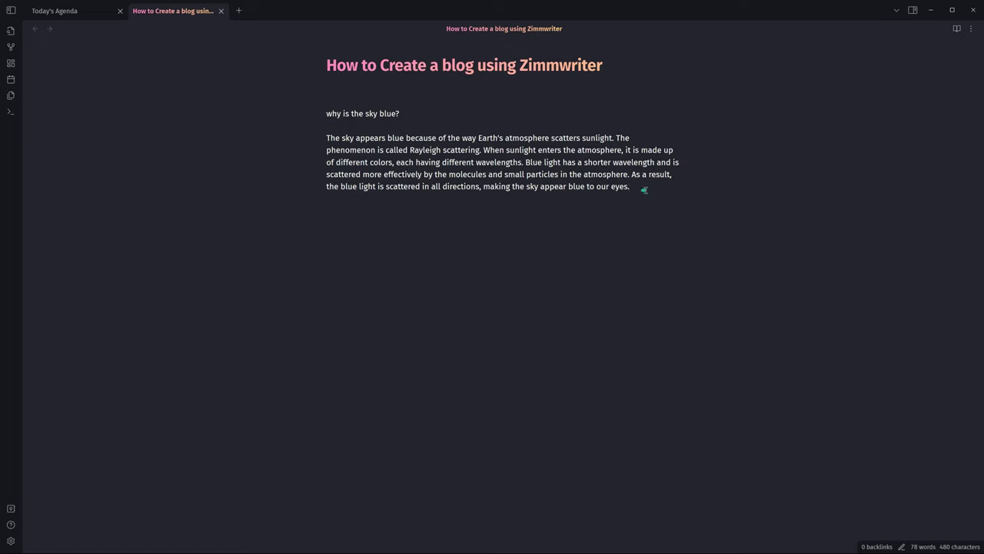
# Step: Select the whole generated answer paragraph and run ZimmWriter's Continue Writing trigger on it
pyautogui.tripleClick(645, 190)
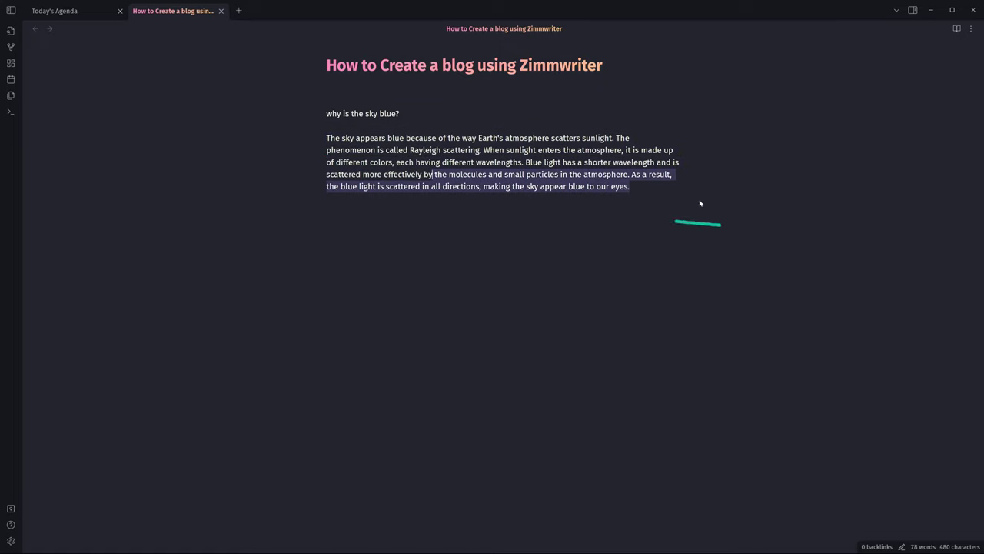
pyautogui.click(666, 188)
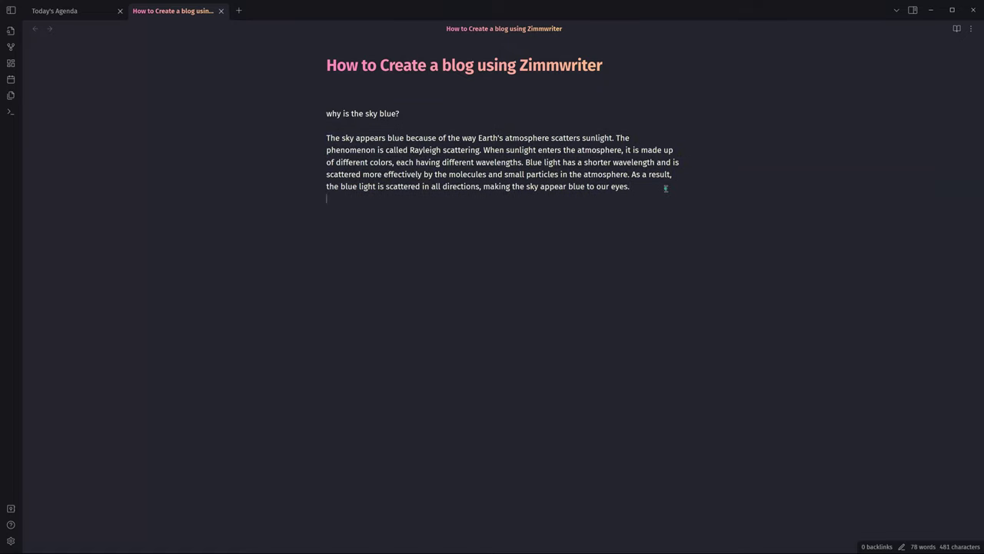
pyautogui.tripleClick(665, 188)
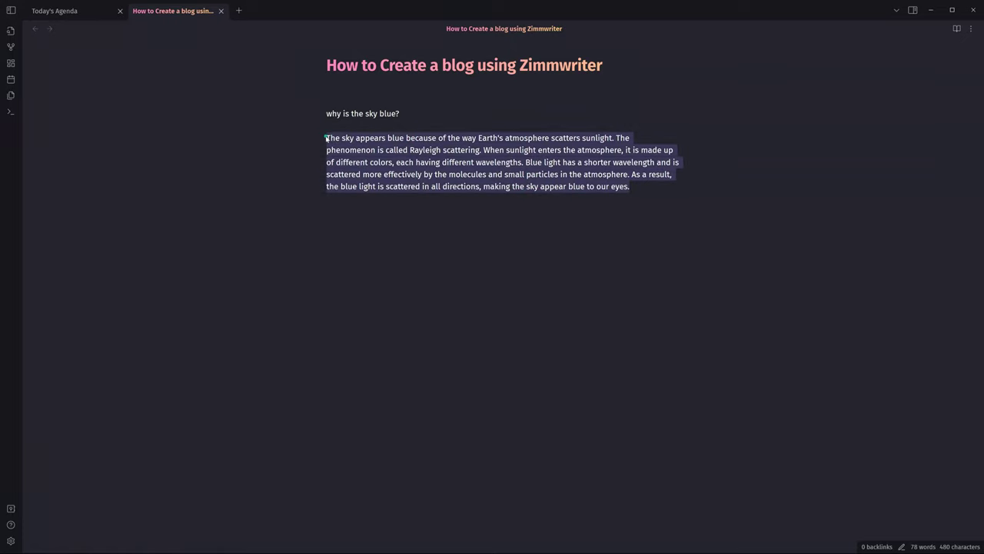
pyautogui.hotkey('ctrl', 'alt', 'z')
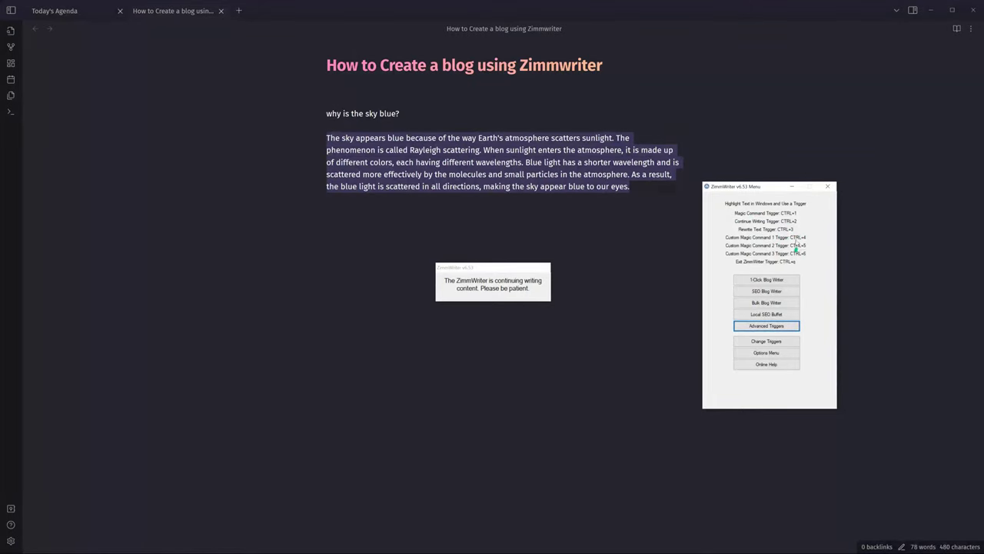
pyautogui.click(790, 187)
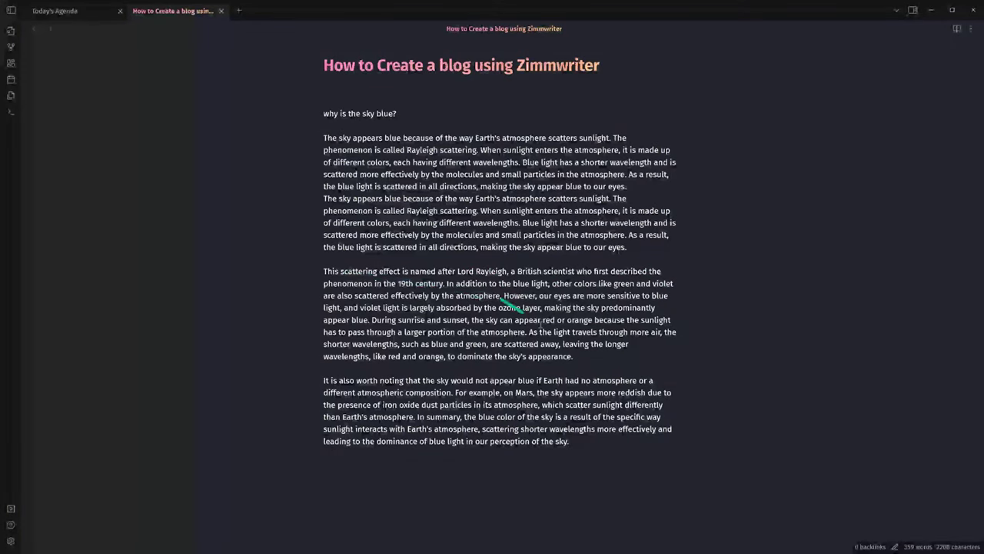
# Step: Check the continued text by highlighting its paragraphs, and delete the sky question with all its generated answers
pyautogui.moveTo(635, 248); pyautogui.dragTo(321, 141)
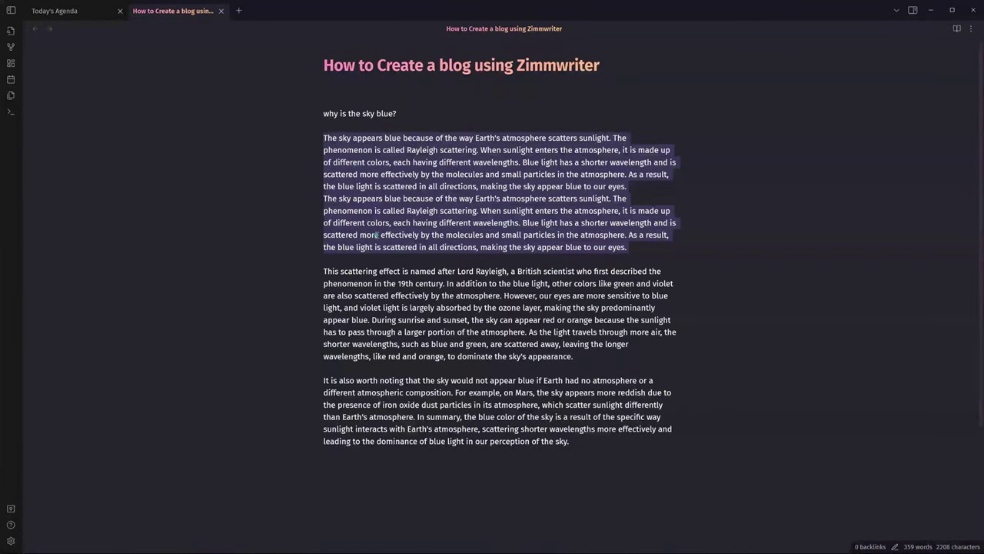
pyautogui.moveTo(396, 262); pyautogui.dragTo(354, 308)
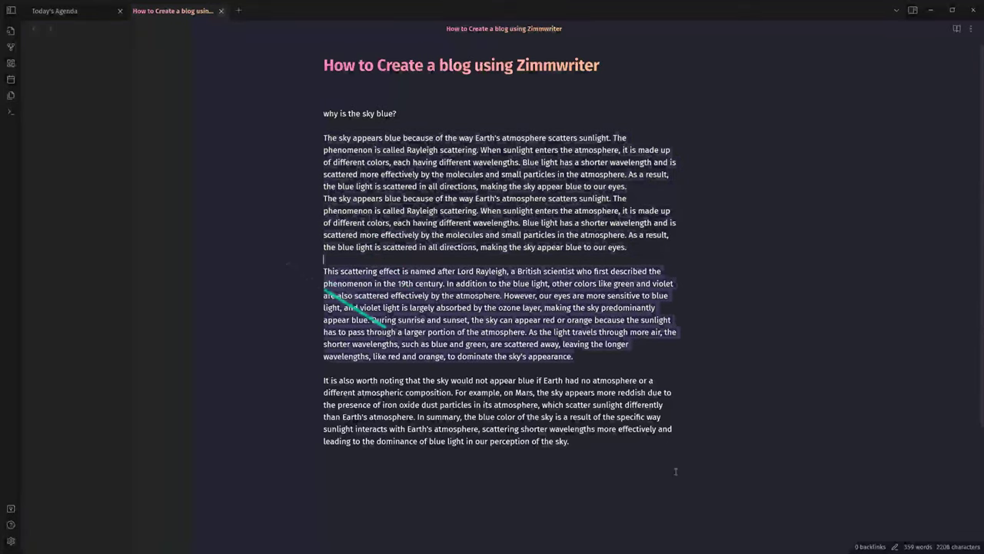
pyautogui.moveTo(676, 471); pyautogui.dragTo(621, 446)
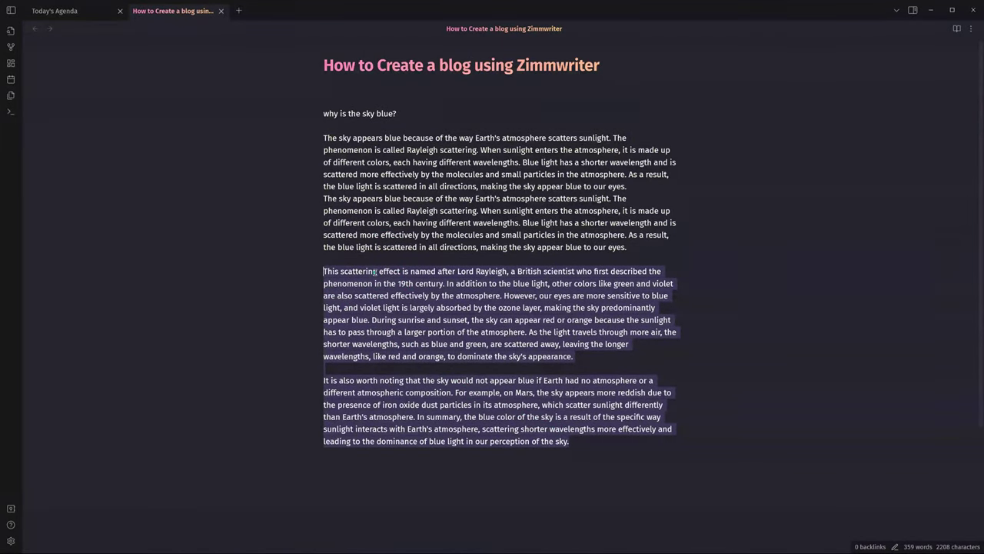
pyautogui.moveTo(570, 444); pyautogui.dragTo(320, 114)
pyautogui.press('BackSpace')
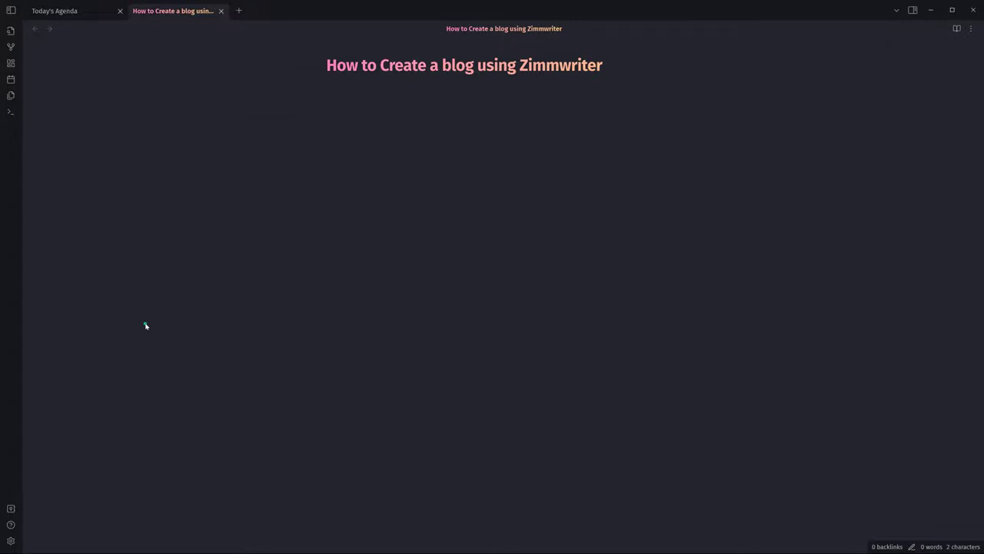
# Step: Write the line "What do we need for a blog" in the empty note body
pyautogui.click(343, 104)
pyautogui.write('What do we need ')
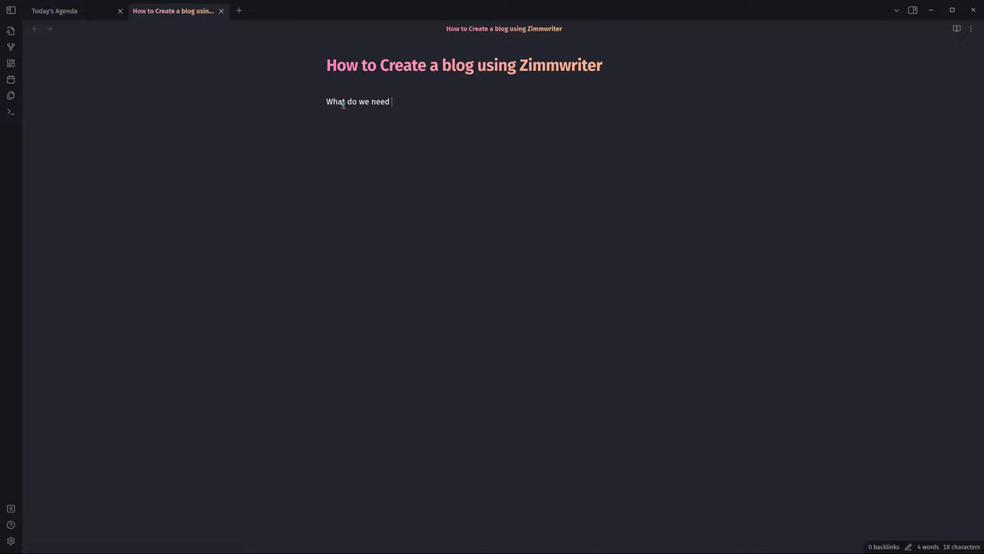
pyautogui.write('for a blog')
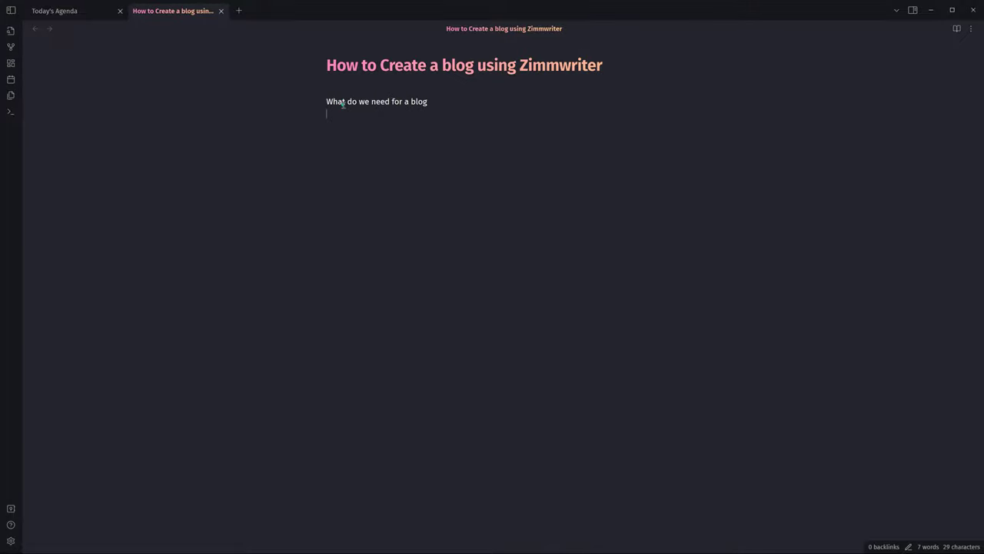
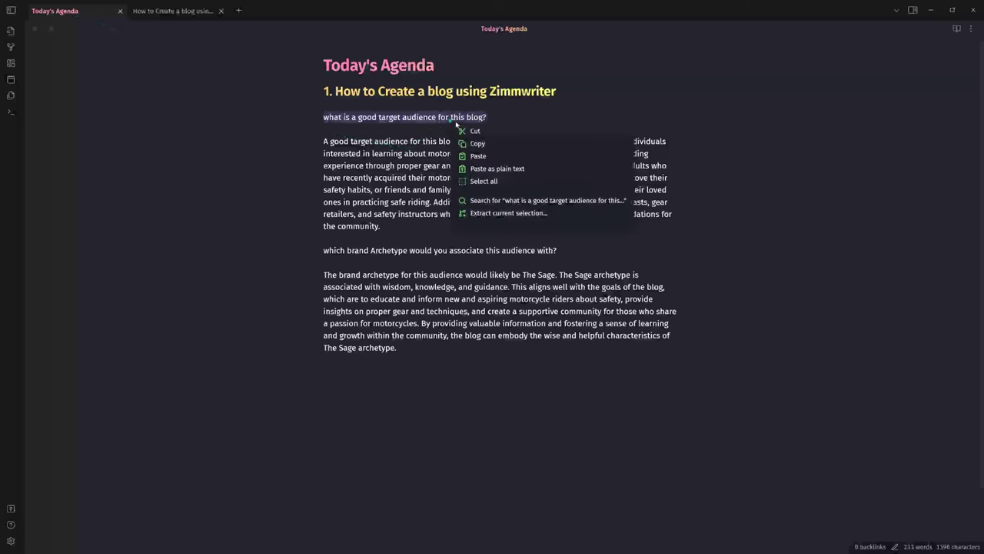
# Step: Copy "what is a good target audience for this blog?" from Today's Agenda below the blog description and run the Magic Command on both
pyautogui.click(481, 205)
pyautogui.click(172, 10)
pyautogui.write('what is a good target audience for this blog?')
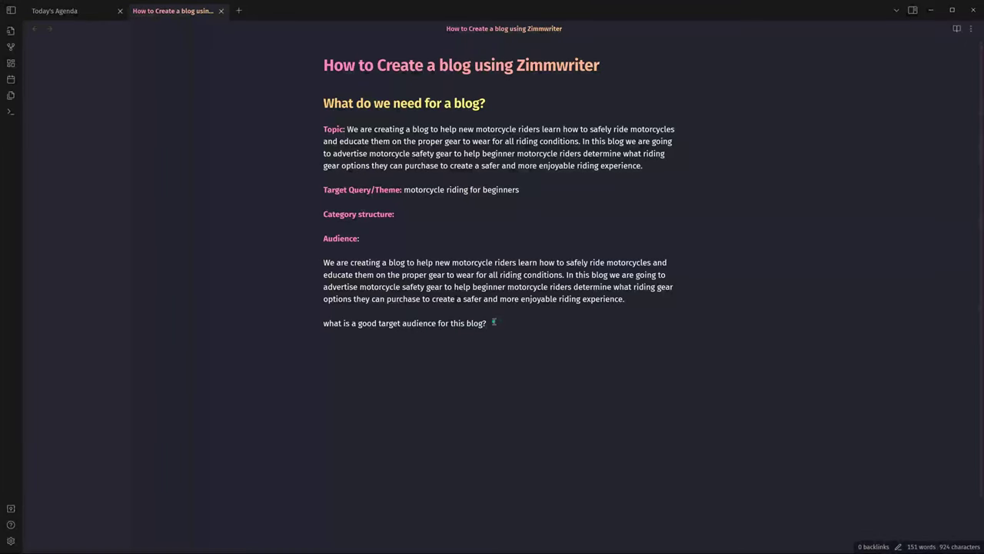
pyautogui.moveTo(487, 323); pyautogui.dragTo(308, 261)
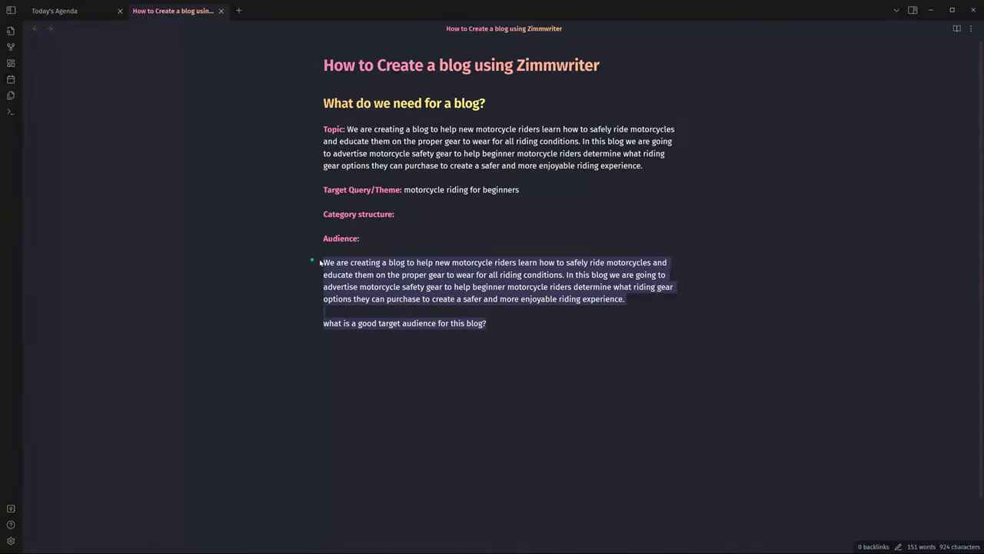
pyautogui.hotkey('ctrl', 'alt', 'm')
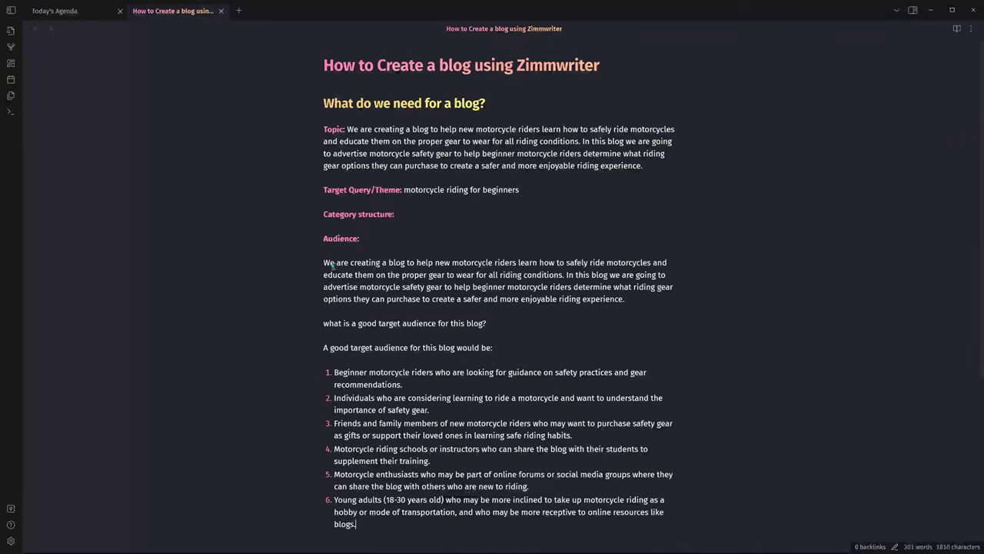
# Step: Review the generated target audience list and highlight the entry about friends and family members of new riders
pyautogui.scroll(-1, 362, 318)
pyautogui.scroll(1, 362, 318)
pyautogui.scroll(-2, 393, 336)
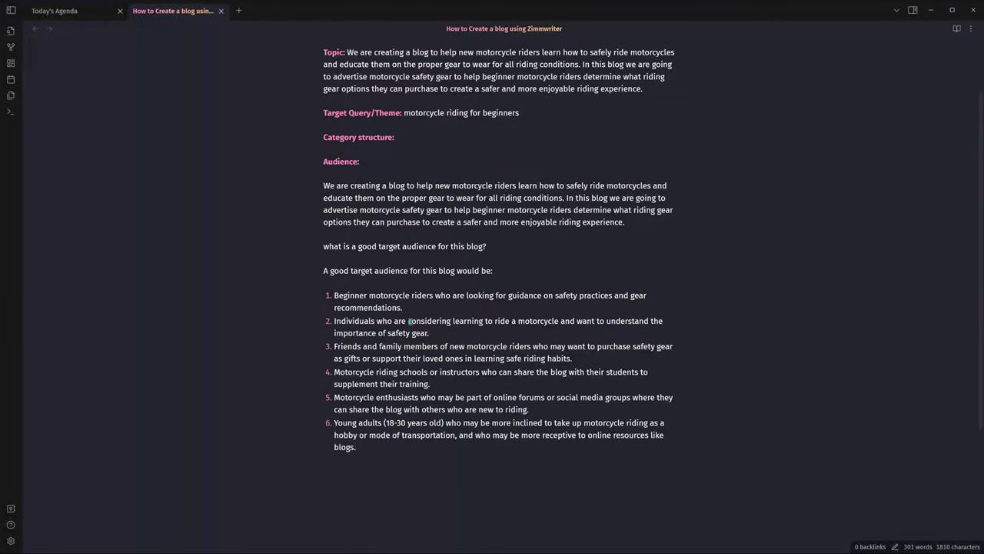
pyautogui.click(575, 357)
pyautogui.moveTo(575, 357); pyautogui.dragTo(333, 346)
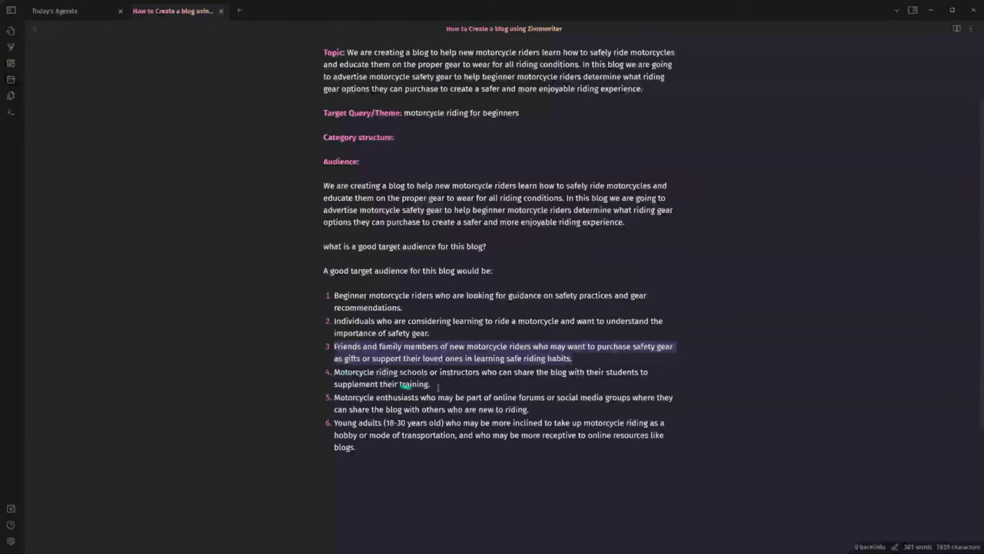
# Step: Review the last three target audience entries by highlighting riding schools, enthusiasts and young adults, and undo the accidental overwrite in the sixth
pyautogui.moveTo(438, 385); pyautogui.dragTo(333, 373)
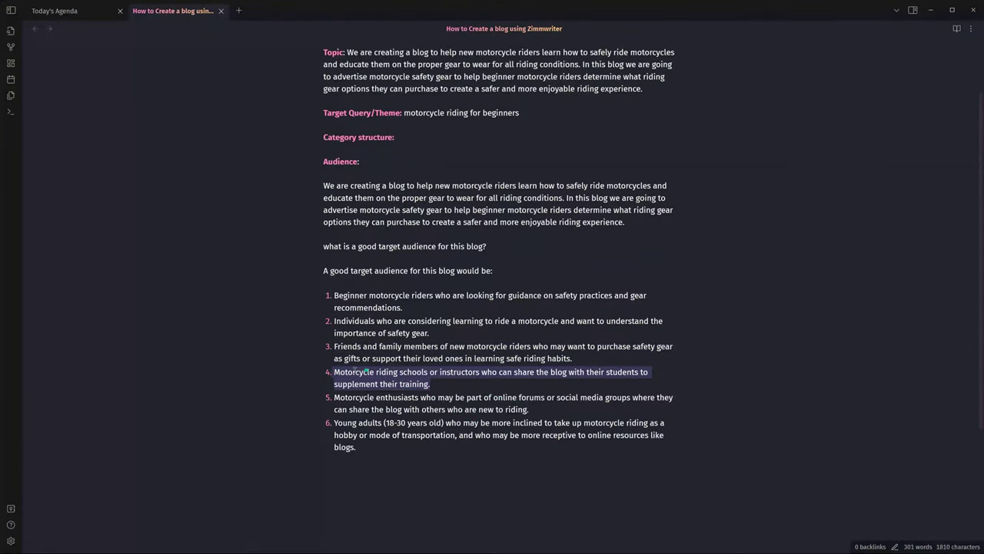
pyautogui.click(334, 372)
pyautogui.moveTo(334, 373); pyautogui.dragTo(467, 373)
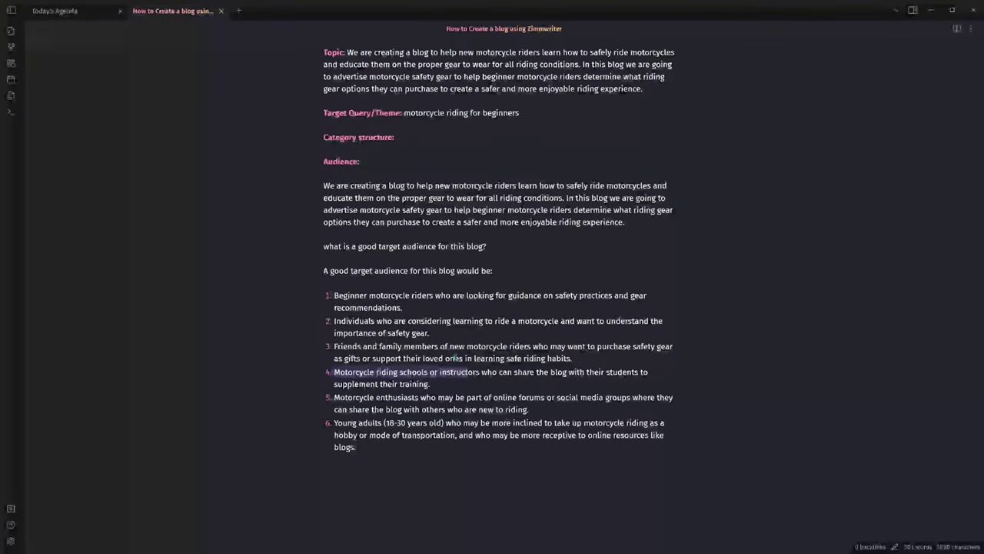
pyautogui.click(333, 398)
pyautogui.moveTo(334, 397); pyautogui.dragTo(428, 397)
pyautogui.moveTo(334, 422); pyautogui.dragTo(474, 422)
pyautogui.write('f')
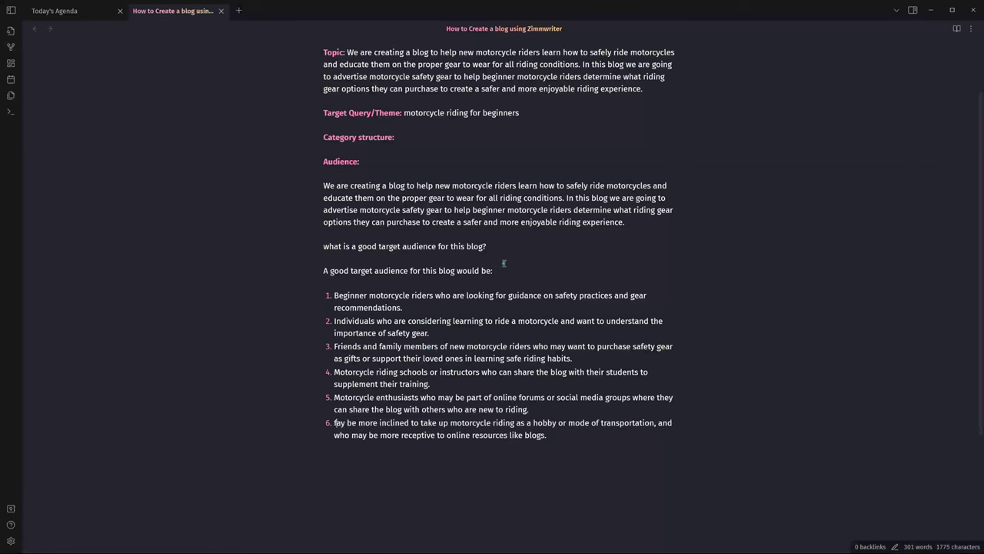
pyautogui.hotkey('ctrl', 'z')
pyautogui.click(453, 434)
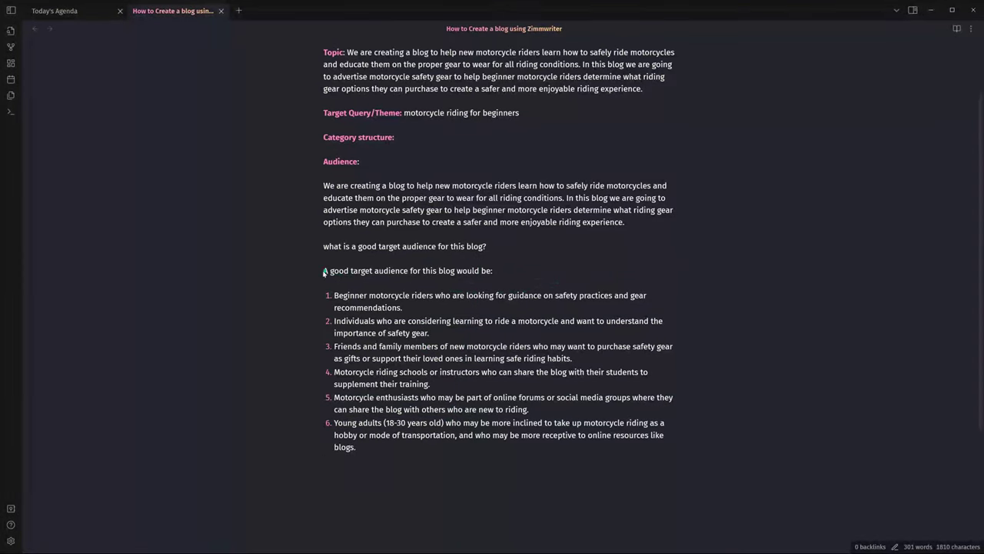
# Step: Insert the label "Output 1:" on its own line above the generated target audience list
pyautogui.press('Return')
pyautogui.press('Return')
pyautogui.press('Up')
pyautogui.write('Ou')
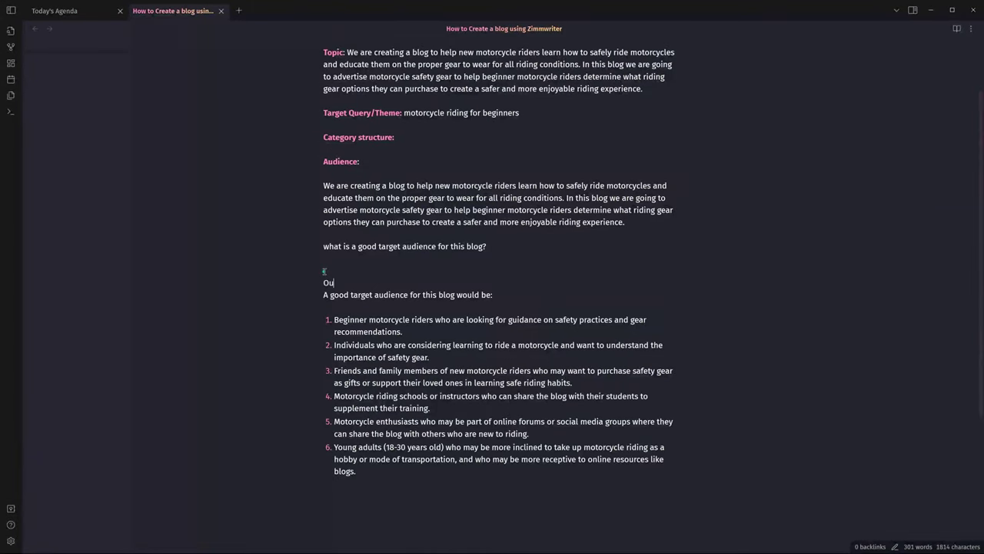
pyautogui.write('tput 1:')
pyautogui.hotkey('shift', 'Up')
pyautogui.press('Left')
# Step: Run the Magic Command again on the blog description and audience question, and label the new answer "Output 2:"
pyautogui.click(487, 246)
pyautogui.moveTo(486, 246); pyautogui.dragTo(307, 187)
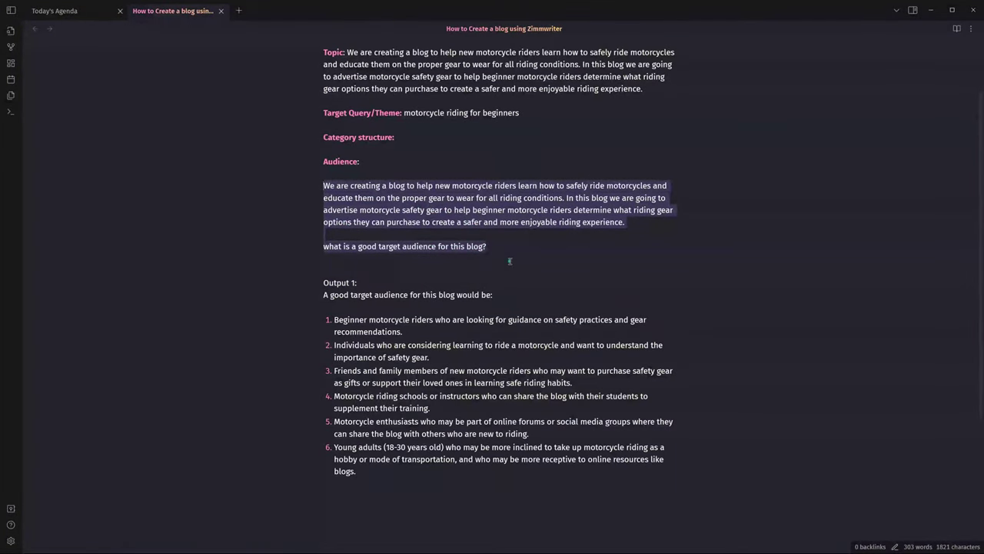
pyautogui.hotkey('ctrl', 'shift', 'z')
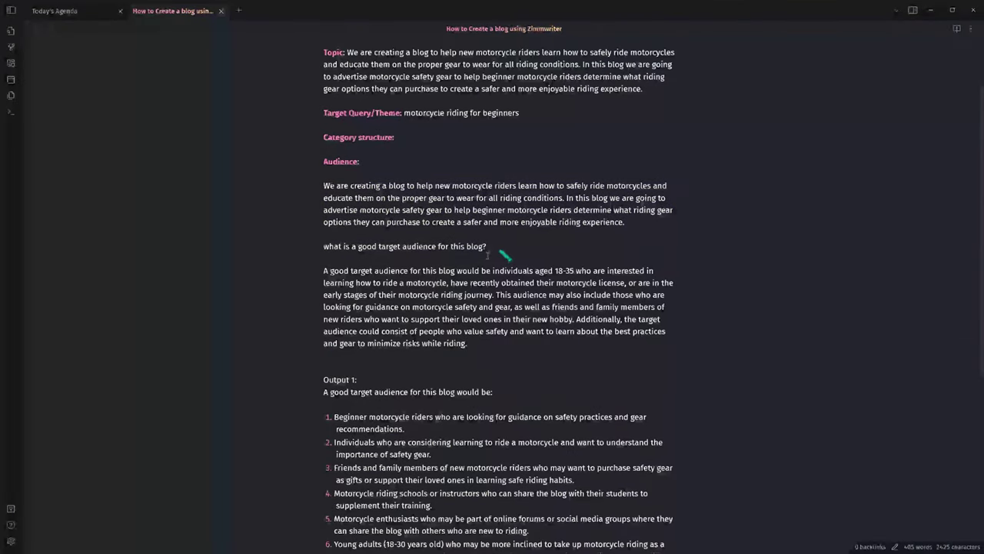
pyautogui.click(334, 261)
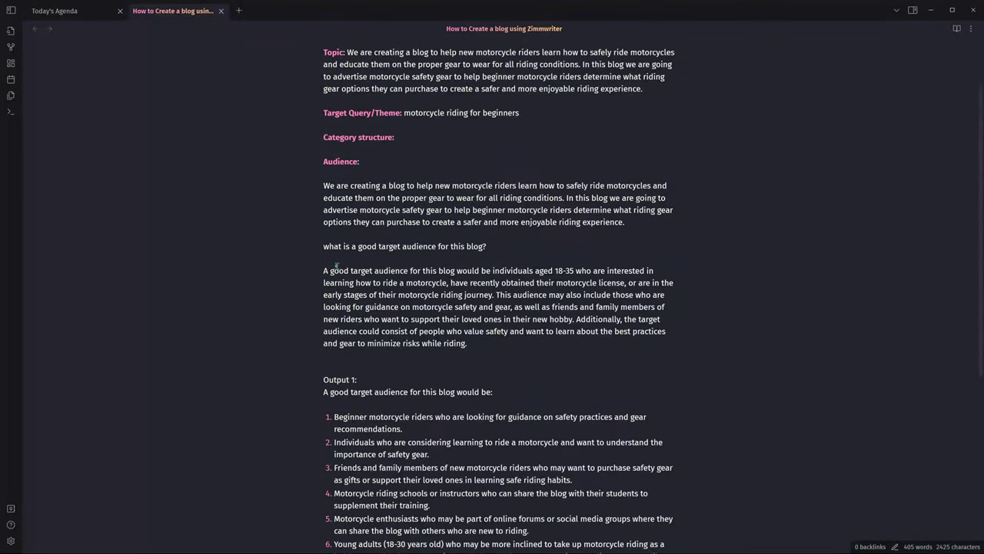
pyautogui.press('Return')
pyautogui.write('Output 2:')
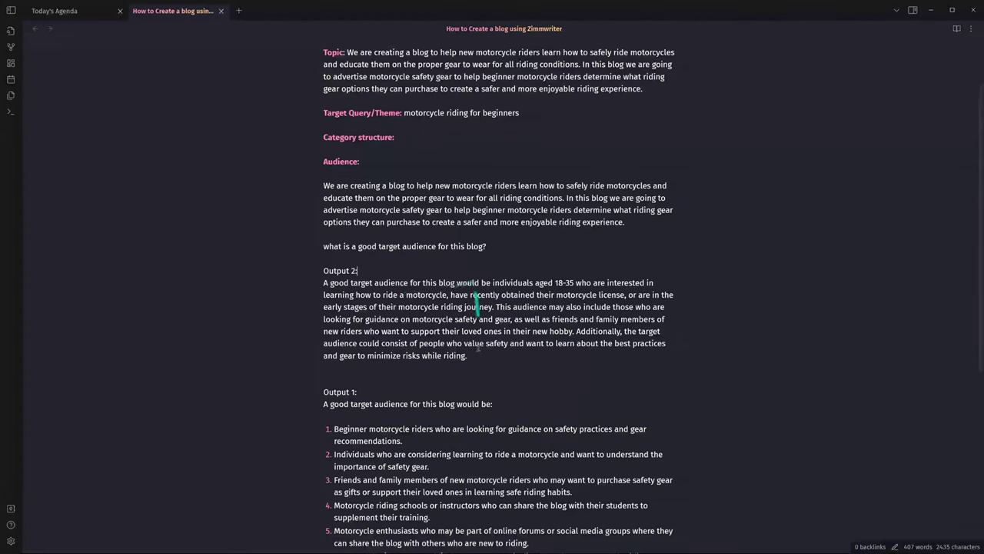
# Step: Delete the second answer and both output labels, leaving only blank lines between the audience question and the numbered answer
pyautogui.scroll(-1, 476, 331)
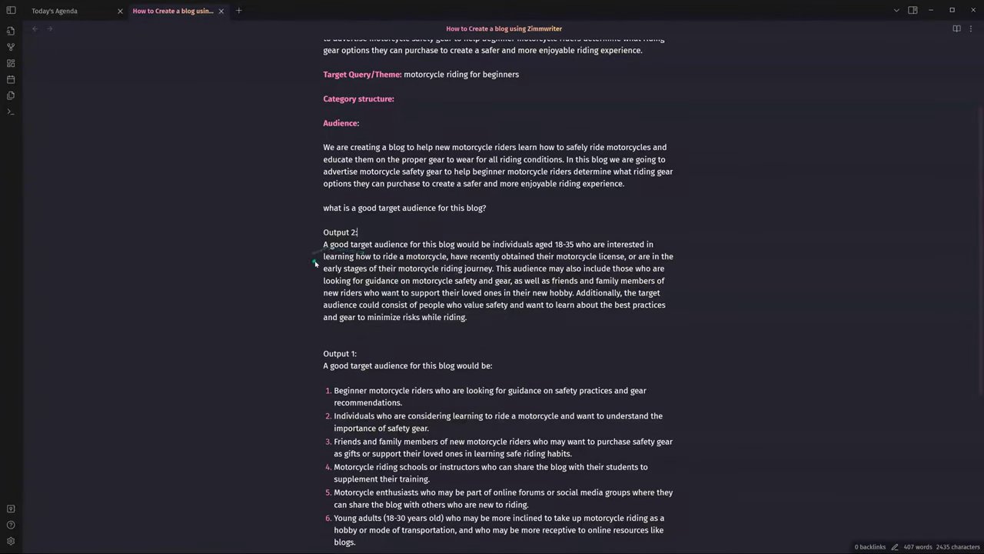
pyautogui.scroll(-2, 325, 261)
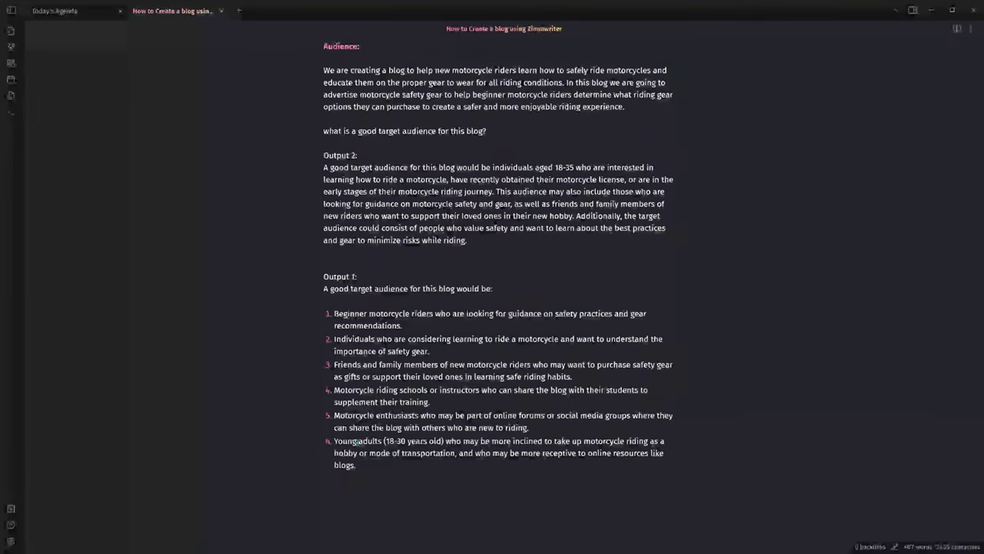
pyautogui.scroll(2, 344, 217)
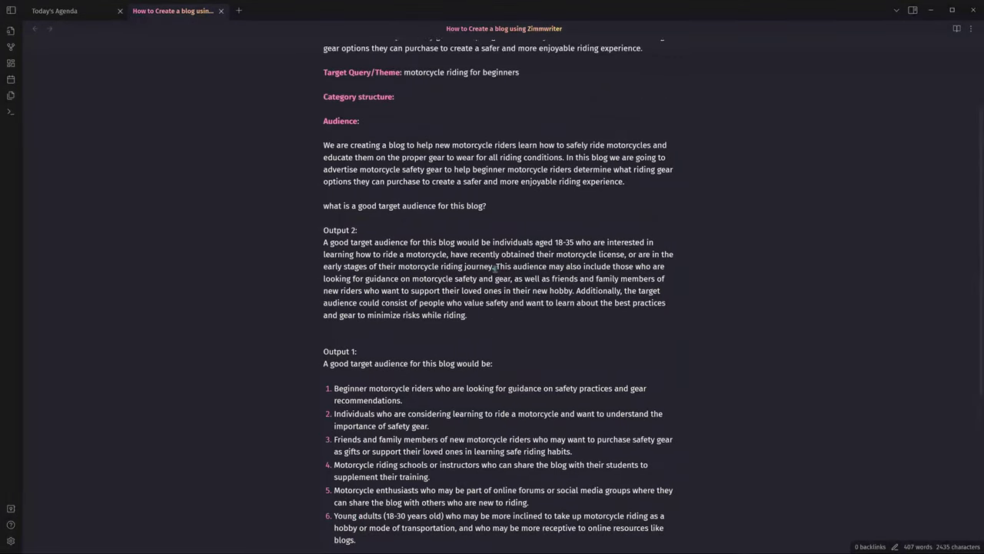
pyautogui.moveTo(487, 314); pyautogui.dragTo(285, 236)
pyautogui.press('BackSpace')
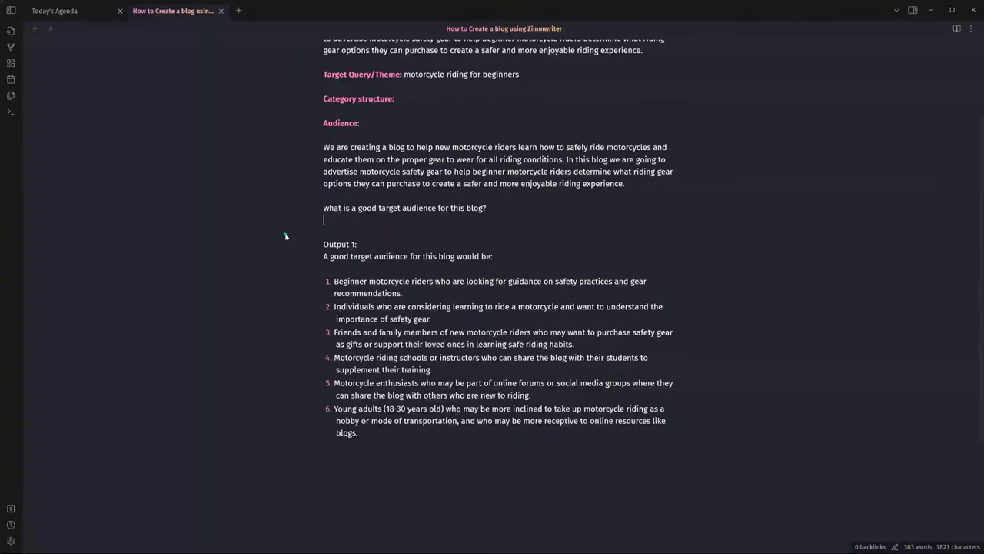
pyautogui.press('Delete')
pyautogui.press('Delete')
pyautogui.press('Delete')
pyautogui.press('Delete')
pyautogui.press('Delete')
pyautogui.press('Delete')
pyautogui.press('Delete')
pyautogui.press('Delete')
pyautogui.press('Delete')
pyautogui.press('Delete')
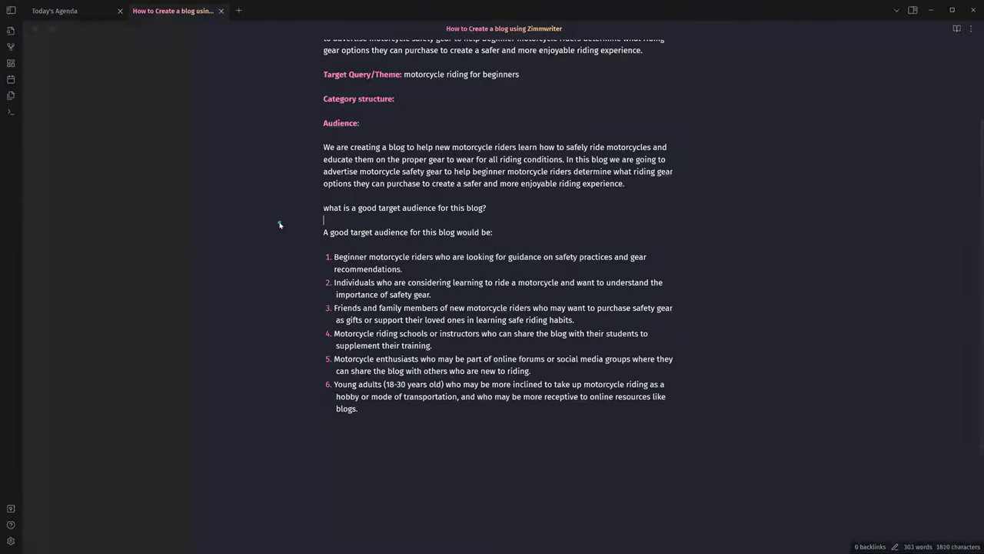
pyautogui.press('Delete')
pyautogui.press('Return')
pyautogui.press('Return')
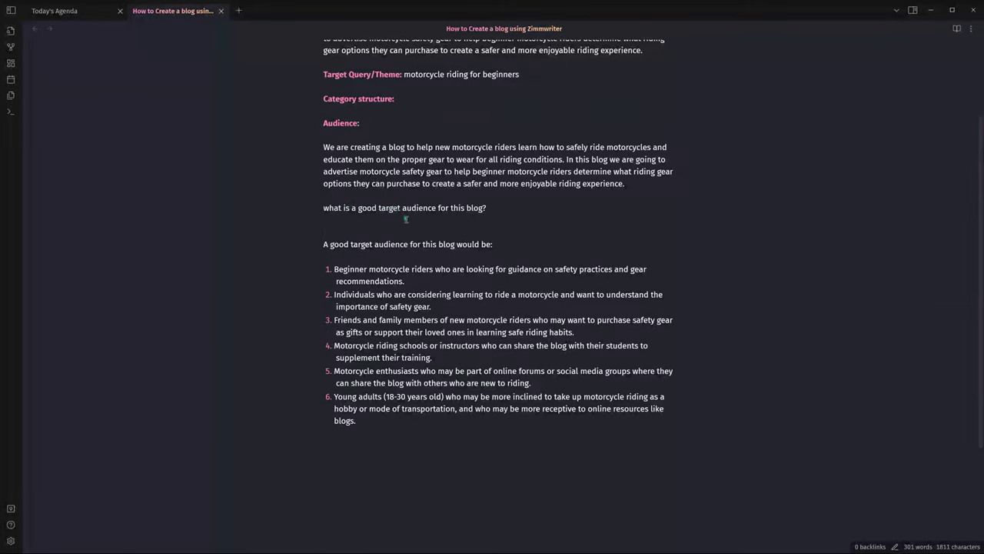
pyautogui.moveTo(358, 420); pyautogui.dragTo(339, 271)
pyautogui.click(174, 248)
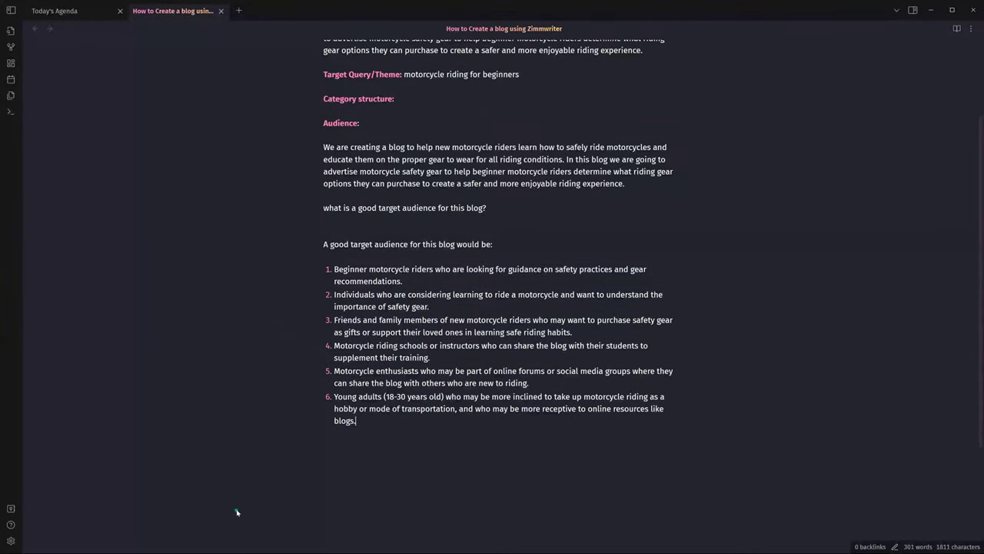
# Step: Switch to ZimmWriter, open the SEO Blog Writer and view the available Audience Personality options
pyautogui.hotkey('alt', 'Tab')
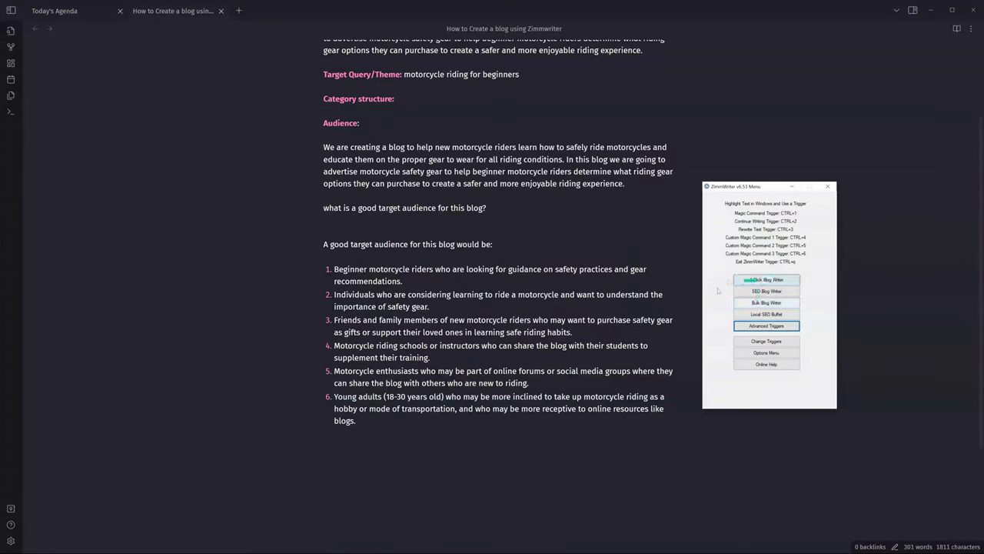
pyautogui.click(766, 291)
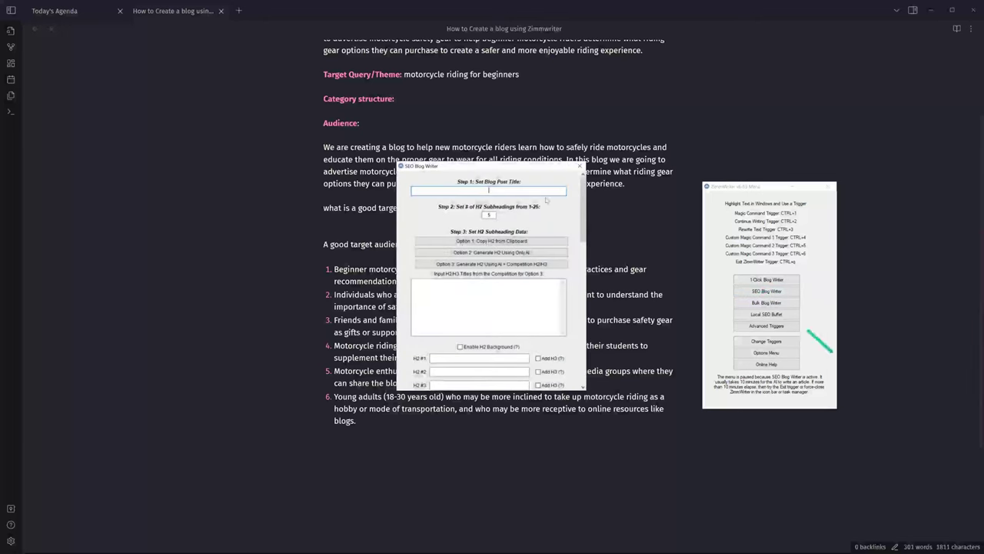
pyautogui.moveTo(586, 196); pyautogui.dragTo(583, 274)
pyautogui.moveTo(487, 300)
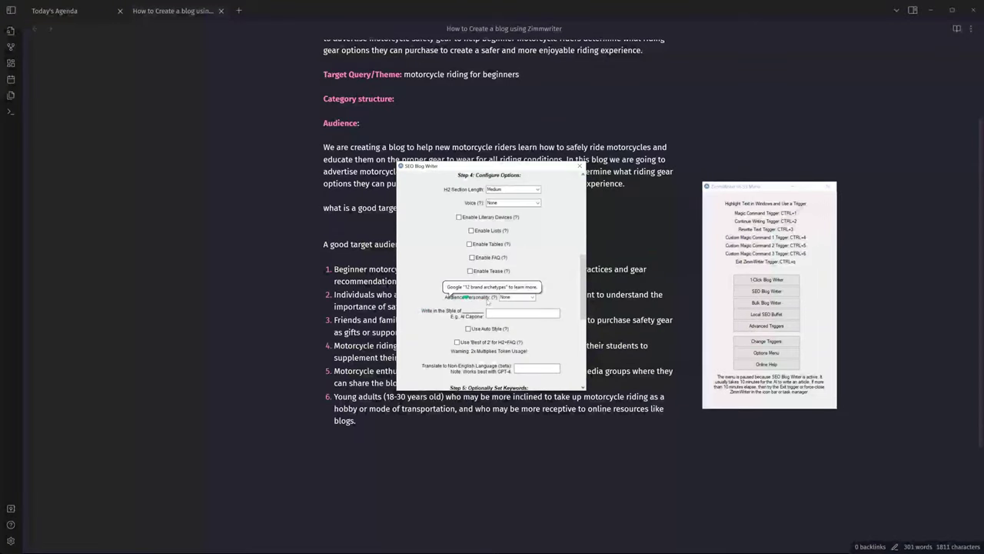
pyautogui.click(530, 297)
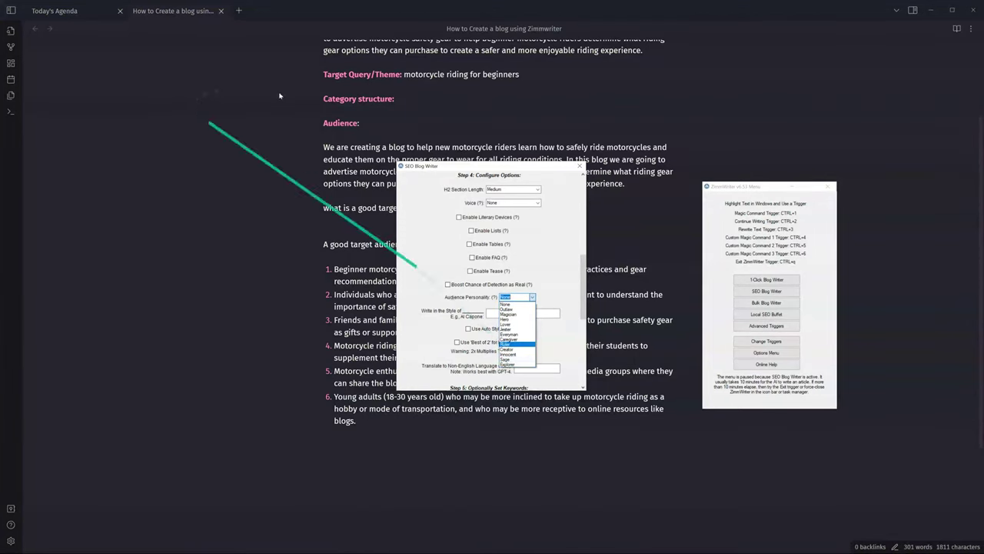
pyautogui.click(639, 225)
# Step: Switch to Chrome and examine the archetype wheel in Iconic Fox's "Brand Archetypes: The Definitive Guide"
pyautogui.hotkey('alt', 'Tab')
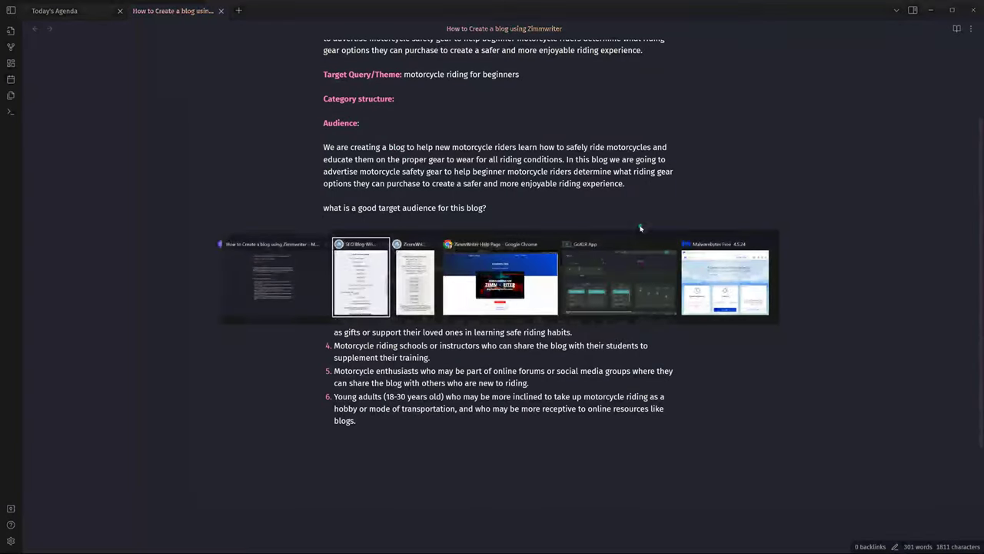
pyautogui.hotkey('alt', 'Tab')
pyautogui.hotkey('alt', 'Tab')
pyautogui.hotkey('ctrl', 'shift', 'Tab')
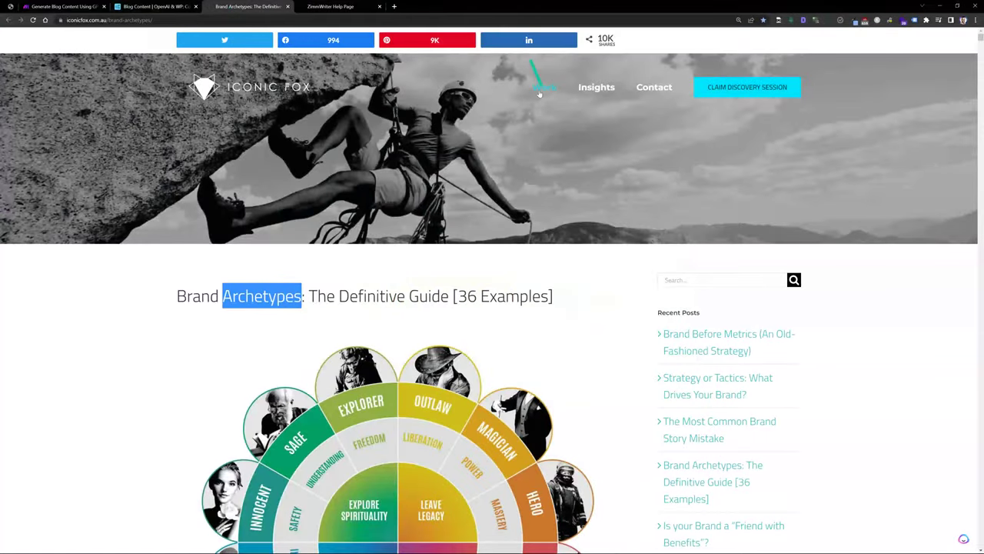
pyautogui.click(231, 277)
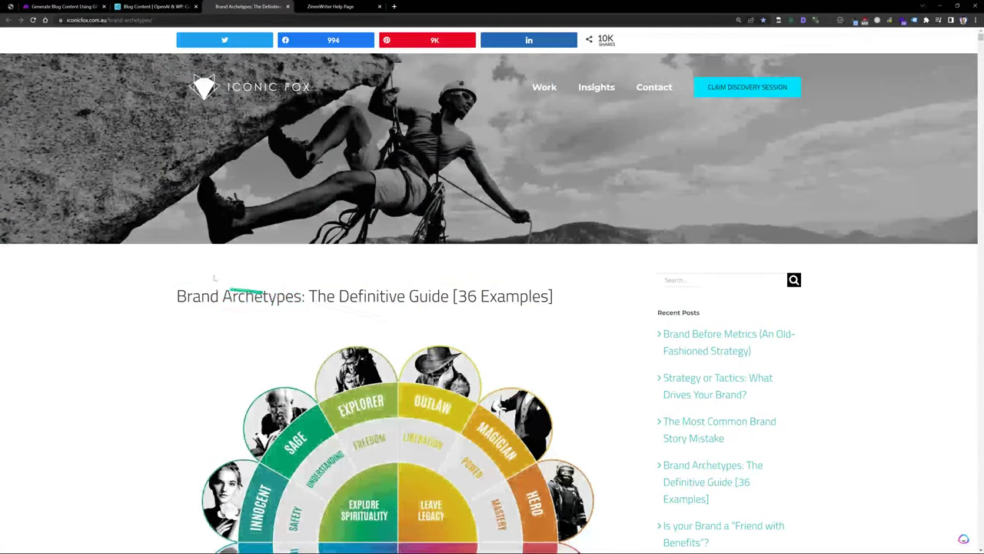
pyautogui.scroll(-3, 362, 254)
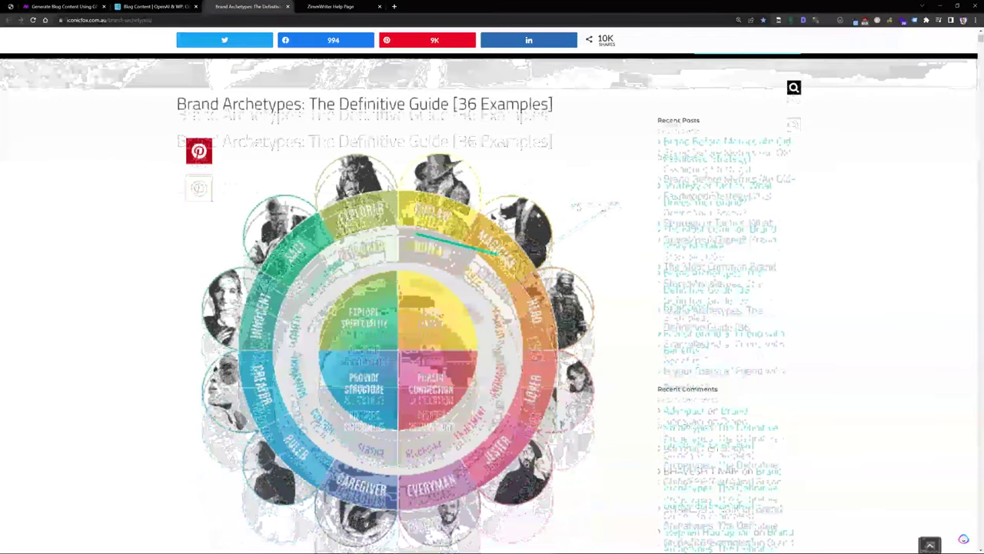
pyautogui.scroll(2, 579, 349)
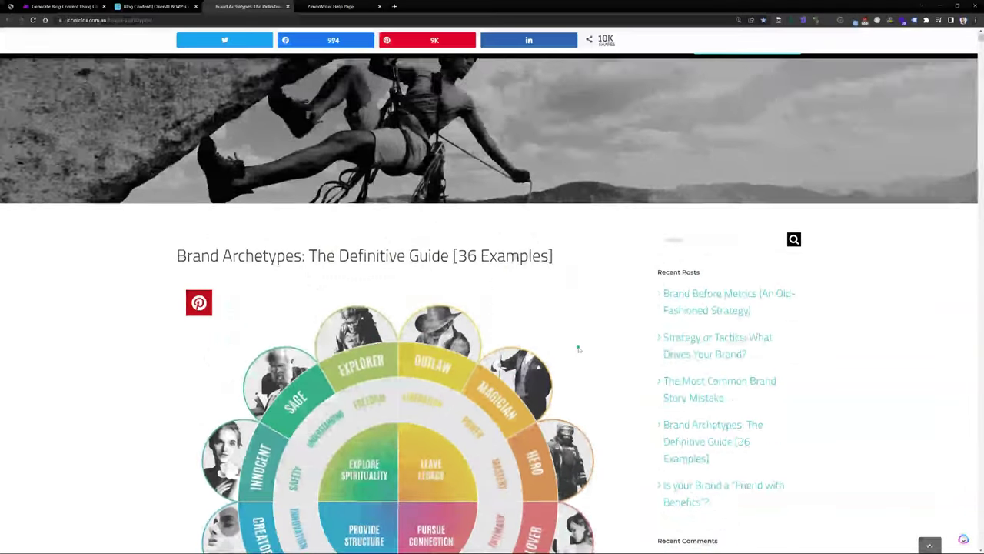
pyautogui.scroll(-3, 579, 348)
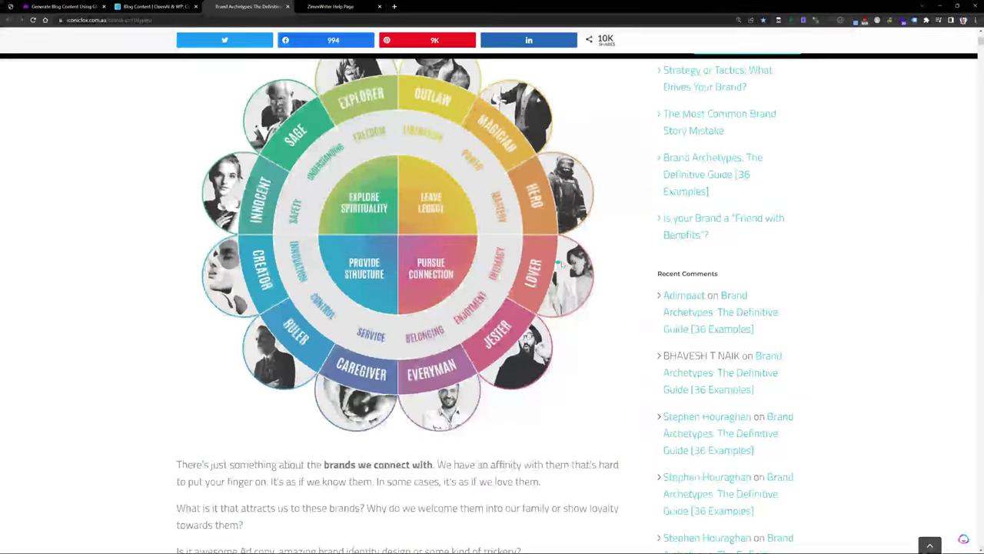
pyautogui.scroll(-1, 562, 263)
pyautogui.scroll(1, 584, 267)
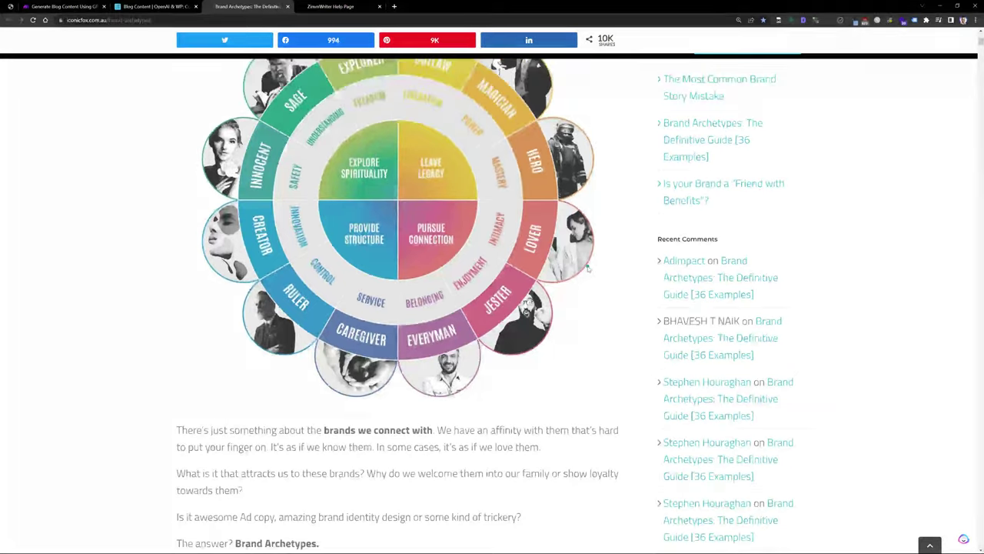
pyautogui.scroll(1, 587, 267)
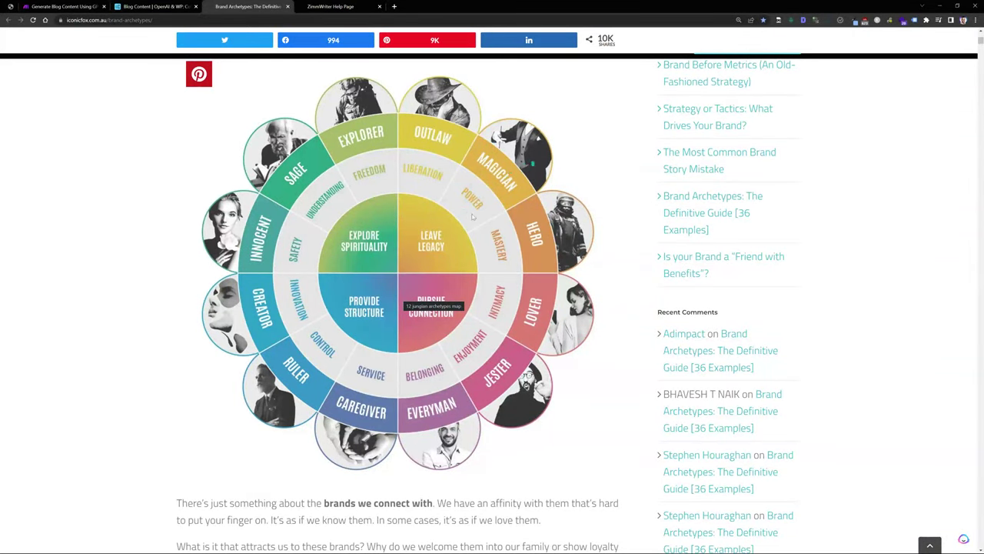
# Step: Compare the SEO Blog Writer's Audience Personality options with the brand archetype wheel
pyautogui.hotkey('alt', 'Tab')
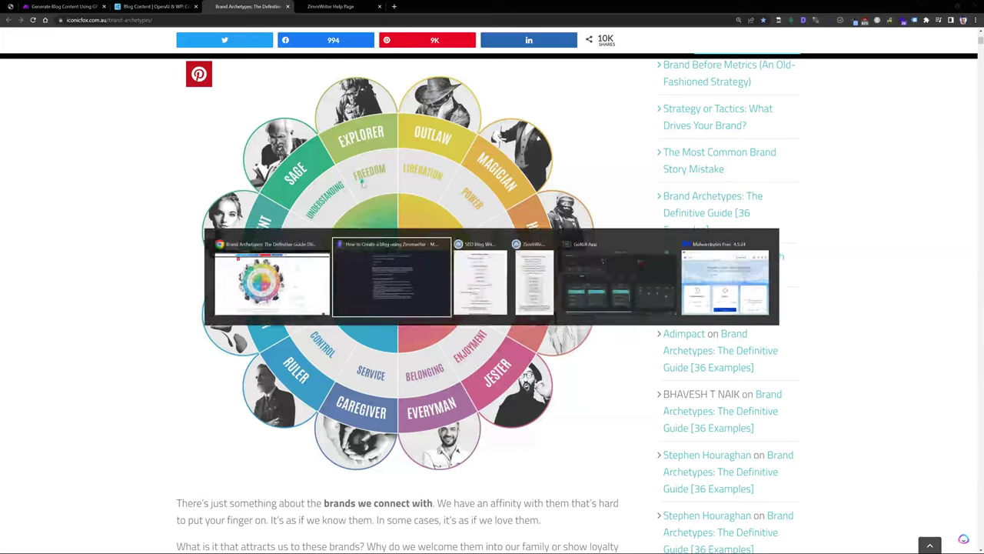
pyautogui.click(480, 277)
pyautogui.click(517, 297)
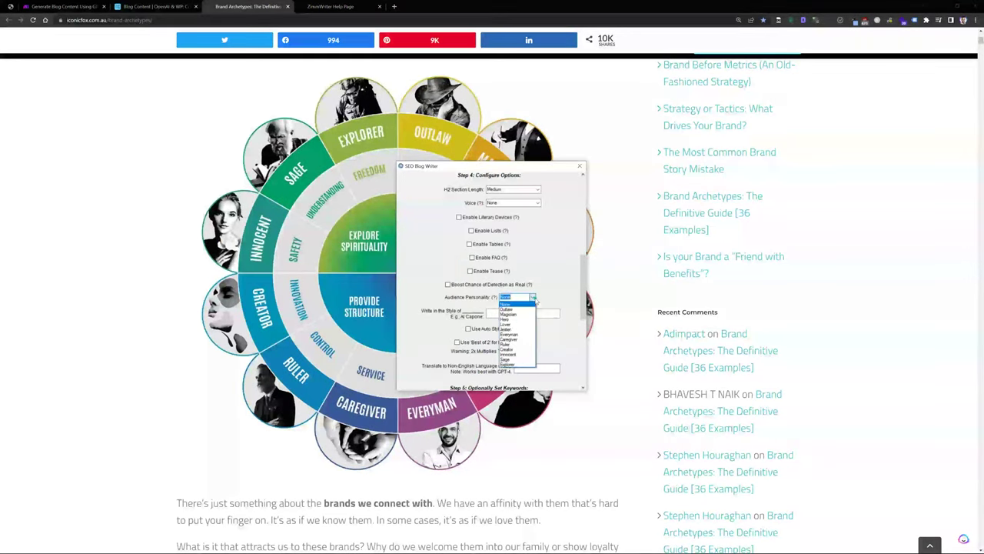
pyautogui.click(434, 139)
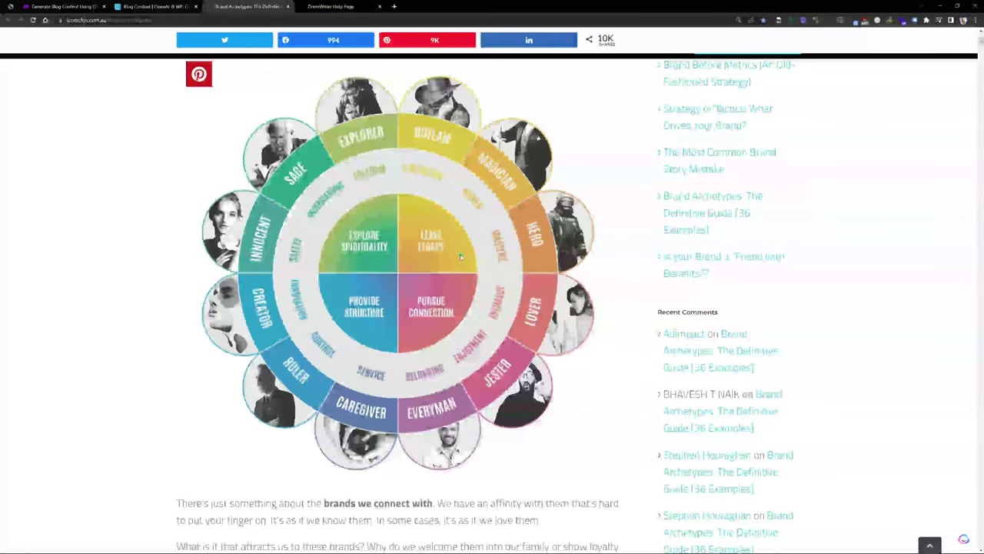
# Step: Return to the Obsidian blog note and review the six target audience entries by highlighting the whole list
pyautogui.hotkey('alt', 'Tab')
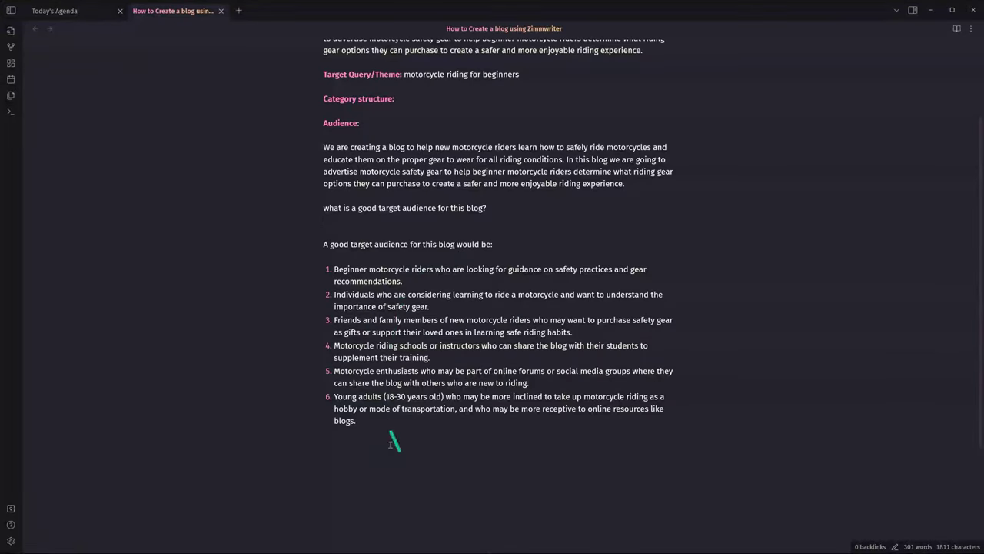
pyautogui.moveTo(390, 443); pyautogui.dragTo(366, 428)
pyautogui.hotkey('alt', 'Tab')
pyautogui.moveTo(348, 464); pyautogui.dragTo(329, 269)
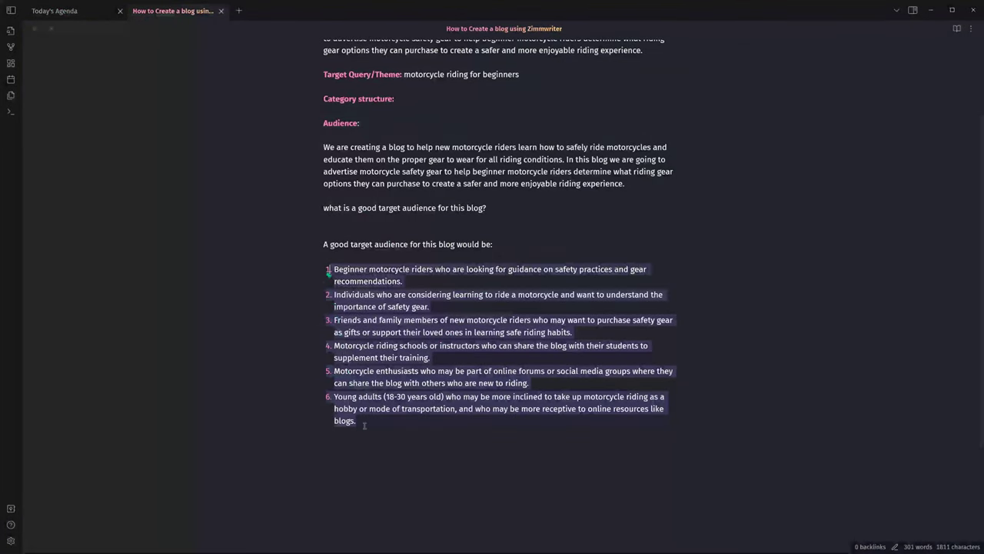
pyautogui.click(370, 428)
pyautogui.moveTo(371, 428); pyautogui.dragTo(302, 268)
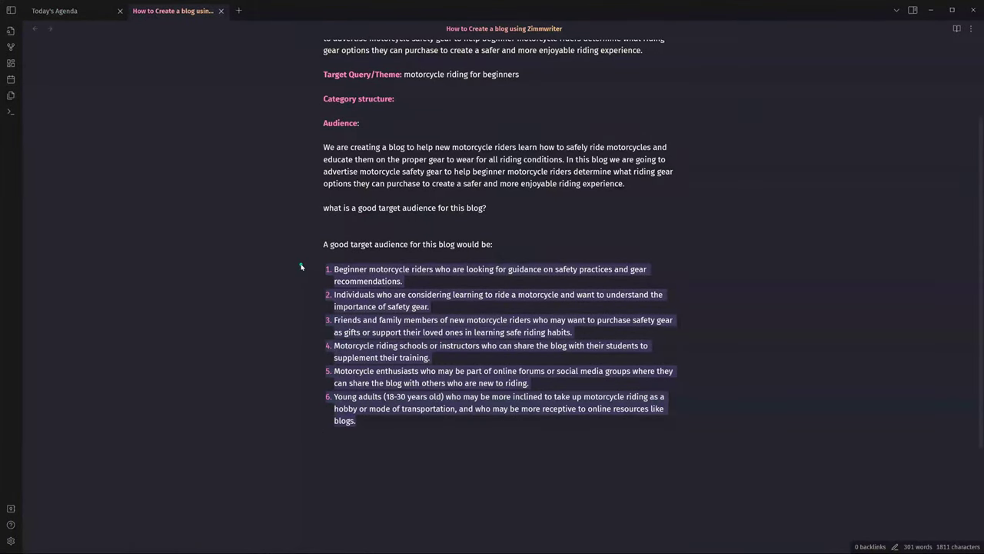
pyautogui.click(365, 425)
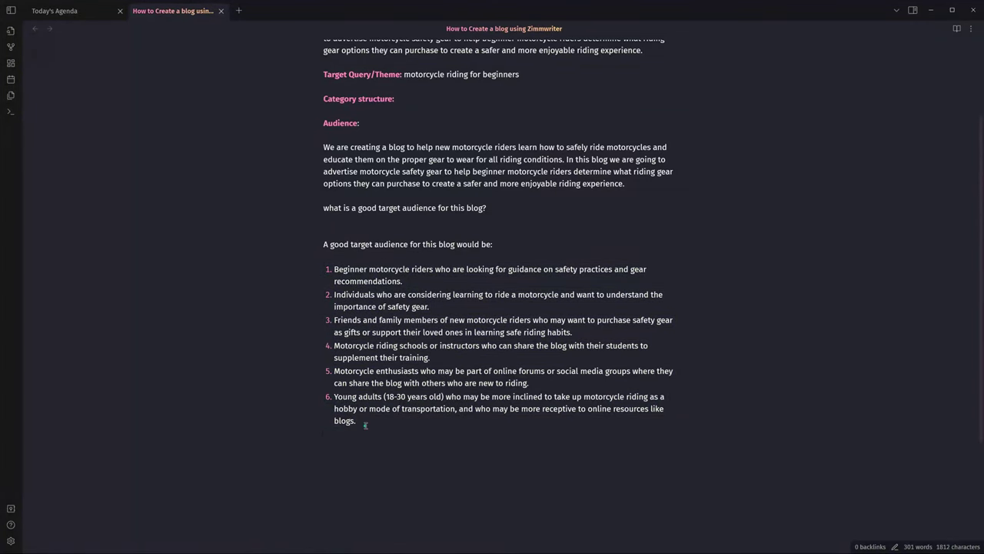
# Step: Add a "Brand archetype:" heading below the audience list and paste the Today's Agenda question "which brand Archetype would you associate this audience with?" above it
pyautogui.write('### Brand archetype:')
pyautogui.press('Return')
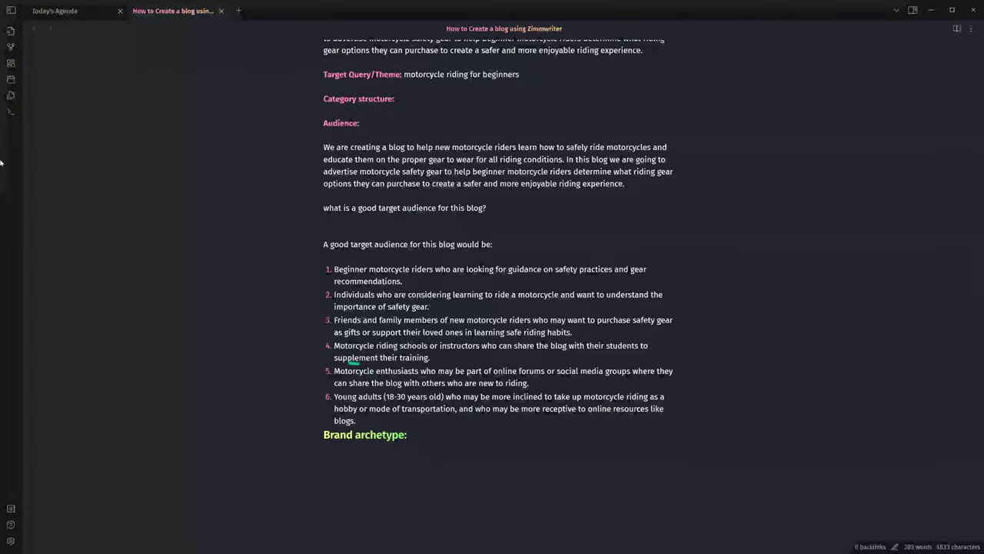
pyautogui.click(55, 11)
pyautogui.moveTo(569, 254); pyautogui.dragTo(312, 254)
pyautogui.hotkey('ctrl', 'c')
pyautogui.click(173, 11)
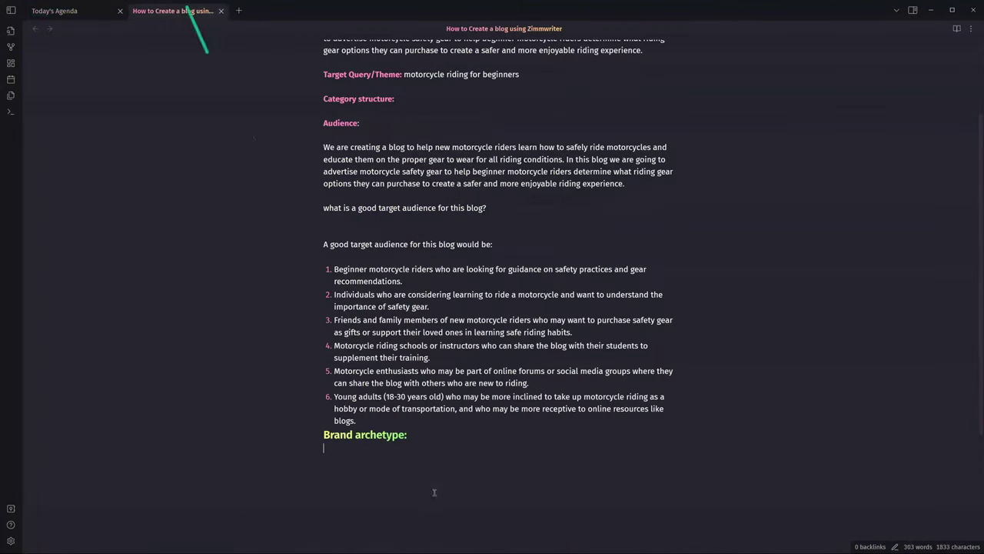
pyautogui.click(368, 416)
pyautogui.press('Return')
pyautogui.press('Return')
pyautogui.press('Return')
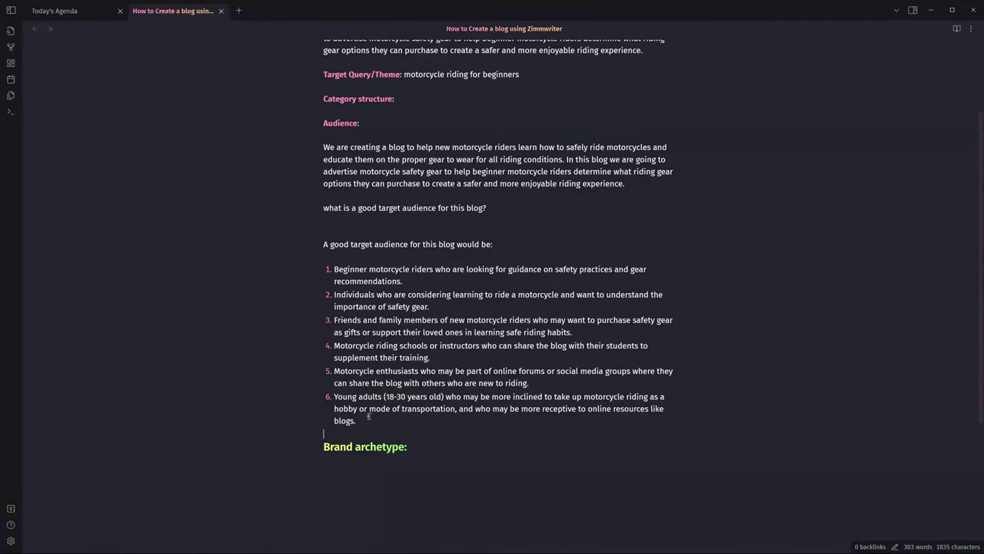
pyautogui.hotkey('ctrl', 'v')
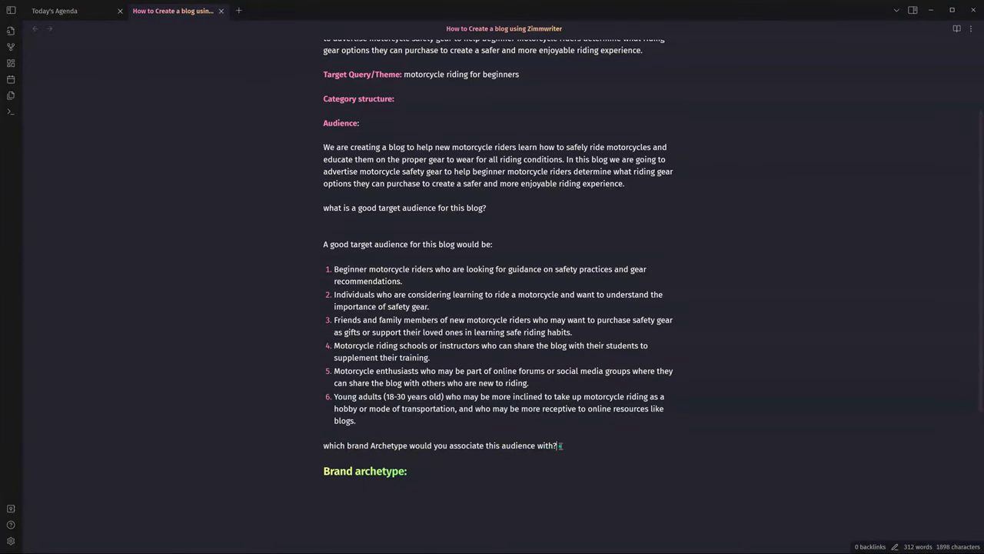
# Step: Run the ZimmWriter trigger on the target audience list and brand archetype question to generate an answer, and review the suggested archetype
pyautogui.moveTo(560, 445); pyautogui.dragTo(324, 245)
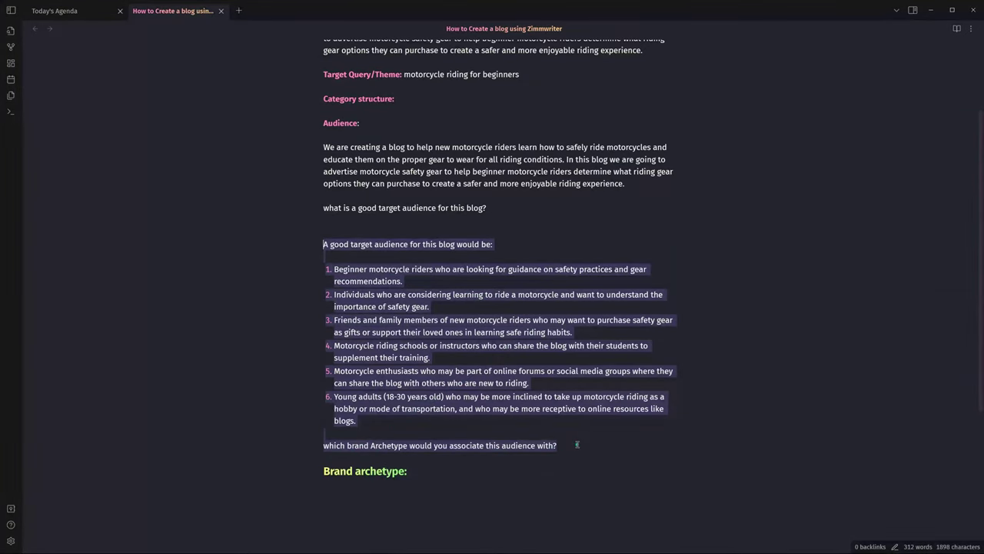
pyautogui.click(419, 244)
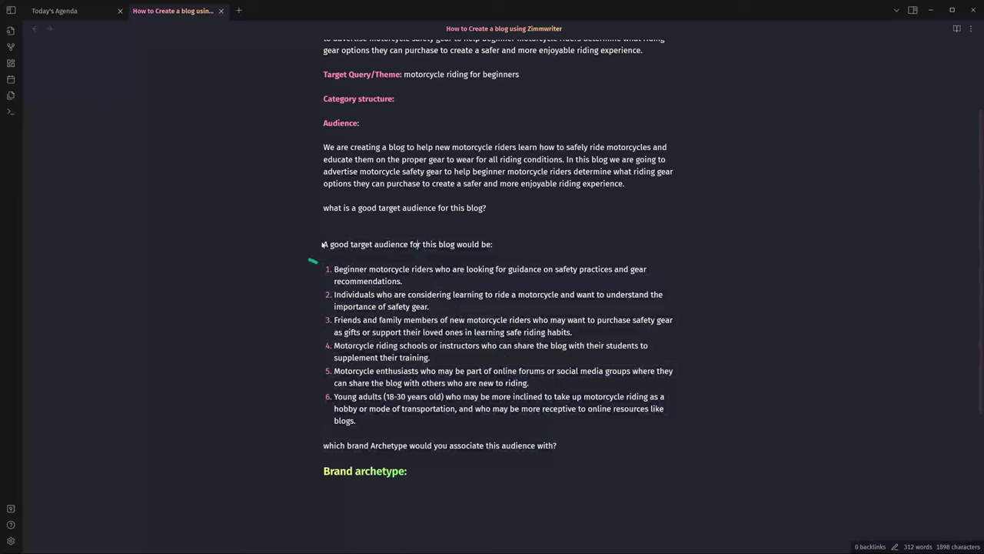
pyautogui.moveTo(322, 244); pyautogui.dragTo(577, 452)
pyautogui.hotkey('ctrl', 'j')
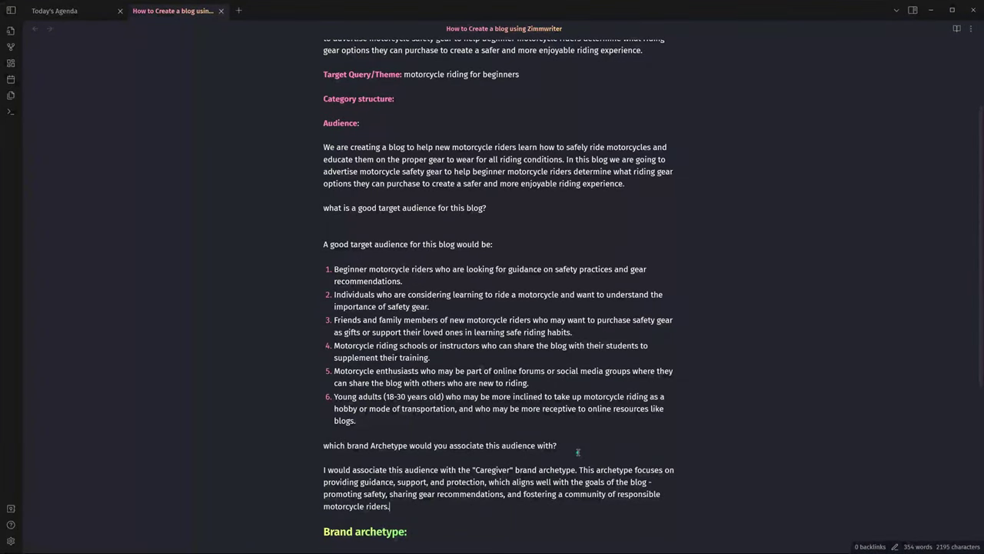
pyautogui.scroll(-3, 577, 452)
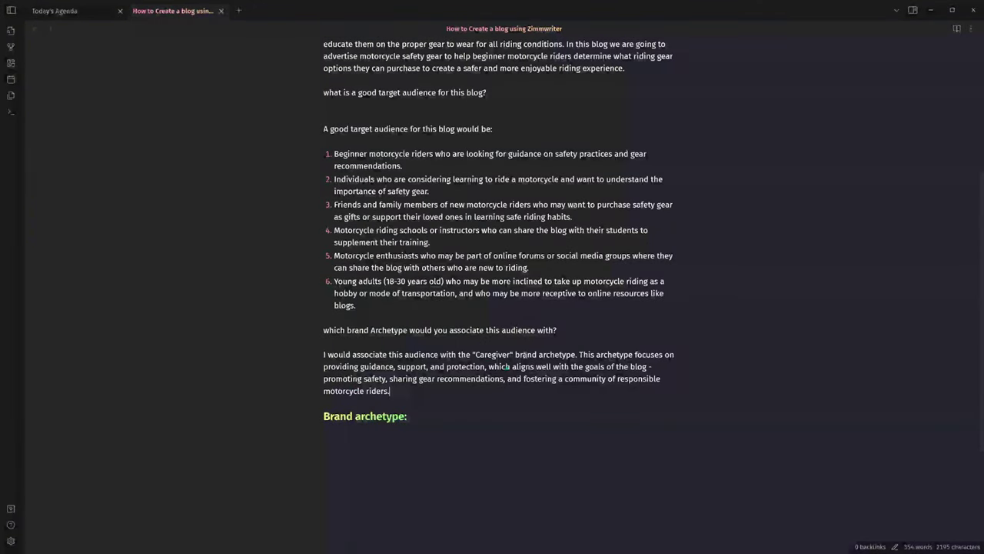
pyautogui.moveTo(472, 354); pyautogui.dragTo(575, 355)
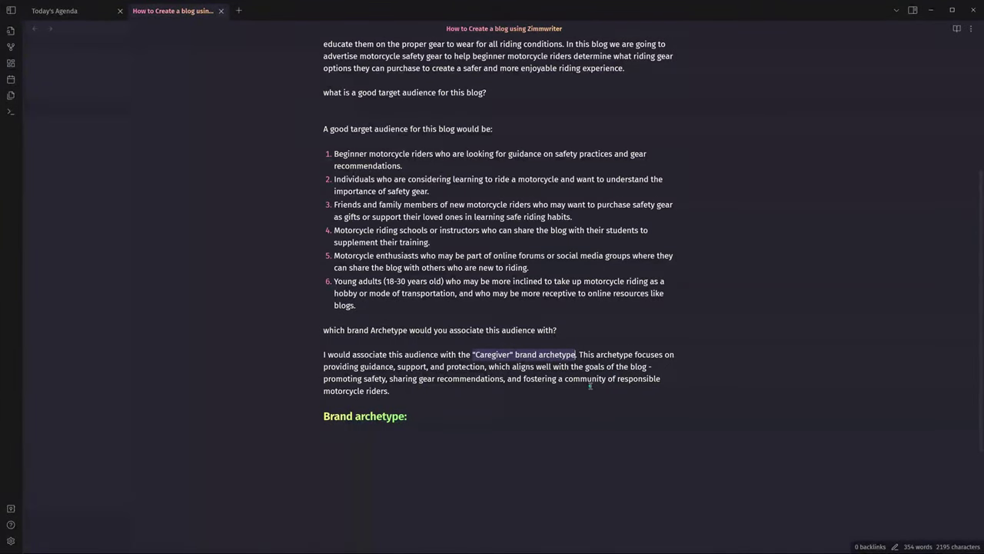
pyautogui.click(435, 400)
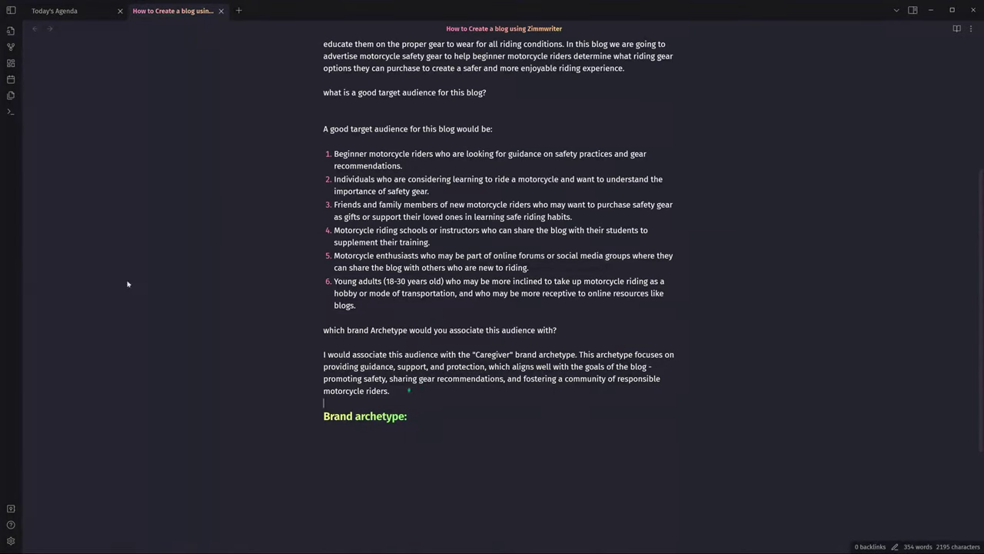
# Step: Copy the word "Caregiver" from the generated answer to the line below the Brand archetype heading
pyautogui.moveTo(493, 354); pyautogui.dragTo(415, 442)
pyautogui.hotkey('ctrl', 'c')
pyautogui.click(362, 429)
pyautogui.hotkey('ctrl', 'v')
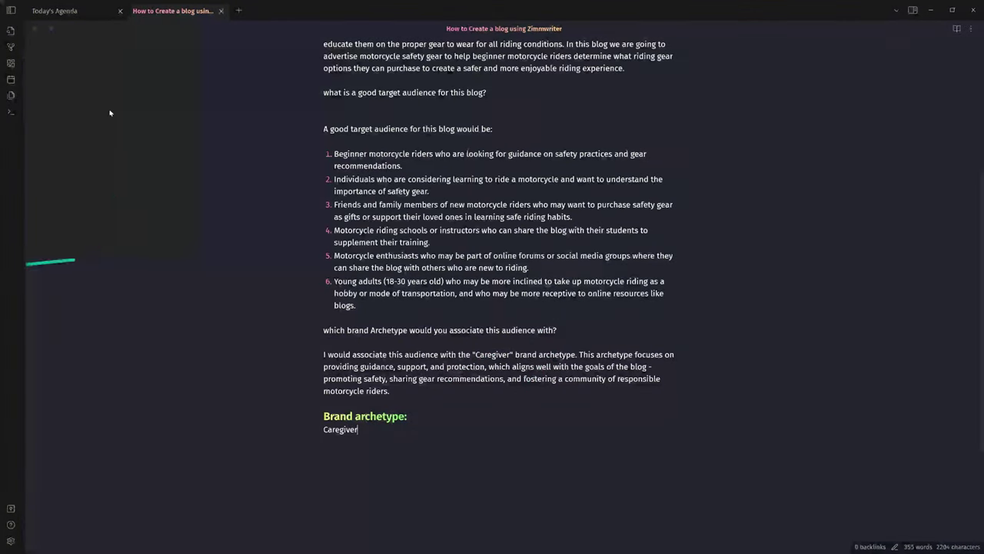
# Step: Switch to ZimmWriter's SEO Blog Writer and set the Audience Personality to Caregiver
pyautogui.hotkey('alt', 'Tab')
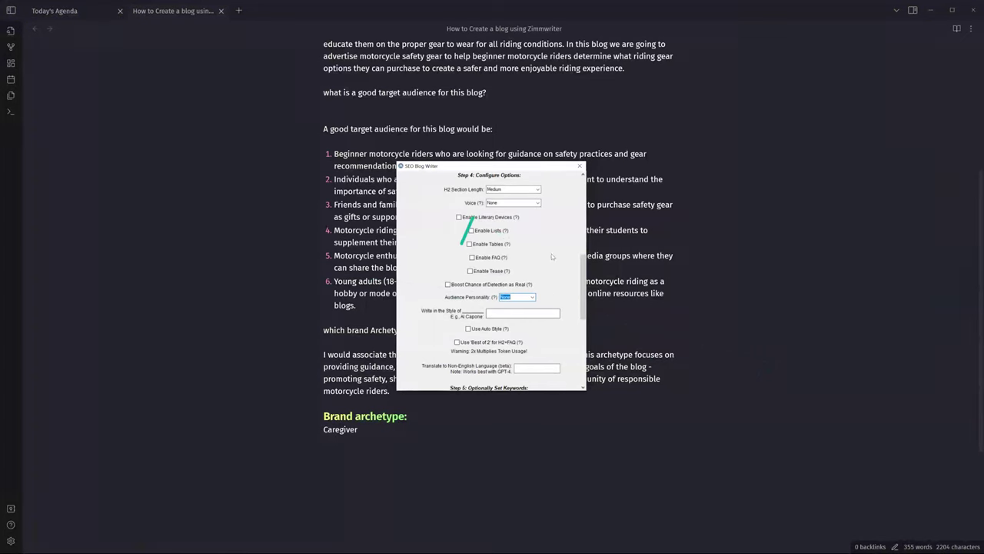
pyautogui.moveTo(582, 266)
pyautogui.mouseDown()
pyautogui.moveTo(581, 292)
pyautogui.moveTo(582, 269)
pyautogui.mouseUp()
pyautogui.click(533, 284)
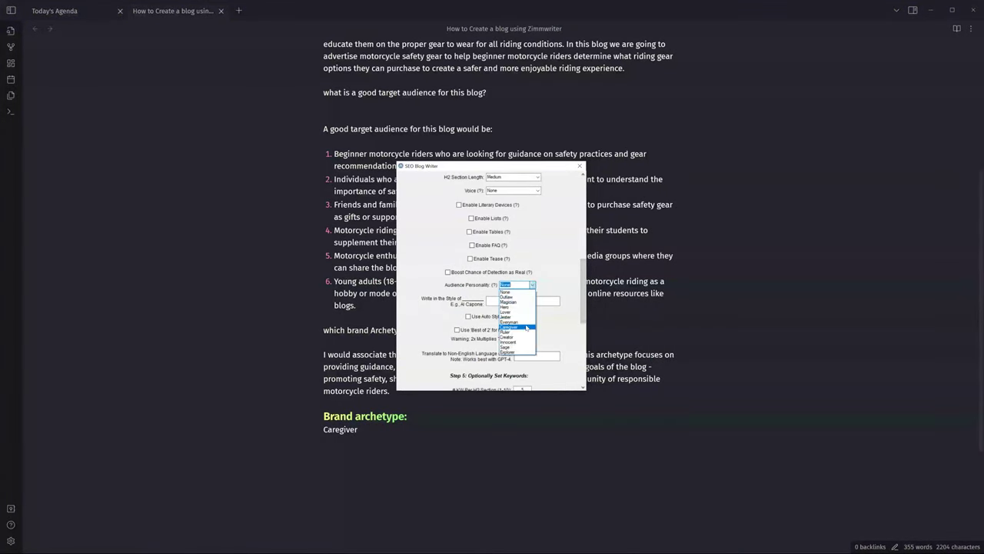
pyautogui.click(510, 326)
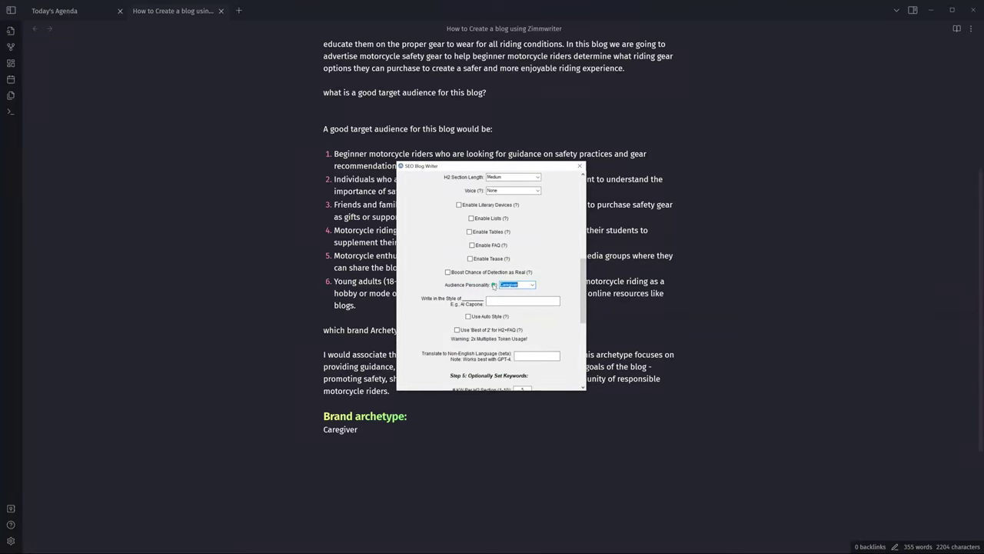
pyautogui.moveTo(493, 285)
# Step: Return to Obsidian and close the Today's Agenda note, keeping the blog note open
pyautogui.click(704, 358)
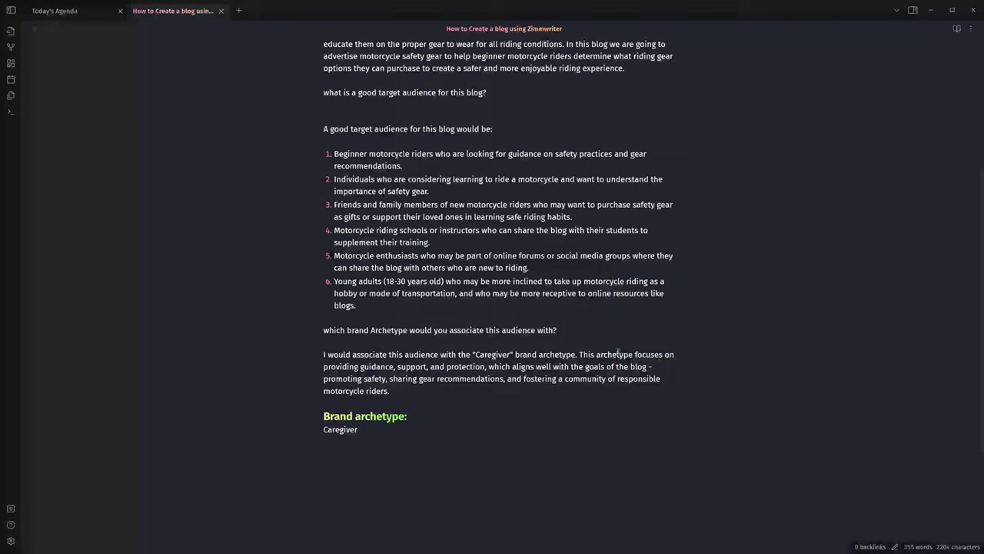
pyautogui.moveTo(54, 11); pyautogui.dragTo(165, 56)
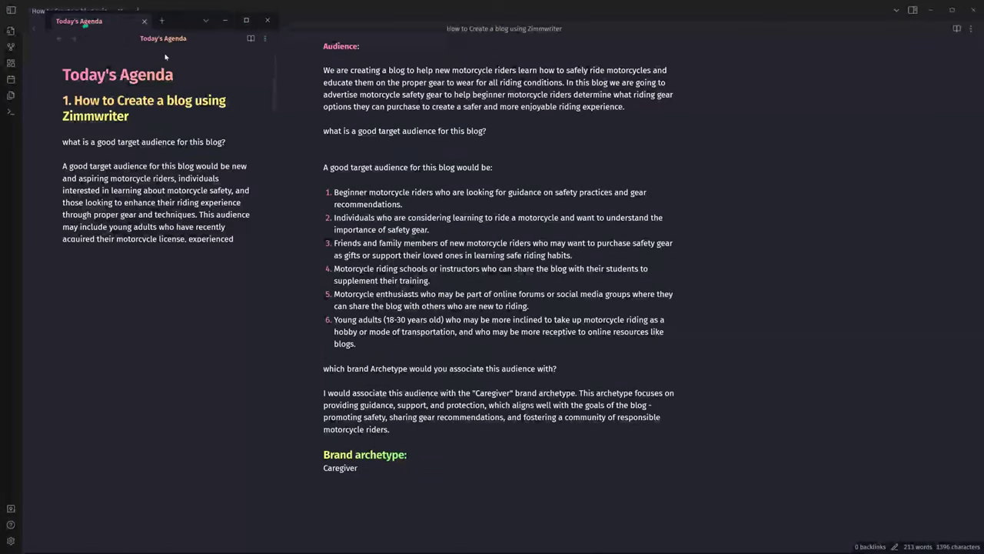
pyautogui.click(266, 20)
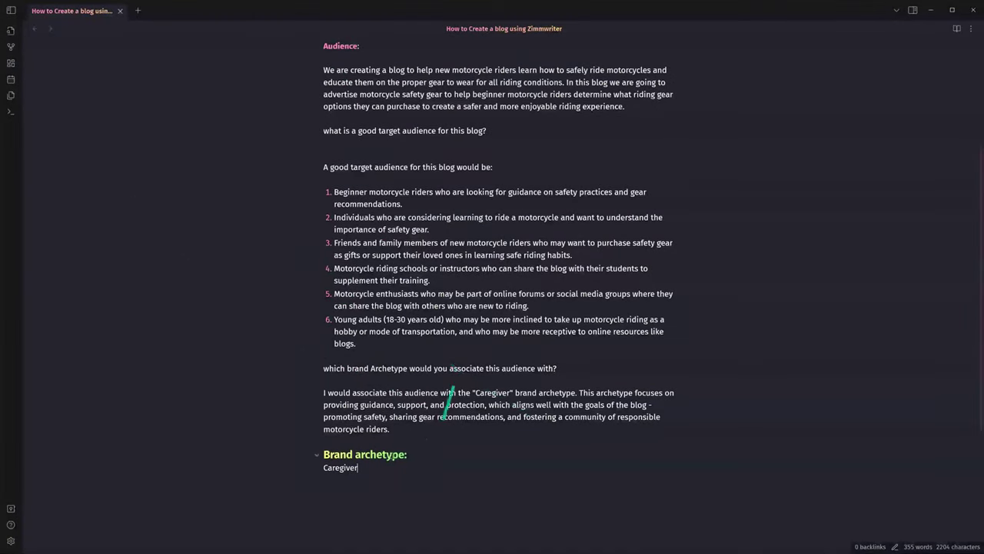
# Step: Copy the Brand archetype heading and its Caregiver entry directly below Audience, make the heading level five and add a blank line after Caregiver
pyautogui.scroll(-2, 382, 422)
pyautogui.tripleClick(339, 315)
pyautogui.keyDown('shift'); pyautogui.click(318, 291); pyautogui.keyUp('shift')
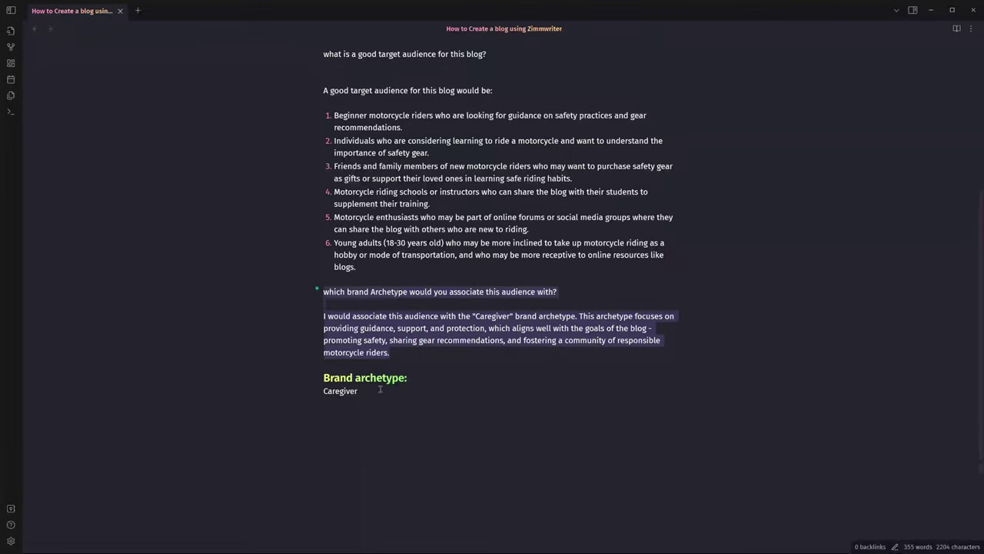
pyautogui.scroll(4, 379, 390)
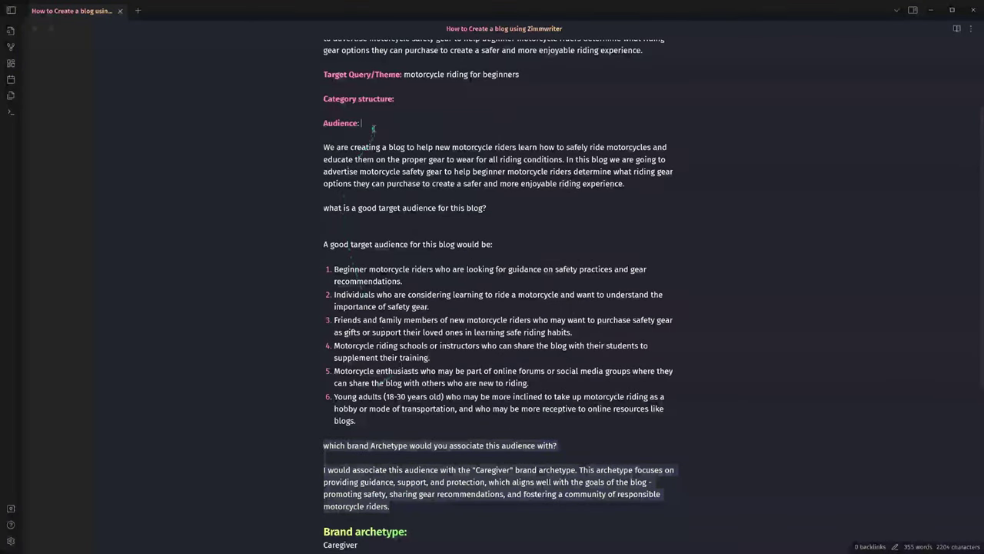
pyautogui.click(373, 128)
pyautogui.scroll(-4, 382, 424)
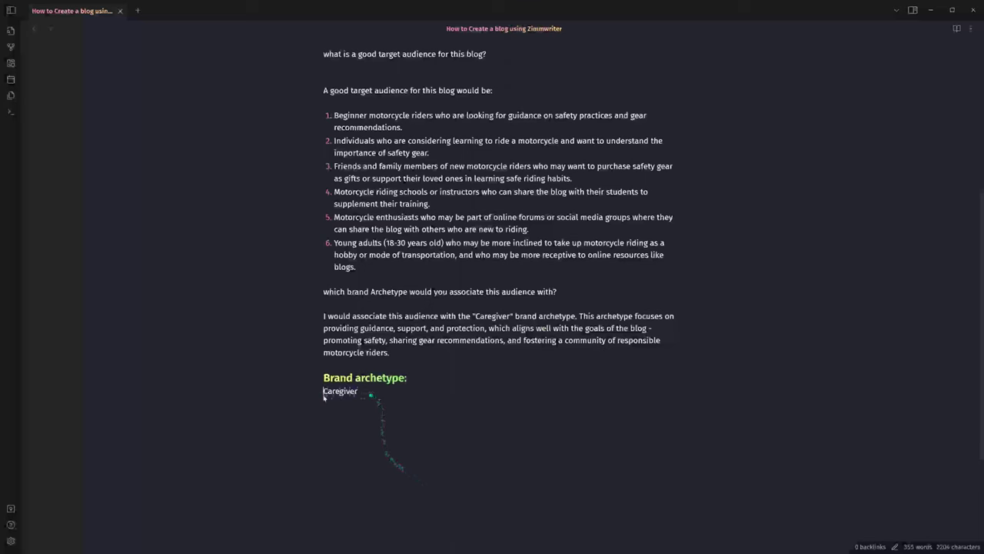
pyautogui.moveTo(324, 396); pyautogui.dragTo(313, 373)
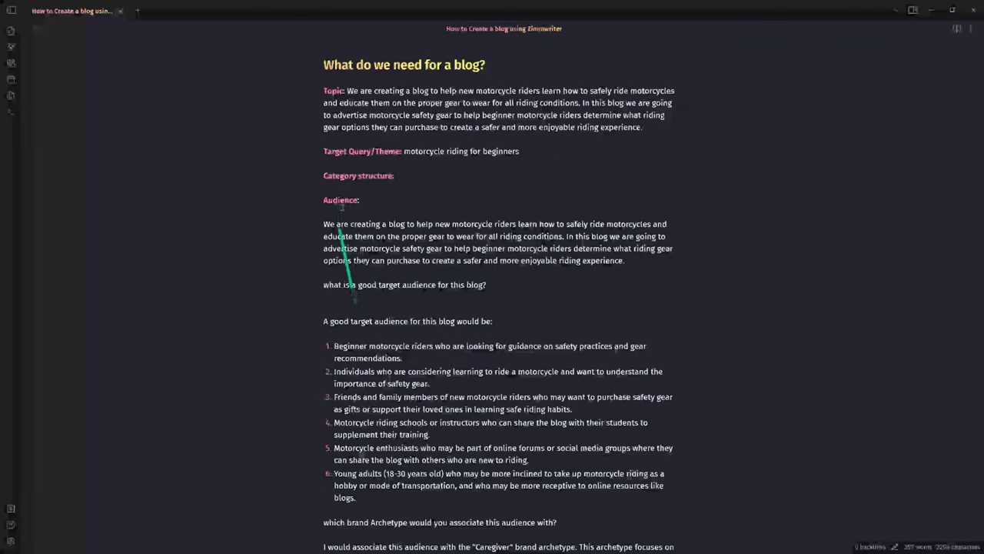
pyautogui.write('Brand archetype: Caregiver')
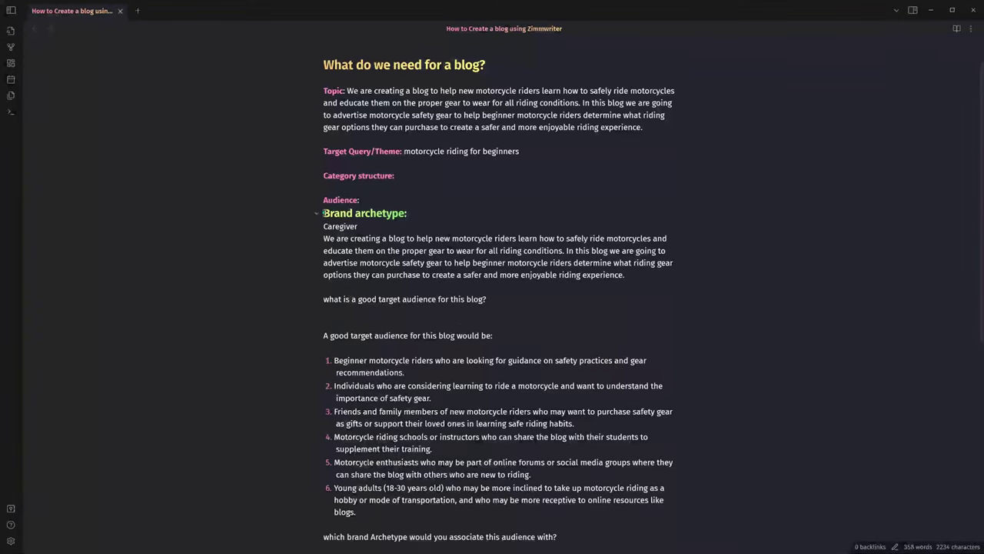
pyautogui.click(329, 200)
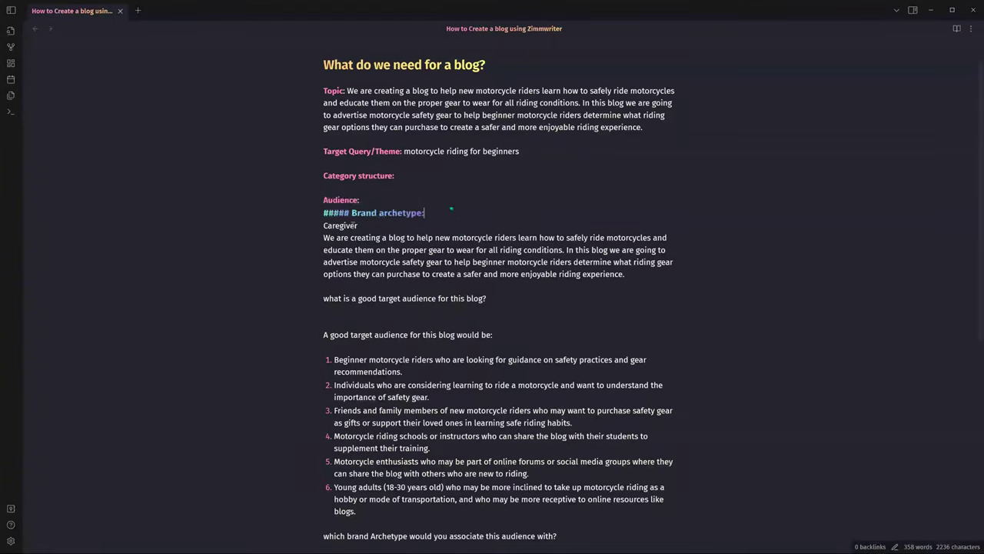
pyautogui.press('Return')
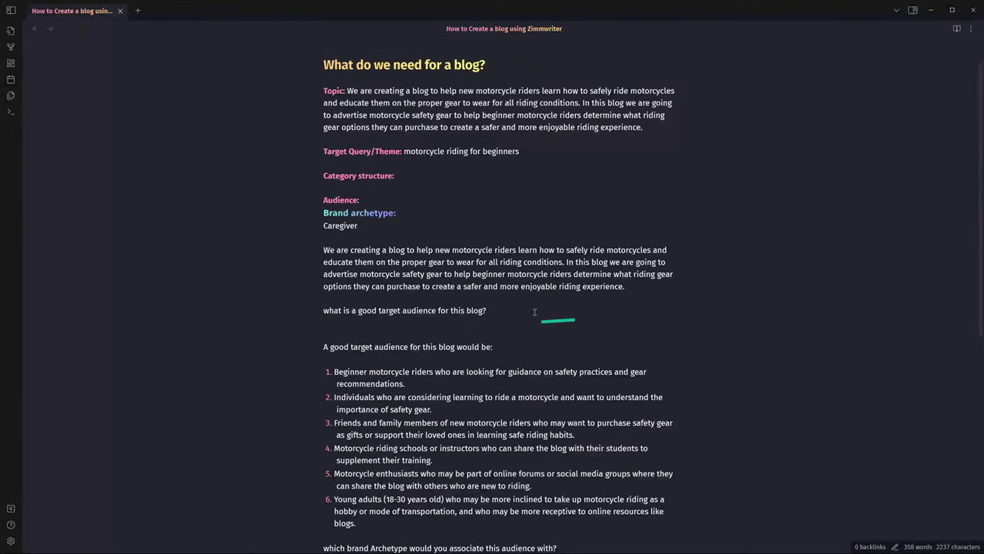
# Step: Delete the repeated blog description and the question "what is a good target audience for this blog?" below the Caregiver entry
pyautogui.moveTo(538, 313); pyautogui.dragTo(313, 253)
pyautogui.press('BackSpace')
pyautogui.press('BackSpace')
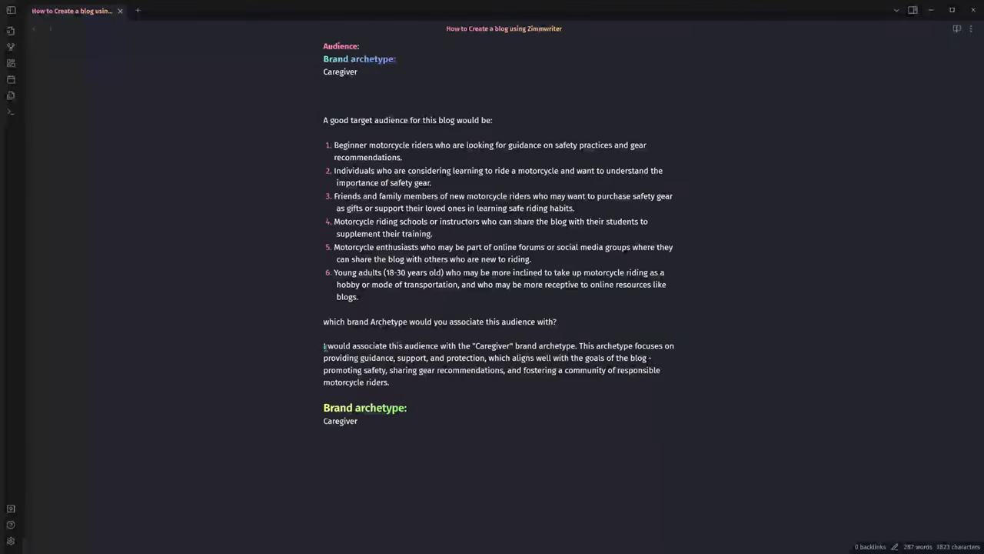
# Step: Copy the generated Caregiver explanation paragraph to the Caregiver entry under Audience, separated from it by a colon
pyautogui.moveTo(324, 345); pyautogui.dragTo(402, 392)
pyautogui.hotkey('ctrl', 'c')
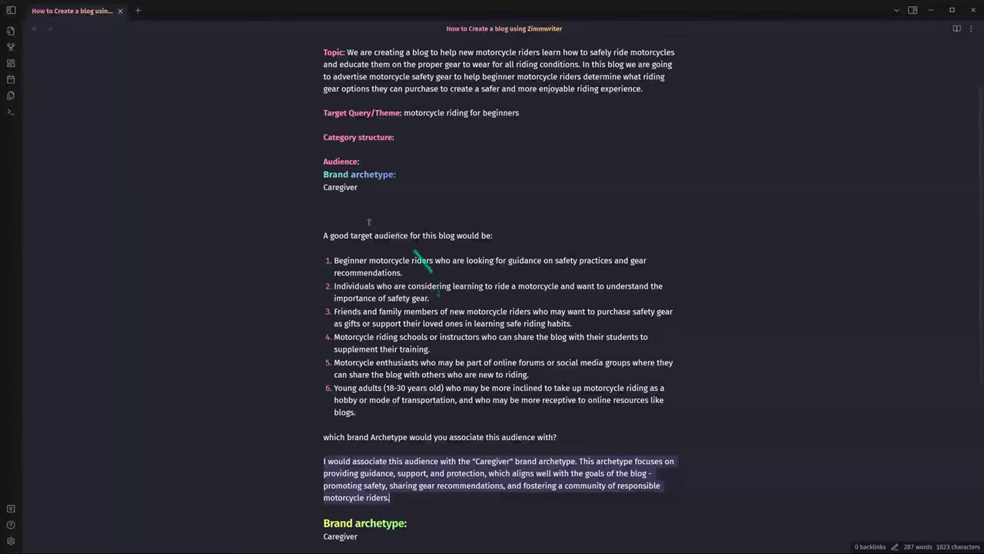
pyautogui.click(373, 191)
pyautogui.write(':')
pyautogui.hotkey('ctrl', 'v')
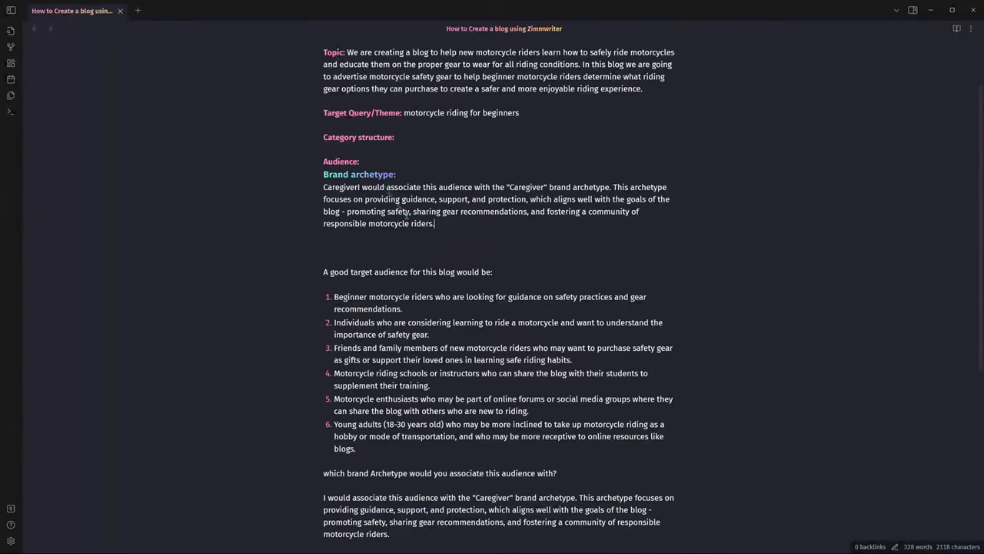
# Step: Bold the "Caregiver:" label at the start of the explanation under Audience
pyautogui.click(314, 187)
pyautogui.hotkey('shift', 'Right')
pyautogui.hotkey('shift', 'Right')
pyautogui.hotkey('shift', 'Right')
pyautogui.hotkey('shift', 'Right')
pyautogui.hotkey('shift', 'Right')
pyautogui.hotkey('shift', 'Right')
pyautogui.hotkey('shift', 'Right')
pyautogui.hotkey('shift', 'Right')
pyautogui.hotkey('shift', 'Right')
pyautogui.hotkey('shift', 'Right')
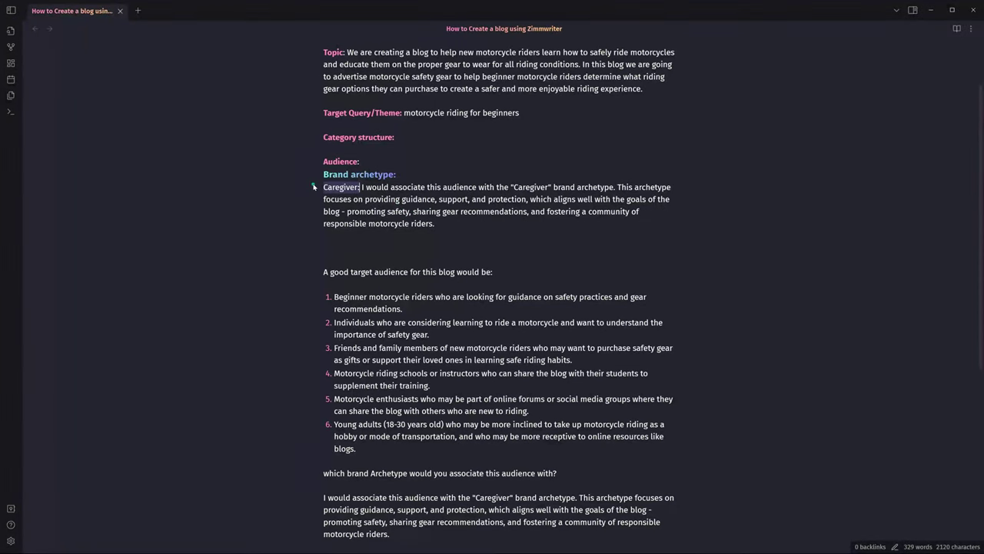
pyautogui.hotkey('ctrl', 'b')
pyautogui.click(436, 224)
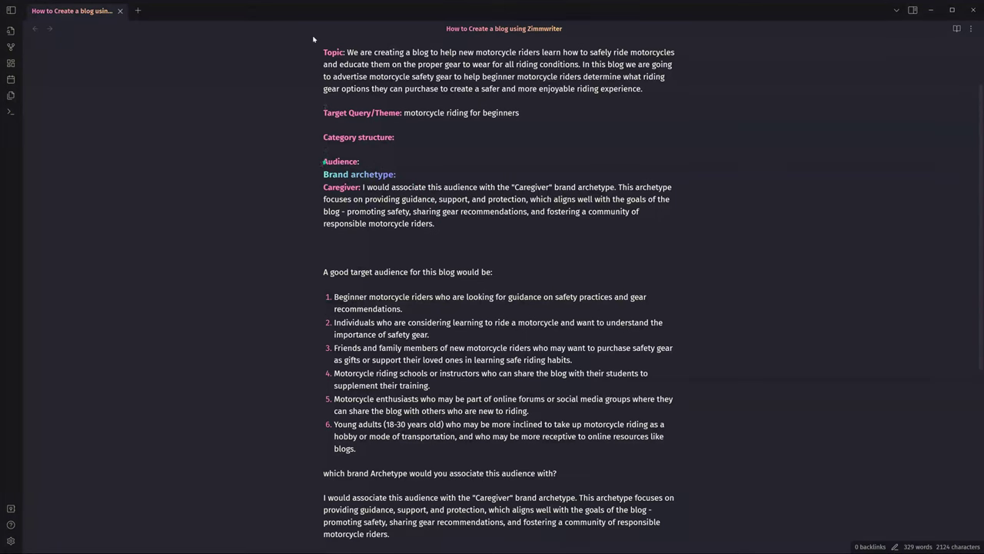
# Step: Turn the Brand archetype heading under Audience into plain text with "Caregiver:" on the same line and the explanation on the line below
pyautogui.scroll(2, 324, 121)
pyautogui.moveTo(350, 250); pyautogui.dragTo(293, 248)
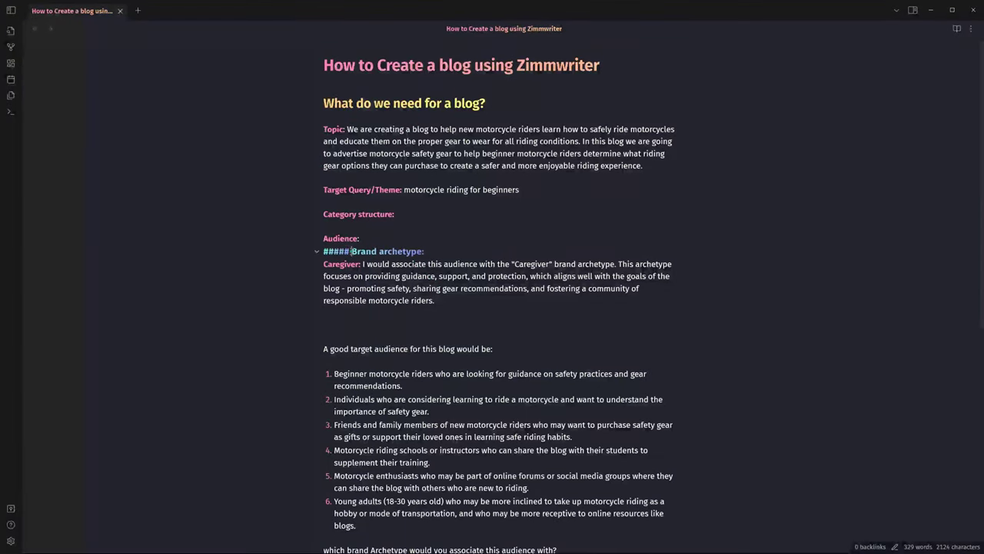
pyautogui.press('BackSpace')
pyautogui.press('Down')
pyautogui.press('BackSpace')
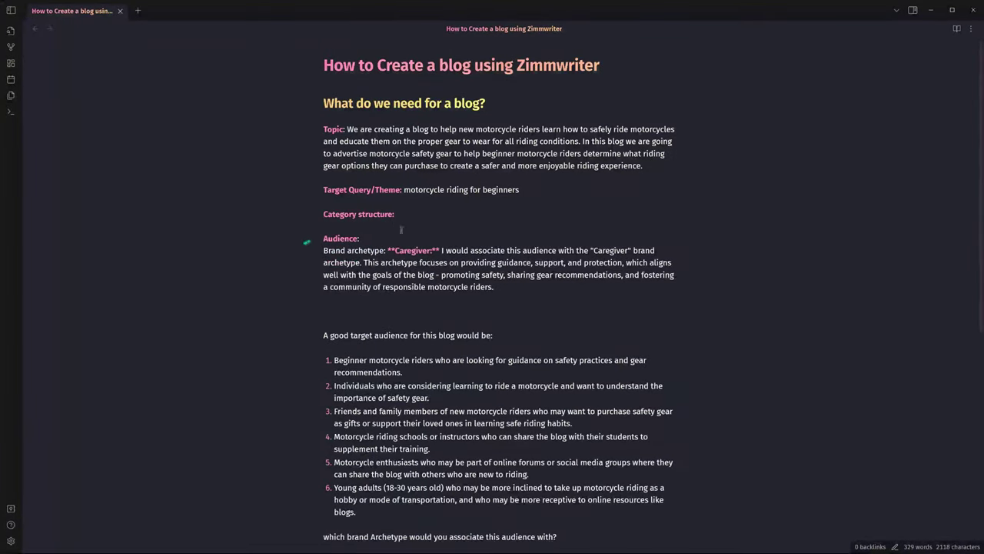
pyautogui.click(441, 250)
pyautogui.press('Return')
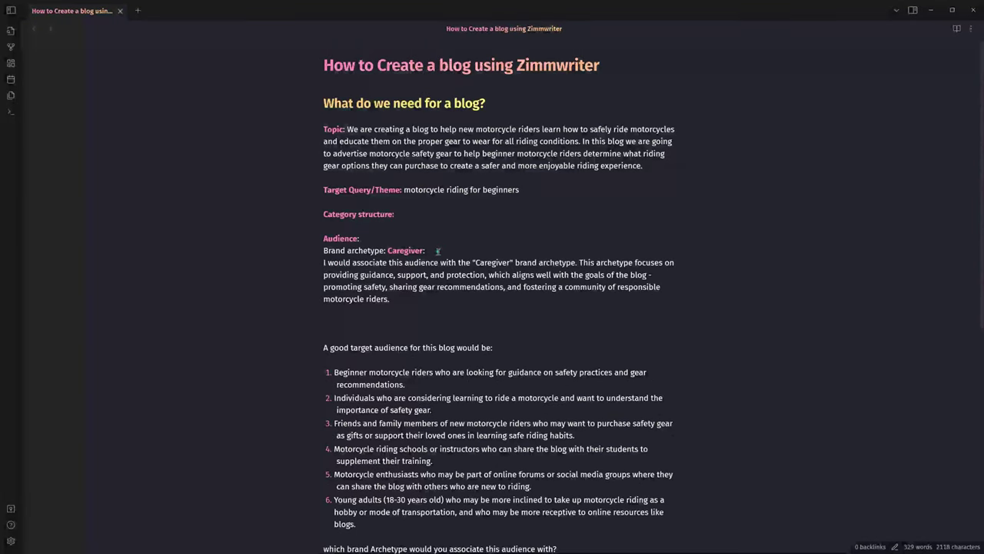
# Step: Bold the whole "Brand archetype: Caregiver" line without its closing colon, and delete the explanation's opening sentence "I would associate this audience…"
pyautogui.click(435, 250)
pyautogui.press('BackSpace')
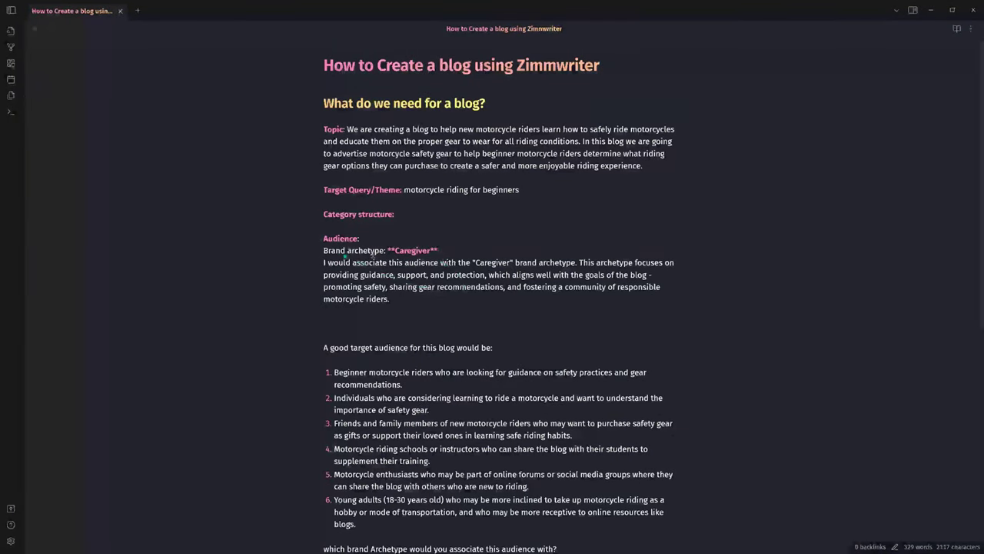
pyautogui.tripleClick(436, 252)
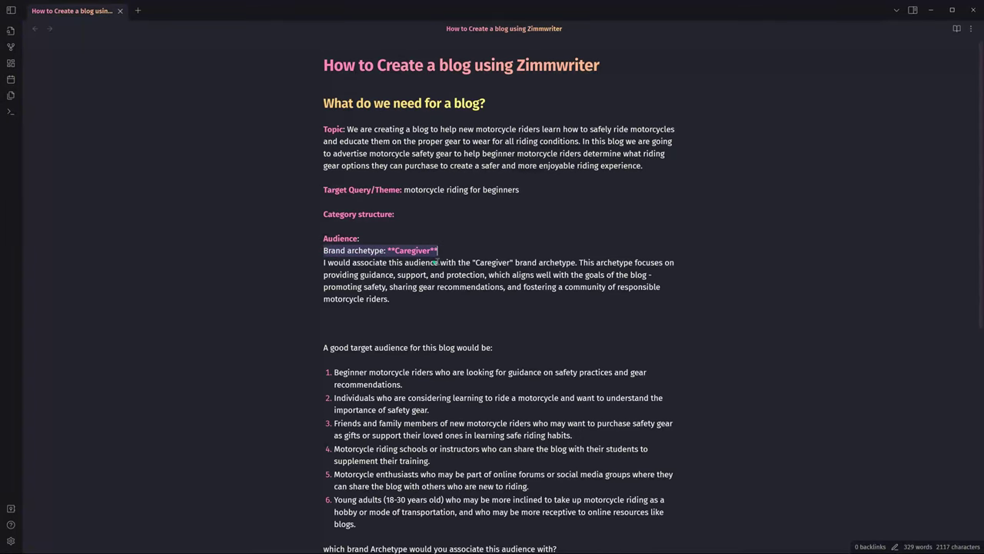
pyautogui.hotkey('ctrl', 'b')
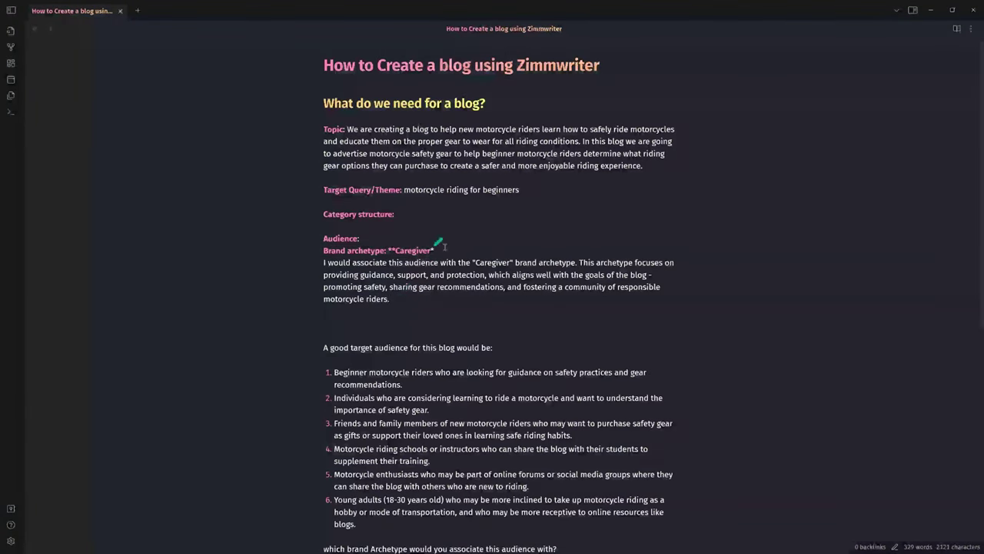
pyautogui.hotkey('ctrl', 'z')
pyautogui.click(408, 310)
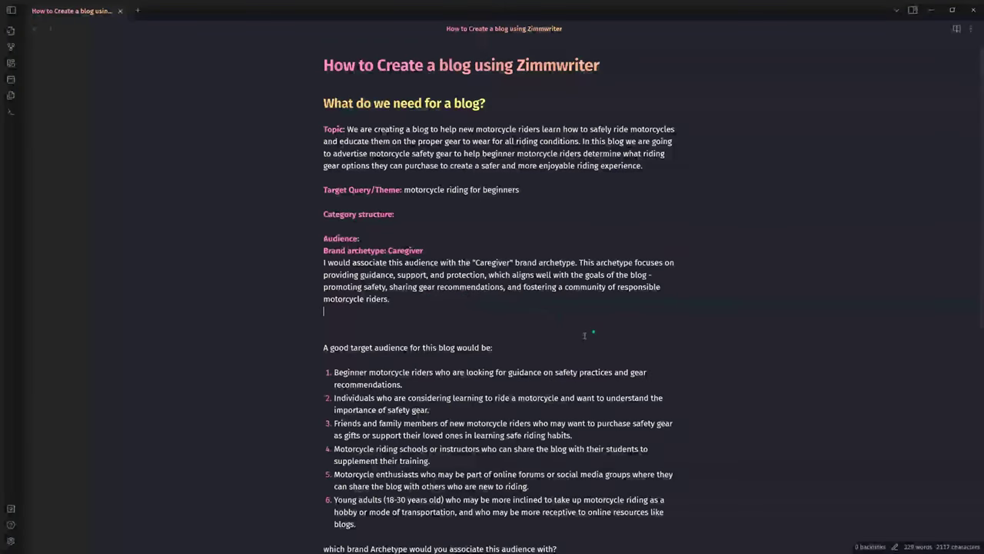
pyautogui.moveTo(578, 262); pyautogui.dragTo(325, 262)
pyautogui.press('BackSpace')
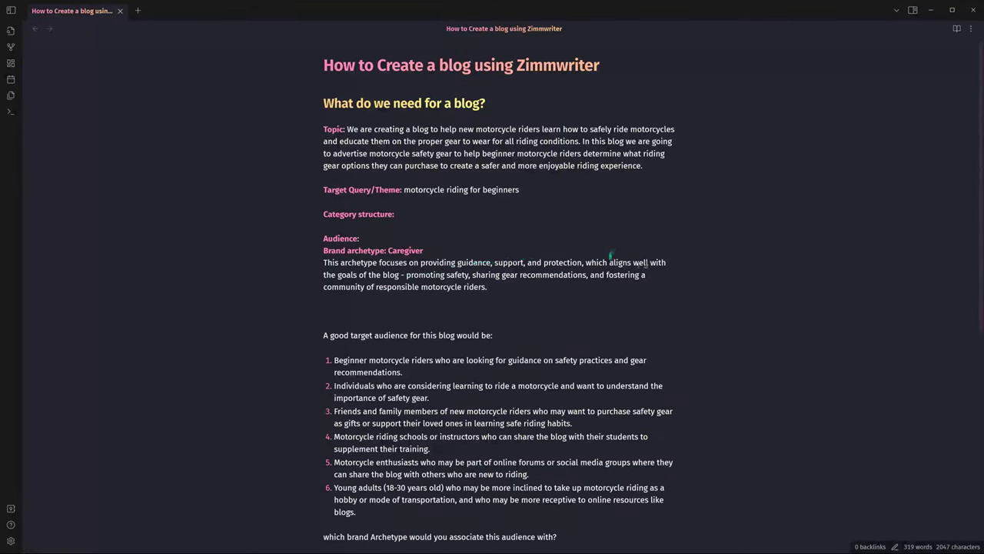
pyautogui.moveTo(337, 274); pyautogui.dragTo(507, 287)
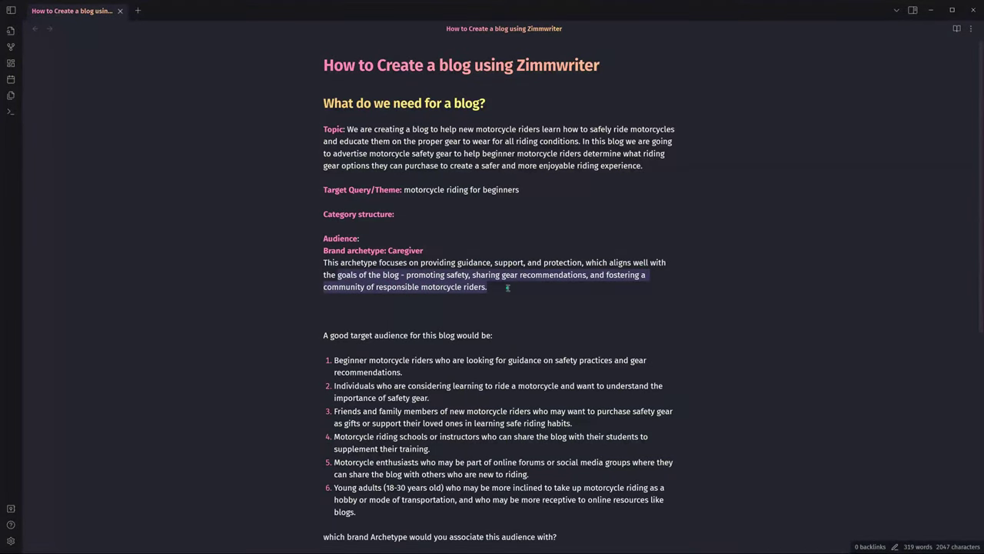
pyautogui.hotkey('ctrl', 'b')
pyautogui.hotkey('ctrl', 'x')
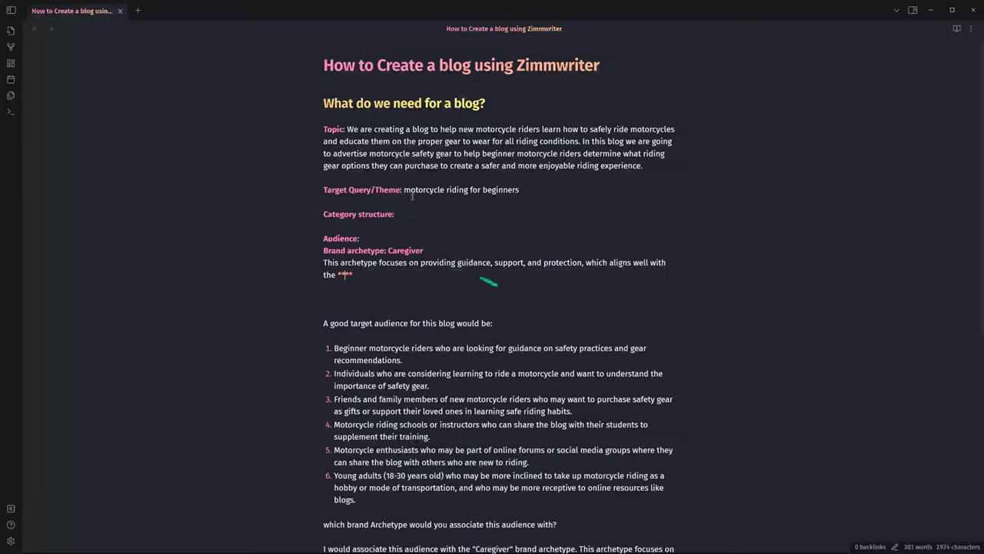
pyautogui.hotkey('ctrl', 'v')
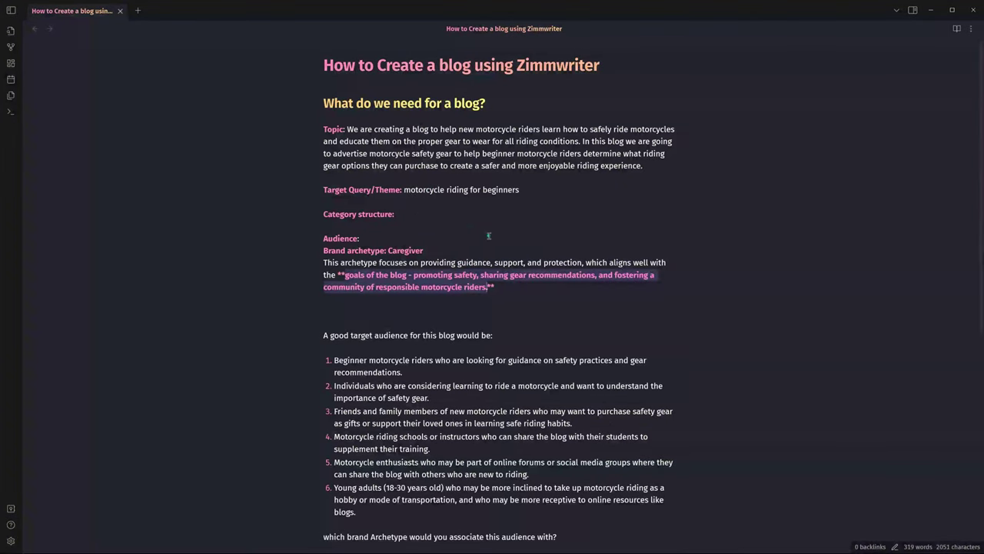
pyautogui.hotkey('ctrl', 'b')
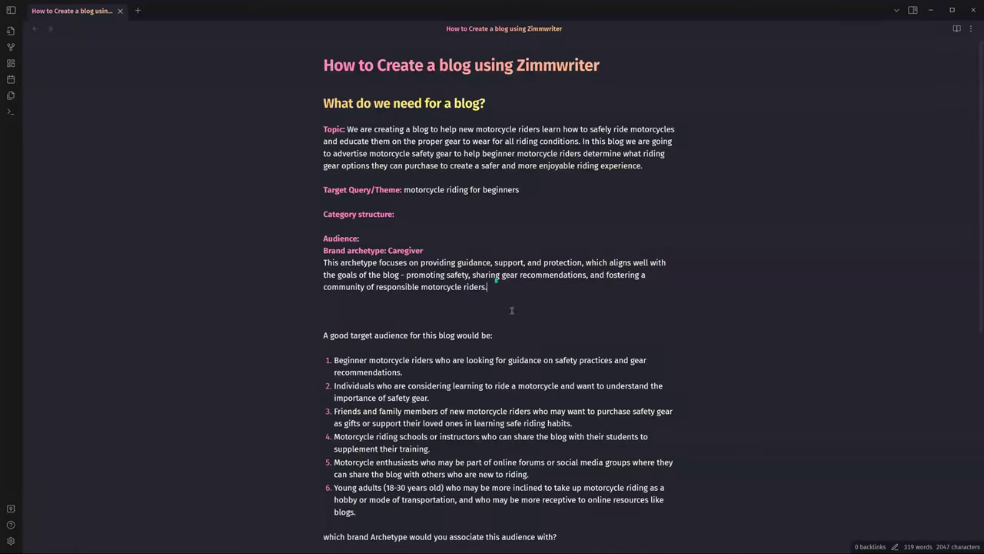
# Step: Add a "Blog Goals:" line below the archetype explanation, separated from it by a blank line
pyautogui.press('Return')
pyautogui.press('Return')
pyautogui.write('Blog Goals:')
pyautogui.press('Return')
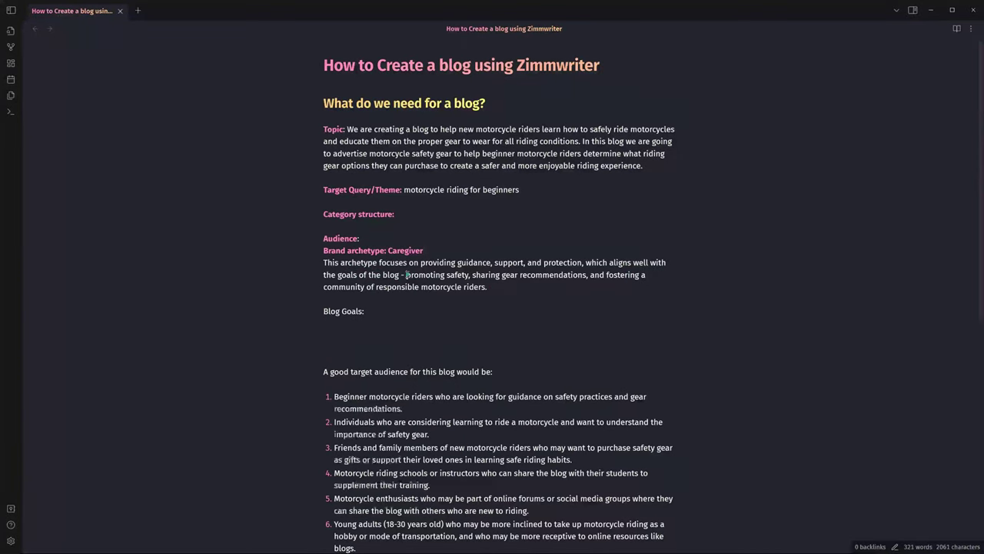
# Step: Copy the goals phrase from the archetype explanation under "Blog Goals:", starting it with a capital "Promoting", and bold the label
pyautogui.moveTo(405, 274); pyautogui.dragTo(489, 287)
pyautogui.hotkey('ctrl', 'c')
pyautogui.click(390, 311)
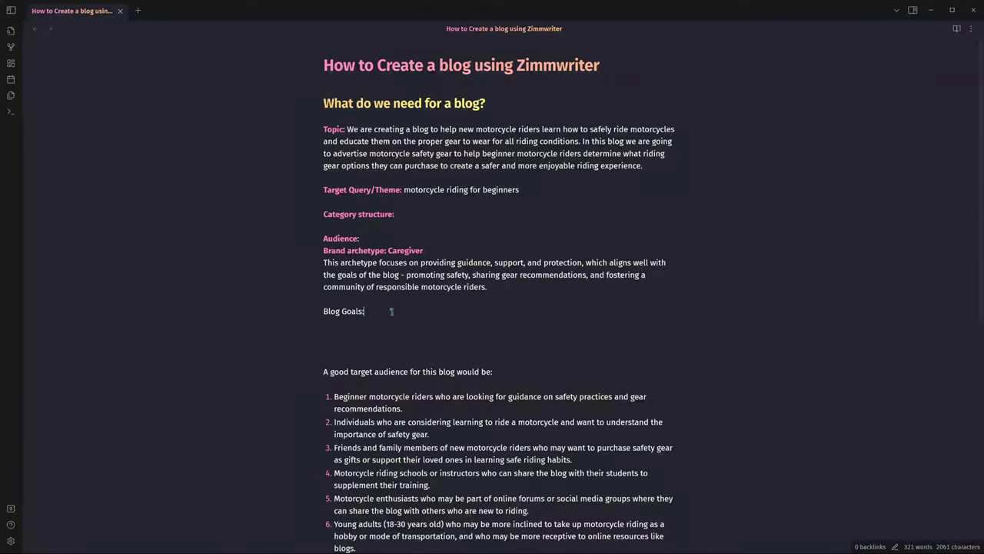
pyautogui.press('Return')
pyautogui.hotkey('ctrl', 'v')
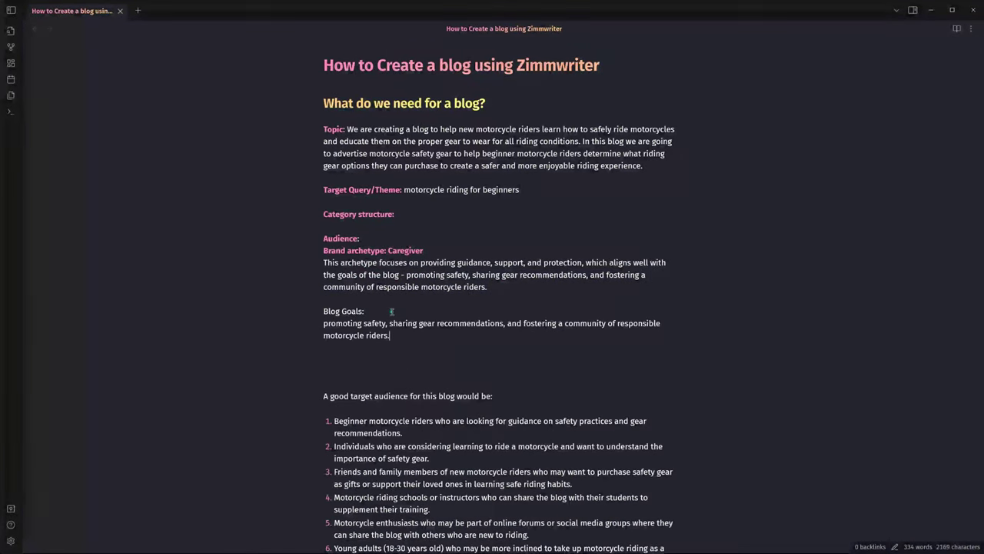
pyautogui.click(329, 324)
pyautogui.press('BackSpace')
pyautogui.write('P')
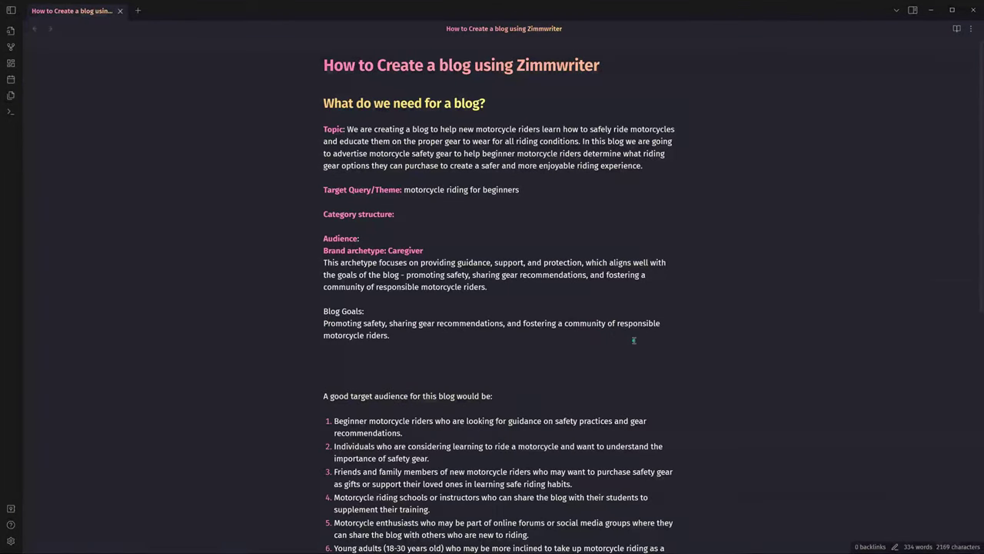
pyautogui.moveTo(364, 311); pyautogui.dragTo(313, 313)
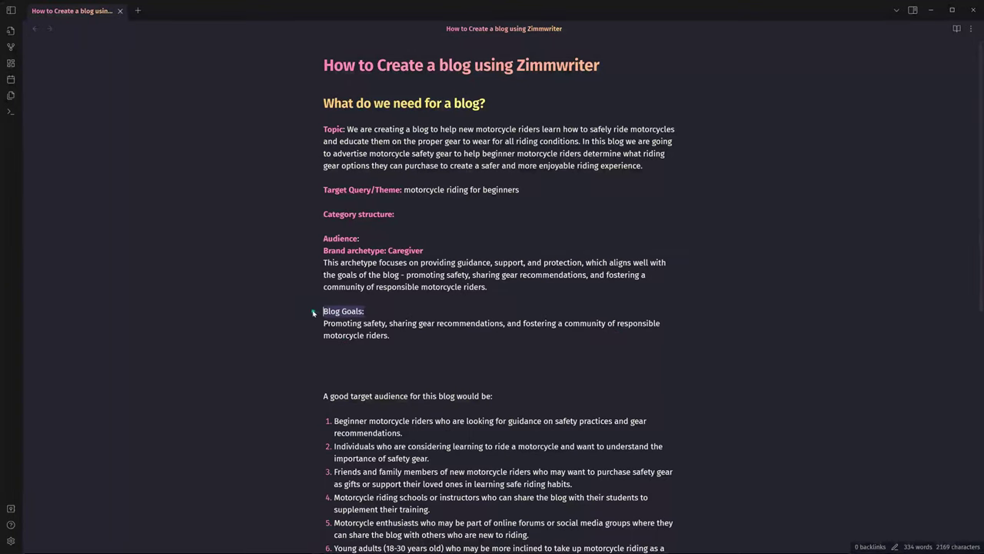
# Step: Move the bold "Category structure:" label from above Audience to below the Blog Goals text
pyautogui.moveTo(402, 214); pyautogui.dragTo(284, 214)
pyautogui.press('BackSpace')
pyautogui.press('BackSpace')
pyautogui.press('BackSpace')
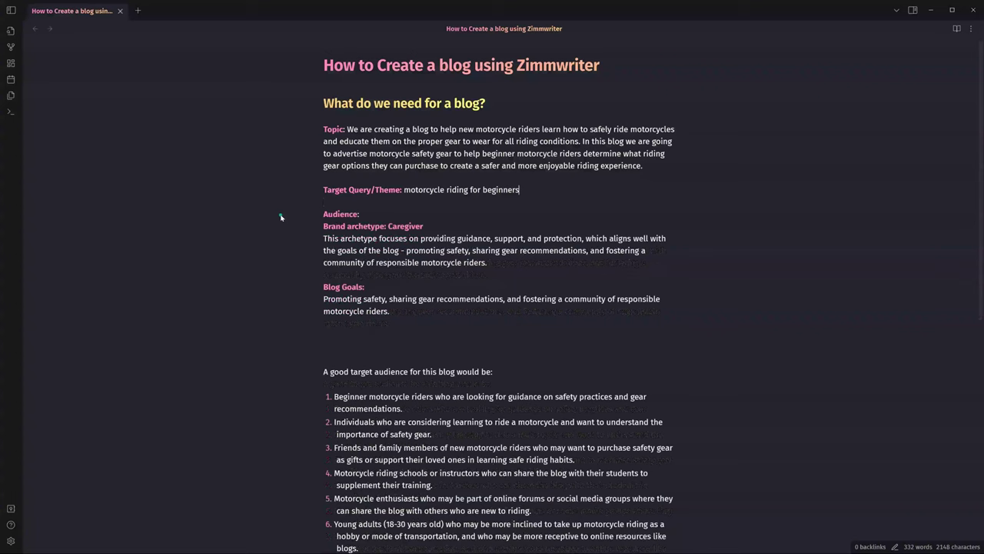
pyautogui.click(400, 313)
pyautogui.press('Return')
pyautogui.press('Return')
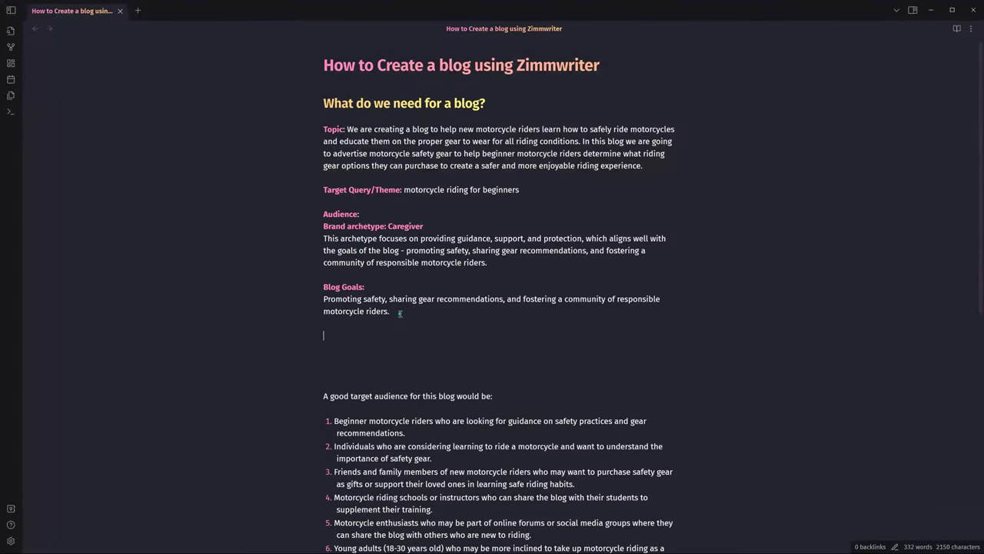
pyautogui.hotkey('ctrl', 'v')
pyautogui.hotkey('ctrl', 'v')
pyautogui.hotkey('ctrl', 'z')
# Step: Copy the six-item numbered target audience list to below the Caregiver explanation under Audience
pyautogui.scroll(-2, 392, 315)
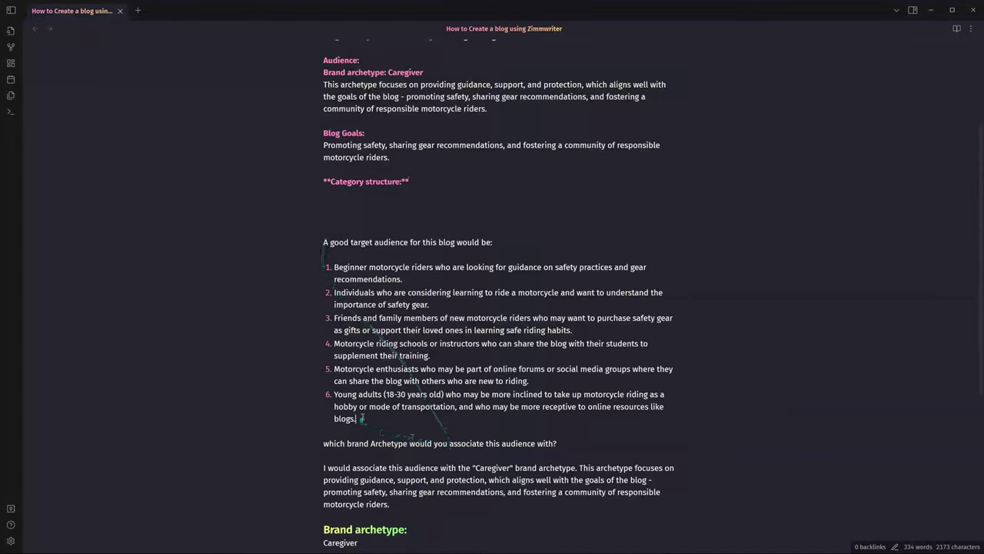
pyautogui.moveTo(360, 419); pyautogui.dragTo(323, 273)
pyautogui.hotkey('ctrl', 'c')
pyautogui.scroll(3, 305, 259)
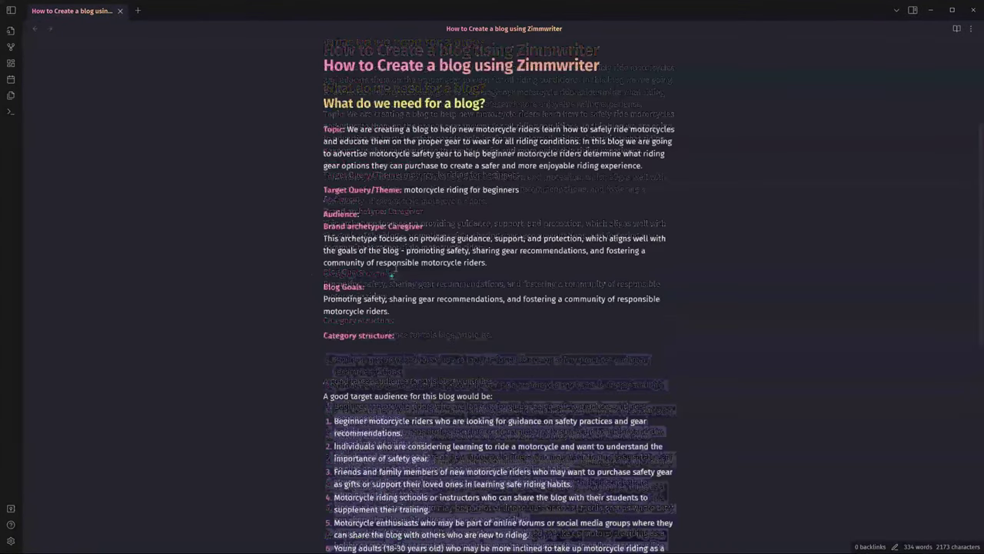
pyautogui.click(508, 275)
pyautogui.hotkey('ctrl', 'v')
# Step: Delete all the leftover generated audience and archetype text below the Category structure label
pyautogui.scroll(-5, 420, 295)
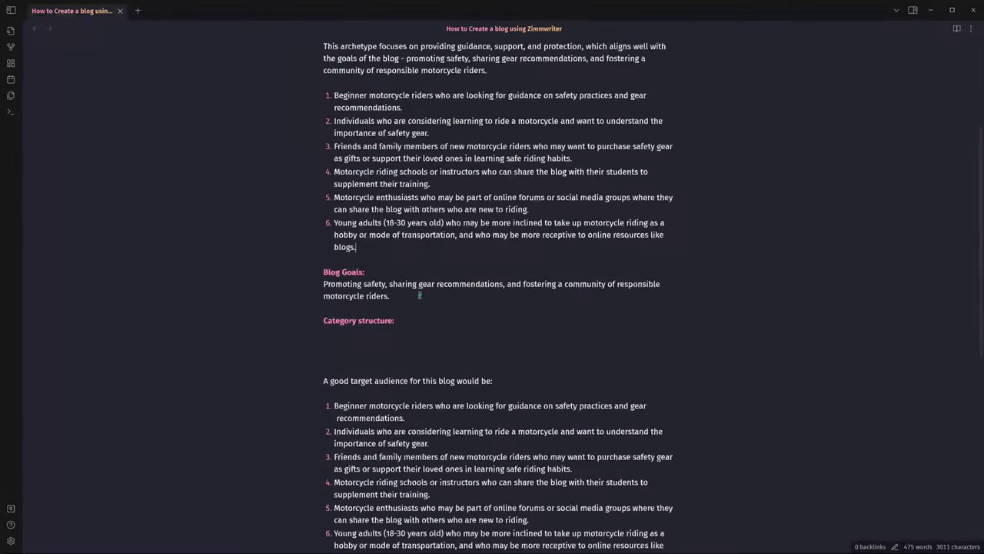
pyautogui.moveTo(420, 485); pyautogui.dragTo(310, 182)
pyautogui.press('BackSpace')
pyautogui.press('BackSpace')
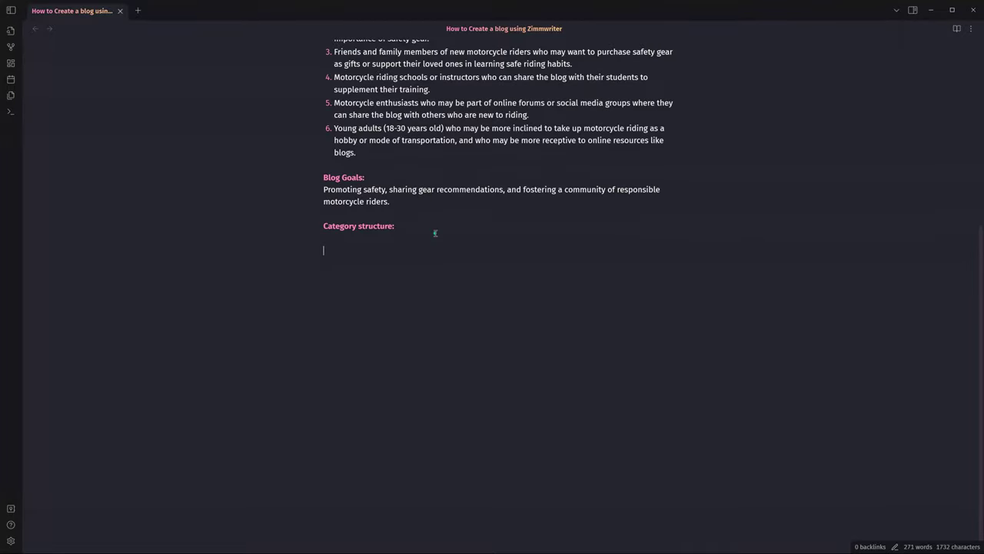
# Step: Copy the Topic description, without its label, to below the Category structure label
pyautogui.scroll(5, 435, 232)
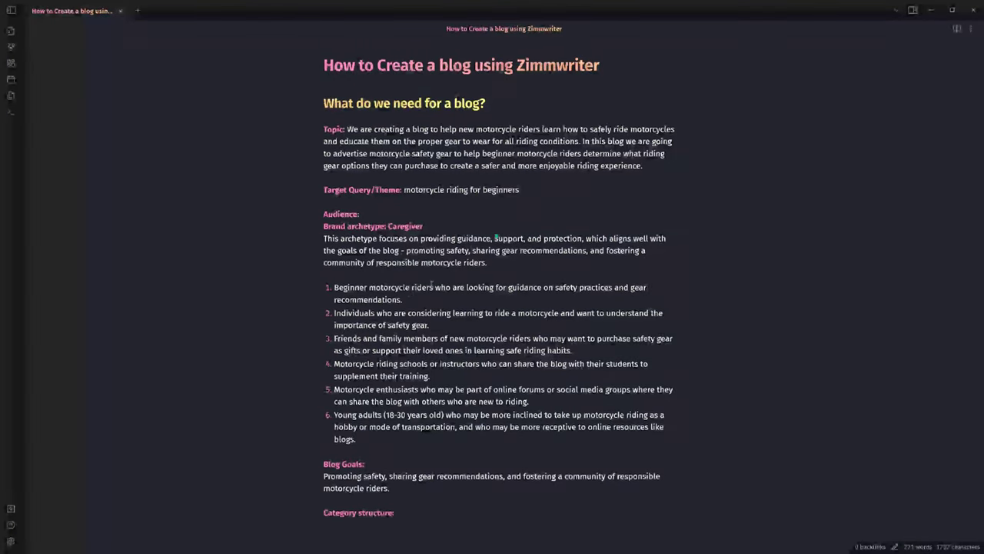
pyautogui.scroll(-3, 422, 301)
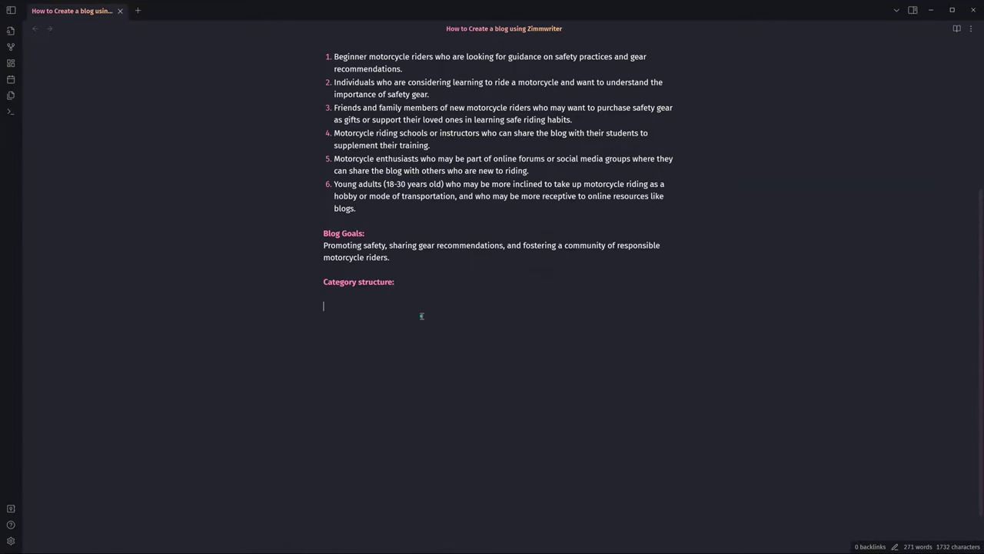
pyautogui.scroll(3, 420, 309)
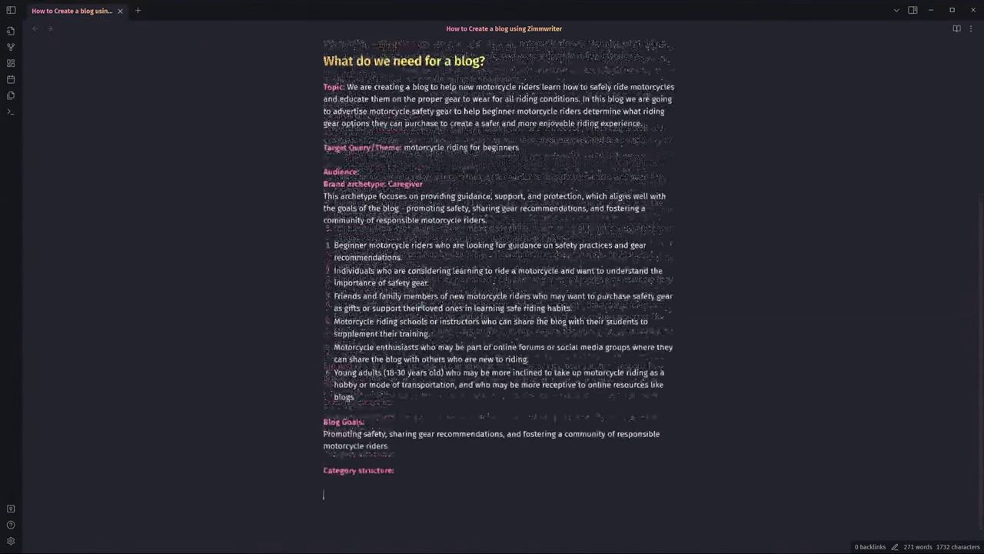
pyautogui.tripleClick(369, 90)
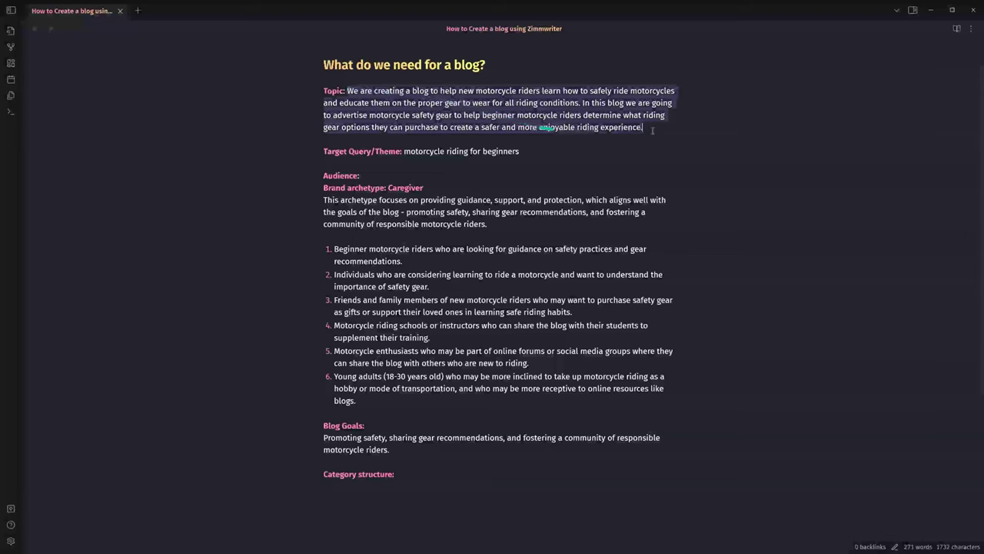
pyautogui.hotkey('ctrl', 'c')
pyautogui.scroll(-3, 454, 278)
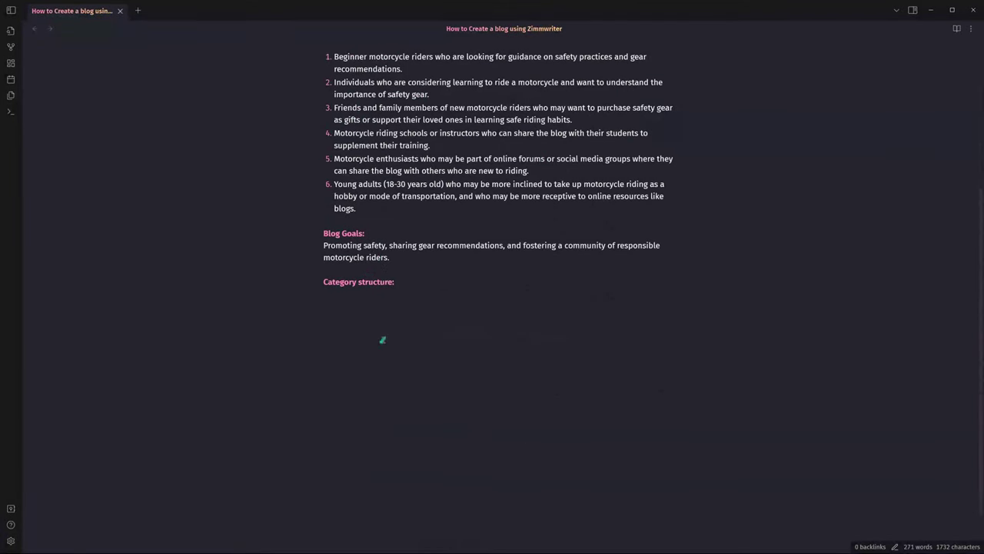
pyautogui.click(379, 338)
pyautogui.hotkey('ctrl', 'v')
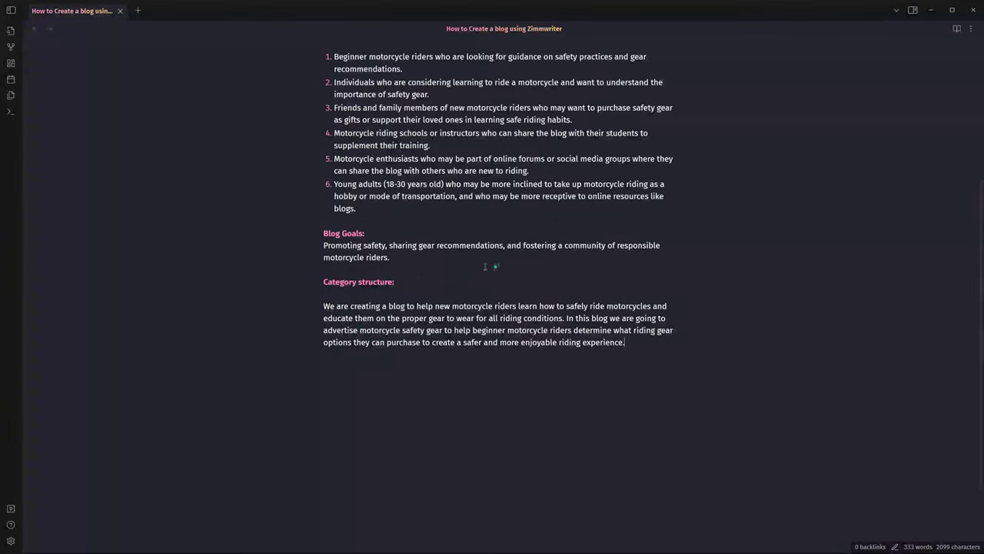
# Step: Append "The goals of this blog are" and the copied Blog Goals text in lowercase to the description under Category structure
pyautogui.tripleClick(351, 257)
pyautogui.hotkey('ctrl', 'v')
pyautogui.hotkey('ctrl', 'z')
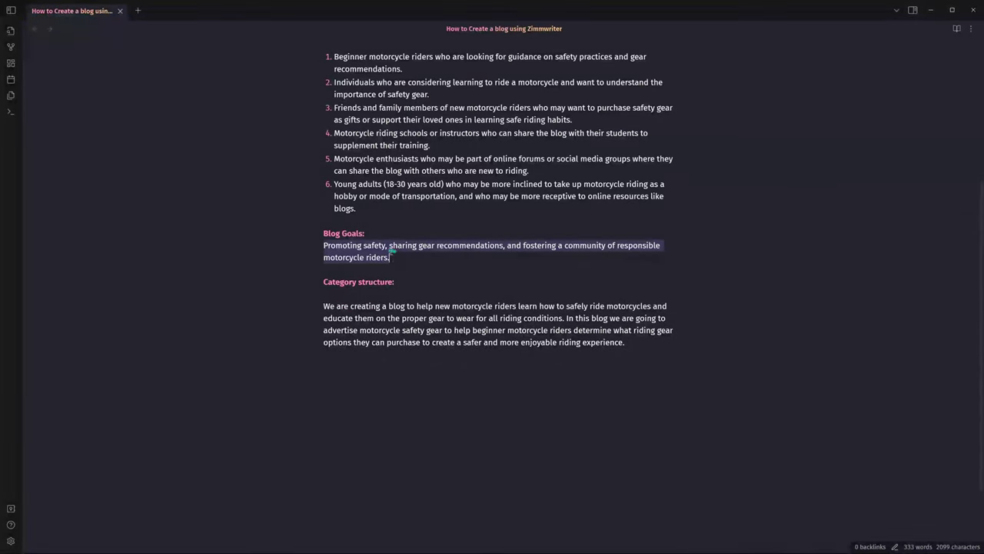
pyautogui.click(639, 344)
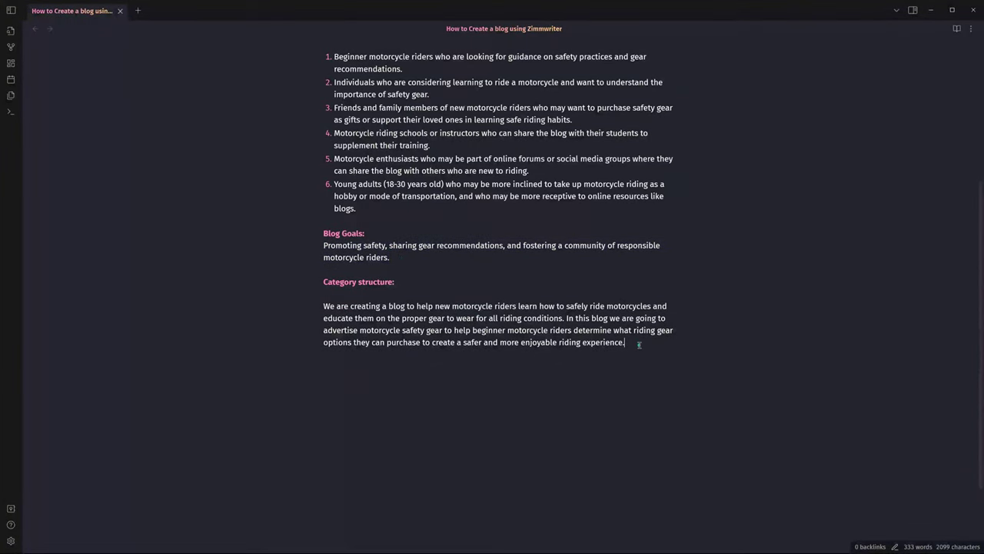
pyautogui.write('The goals of th')
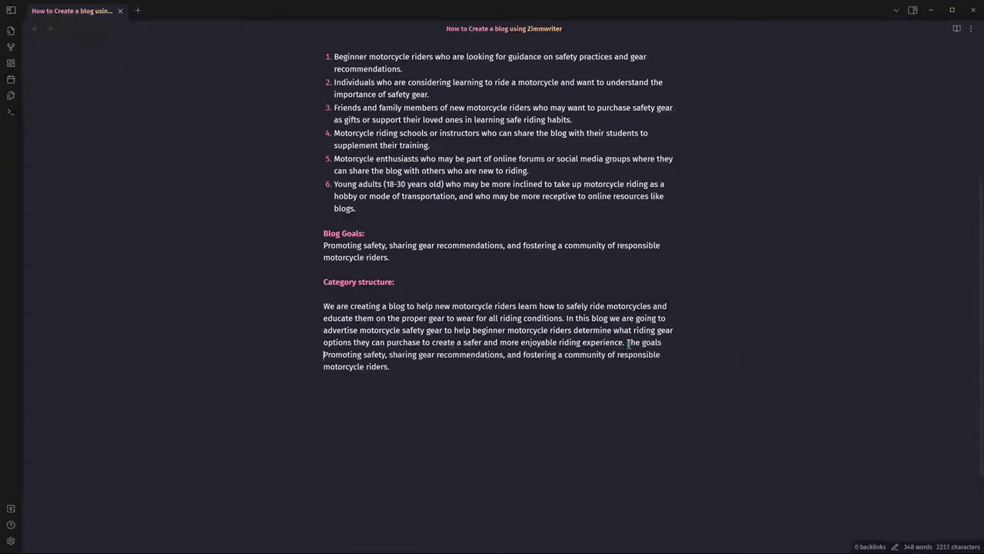
pyautogui.write('is blog ')
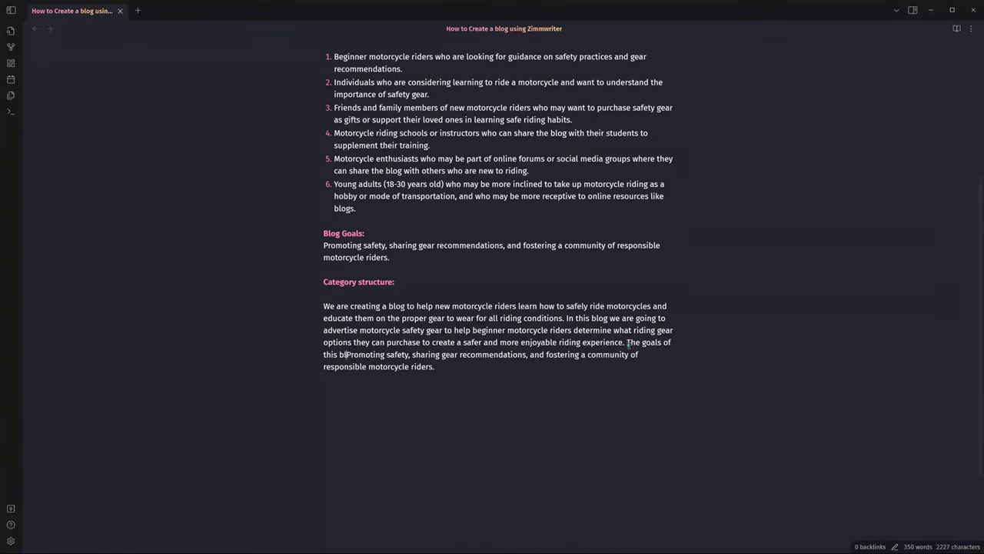
pyautogui.write('are to')
pyautogui.press('BackSpace')
pyautogui.press('BackSpace')
pyautogui.press('Delete')
pyautogui.write('p')
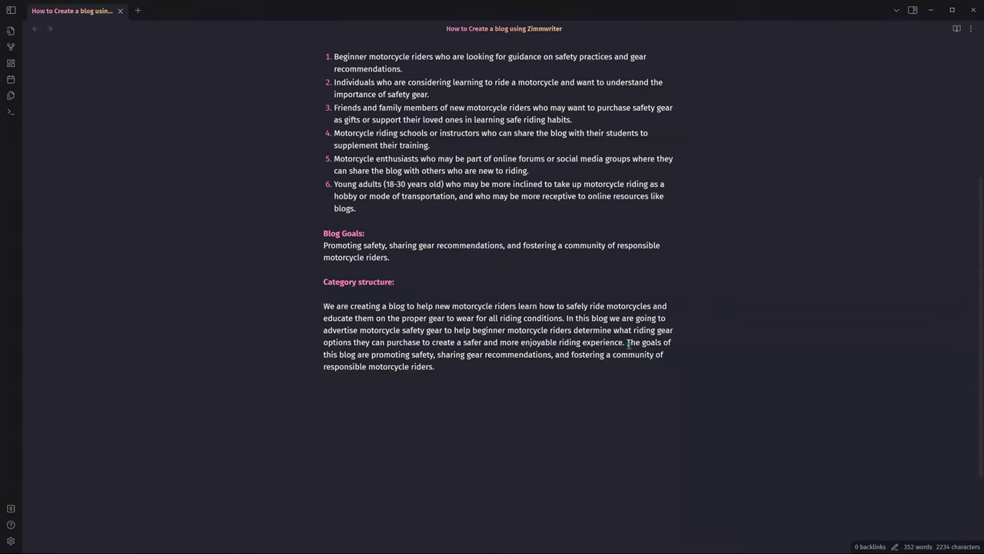
pyautogui.click(627, 343)
pyautogui.hotkey('ctrl', 'shift', 'End')
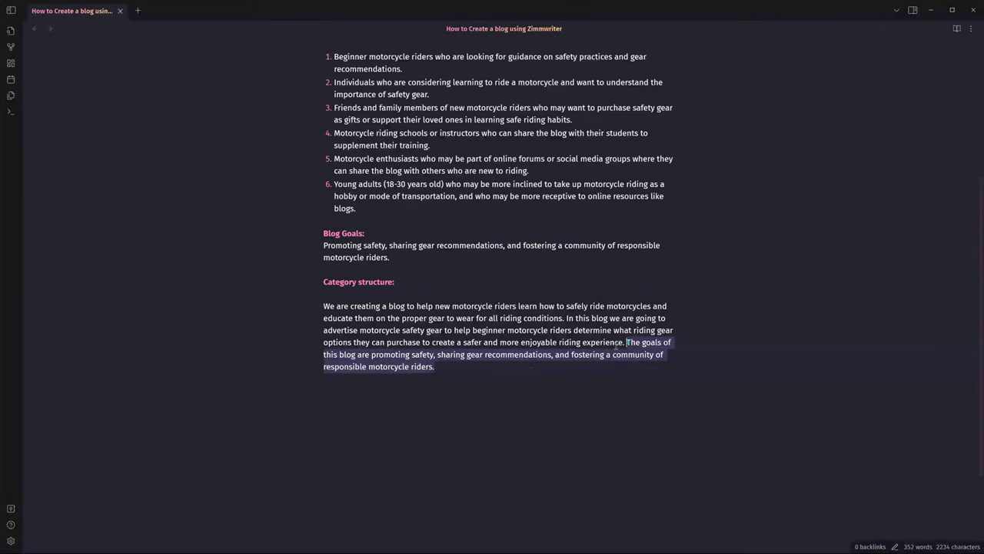
pyautogui.click(532, 370)
pyautogui.moveTo(479, 375); pyautogui.dragTo(329, 306)
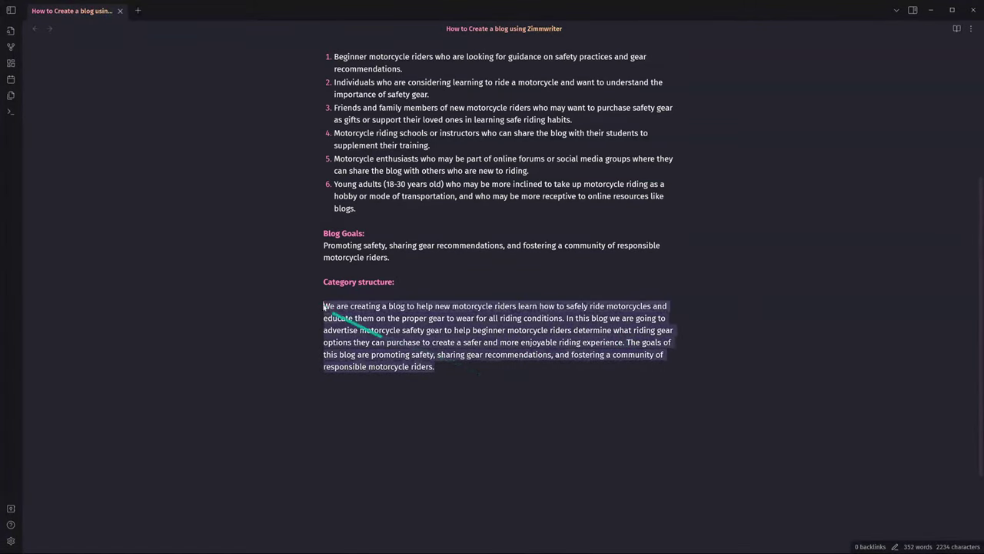
# Step: Add "Write 4 different categories (each category containing 2 words or less) for my blog." as a new paragraph below the Category structure description
pyautogui.click(444, 367)
pyautogui.press('Return')
pyautogui.press('Return')
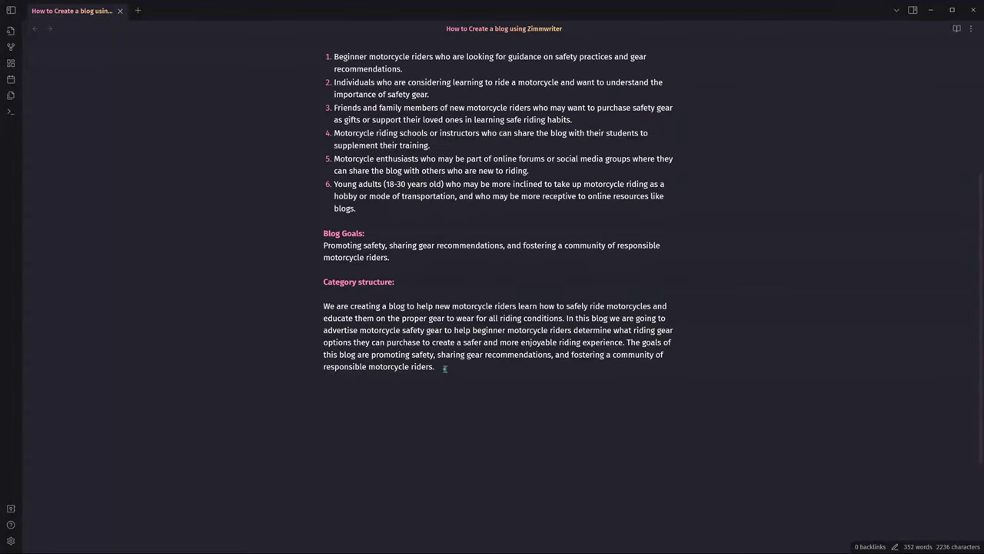
pyautogui.write('we a')
pyautogui.moveTo(473, 373); pyautogui.dragTo(315, 307)
pyautogui.click(484, 374)
pyautogui.write('pleasa')
pyautogui.press('BackSpace')
pyautogui.press('BackSpace')
pyautogui.press('BackSpace')
pyautogui.write('Write 4 dsif')
pyautogui.press('BackSpace')
pyautogui.press('BackSpace')
pyautogui.write('ifferent categories (each category containing 2 words')
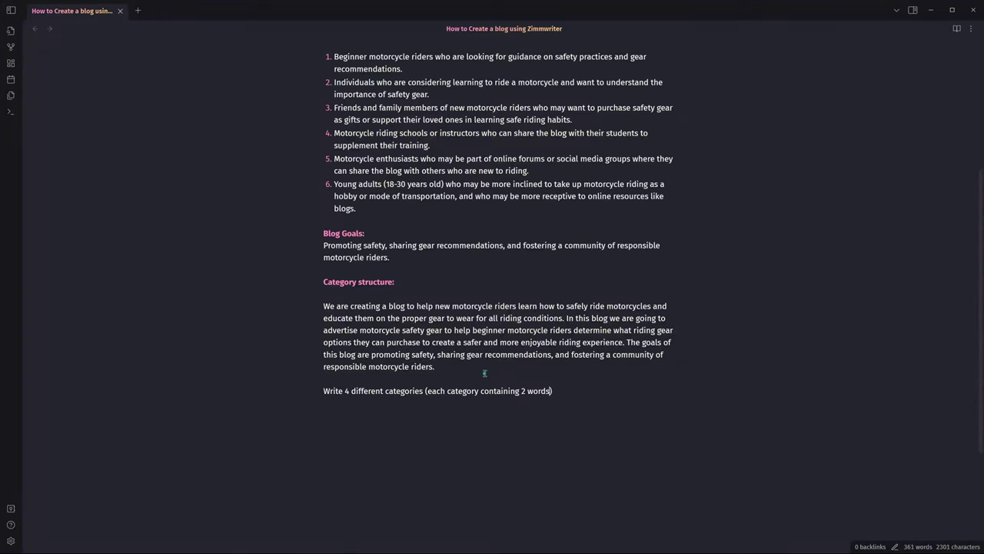
pyautogui.write(') for my blog.')
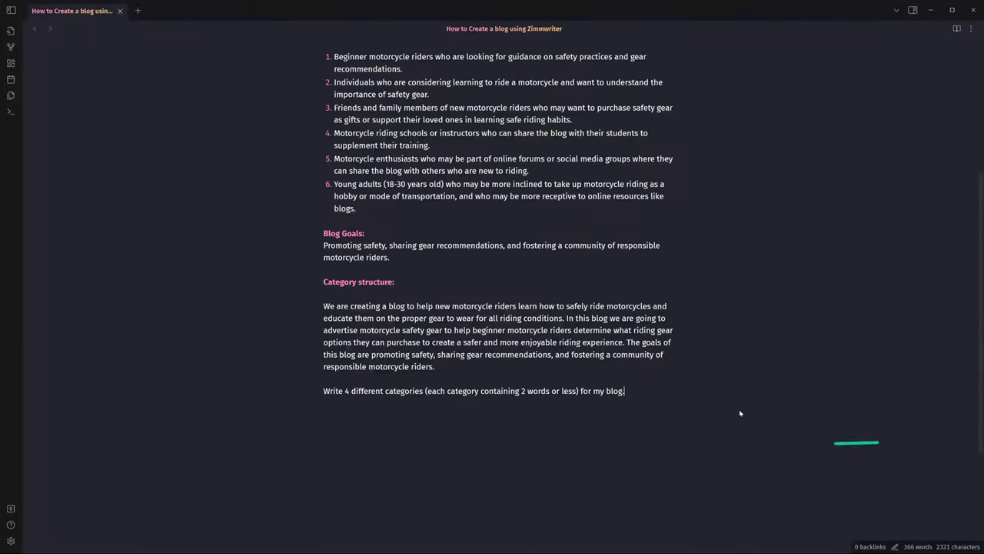
# Step: Generate a category list with ZimmWriter from the Category structure description and the prompt below it
pyautogui.moveTo(653, 391); pyautogui.dragTo(212, 388)
pyautogui.click(325, 404)
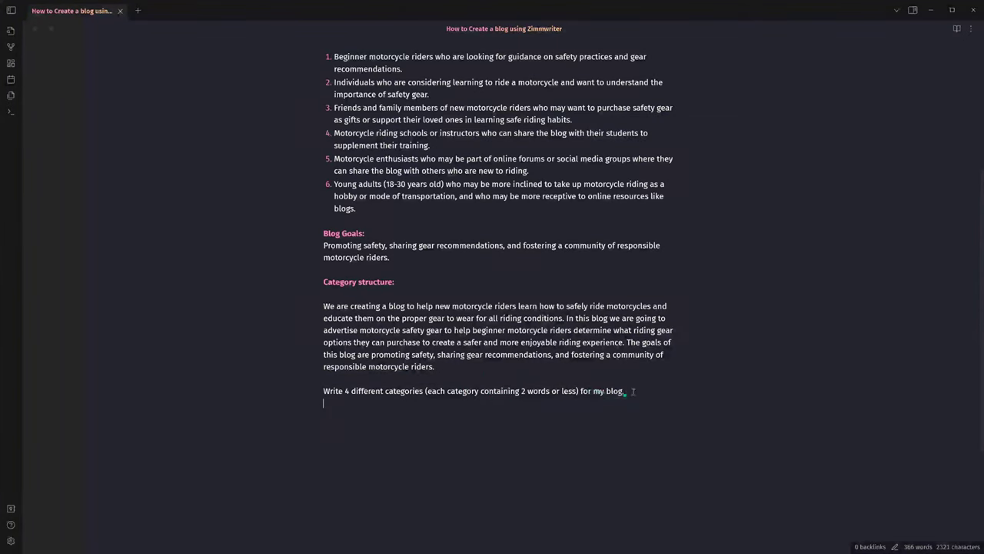
pyautogui.moveTo(628, 391); pyautogui.dragTo(314, 310)
pyautogui.hotkey('ctrl', 'alt', '1')
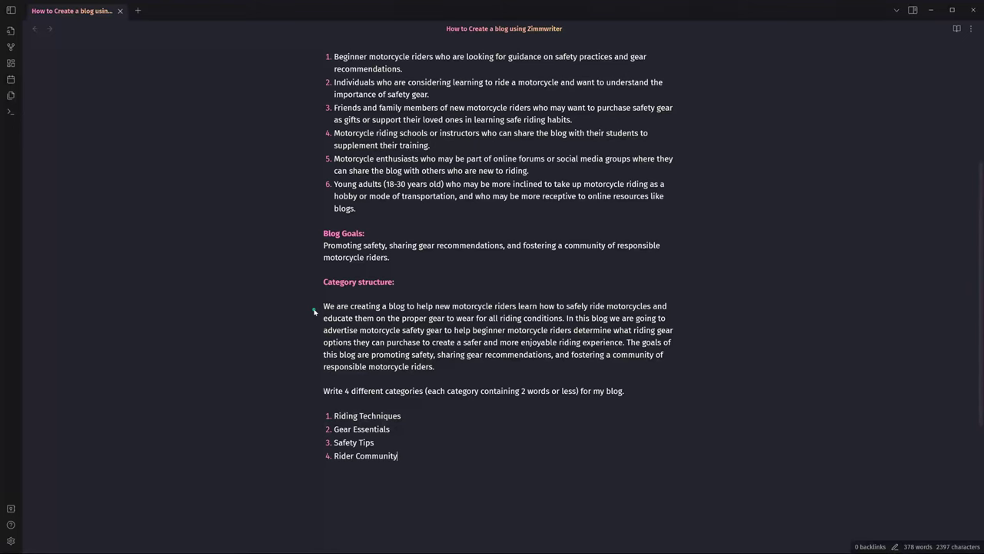
# Step: Generate two more category lists with ZimmWriter from the same description and prompt
pyautogui.moveTo(638, 392); pyautogui.dragTo(324, 306)
pyautogui.rightClick(324, 306)
pyautogui.click(646, 391)
pyautogui.moveTo(645, 392); pyautogui.dragTo(322, 313)
pyautogui.hotkey('ctrl', 'j')
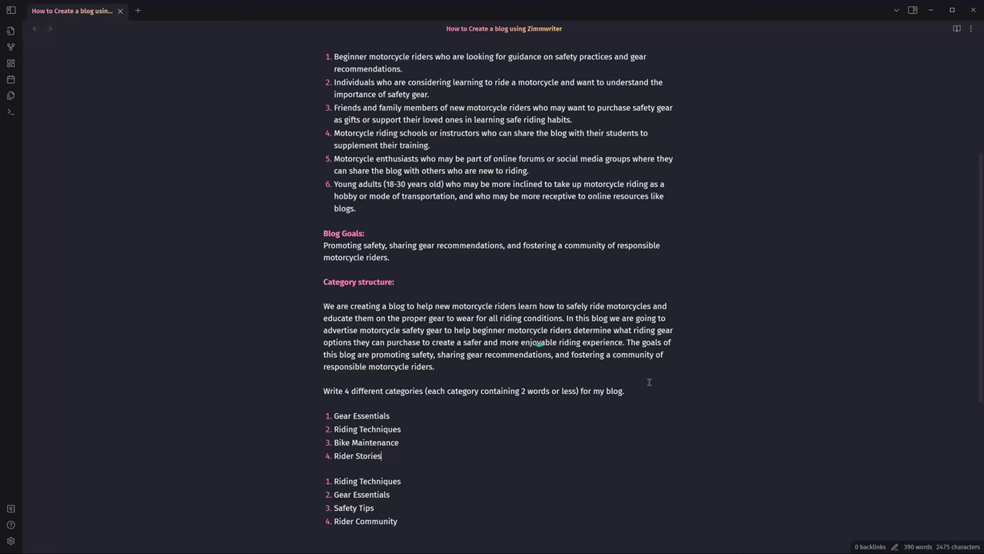
pyautogui.moveTo(648, 391); pyautogui.dragTo(274, 312)
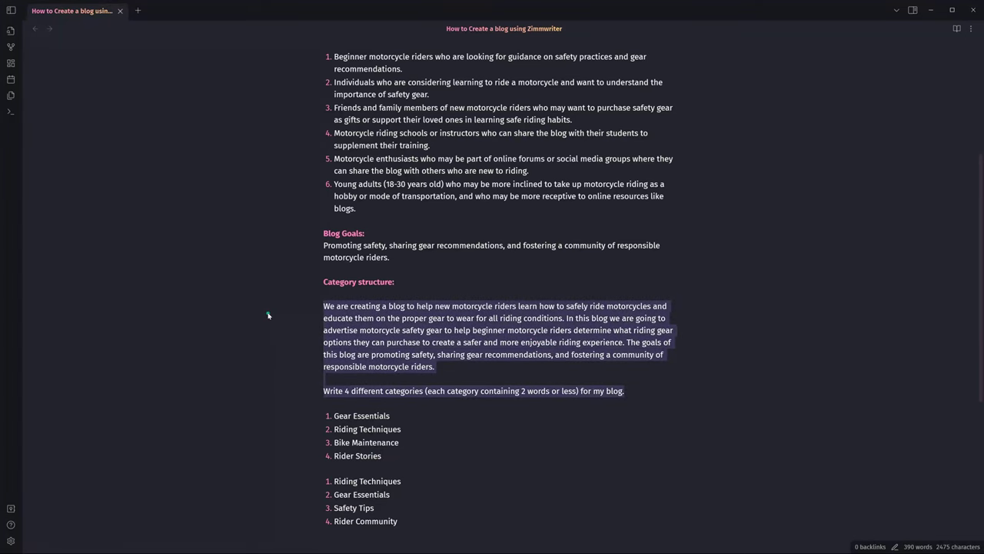
pyautogui.hotkey('ctrl', 'c')
pyautogui.click(545, 306)
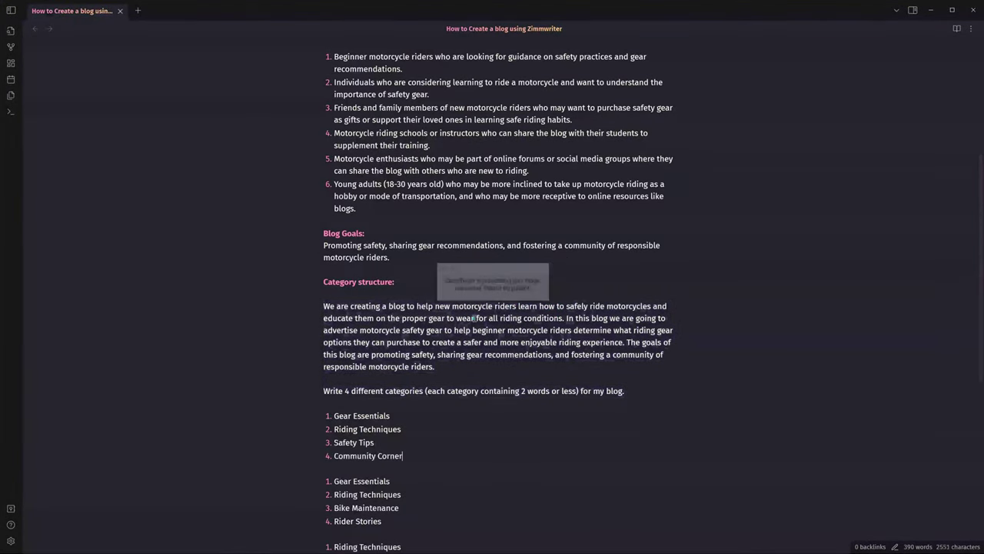
# Step: Delete Community Corner from the first category list below the prompt, keeping its other three categories
pyautogui.scroll(-3, 476, 318)
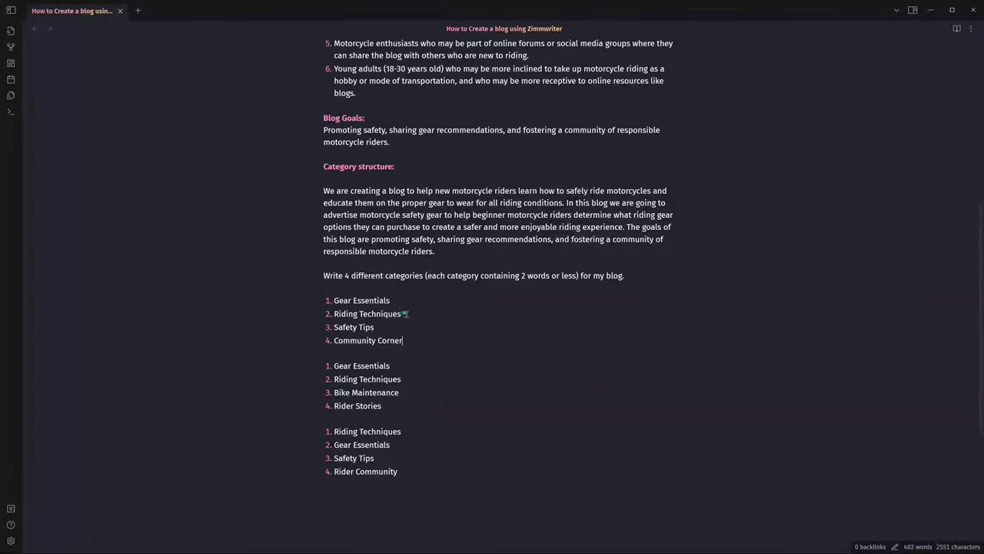
pyautogui.moveTo(402, 314); pyautogui.dragTo(328, 301)
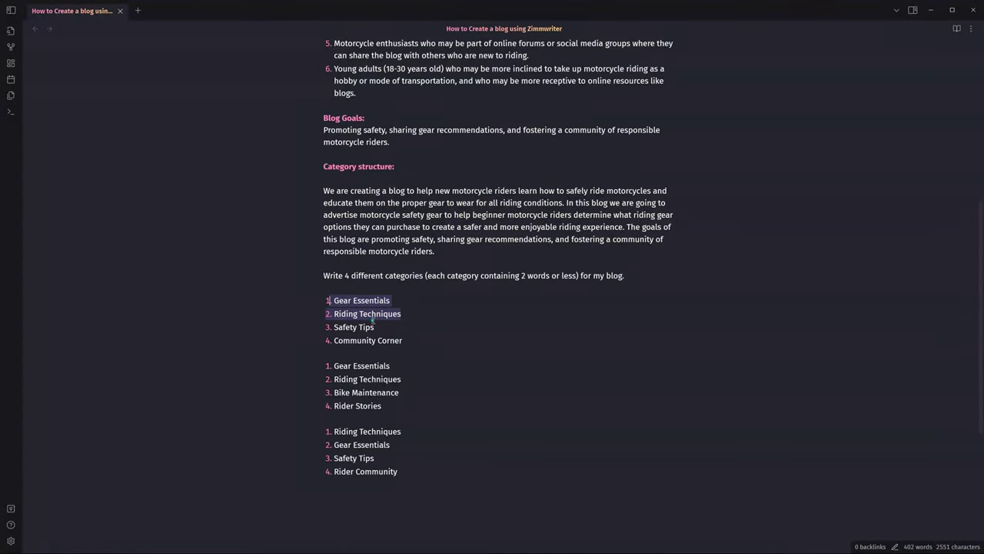
pyautogui.moveTo(389, 321); pyautogui.dragTo(328, 301)
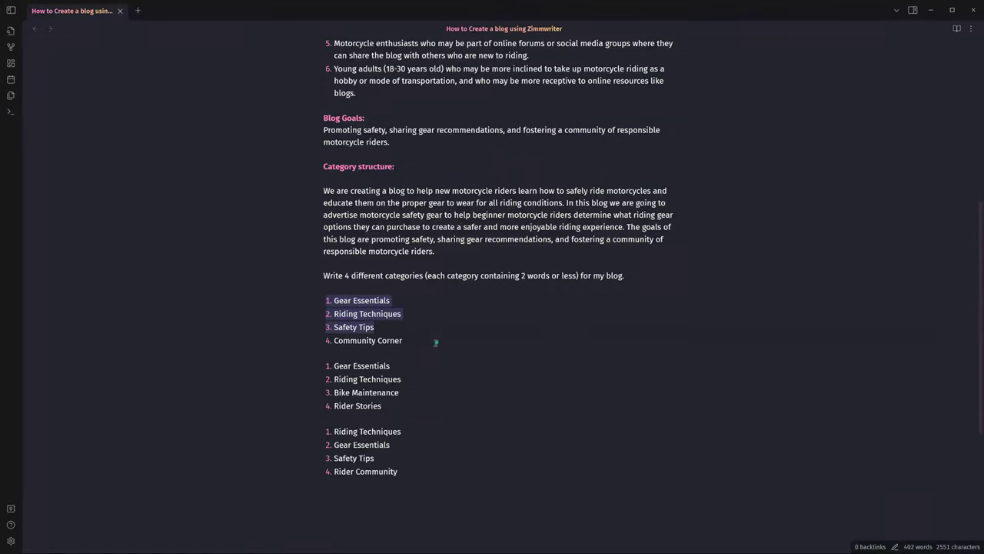
pyautogui.moveTo(418, 340); pyautogui.dragTo(307, 336)
pyautogui.press('BackSpace')
# Step: Delete the two older category lists entirely, and generate a new list from the category description and prompt
pyautogui.moveTo(382, 405); pyautogui.dragTo(320, 406)
pyautogui.press('BackSpace')
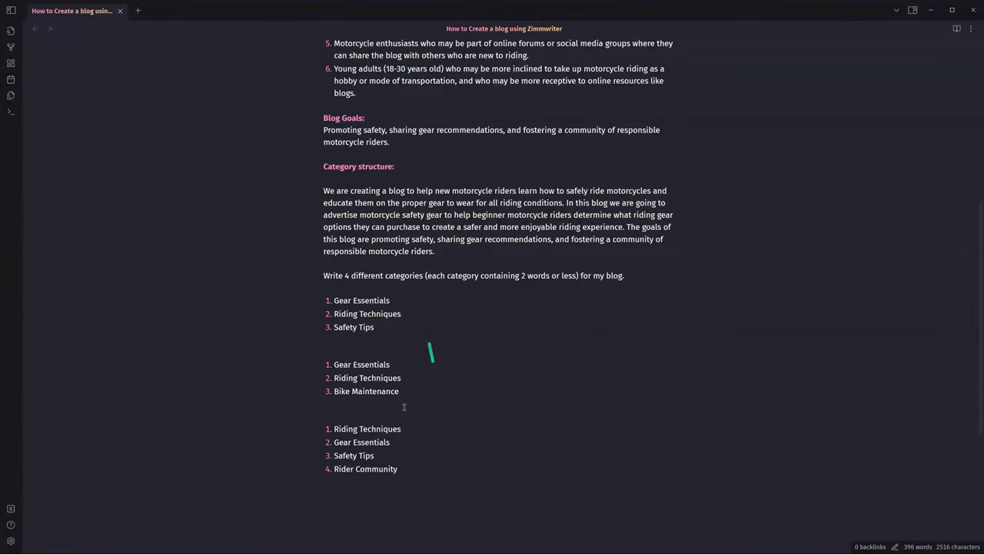
pyautogui.moveTo(406, 397); pyautogui.dragTo(319, 365)
pyautogui.press('BackSpace')
pyautogui.moveTo(411, 467); pyautogui.dragTo(324, 397)
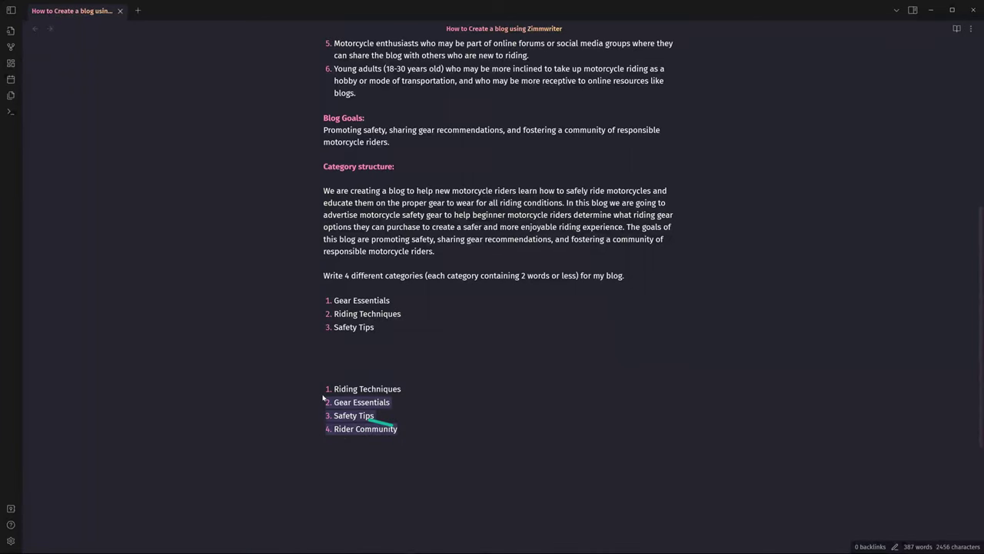
pyautogui.press('BackSpace')
pyautogui.moveTo(625, 276); pyautogui.dragTo(310, 191)
pyautogui.hotkey('ctrl', 'j')
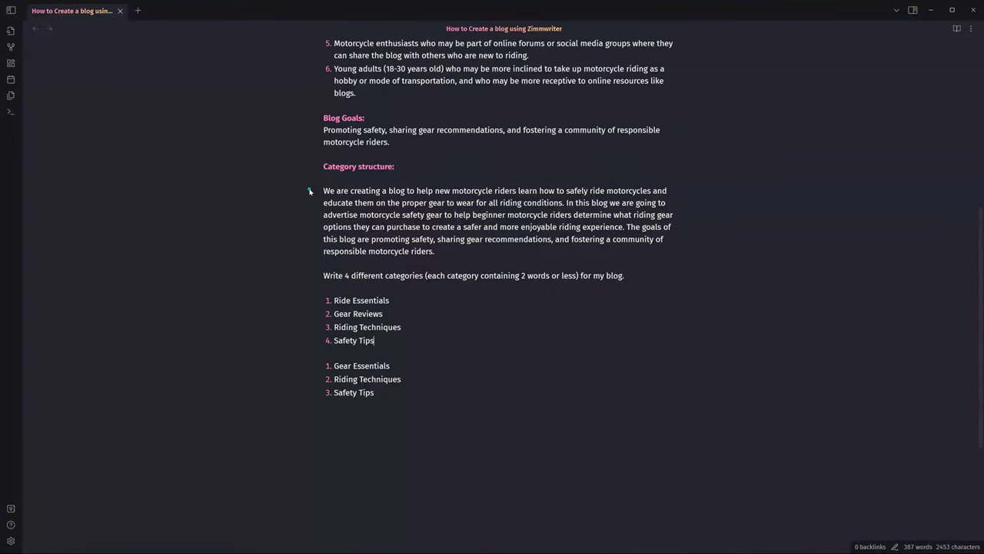
pyautogui.click(328, 339)
pyautogui.press('Return')
pyautogui.press('Return')
pyautogui.press('End')
pyautogui.press('Delete')
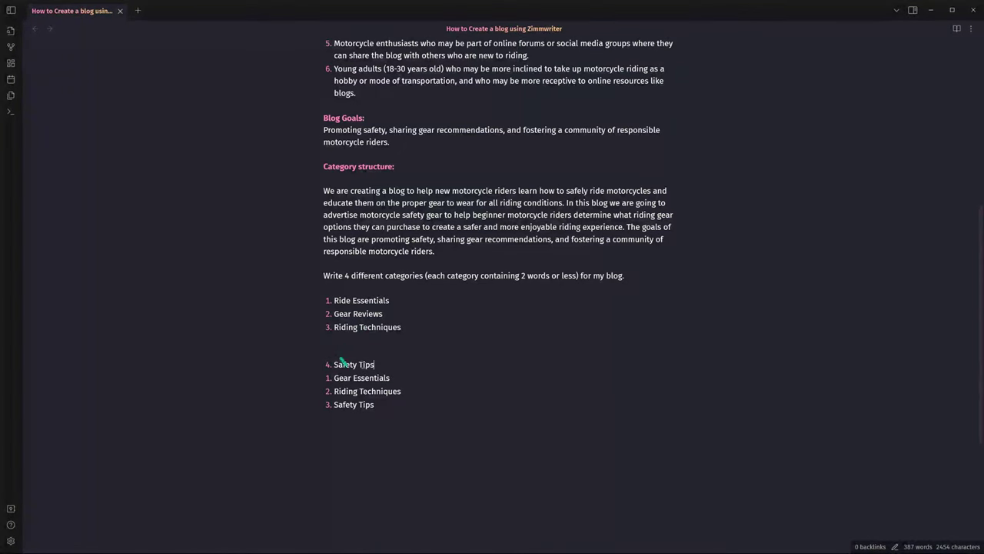
pyautogui.hotkey('ctrl', 'z')
# Step: Delete Ride Essentials from the newly generated category list
pyautogui.moveTo(388, 343); pyautogui.dragTo(323, 287)
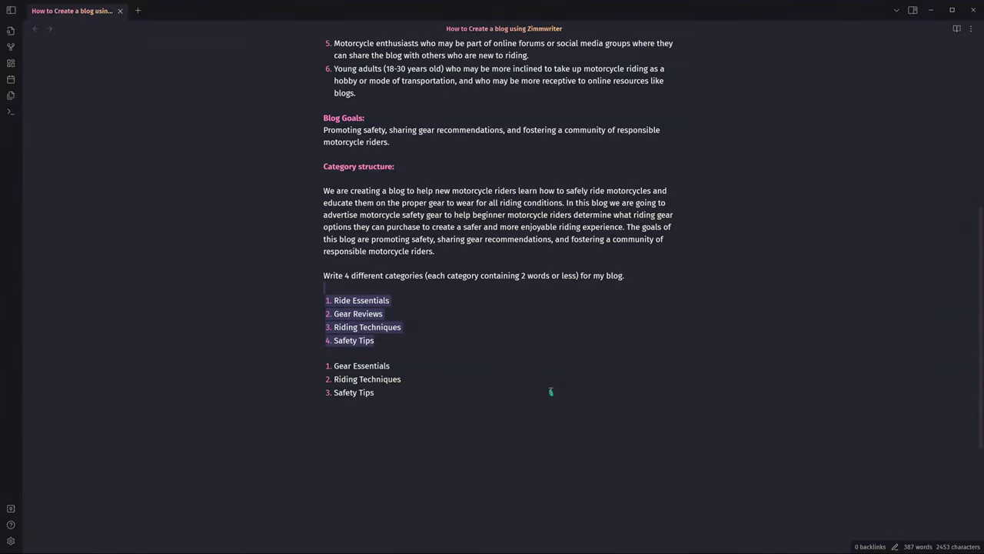
pyautogui.moveTo(390, 300); pyautogui.dragTo(306, 296)
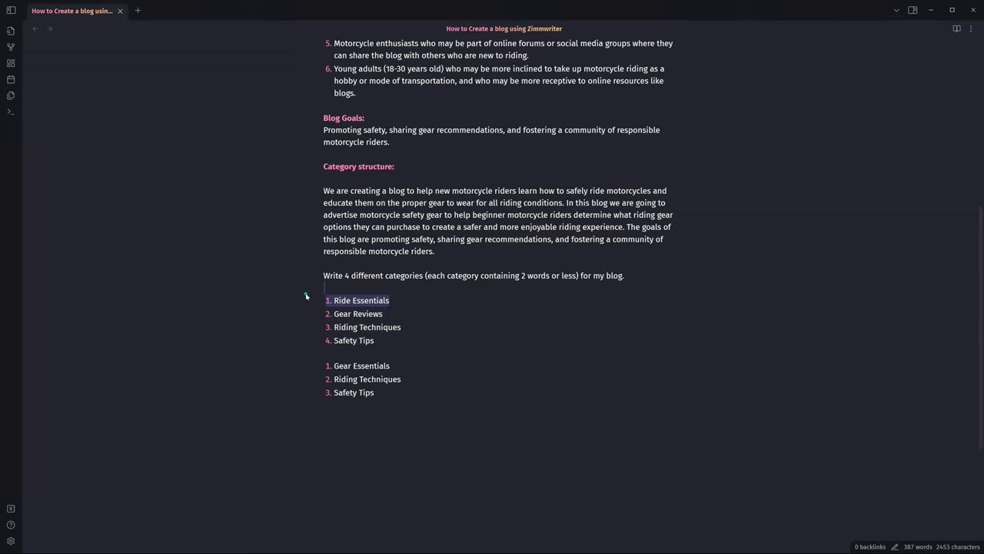
pyautogui.press('BackSpace')
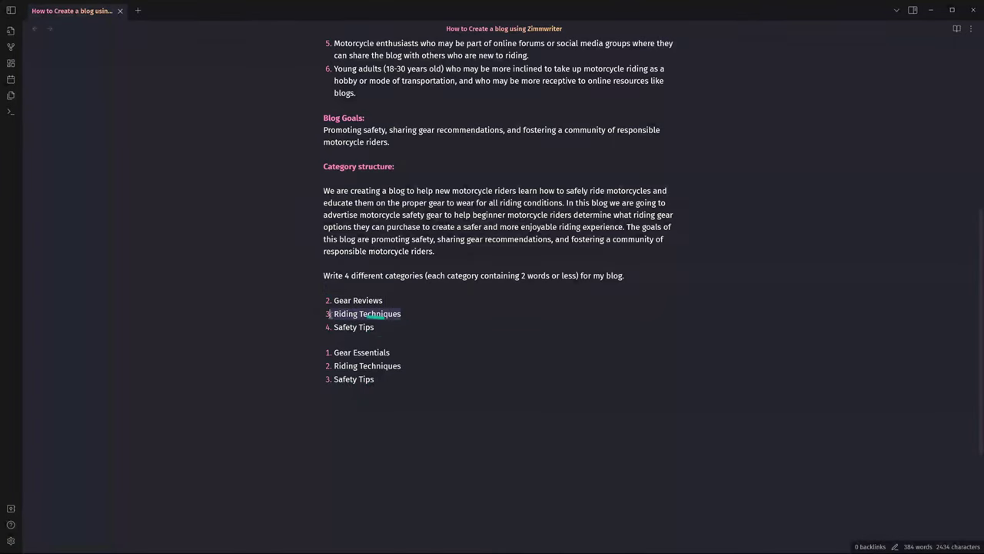
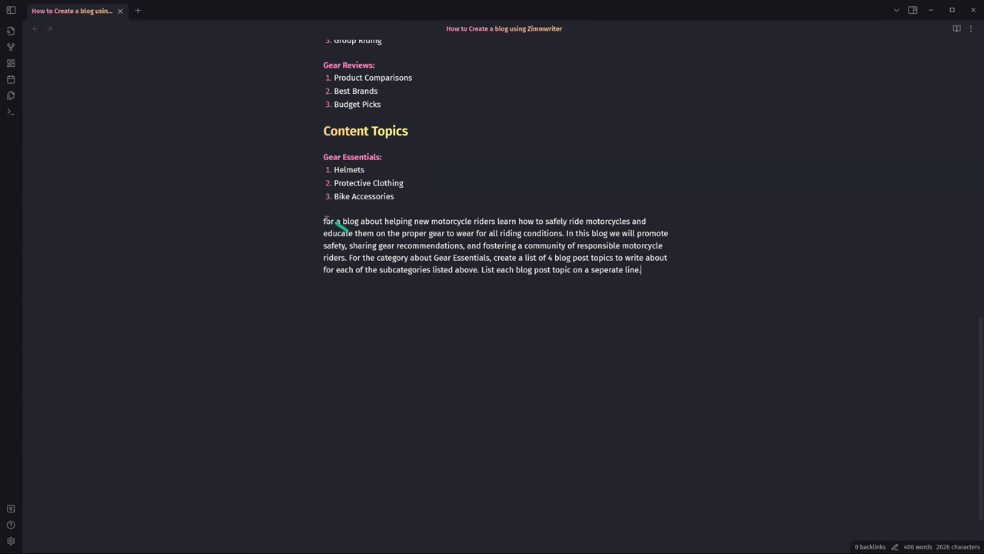
# Step: Generate blog post topics with ZimmWriter from the Gear Essentials subcategories and the topic prompt under Content Topics
pyautogui.moveTo(643, 270); pyautogui.dragTo(323, 159)
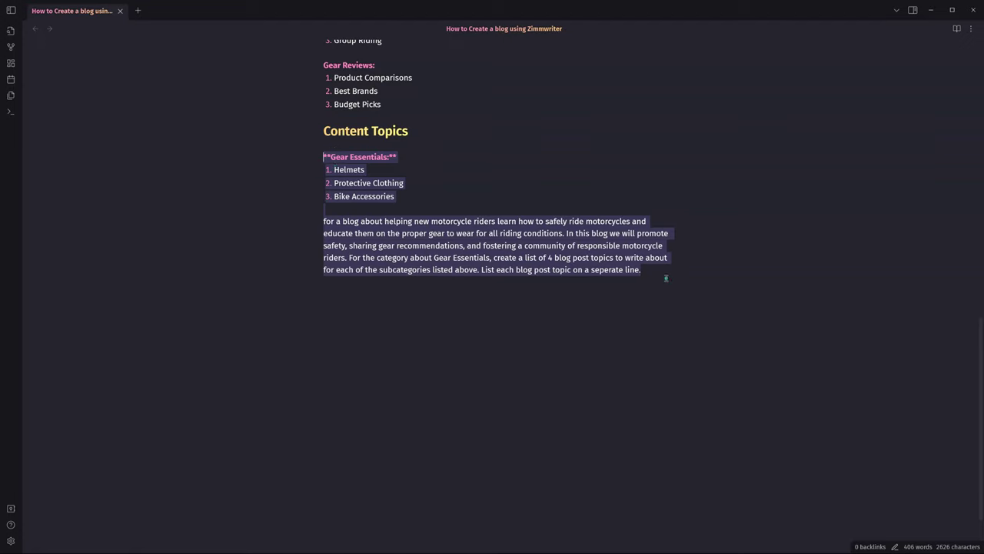
pyautogui.hotkey('ctrl', 'alt', 'z')
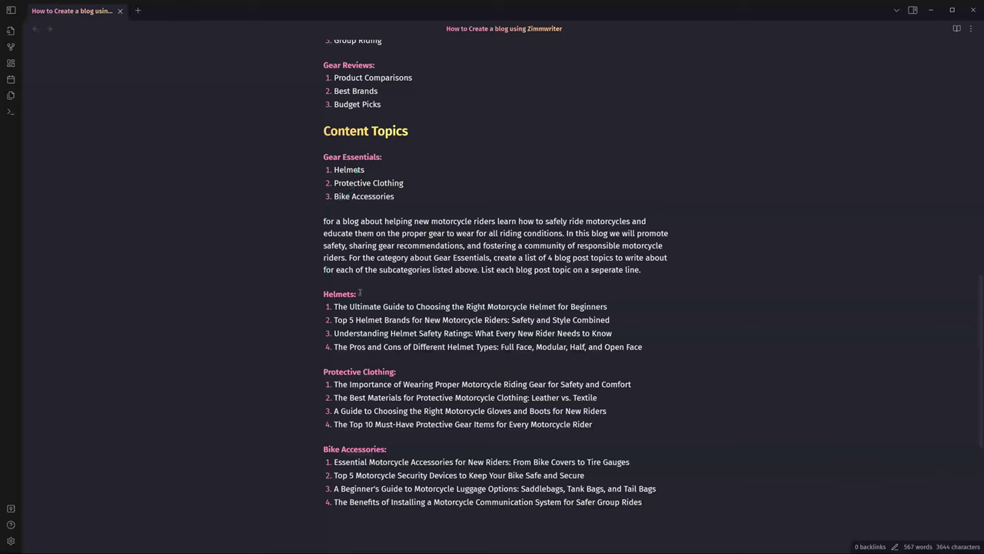
pyautogui.scroll(-1, 350, 253)
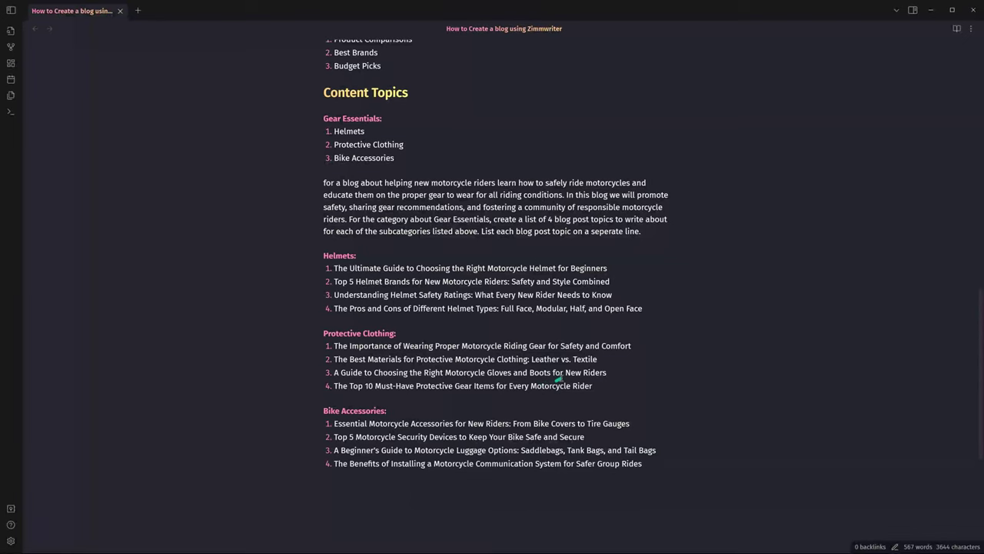
# Step: Examine the wording of the generated Protective Clothing and Bike Accessories blog post topics
pyautogui.moveTo(631, 346); pyautogui.dragTo(562, 346)
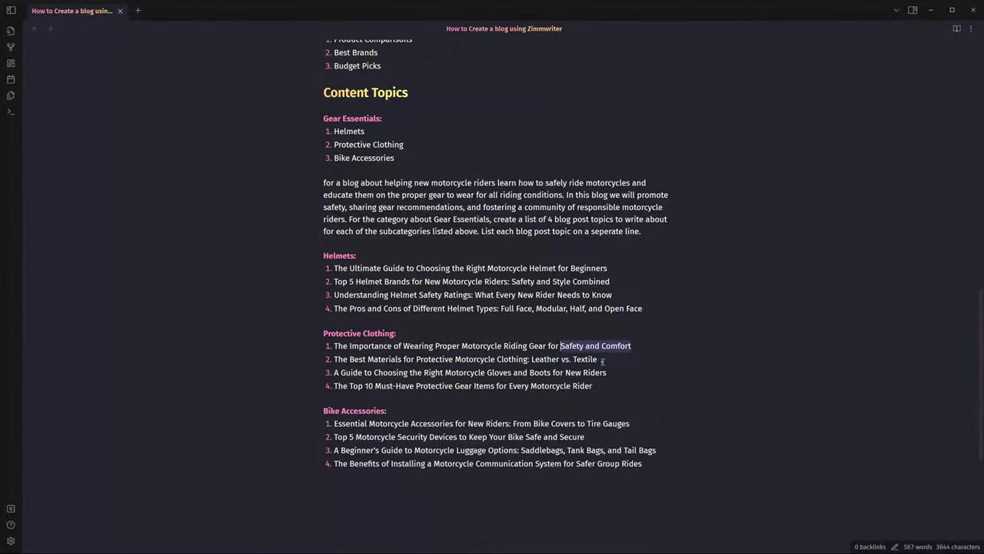
pyautogui.moveTo(597, 359); pyautogui.dragTo(531, 359)
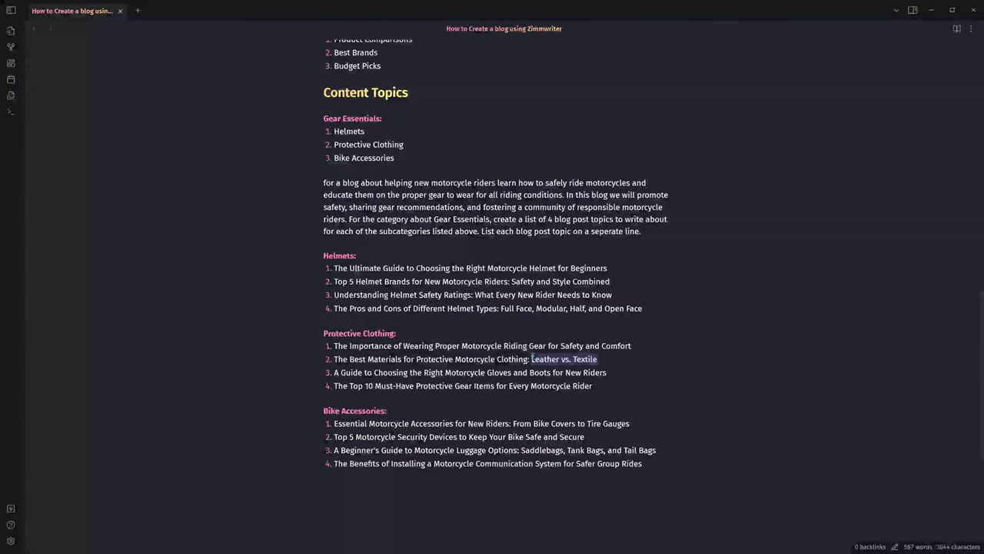
pyautogui.click(599, 359)
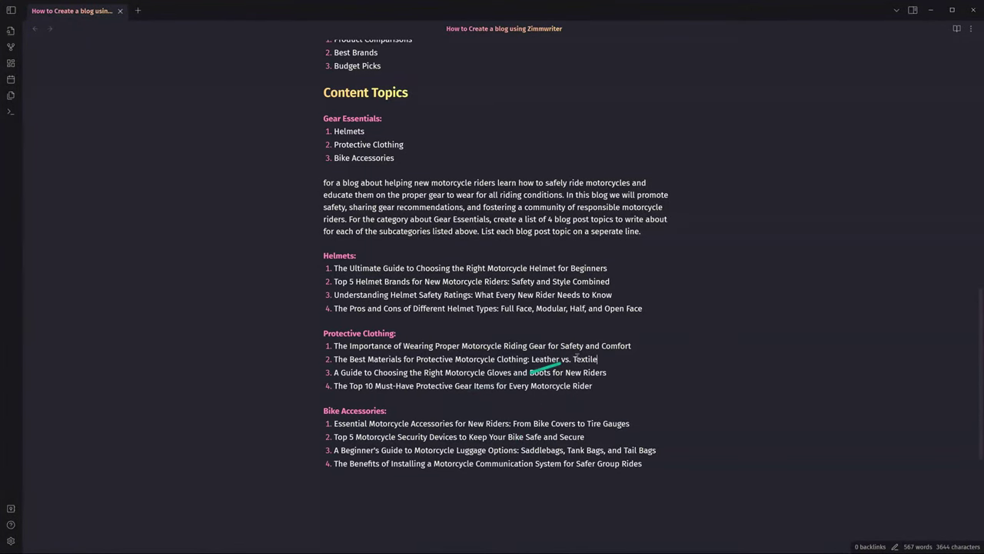
pyautogui.moveTo(600, 359); pyautogui.dragTo(531, 359)
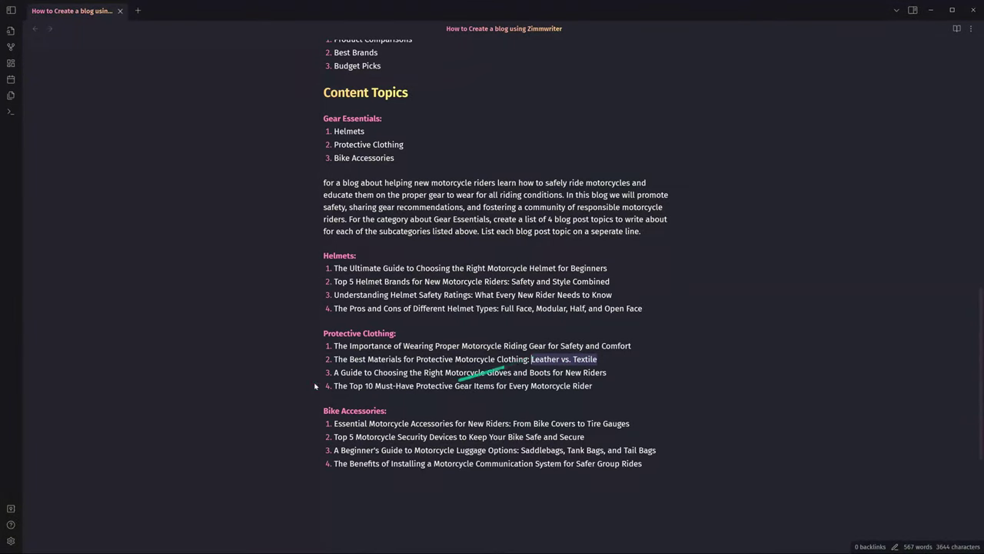
pyautogui.scroll(-1, 461, 370)
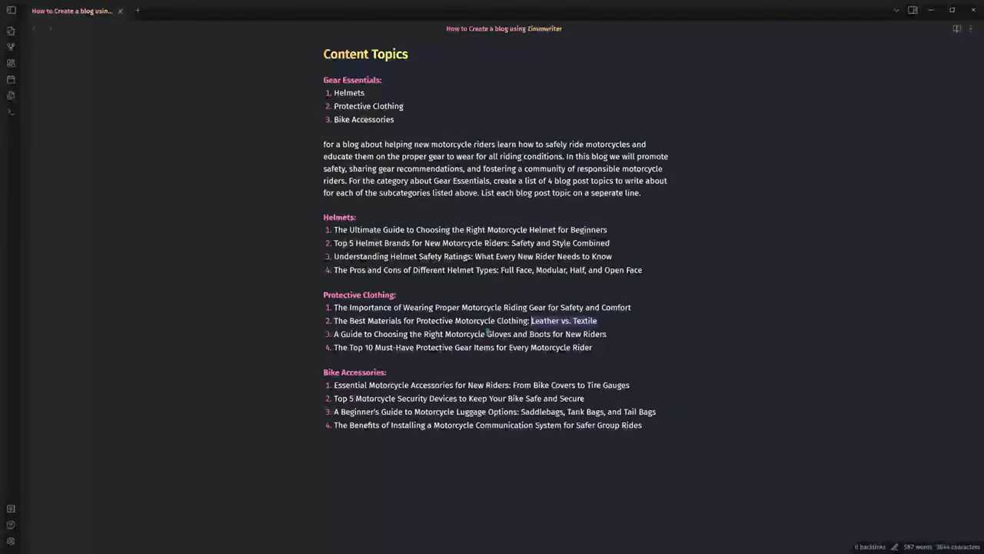
pyautogui.moveTo(612, 334); pyautogui.dragTo(565, 334)
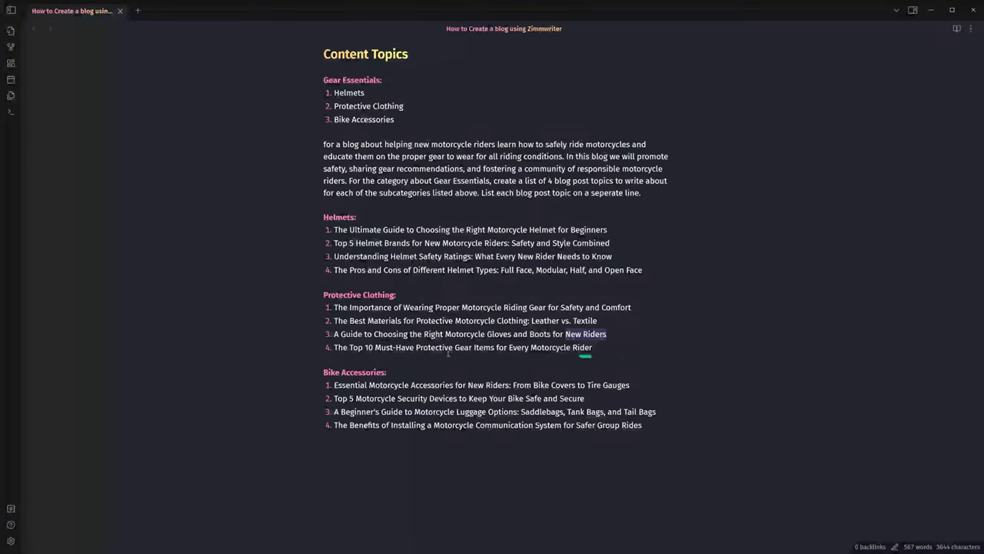
pyautogui.moveTo(367, 347); pyautogui.dragTo(452, 347)
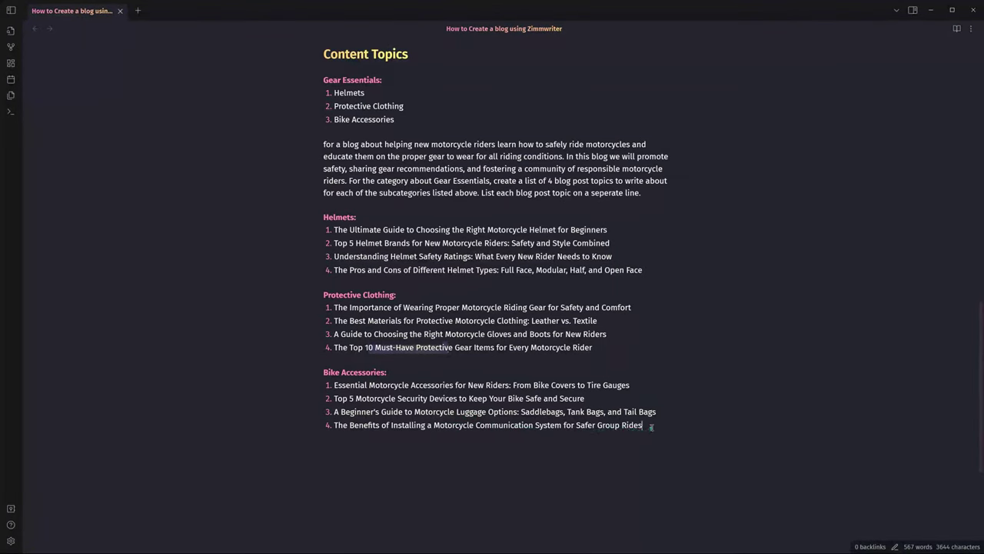
pyautogui.moveTo(650, 426); pyautogui.dragTo(335, 425)
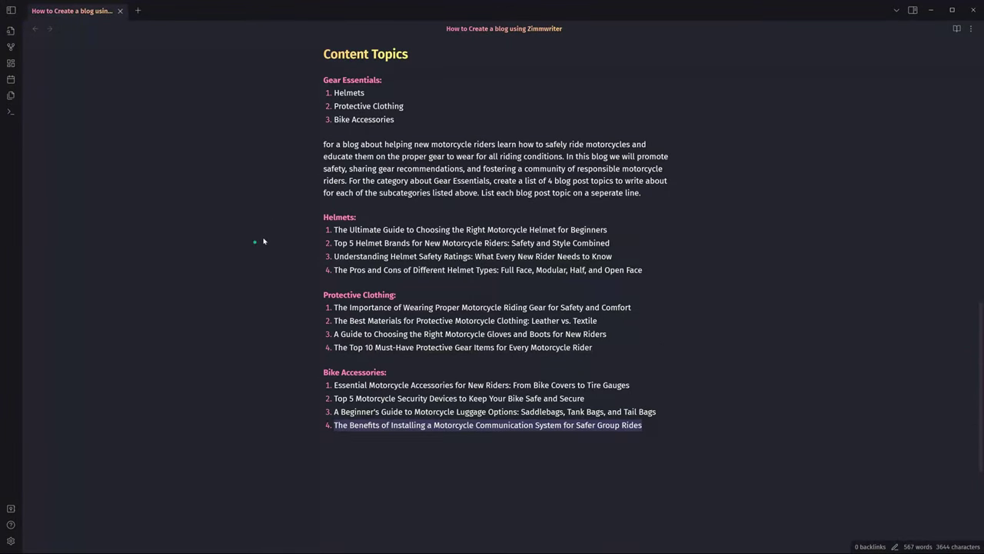
pyautogui.scroll(2, 263, 241)
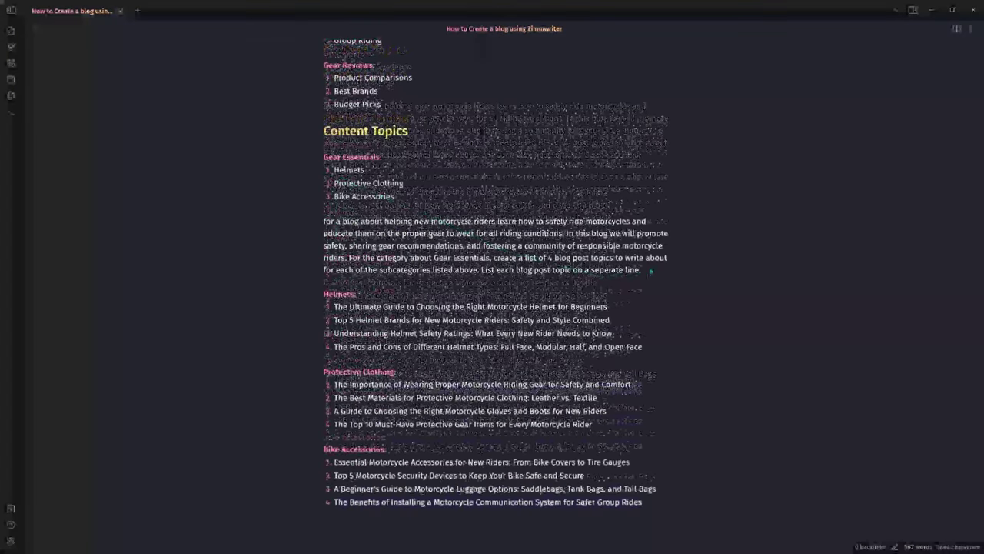
# Step: Add a level-three heading "Gear Essentials" directly above the generated Helmets topics
pyautogui.moveTo(655, 282); pyautogui.dragTo(324, 157)
pyautogui.click(350, 282)
pyautogui.press('Return')
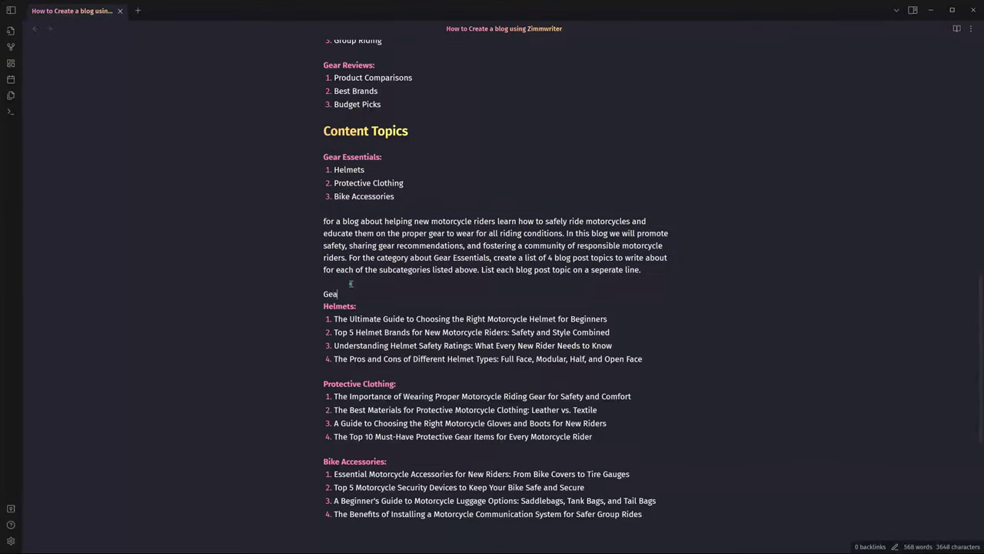
pyautogui.press('BackSpace')
pyautogui.press('BackSpace')
pyautogui.press('BackSpace')
pyautogui.press('BackSpace')
pyautogui.write('###')
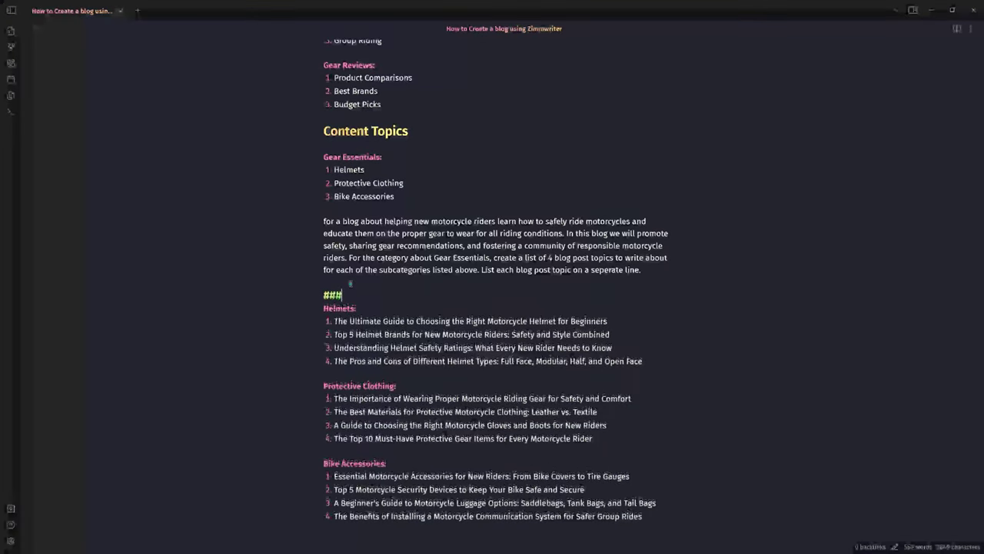
pyautogui.write('Gear Essentials')
# Step: Collapse the new Gear Essentials heading above the generated topics and insert two blank lines before it
pyautogui.click(335, 293)
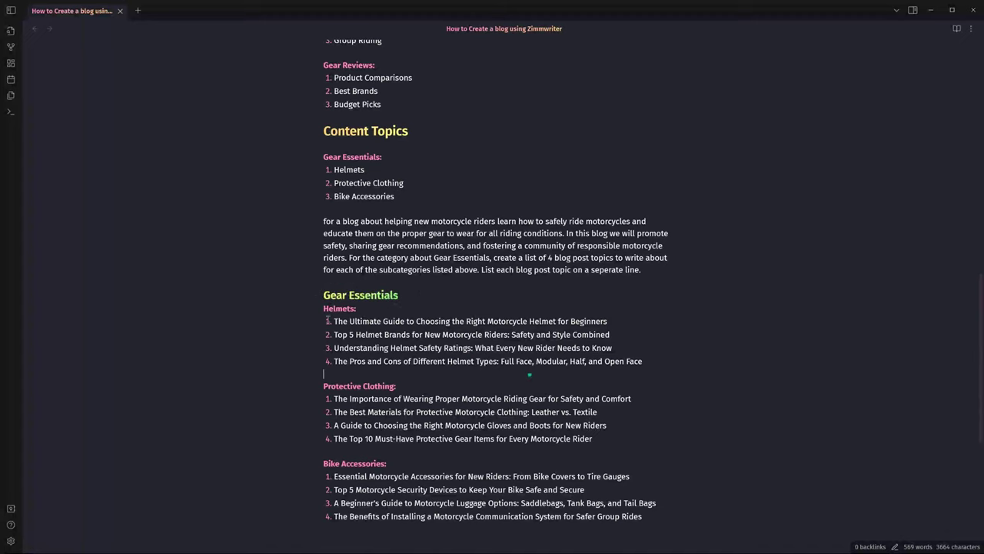
pyautogui.click(316, 295)
pyautogui.click(323, 295)
pyautogui.press('Return')
pyautogui.press('Return')
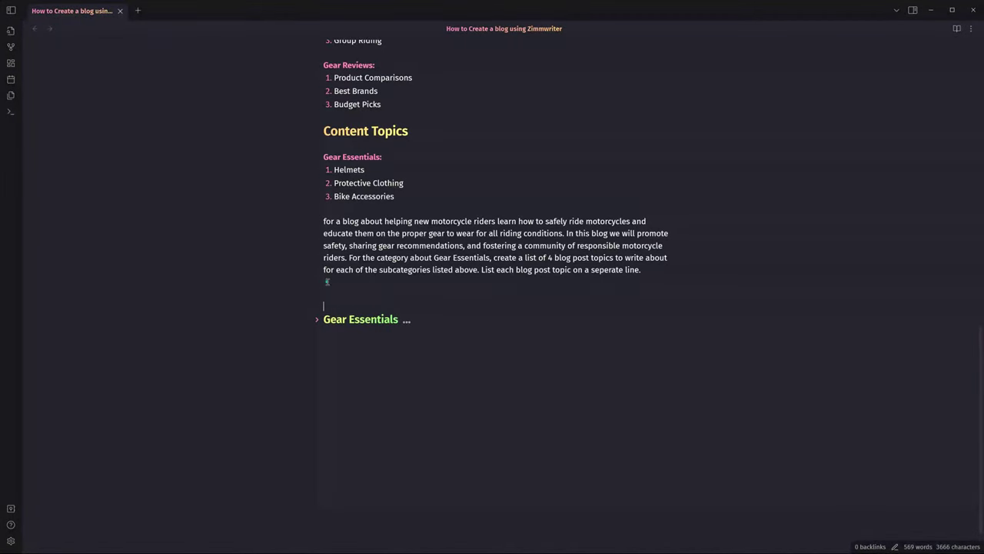
# Step: Replace the Gear Essentials subcategory list under Content Topics with a copy of the Riding Techniques list from the category structure
pyautogui.scroll(3, 348, 189)
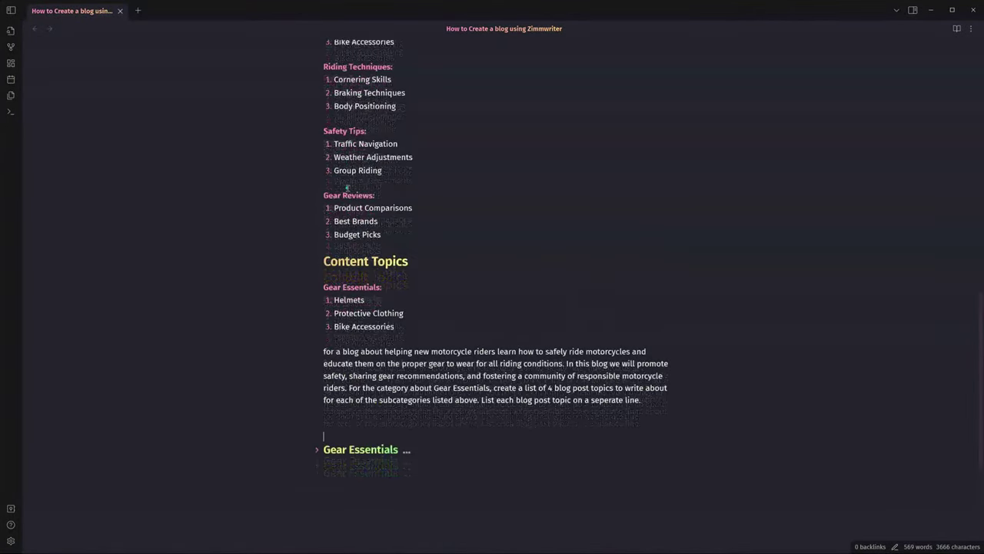
pyautogui.moveTo(392, 312); pyautogui.dragTo(323, 274)
pyautogui.hotkey('ctrl', 'x')
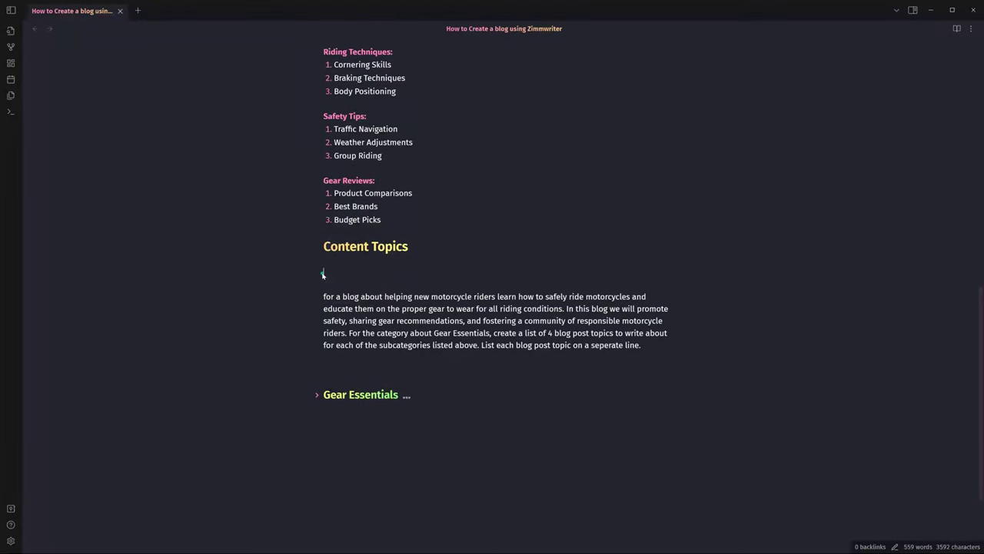
pyautogui.scroll(2, 375, 215)
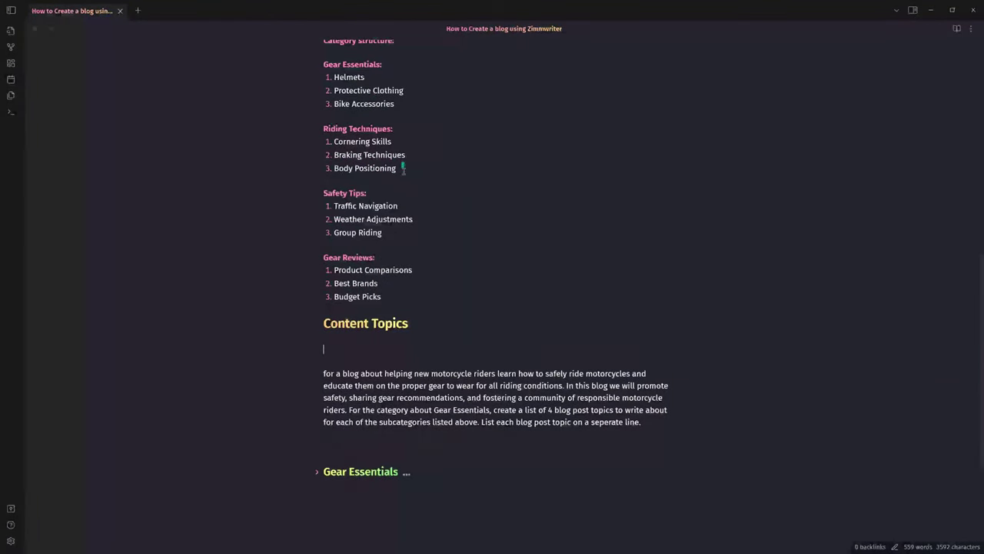
pyautogui.moveTo(399, 170); pyautogui.dragTo(315, 136)
pyautogui.hotkey('ctrl', 'c')
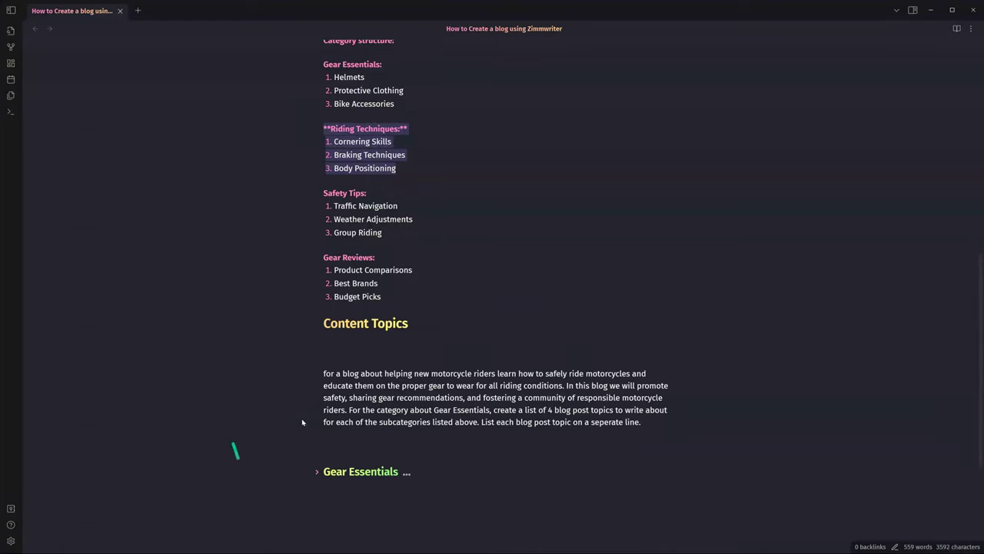
pyautogui.click(326, 350)
pyautogui.hotkey('ctrl', 'v')
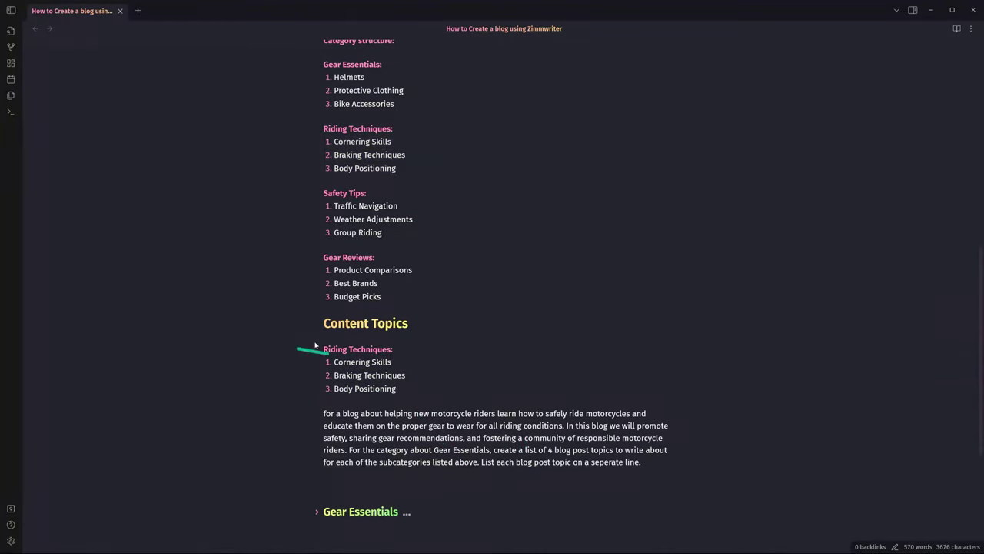
# Step: Change the category named in the topic prompt to Riding Techniques, without the leading bold markers
pyautogui.moveTo(323, 347); pyautogui.dragTo(388, 346)
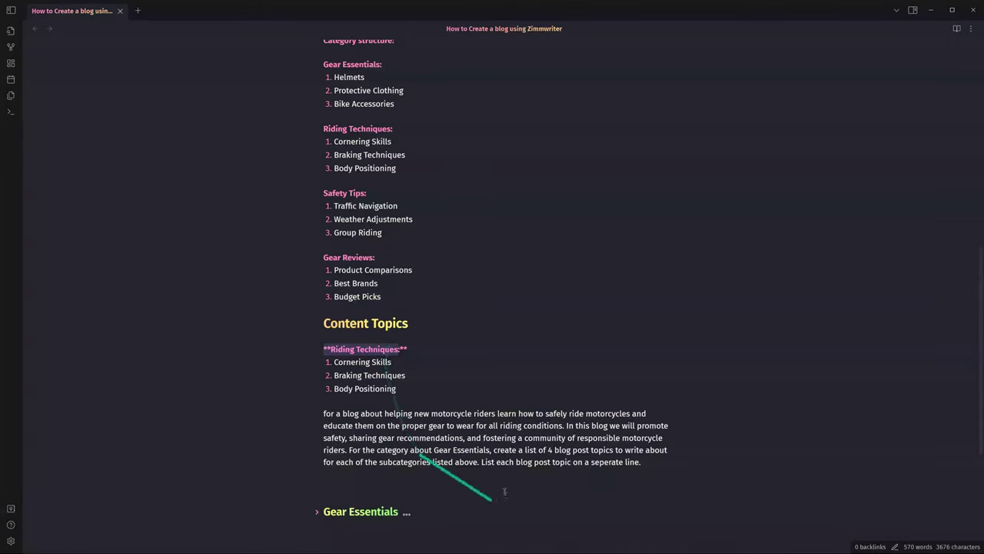
pyautogui.moveTo(434, 450); pyautogui.dragTo(491, 451)
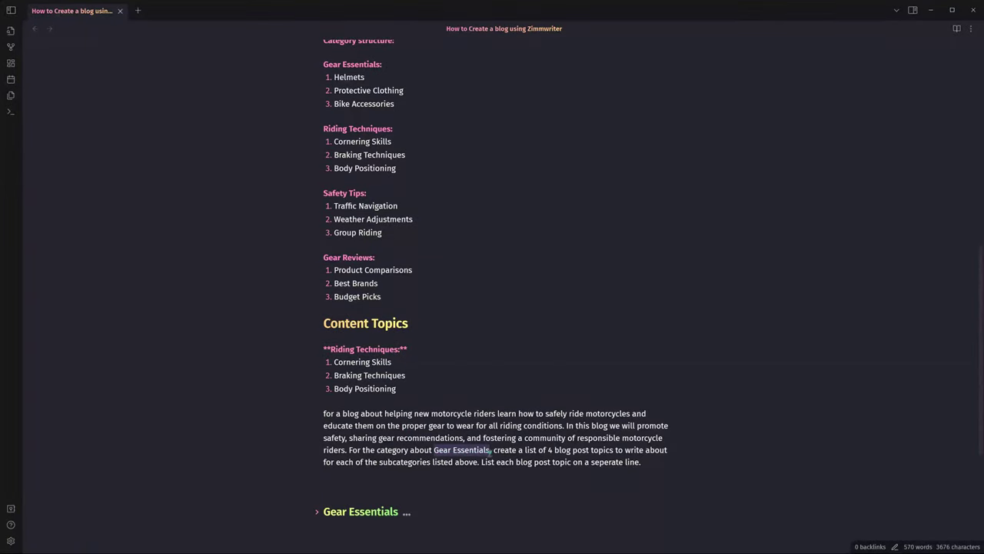
pyautogui.hotkey('ctrl', 'v')
pyautogui.click(441, 450)
pyautogui.press('BackSpace')
pyautogui.press('BackSpace')
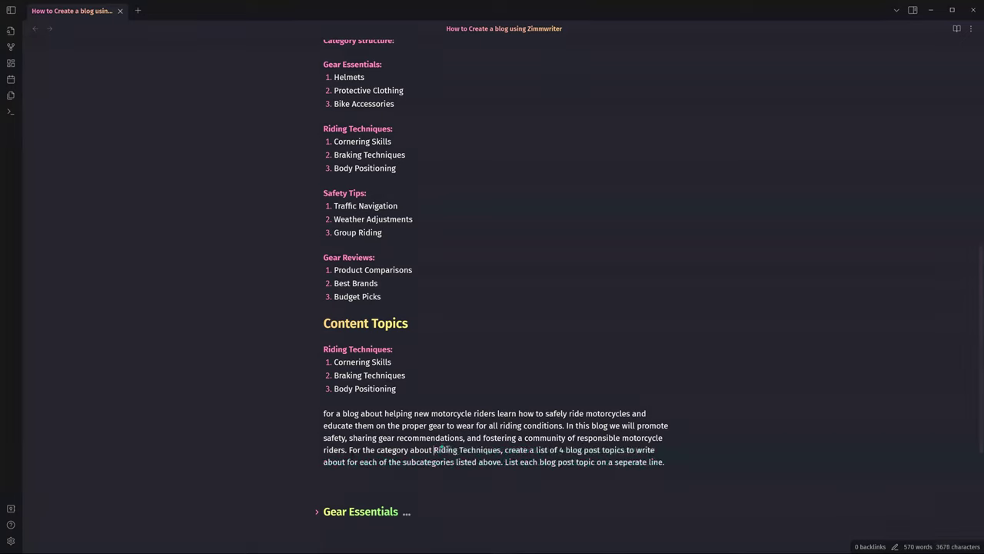
# Step: Generate blog post topics with ZimmWriter from the Riding Techniques subcategories and topic prompt, and review the generated Cornering Skills topics
pyautogui.scroll(-1, 695, 464)
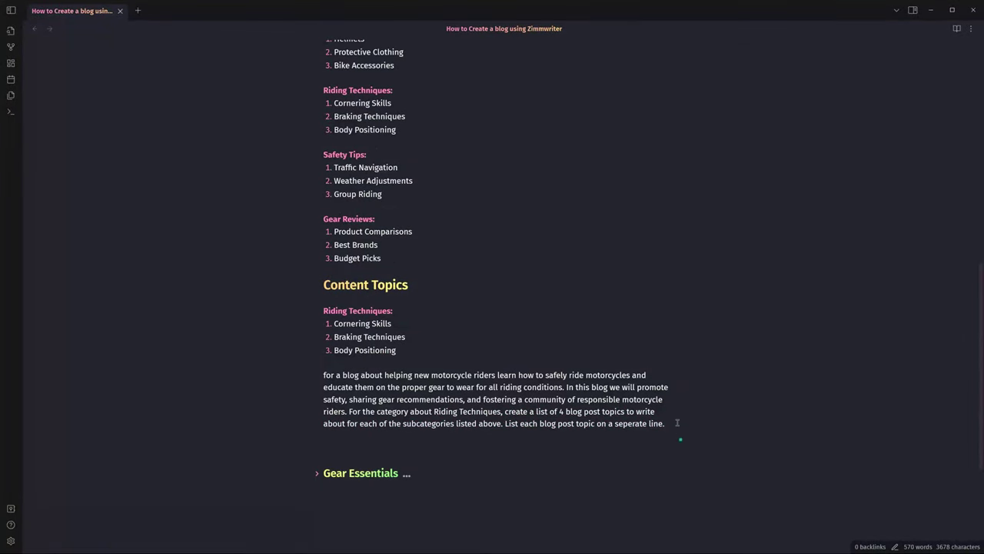
pyautogui.moveTo(675, 422); pyautogui.dragTo(301, 315)
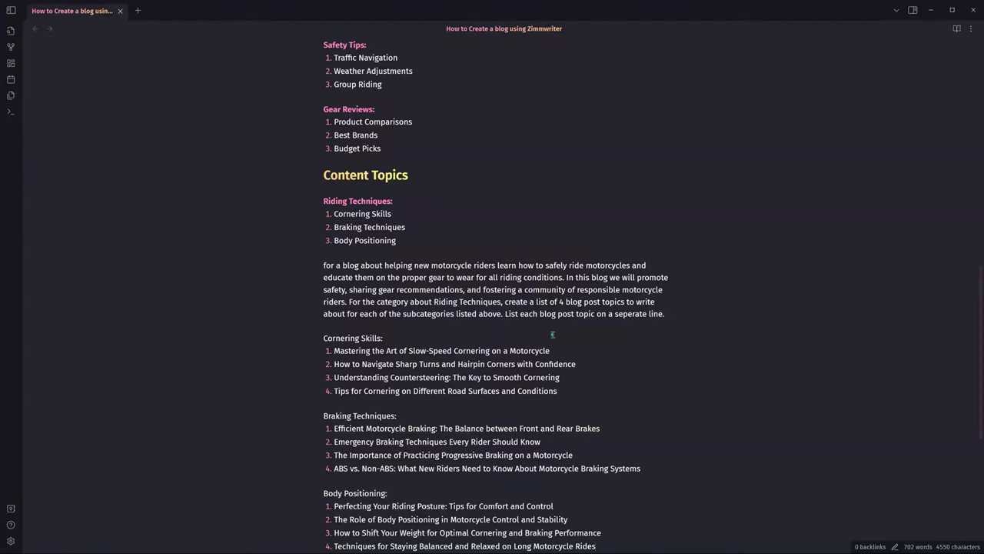
pyautogui.scroll(-3, 323, 308)
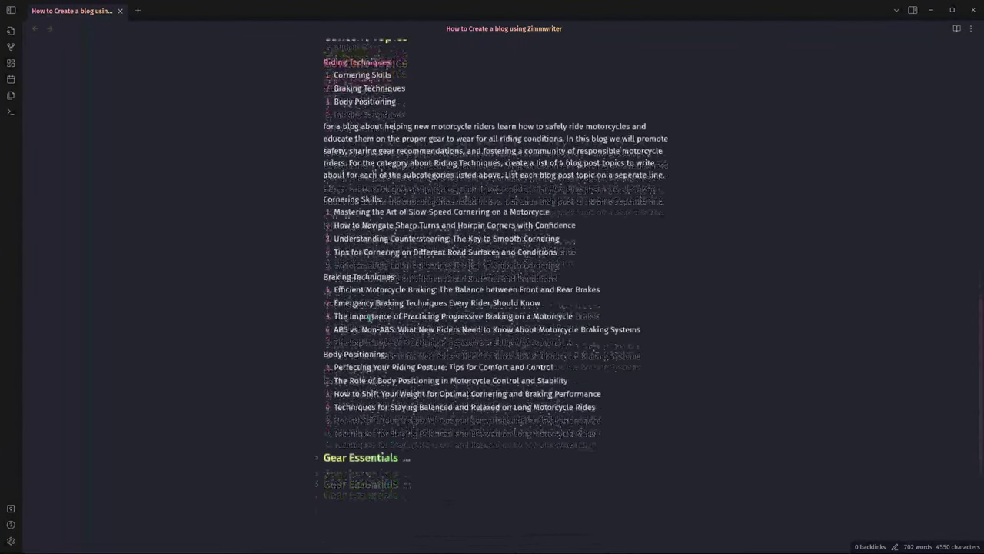
pyautogui.scroll(1, 400, 259)
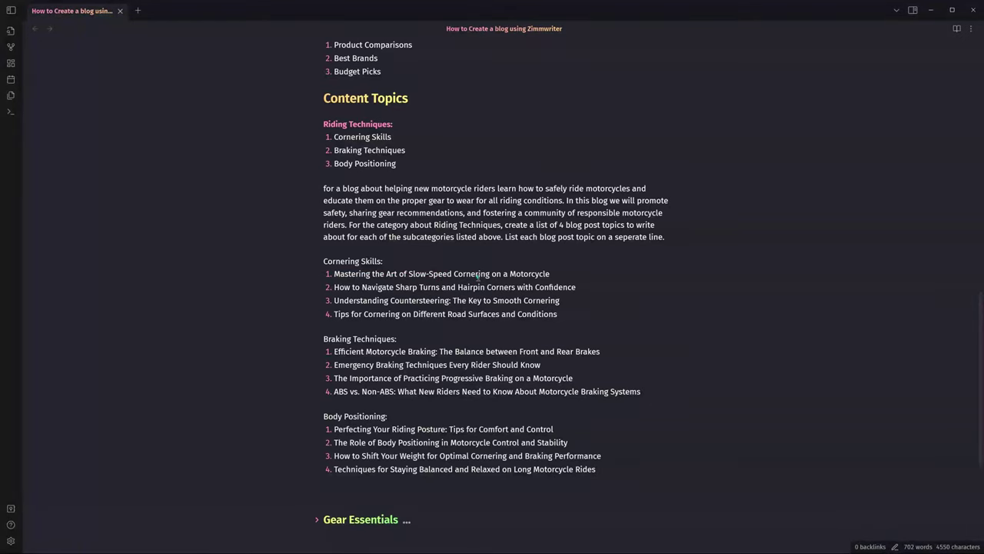
pyautogui.moveTo(553, 273); pyautogui.dragTo(333, 274)
pyautogui.scroll(-1, 650, 241)
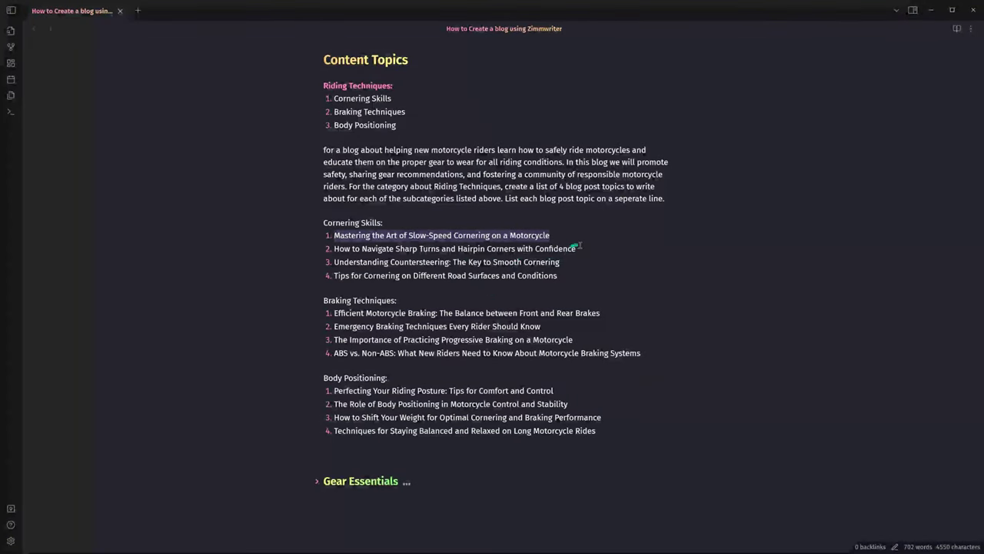
pyautogui.moveTo(576, 249); pyautogui.dragTo(333, 235)
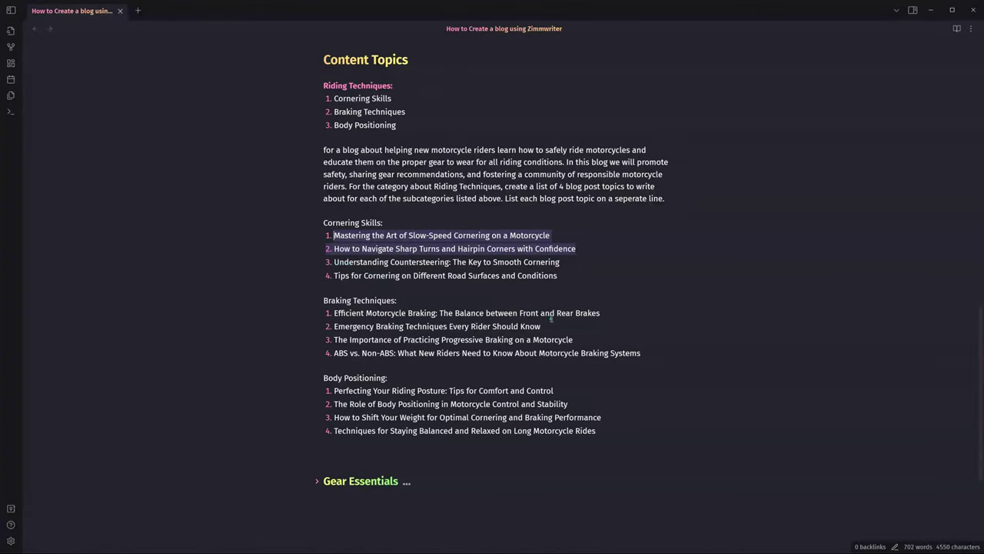
pyautogui.click(603, 279)
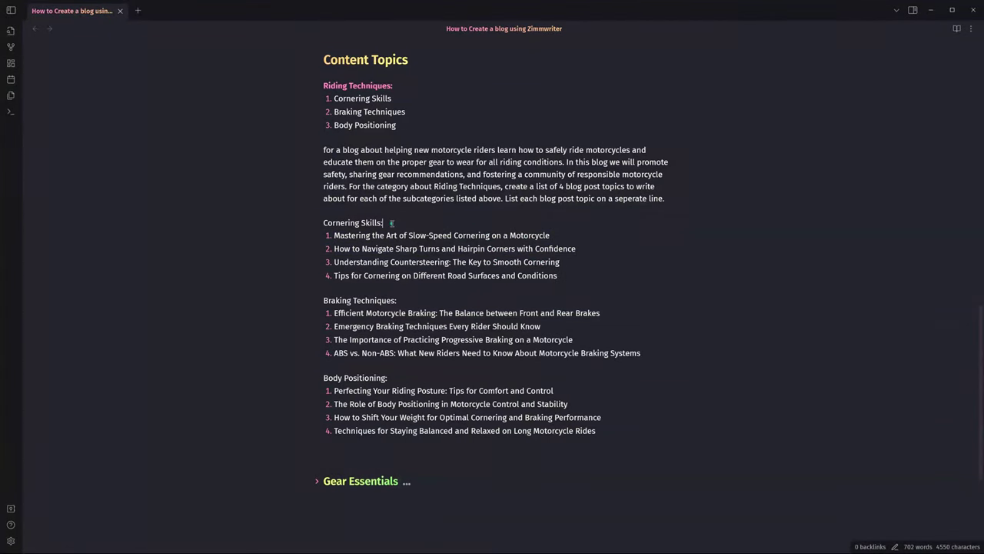
# Step: Bold the Cornering Skills, Braking Techniques and Body Positioning labels above the generated topics
pyautogui.moveTo(382, 222); pyautogui.dragTo(326, 223)
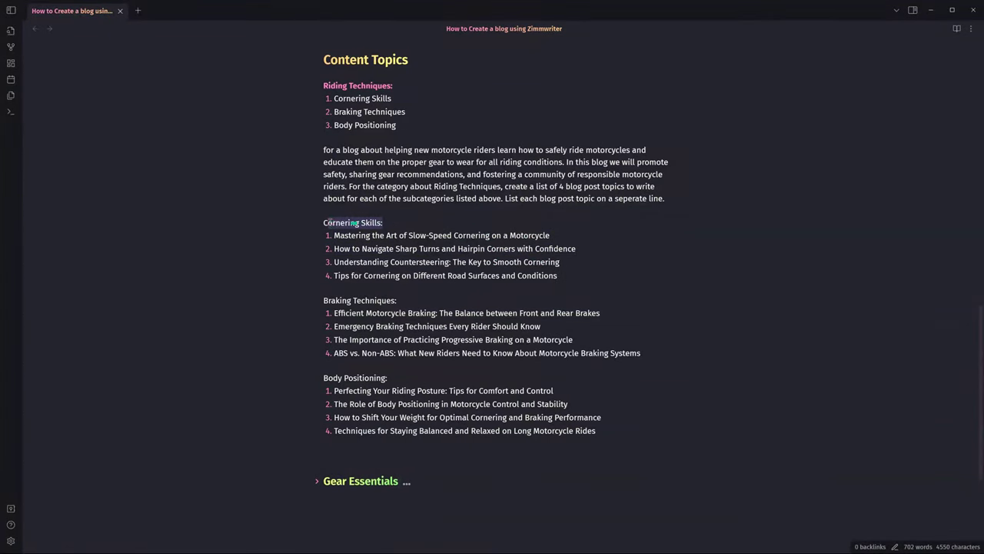
pyautogui.click(316, 480)
pyautogui.click(316, 480)
pyautogui.hotkey('ctrl', 'b')
pyautogui.moveTo(396, 300); pyautogui.dragTo(323, 300)
pyautogui.hotkey('ctrl', 'b')
pyautogui.moveTo(388, 377); pyautogui.dragTo(323, 378)
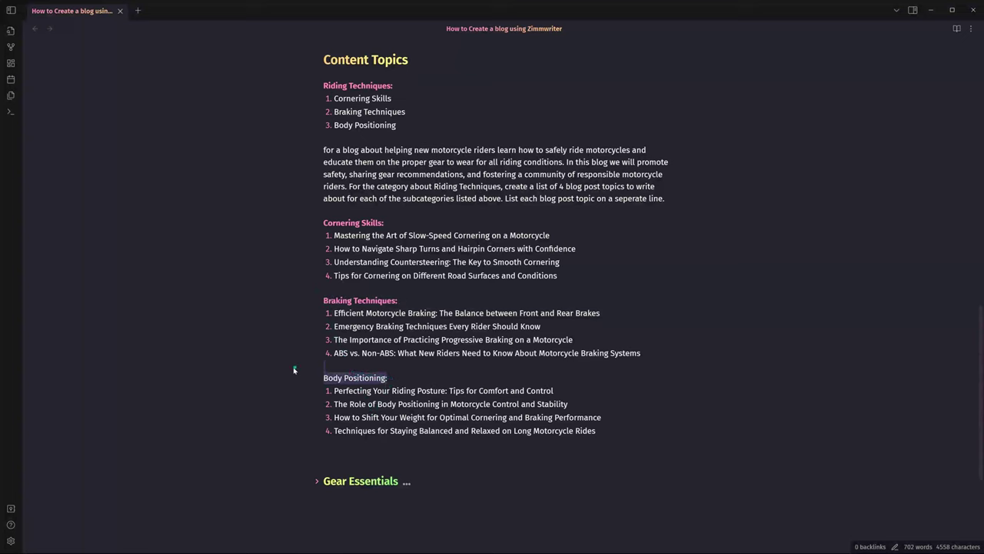
pyautogui.hotkey('ctrl', 'b')
# Step: Add a level-three heading "Riding Techniques" directly above the generated Cornering Skills topics
pyautogui.scroll(1, 292, 367)
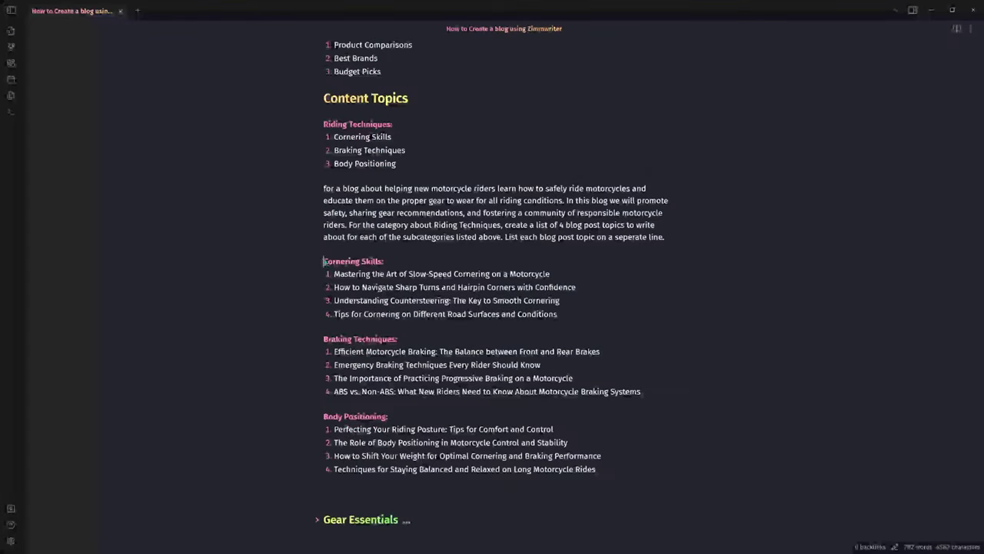
pyautogui.click(323, 261)
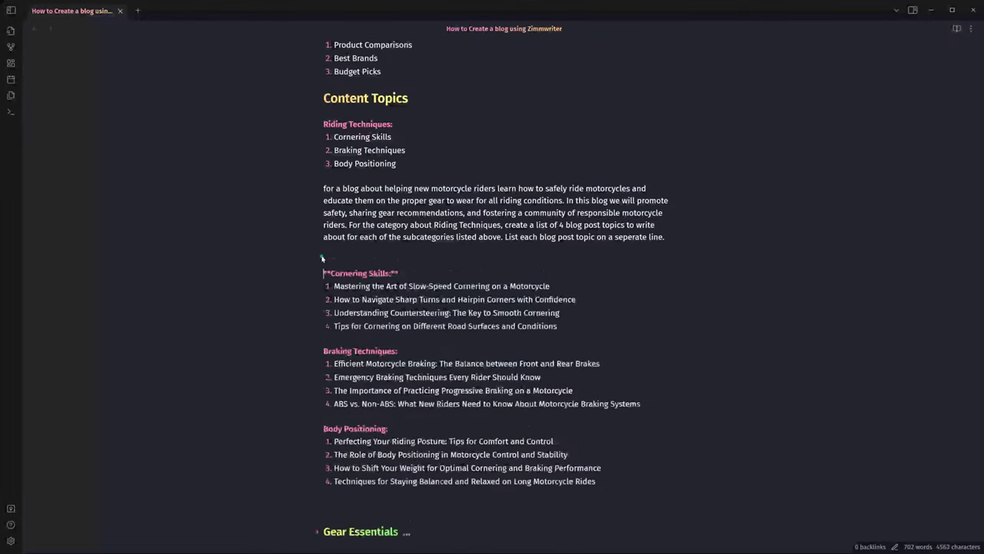
pyautogui.press('Return')
pyautogui.scroll(1, 322, 259)
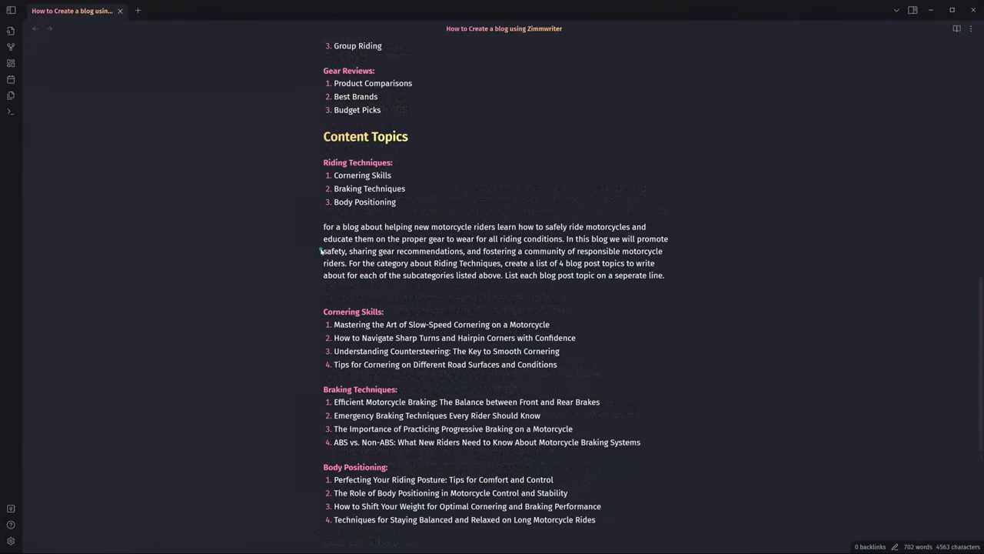
pyautogui.write('### Riding')
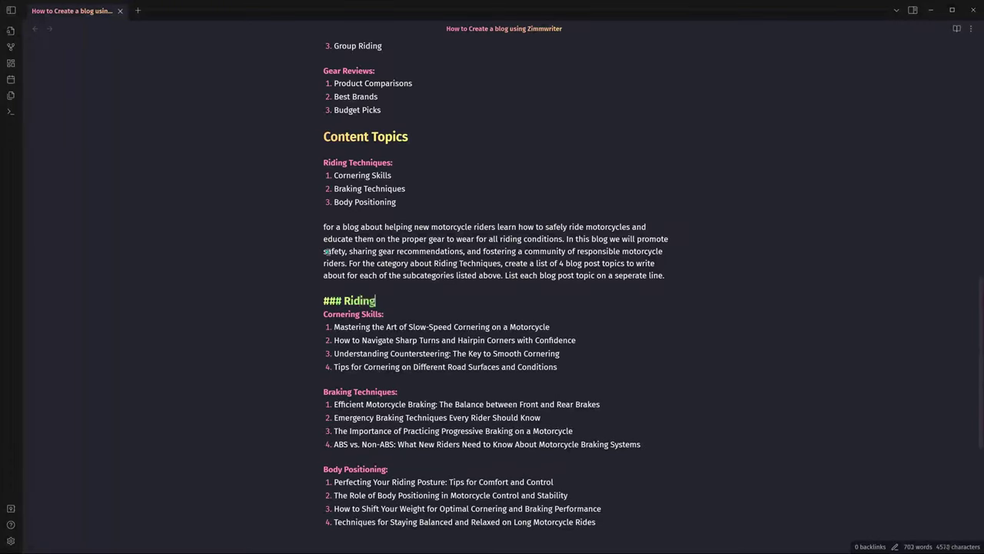
pyautogui.write(' Techniques')
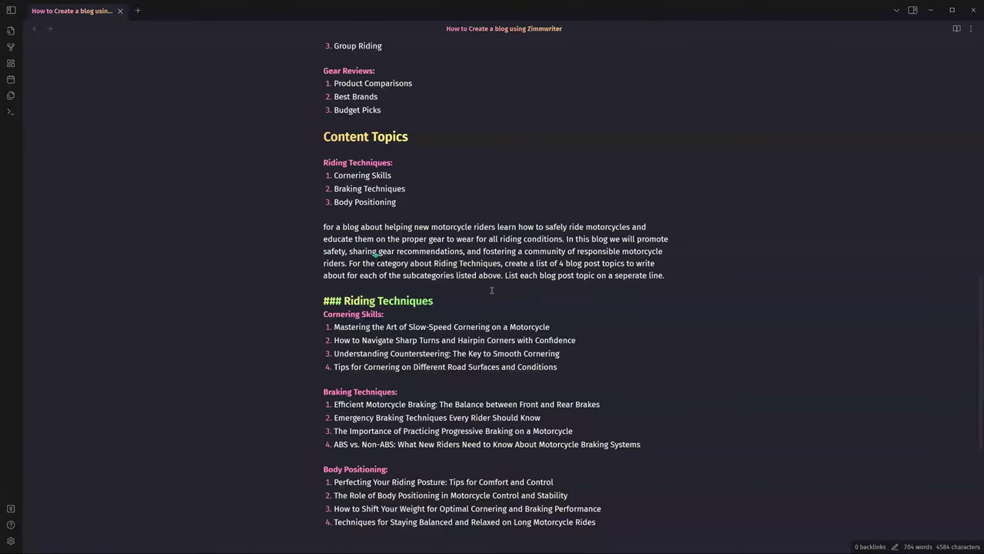
# Step: Collapse the Riding Techniques heading above the generated topics and insert two blank lines before it
pyautogui.click(316, 301)
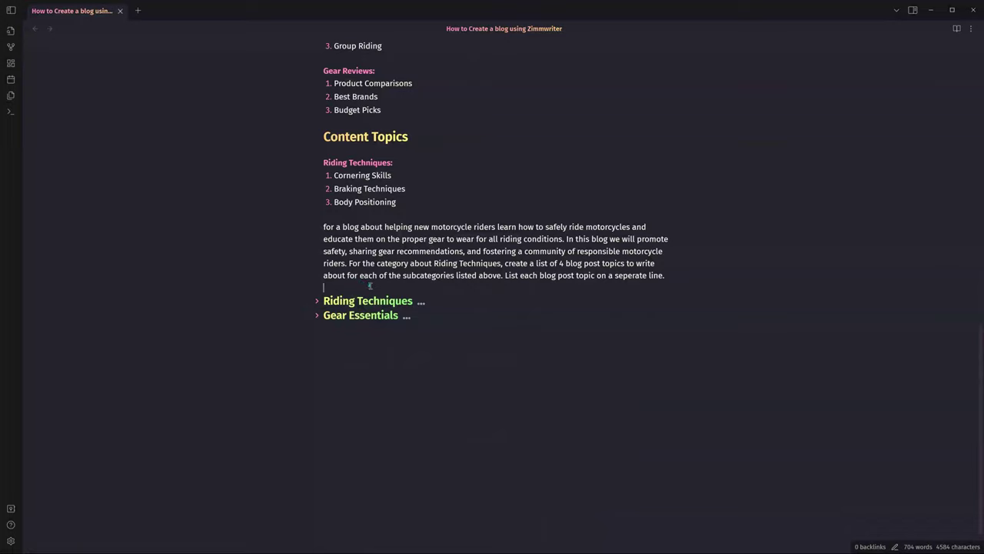
pyautogui.click(369, 286)
pyautogui.press('Return')
pyautogui.press('Return')
# Step: Replace the Riding Techniques subcategory list under Content Topics with a copy of the Safety Tips list from the category structure
pyautogui.scroll(2, 474, 231)
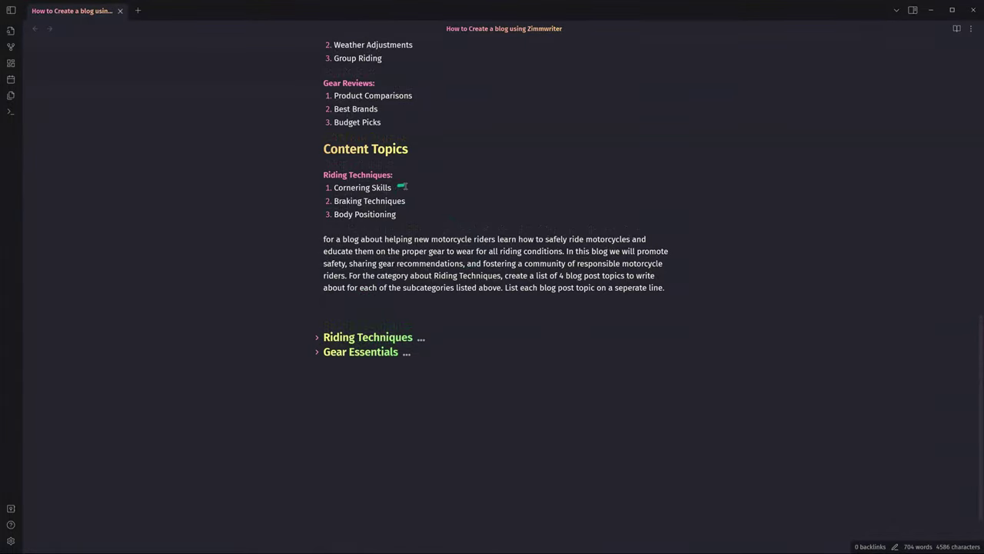
pyautogui.moveTo(397, 241); pyautogui.dragTo(323, 204)
pyautogui.press('BackSpace')
pyautogui.scroll(3, 323, 204)
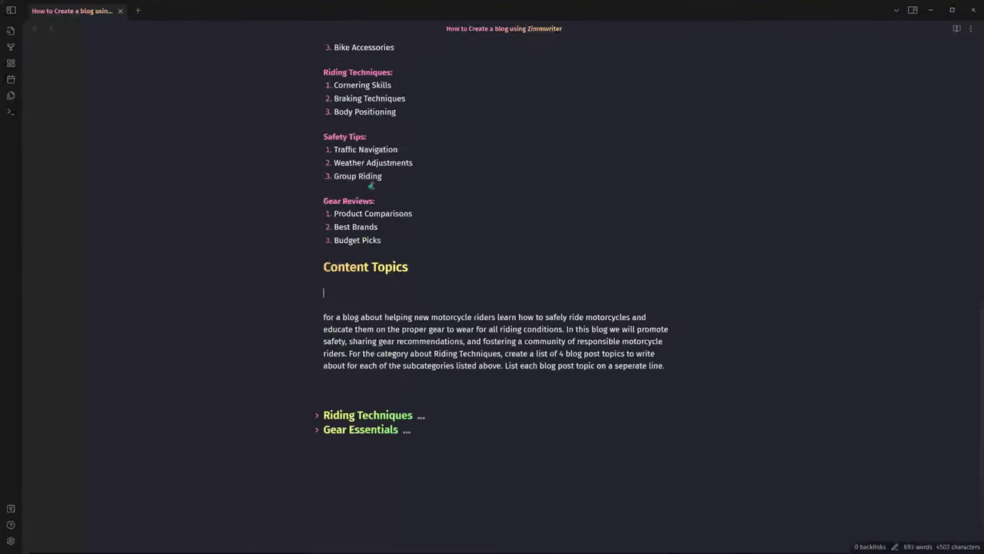
pyautogui.moveTo(382, 200); pyautogui.dragTo(311, 169)
pyautogui.hotkey('ctrl', 'c')
pyautogui.click(332, 315)
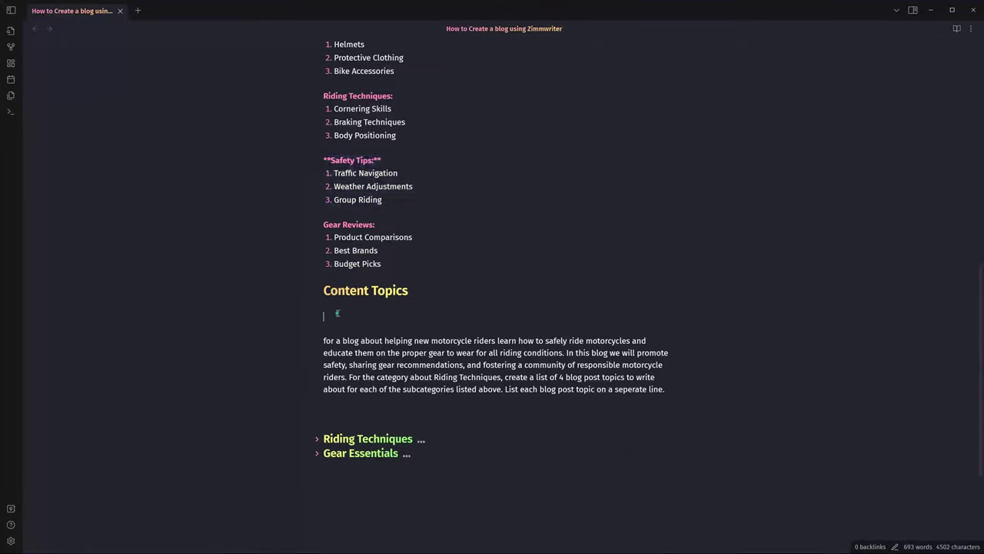
pyautogui.hotkey('ctrl', 'v')
# Step: Change the category named in the topic prompt to Safety Tips
pyautogui.moveTo(366, 316); pyautogui.dragTo(321, 314)
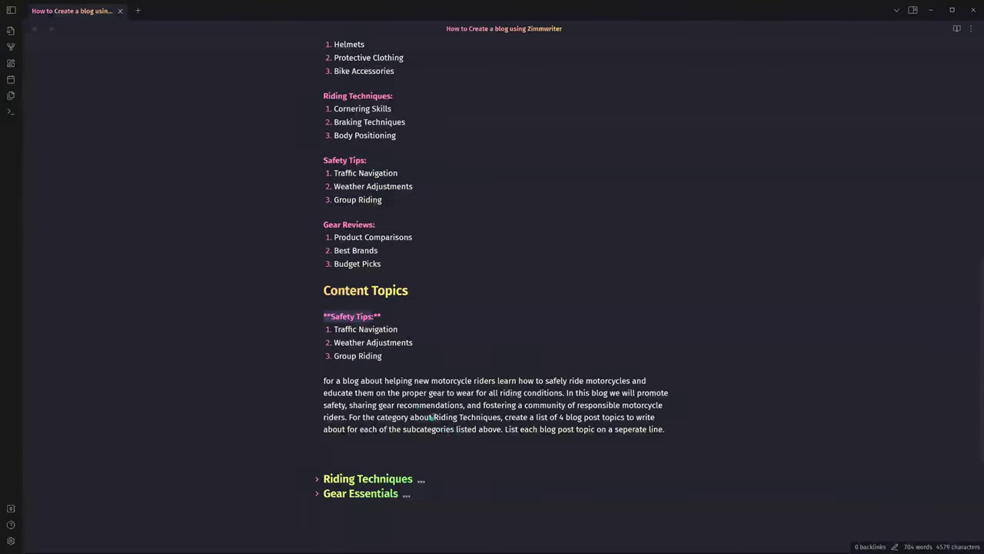
pyautogui.moveTo(433, 417); pyautogui.dragTo(503, 417)
pyautogui.hotkey('ctrl', 'v')
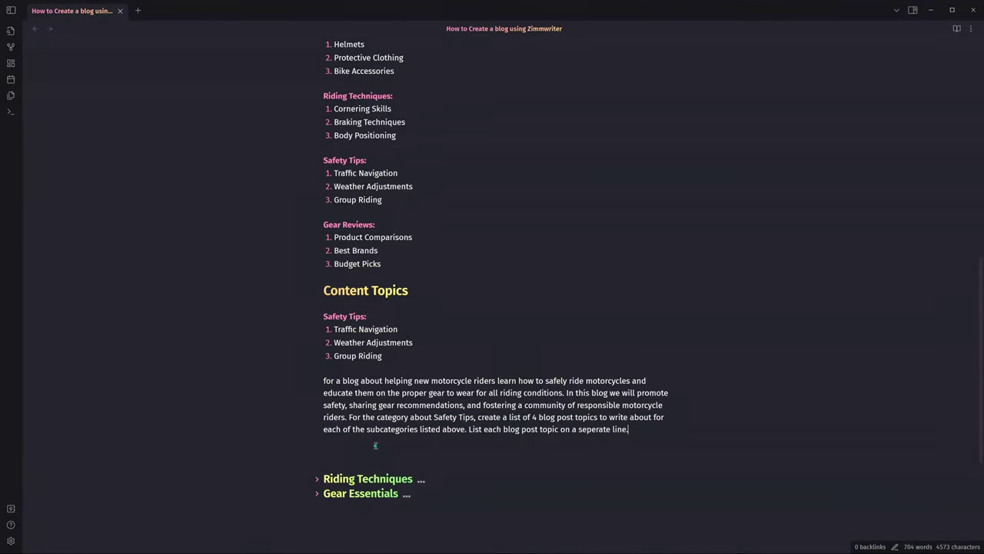
# Step: Generate blog post topics with ZimmWriter from the Safety Tips subcategories and the topic prompt under Content Topics
pyautogui.scroll(-1, 613, 428)
pyautogui.tripleClick(642, 390)
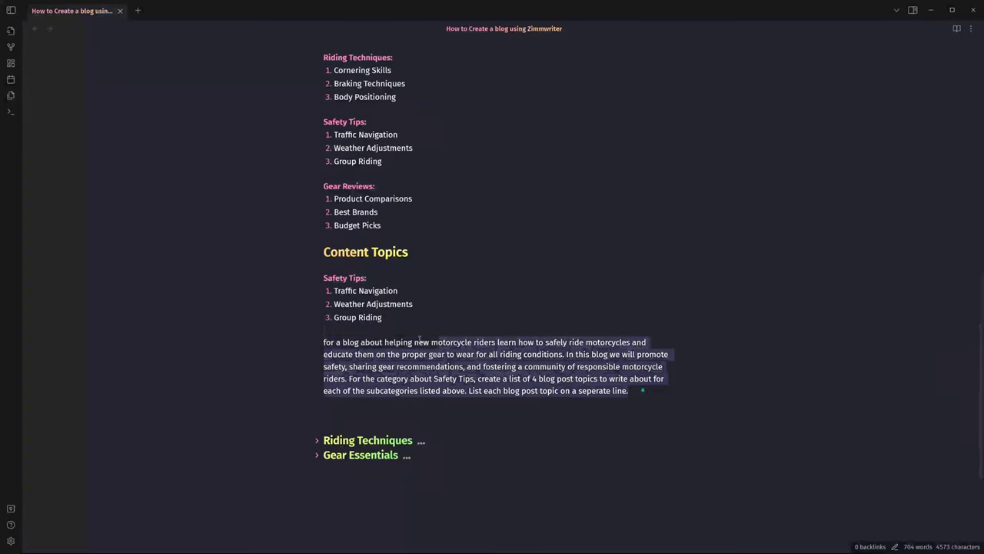
pyautogui.moveTo(419, 339); pyautogui.dragTo(324, 277)
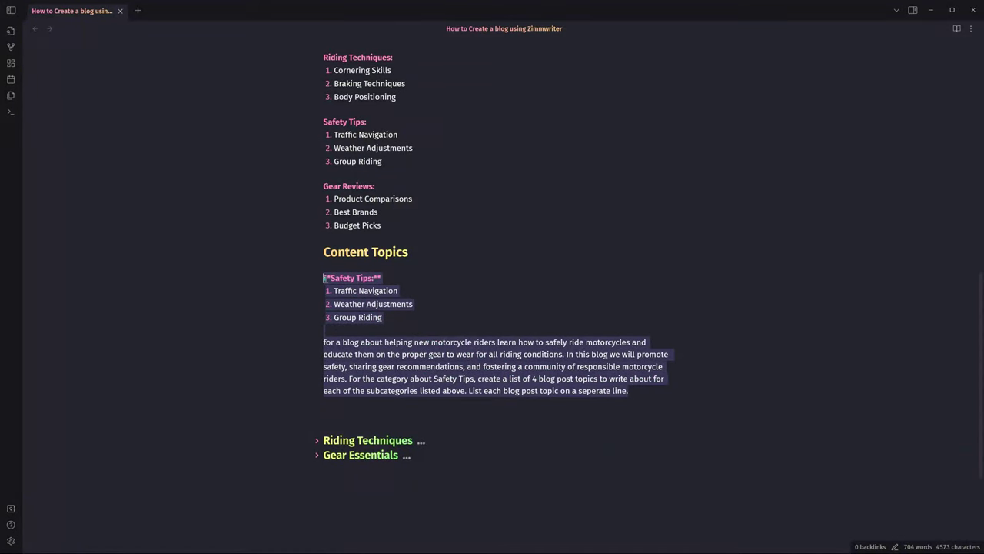
pyautogui.hotkey('ctrl', 'alt', '1')
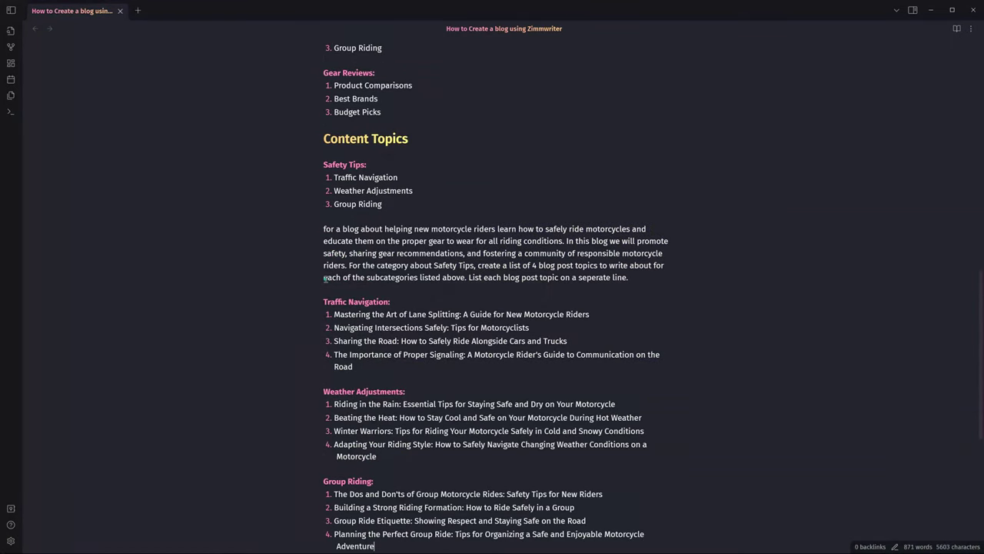
# Step: Examine the generated Traffic Navigation, Weather Adjustments and Group Riding blog post topics
pyautogui.scroll(-1, 473, 284)
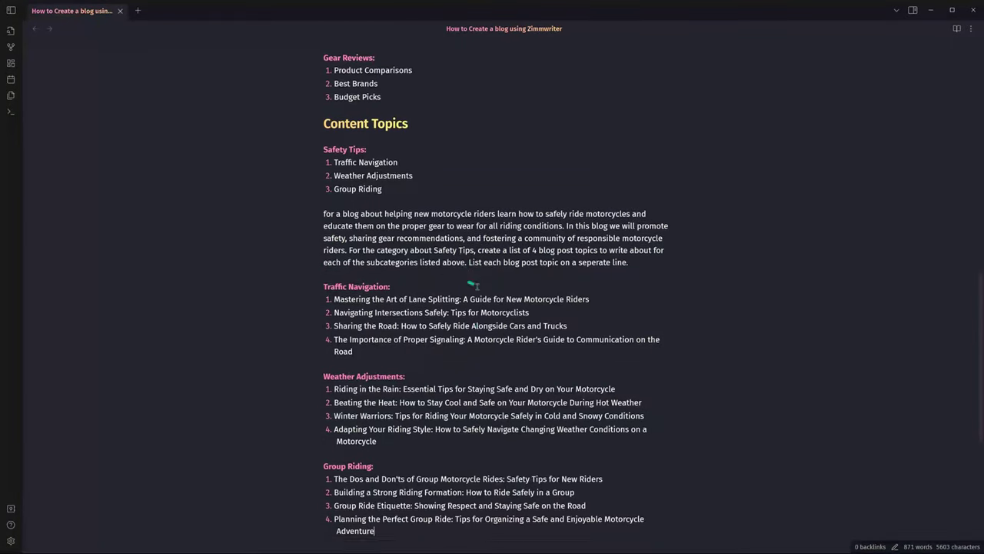
pyautogui.scroll(-2, 472, 284)
pyautogui.scroll(4, 472, 300)
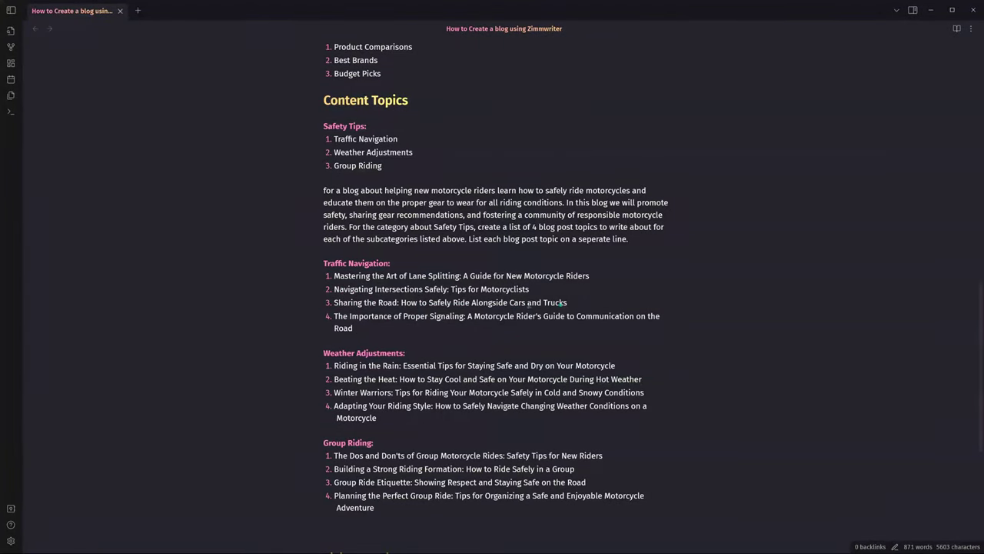
pyautogui.scroll(-1, 492, 354)
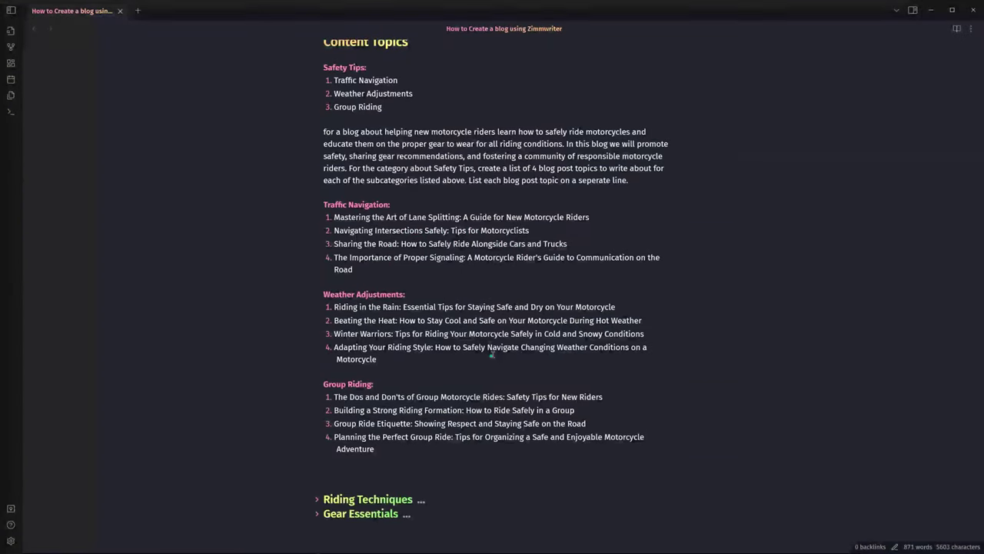
pyautogui.scroll(-1, 492, 354)
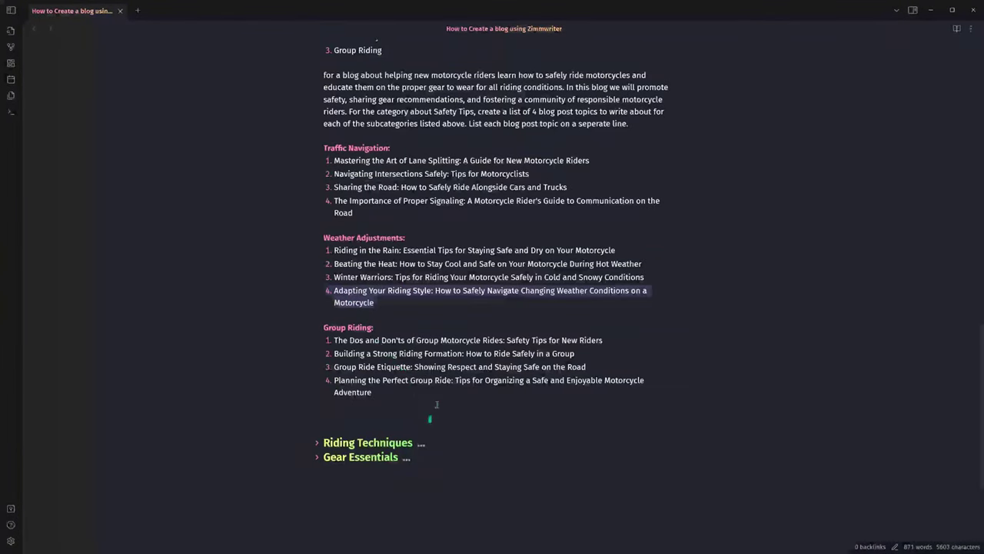
# Step: Add a level-three Safety Tips heading above the generated Traffic Navigation topics and collapse its section
pyautogui.scroll(5, 385, 369)
pyautogui.click(322, 413)
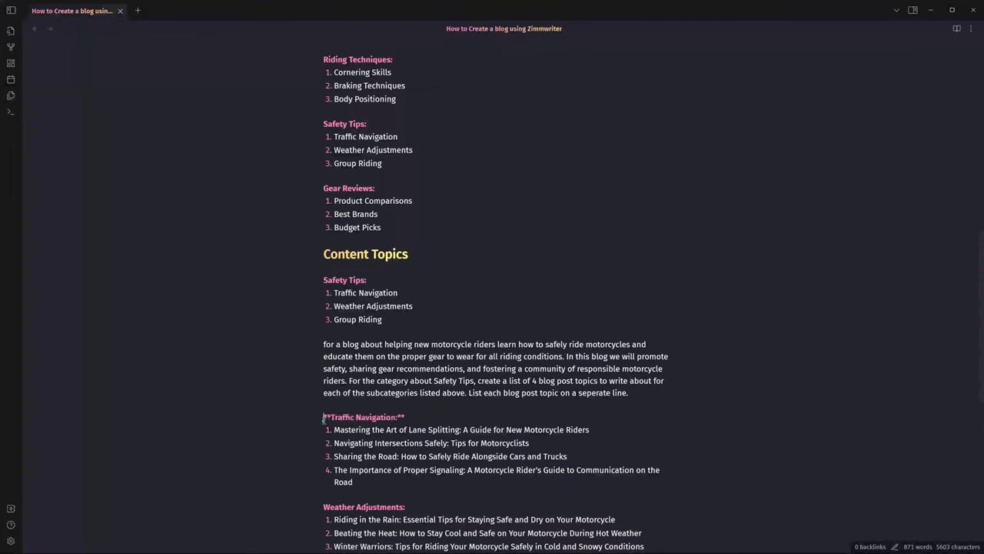
pyautogui.press('Return')
pyautogui.press('Return')
pyautogui.write('### Safety Tips')
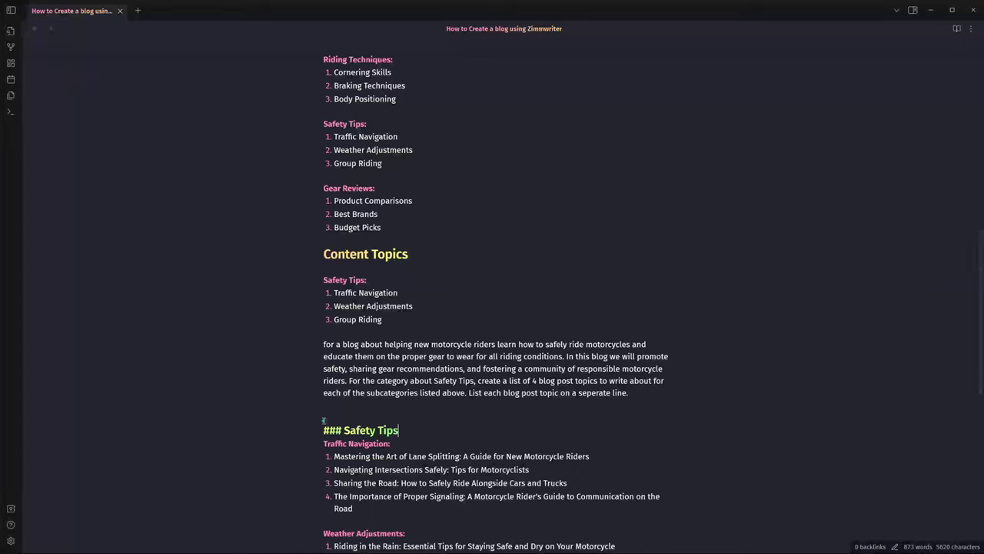
pyautogui.click(315, 429)
# Step: Replace the Safety Tips subcategory list under Content Topics with a copy of the Gear Reviews list from the category structure
pyautogui.moveTo(385, 320); pyautogui.dragTo(308, 276)
pyautogui.press('BackSpace')
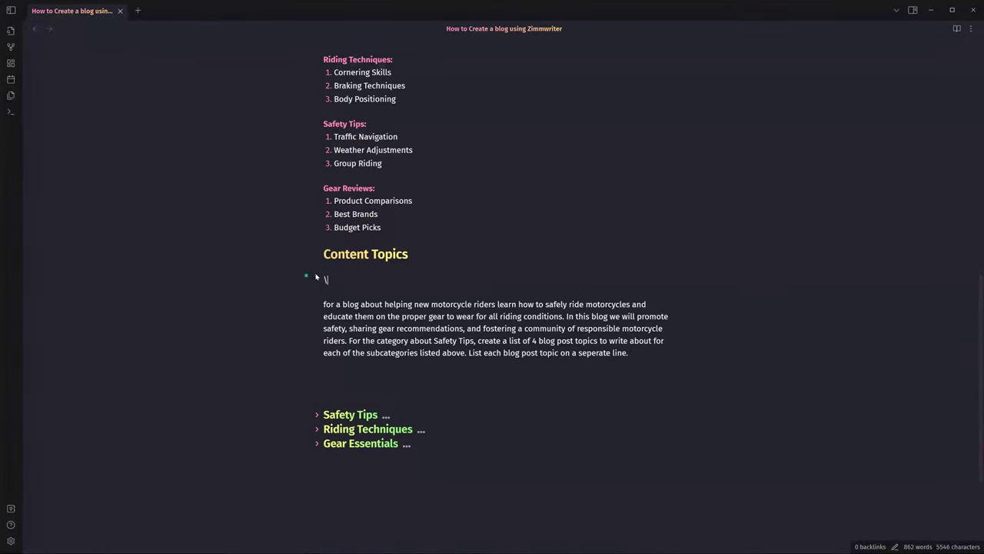
pyautogui.press('BackSpace')
pyautogui.moveTo(382, 227); pyautogui.dragTo(320, 194)
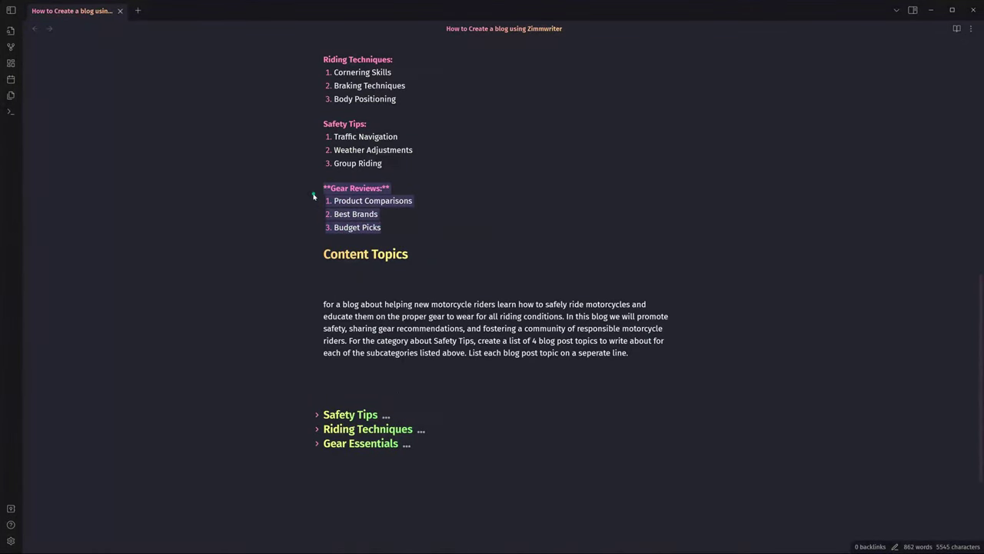
pyautogui.hotkey('ctrl', 'c')
pyautogui.click(346, 293)
pyautogui.hotkey('ctrl', 'v')
# Step: Change the prompt's category to Gear Reviews and generate blog post topics with ZimmWriter from the Gear Reviews subcategories and the prompt
pyautogui.moveTo(475, 380); pyautogui.dragTo(432, 380)
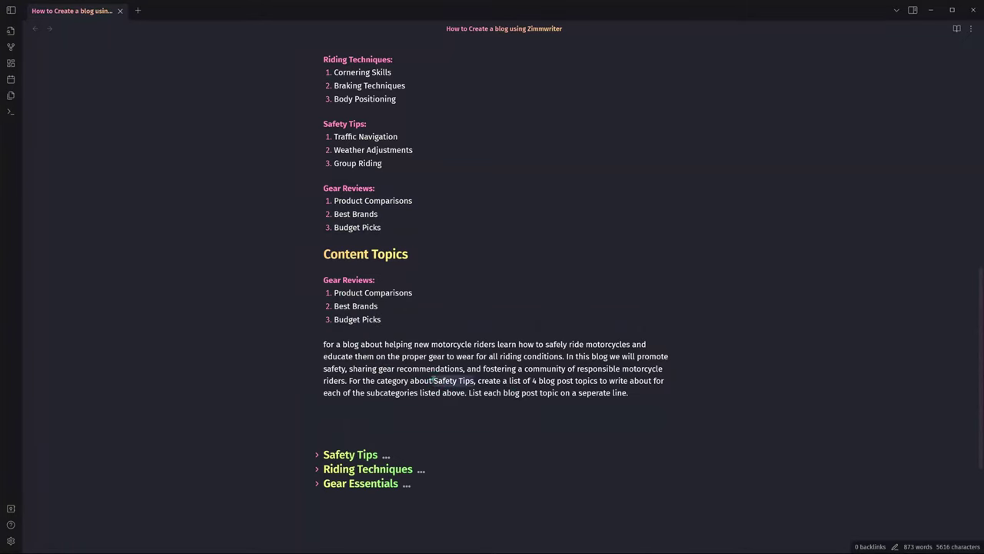
pyautogui.write('Gear Reviews')
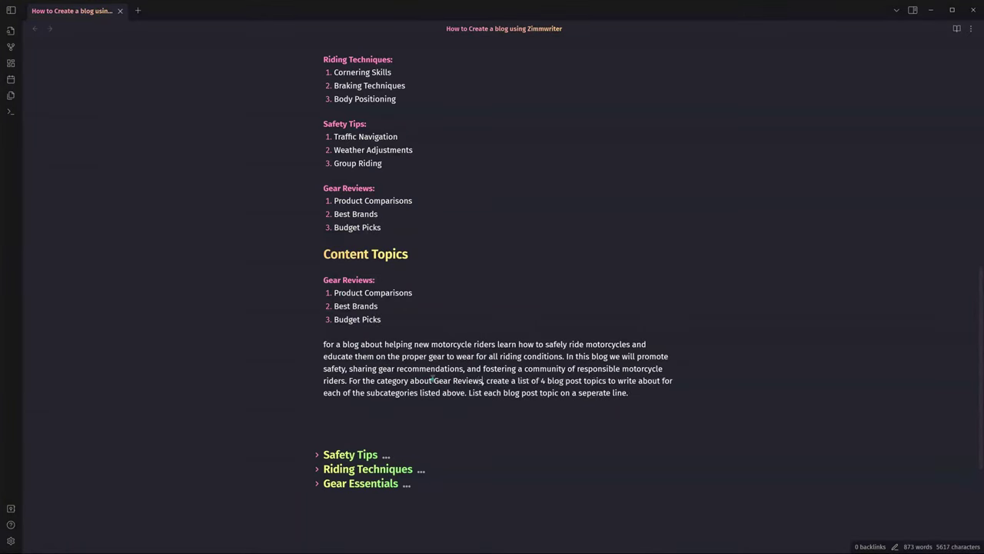
pyautogui.moveTo(629, 392); pyautogui.dragTo(324, 280)
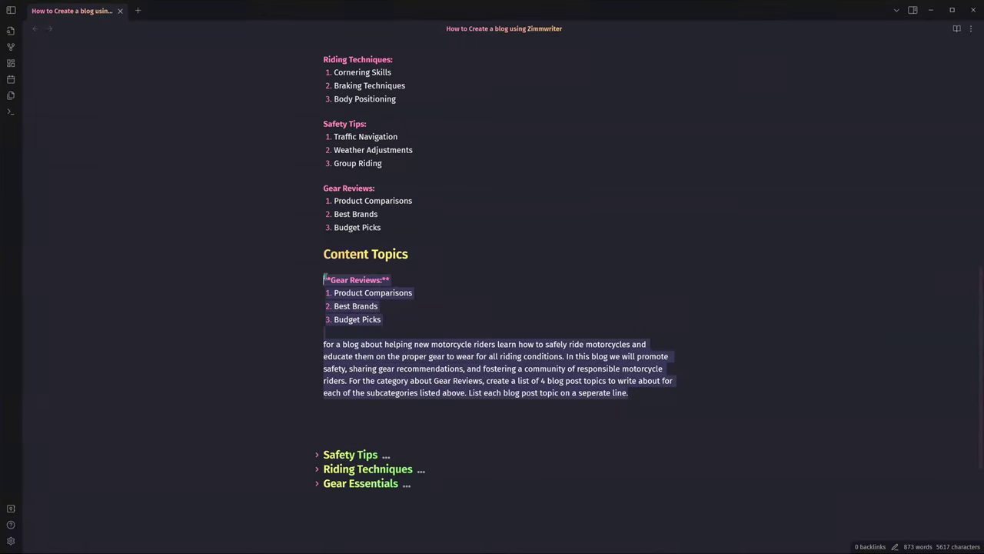
pyautogui.hotkey('ctrl', 'alt', '1')
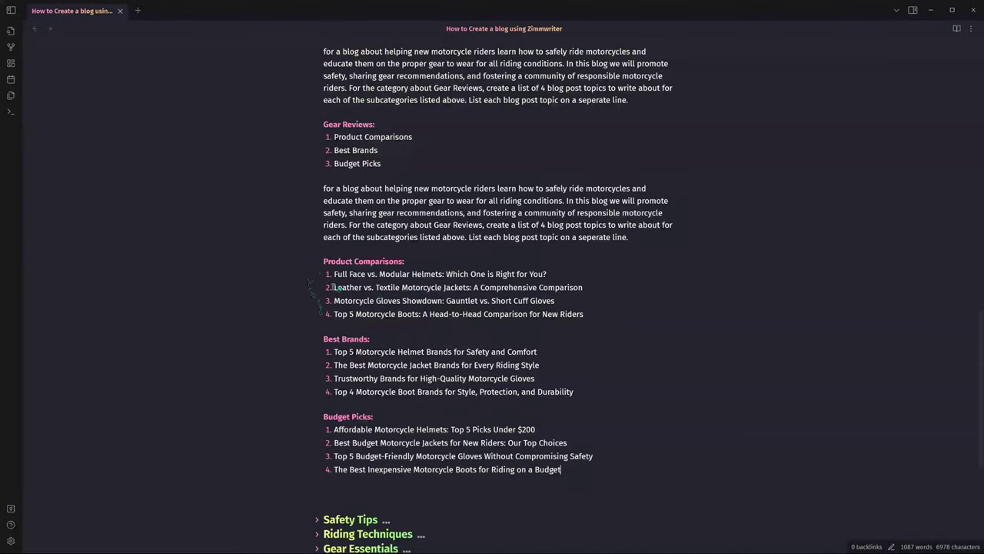
pyautogui.moveTo(333, 287); pyautogui.dragTo(487, 291)
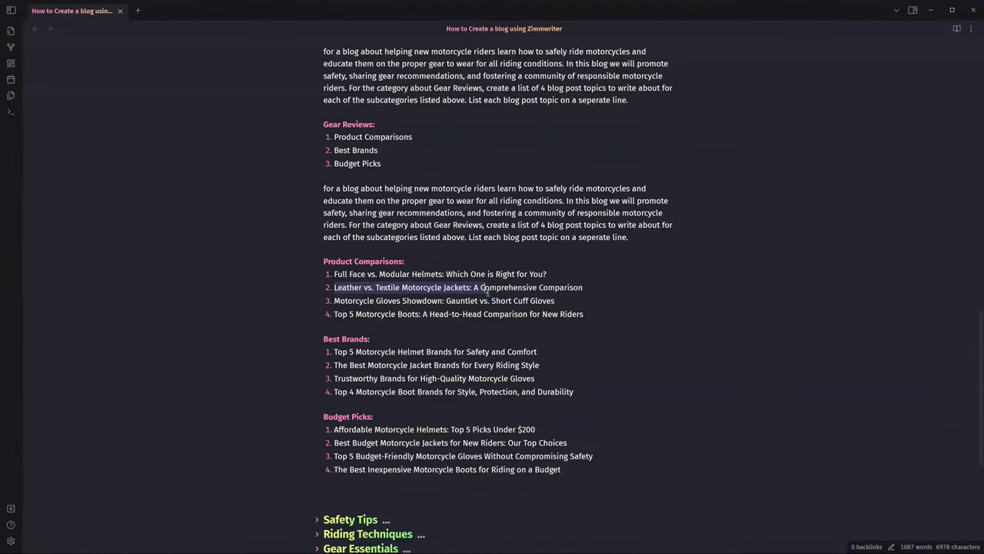
pyautogui.moveTo(487, 291); pyautogui.dragTo(333, 286)
pyautogui.click(593, 286)
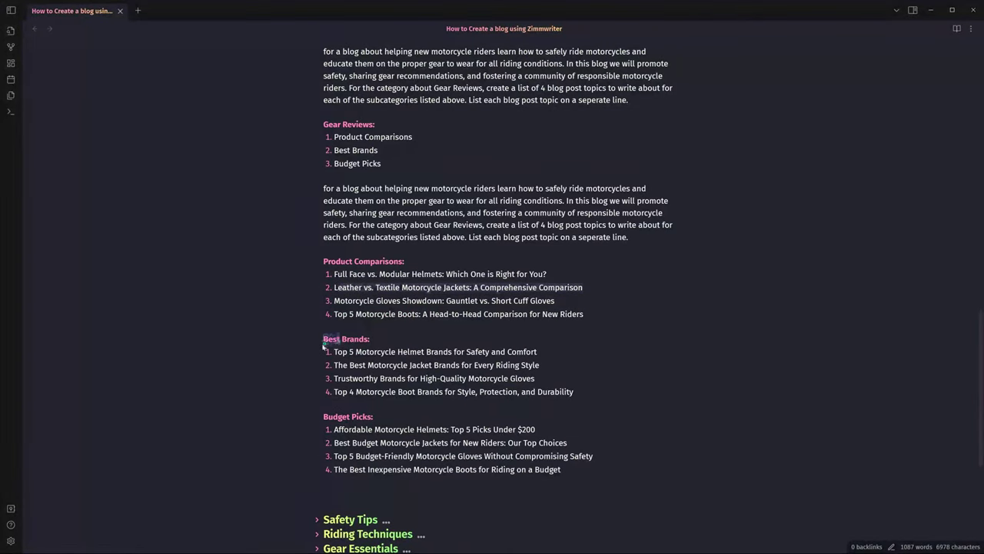
# Step: Rename the Best Brands heading in the generated Gear Reviews topics to Popular Brands
pyautogui.click(341, 339)
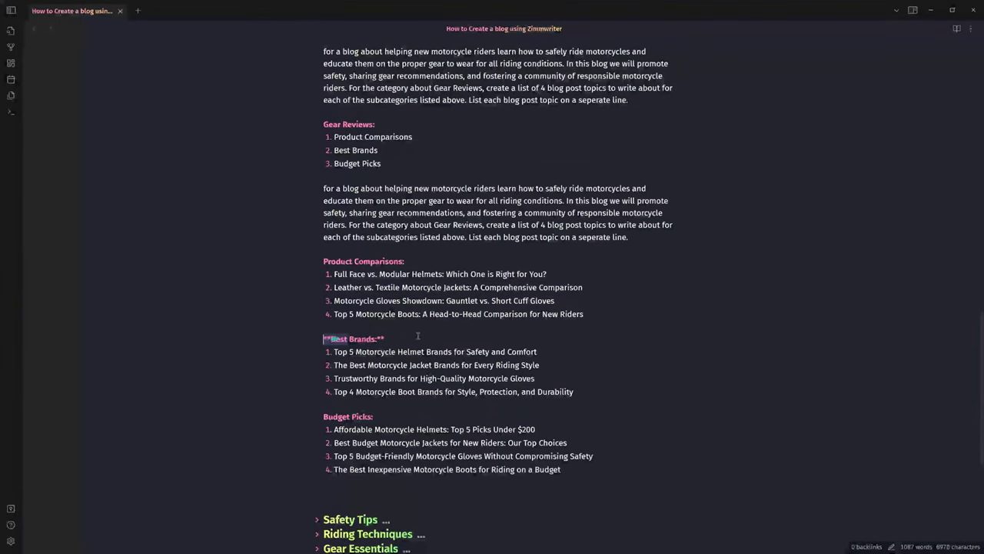
pyautogui.doubleClick(347, 339)
pyautogui.write('Popular')
pyautogui.click(353, 397)
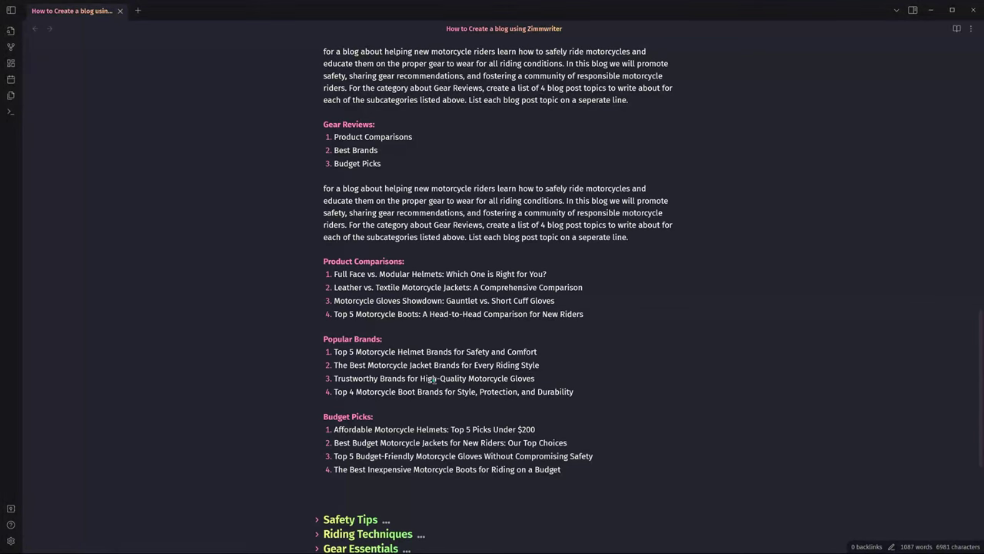
# Step: Delete the duplicated Gear Reviews subcategory list between the two copies of the topic prompt
pyautogui.scroll(-1, 460, 388)
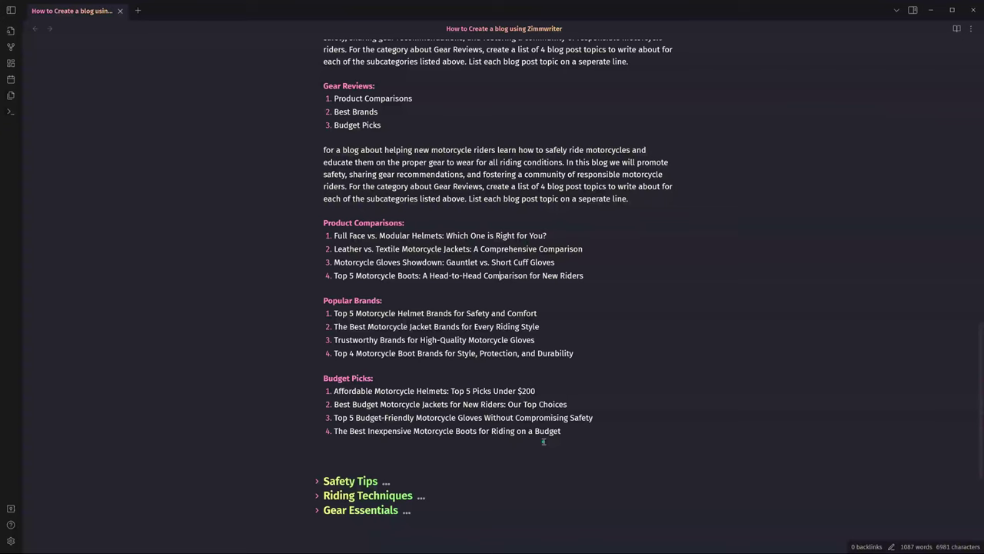
pyautogui.scroll(1, 547, 440)
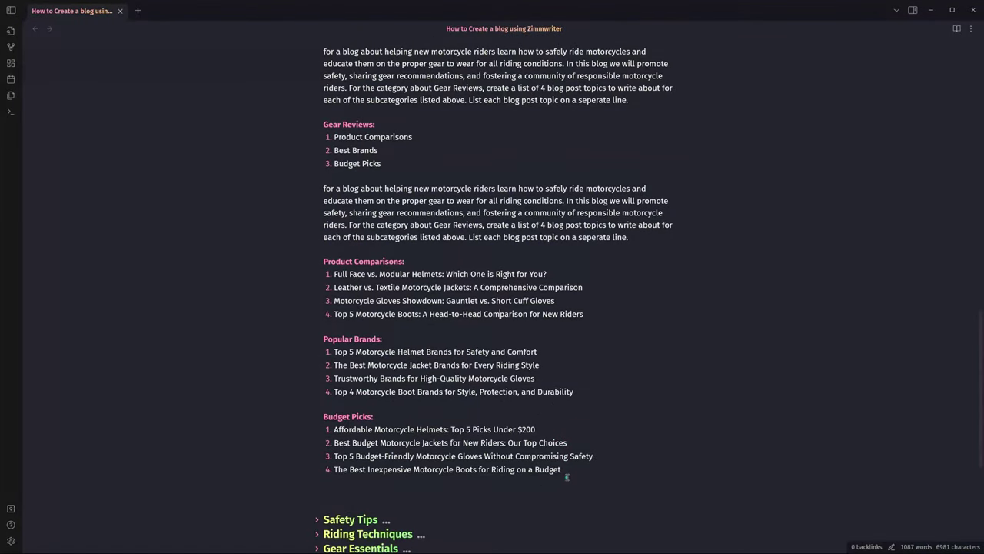
pyautogui.scroll(3, 555, 465)
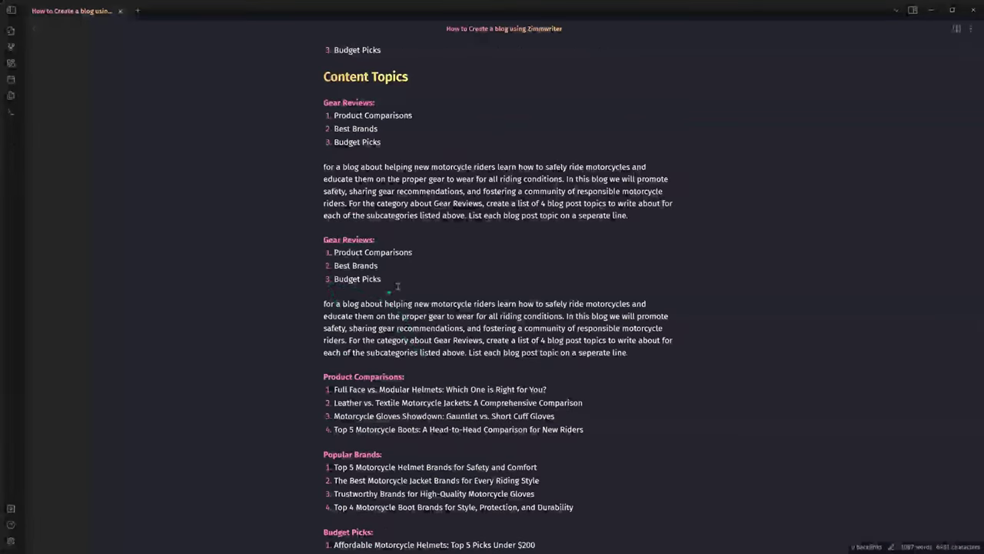
pyautogui.moveTo(398, 286); pyautogui.dragTo(323, 239)
pyautogui.press('BackSpace')
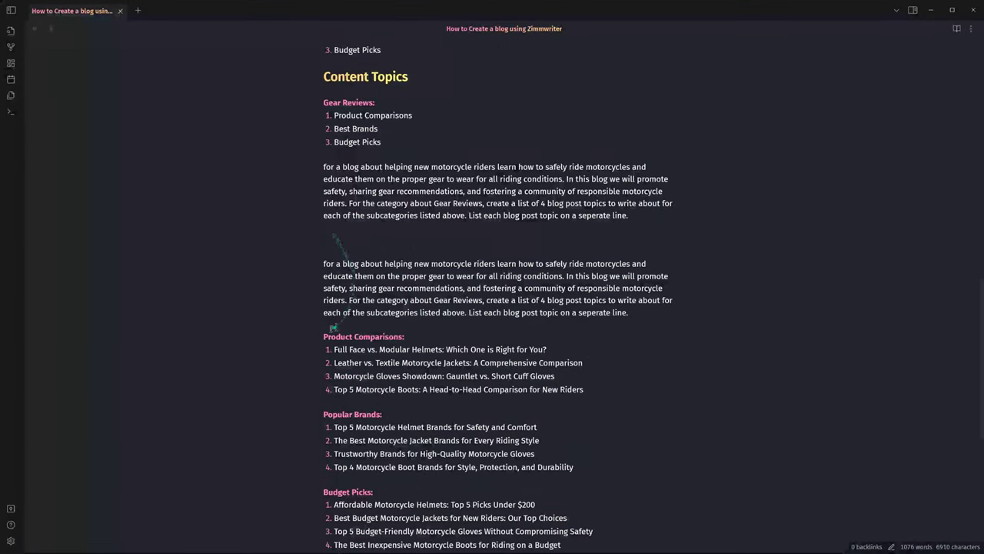
# Step: Add a level-three Gear Reviews heading above the generated Product Comparisons topics and collapse its section
pyautogui.click(324, 336)
pyautogui.press('Return')
pyautogui.write('# Gear')
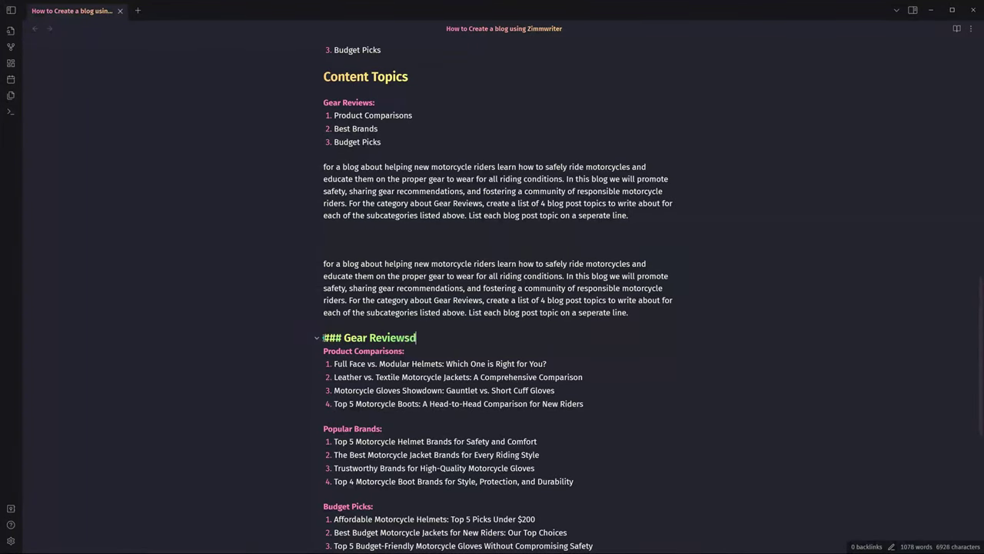
pyautogui.write(' Reviewsd')
pyautogui.press('BackSpace')
pyautogui.moveTo(339, 338); pyautogui.dragTo(605, 235)
# Step: Delete the duplicate topic prompt directly above the collapsed Gear Reviews section
pyautogui.scroll(1, 605, 235)
pyautogui.moveTo(604, 235); pyautogui.dragTo(363, 244)
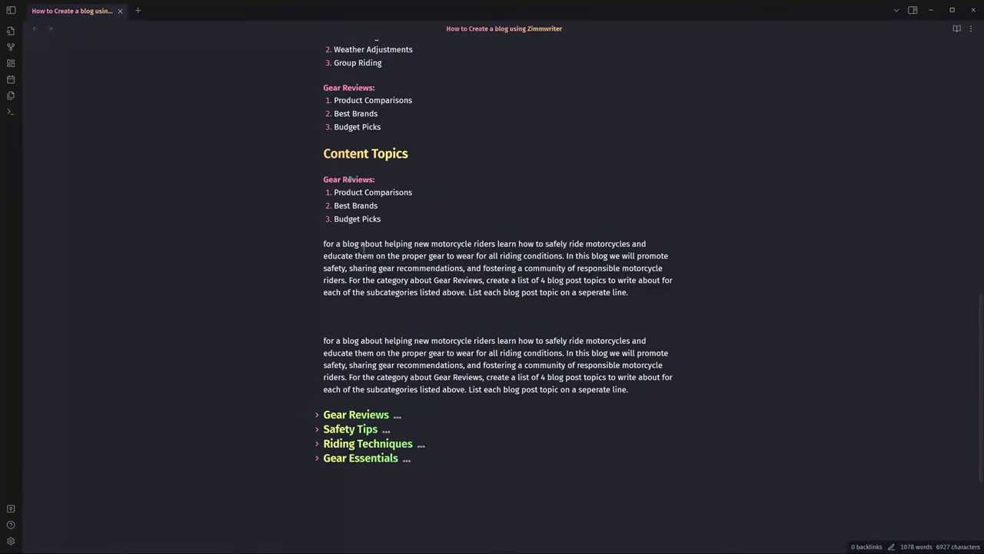
pyautogui.scroll(-2, 363, 245)
pyautogui.moveTo(628, 312); pyautogui.dragTo(308, 261)
pyautogui.press('BackSpace')
pyautogui.press('BackSpace')
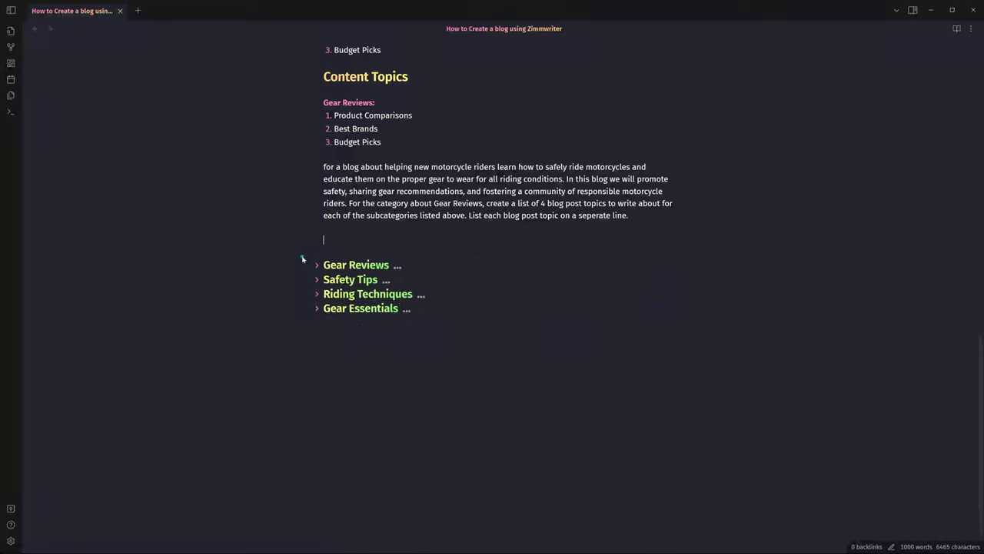
# Step: Close ZimmWriter's SEO Blog Writer and open Advanced Triggers, moving its window clear of the note's topic prompt
pyautogui.scroll(2, 302, 259)
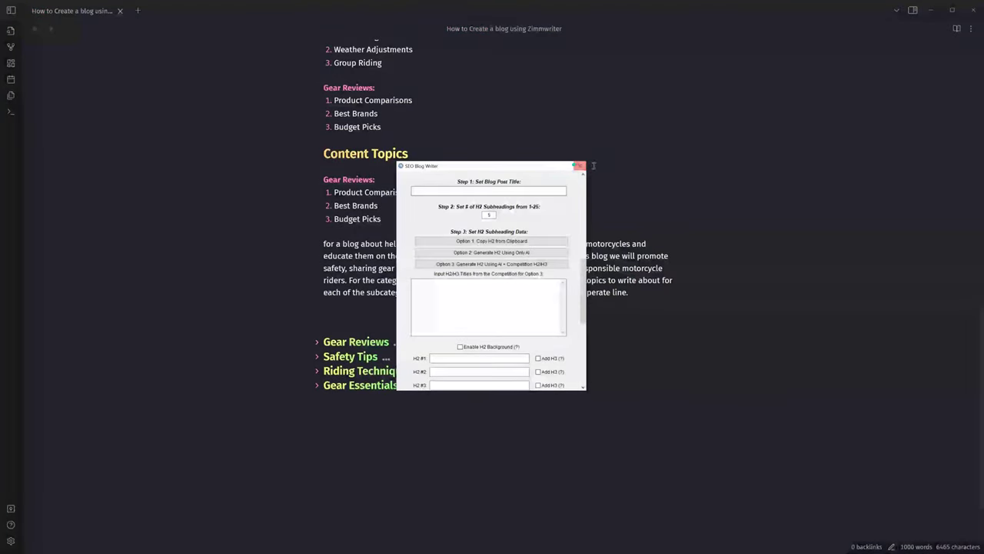
pyautogui.click(580, 167)
pyautogui.hotkey('alt', 'Tab')
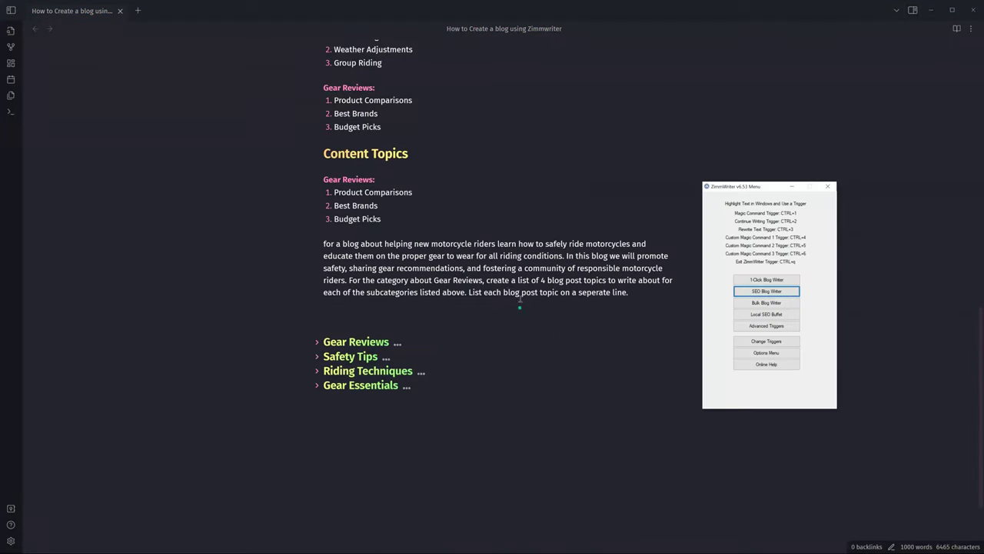
pyautogui.click(767, 325)
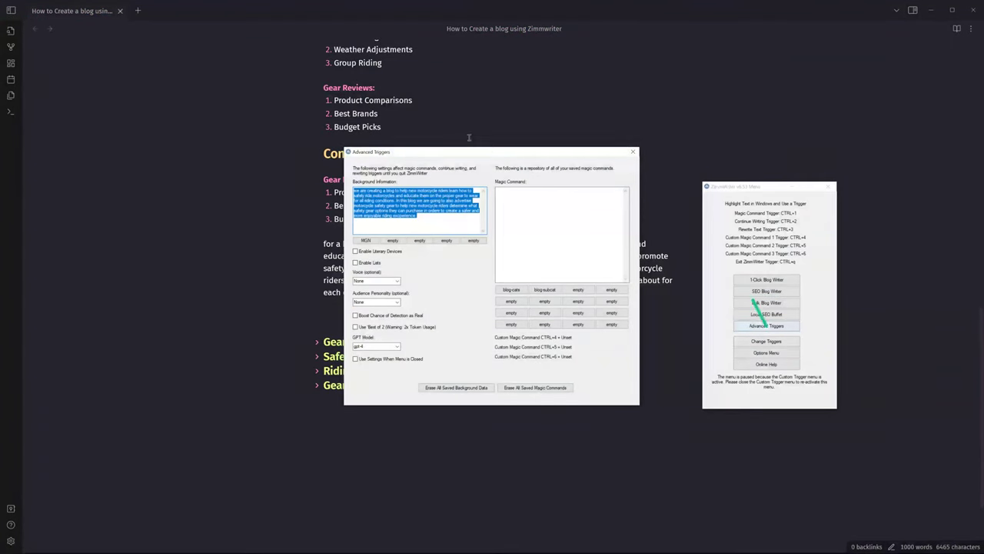
pyautogui.moveTo(494, 153); pyautogui.dragTo(666, 177)
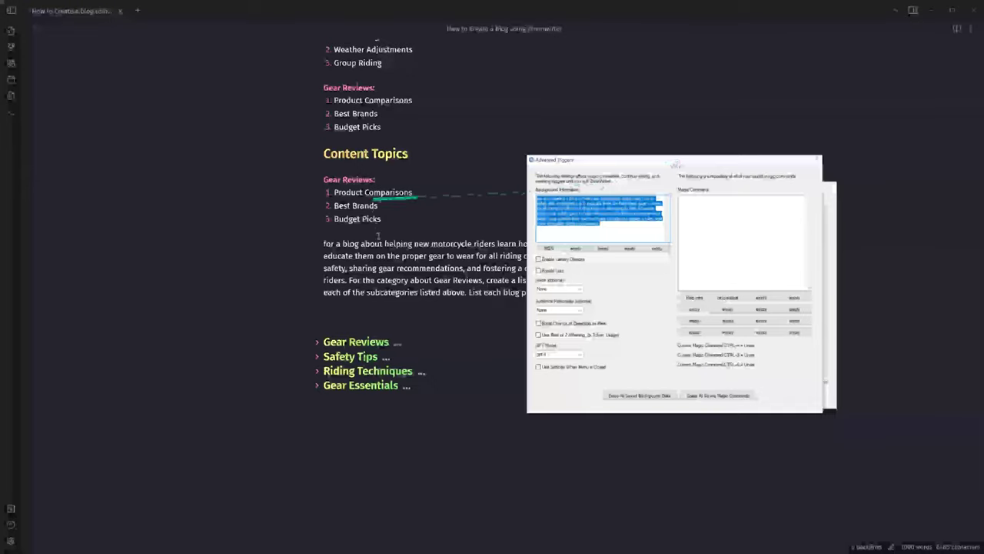
# Step: Copy the topic prompt from the note and reposition the Advanced Triggers window beside it
pyautogui.moveTo(640, 292); pyautogui.dragTo(322, 243)
pyautogui.hotkey('ctrl', 'c')
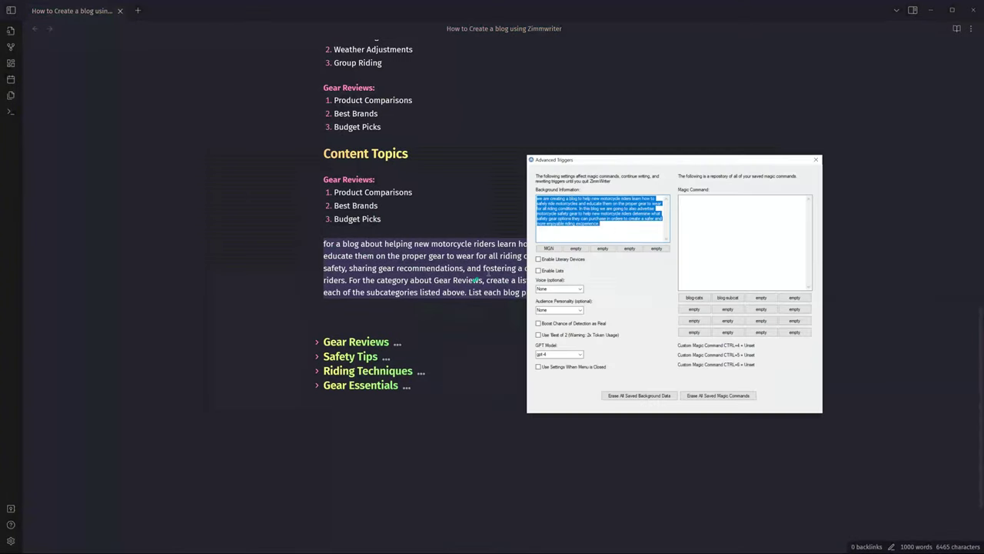
pyautogui.moveTo(615, 157); pyautogui.dragTo(657, 217)
pyautogui.click(686, 86)
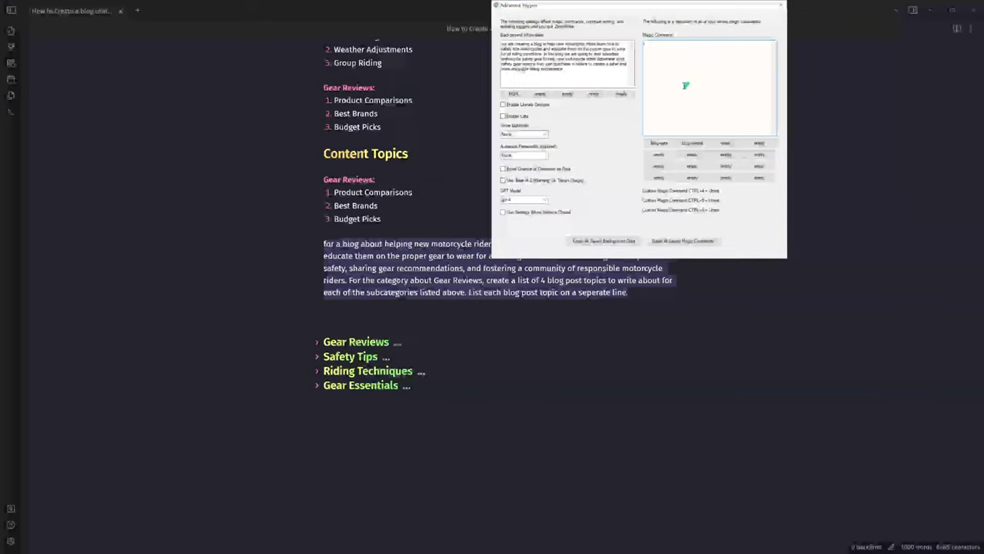
pyautogui.moveTo(679, 6); pyautogui.dragTo(680, 159)
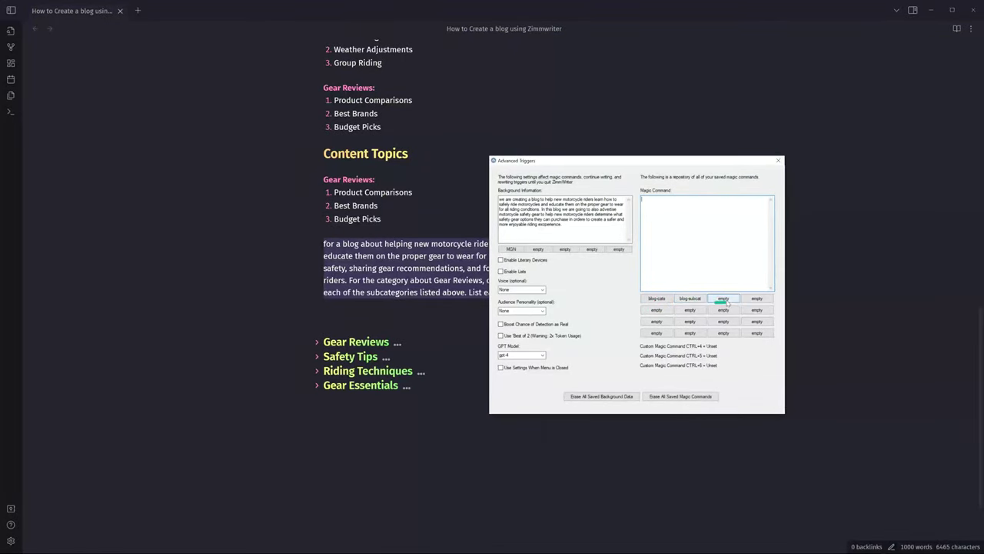
pyautogui.click(692, 299)
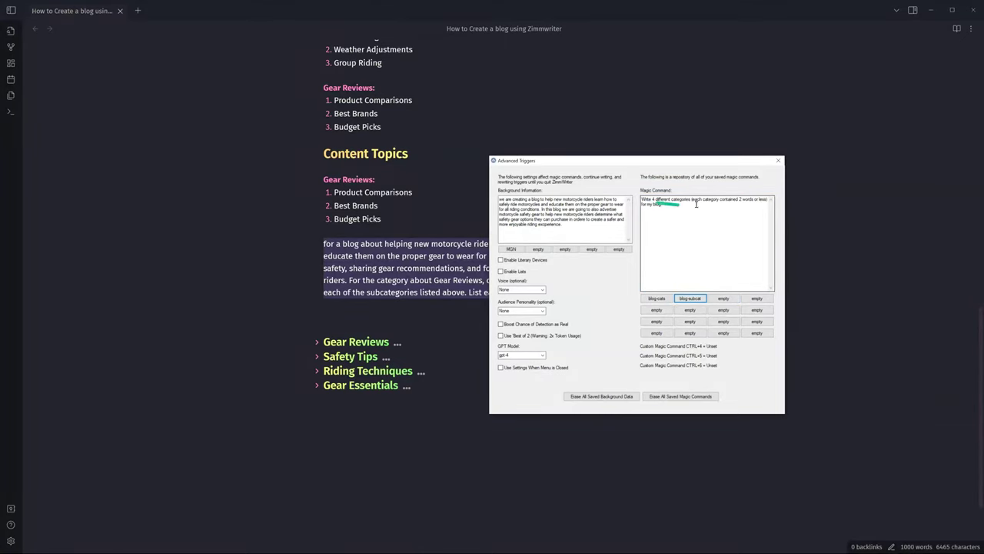
pyautogui.click(657, 298)
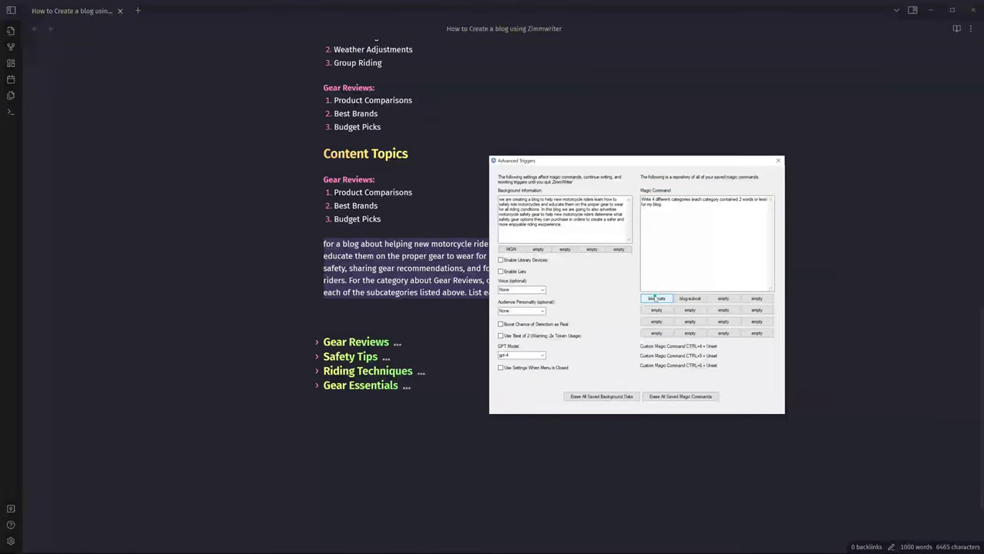
pyautogui.click(655, 297)
pyautogui.click(725, 299)
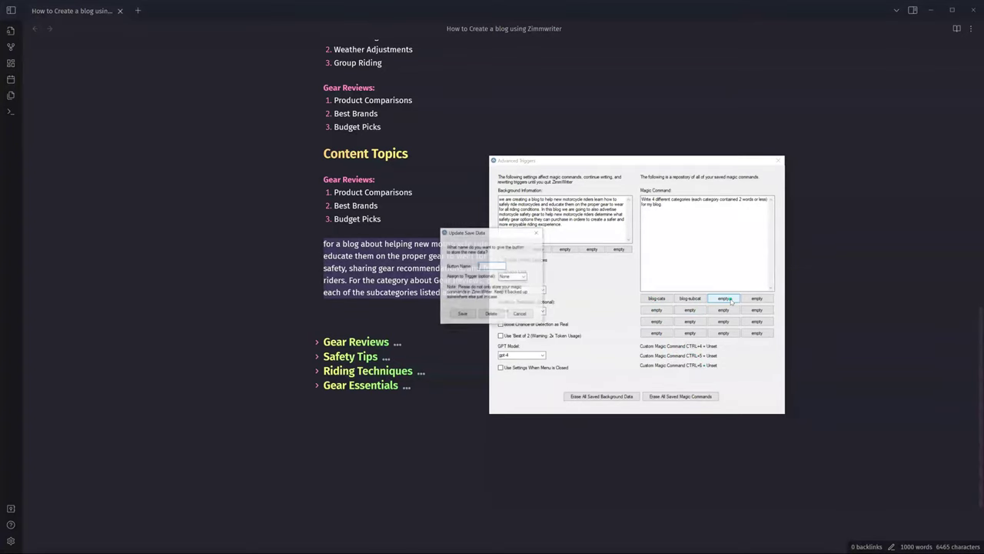
pyautogui.click(520, 314)
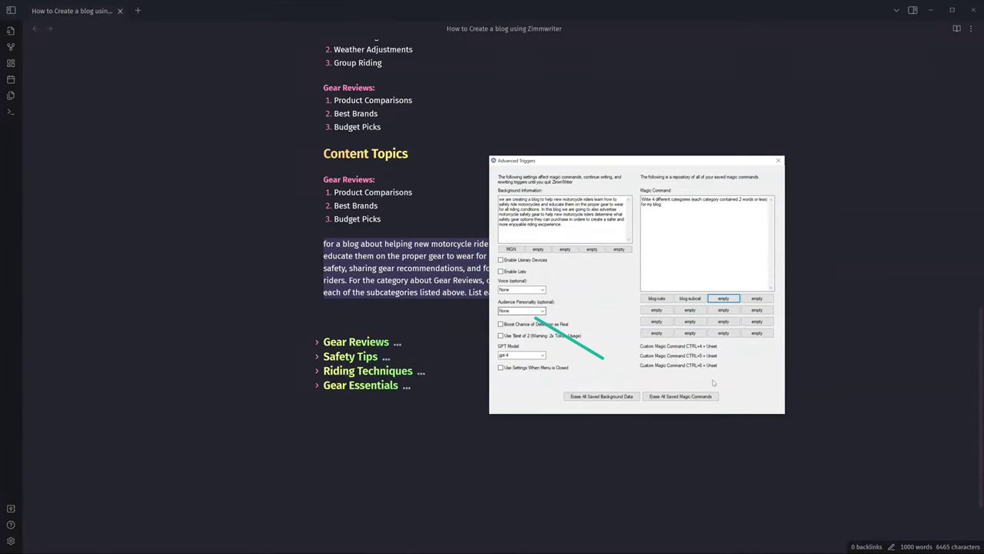
# Step: Save an empty magic command slot as "topic gen" and paste the copied topic prompt into the magic command text
pyautogui.click(722, 299)
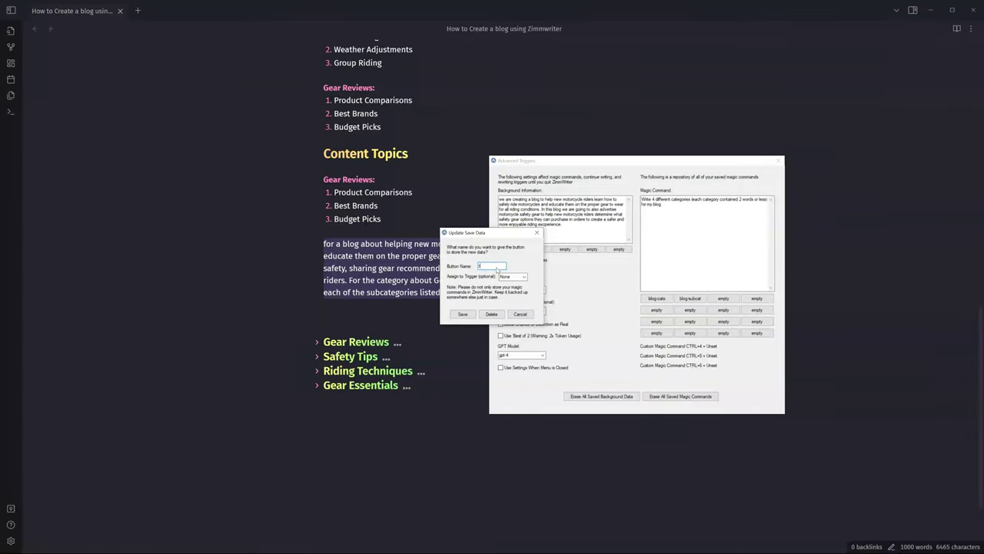
pyautogui.write('topic gen')
pyautogui.click(462, 314)
pyautogui.hotkey('ctrl', 'v')
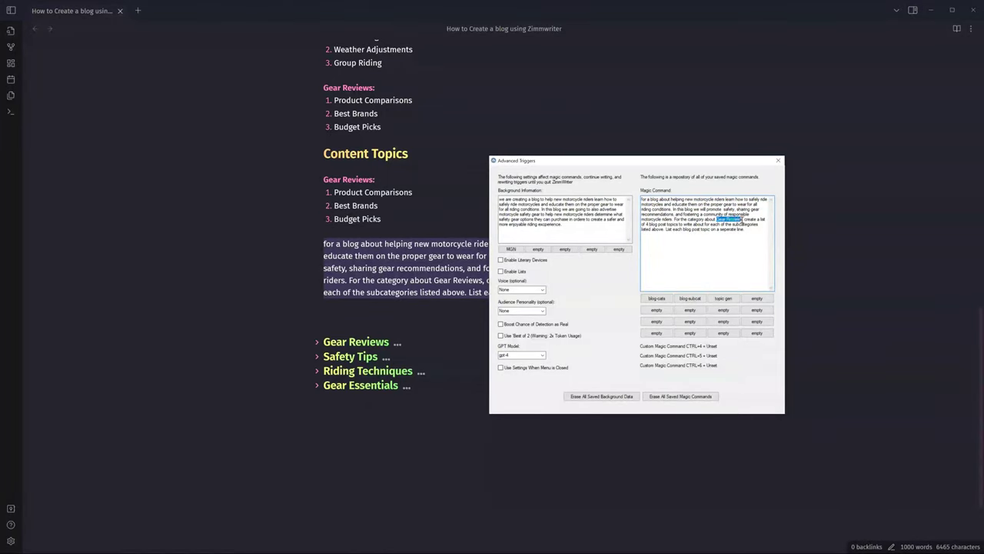
# Step: Replace the Gear Reviews category in the magic command with the placeholder "[main category]"
pyautogui.press('BackSpace')
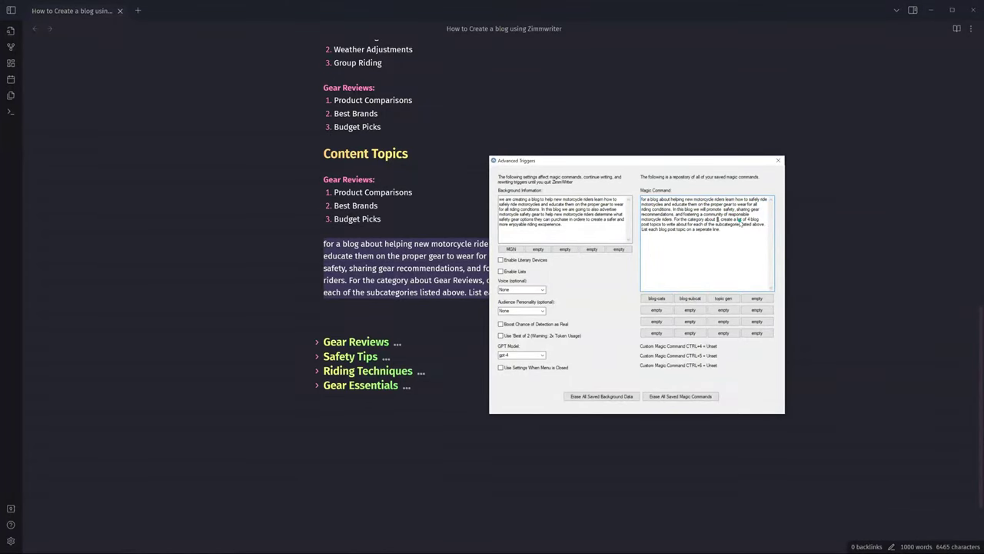
pyautogui.write('[main cat')
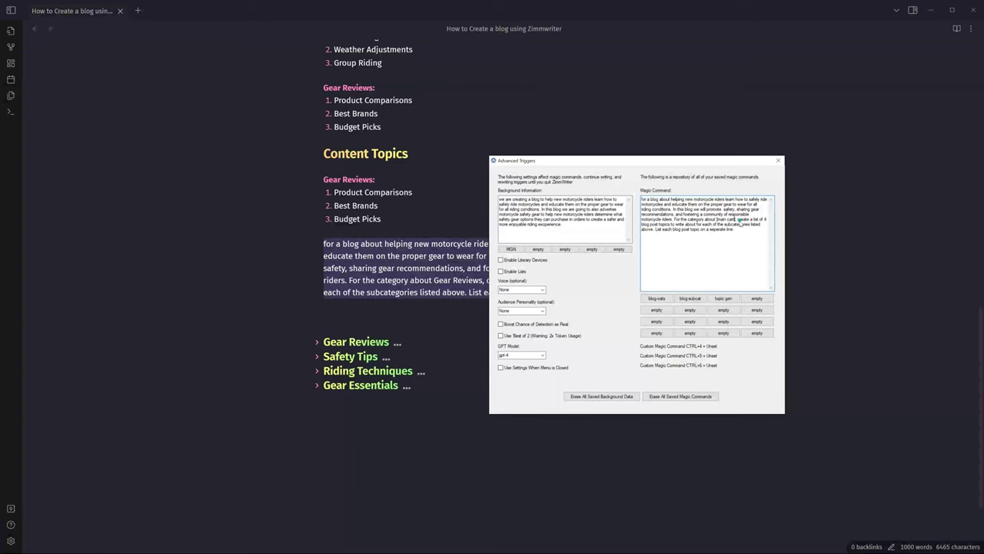
pyautogui.write('egory')
pyautogui.doubleClick(743, 219)
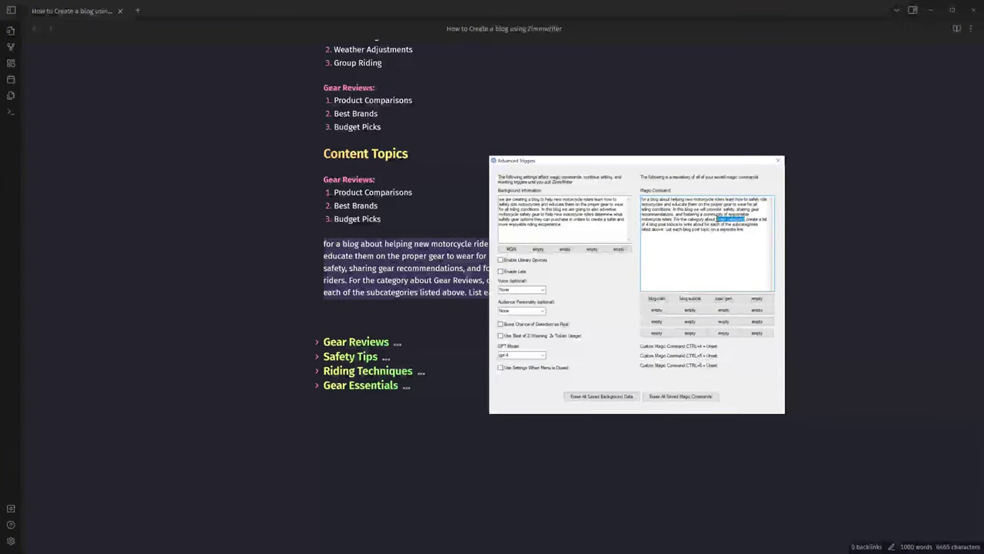
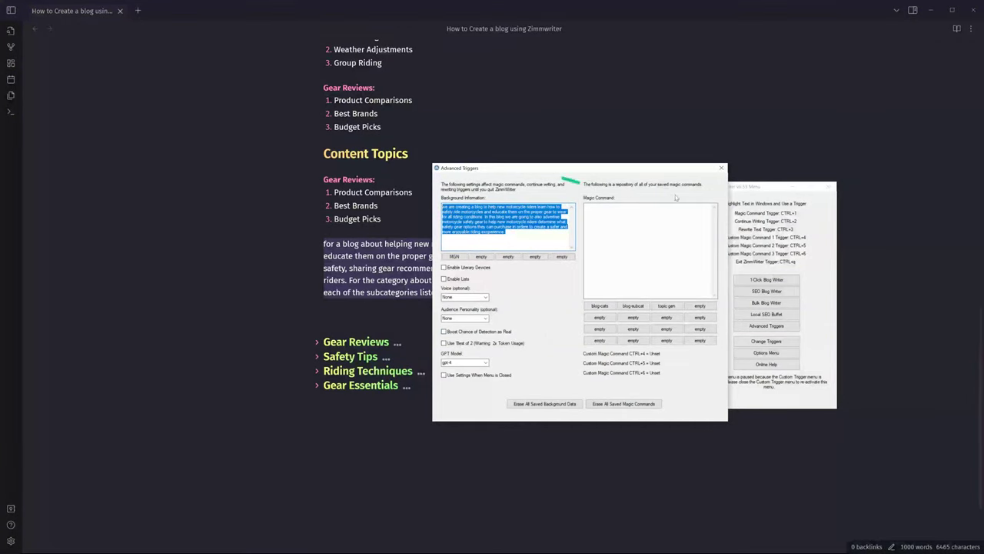
# Step: Close the Advanced Triggers window and return to the note just above the Gear Reviews heading
pyautogui.click(538, 239)
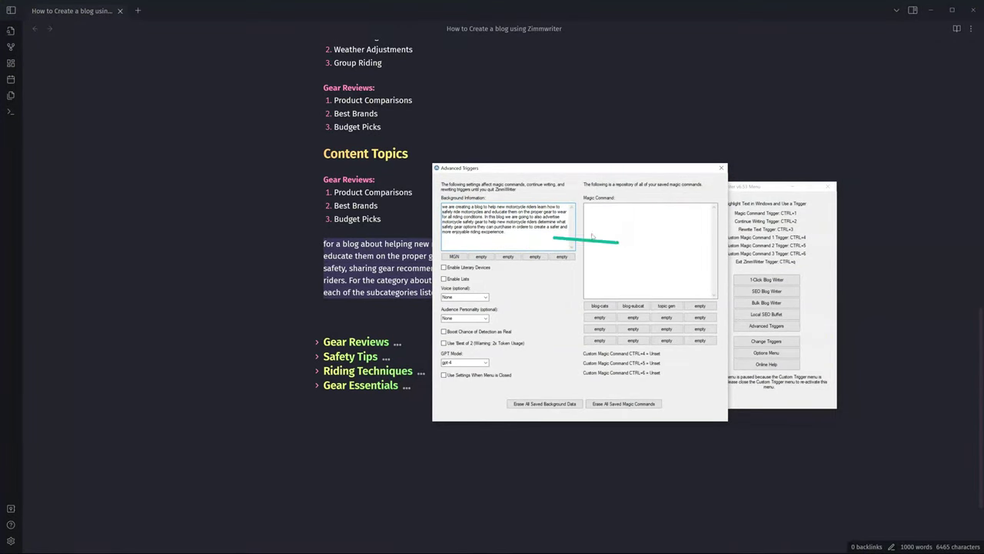
pyautogui.click(722, 167)
pyautogui.click(489, 318)
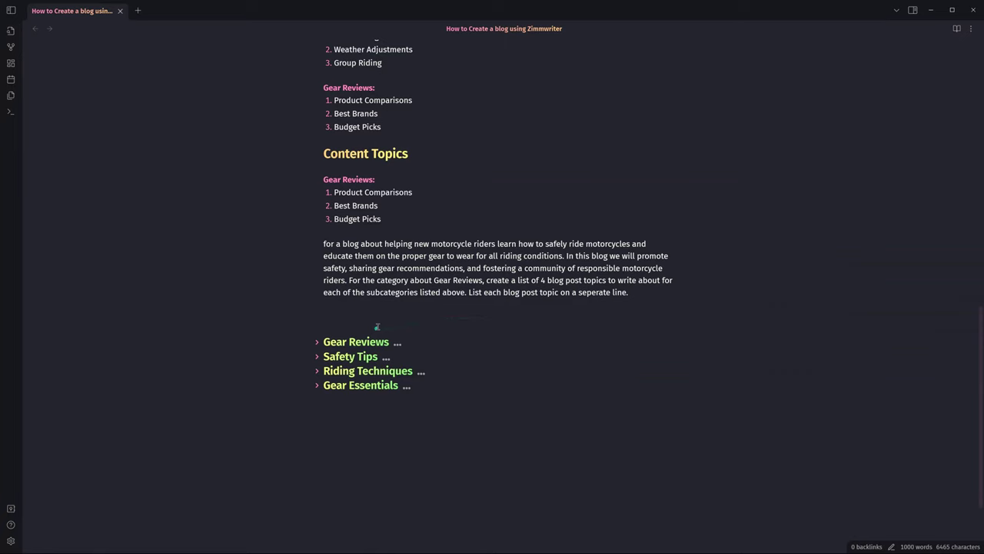
# Step: Expand the Gear Reviews and Safety Tips headings in the note and review their blog post topics
pyautogui.click(317, 343)
pyautogui.click(316, 343)
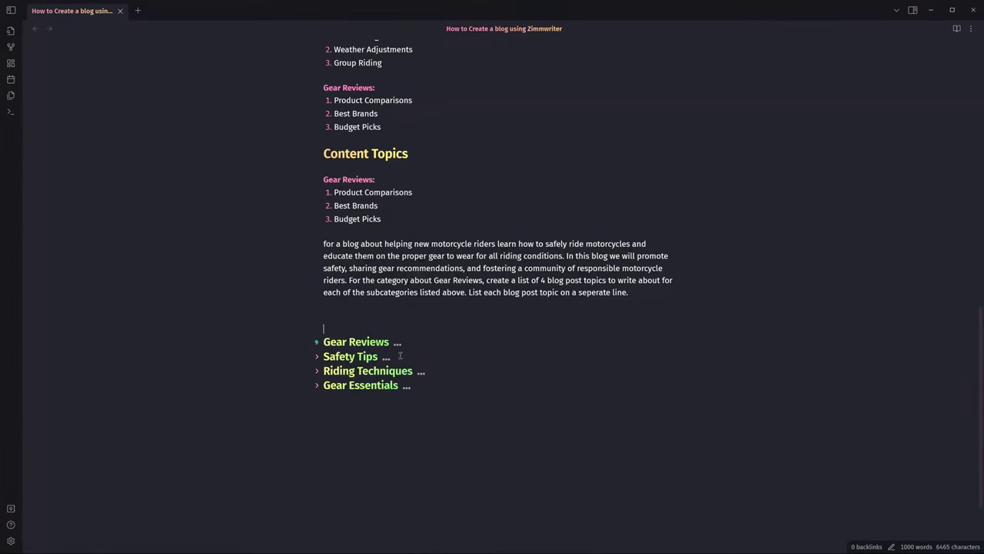
pyautogui.click(317, 357)
pyautogui.click(318, 343)
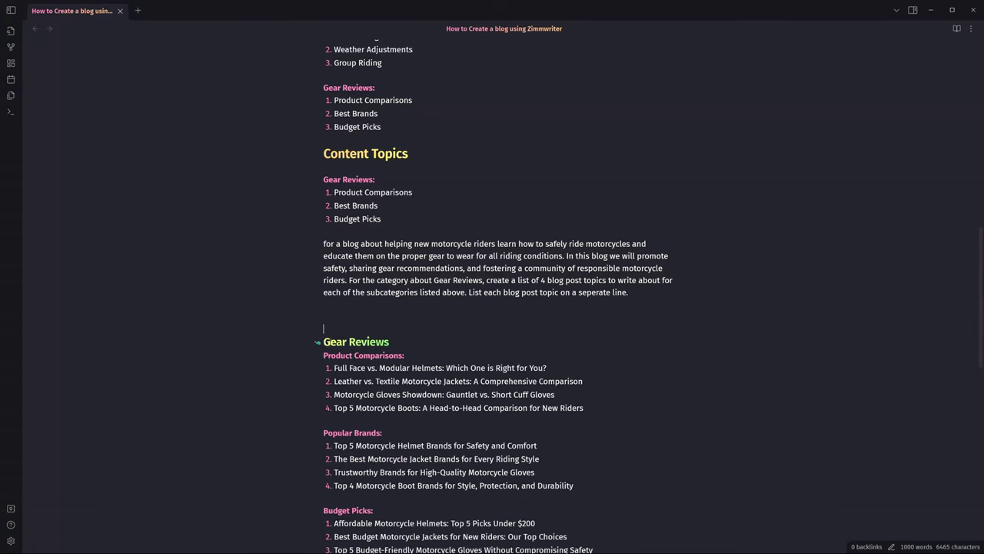
pyautogui.scroll(-5, 331, 331)
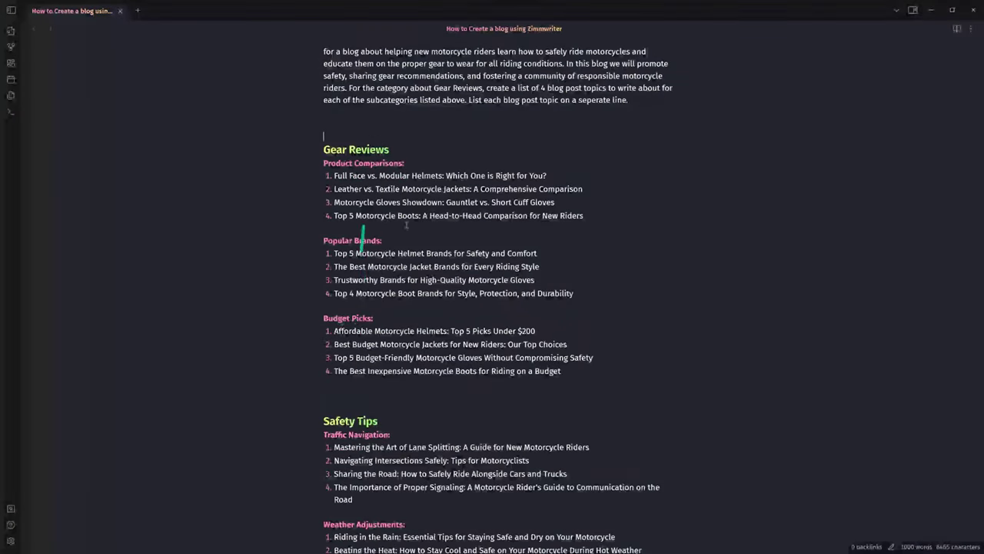
pyautogui.scroll(-1, 576, 191)
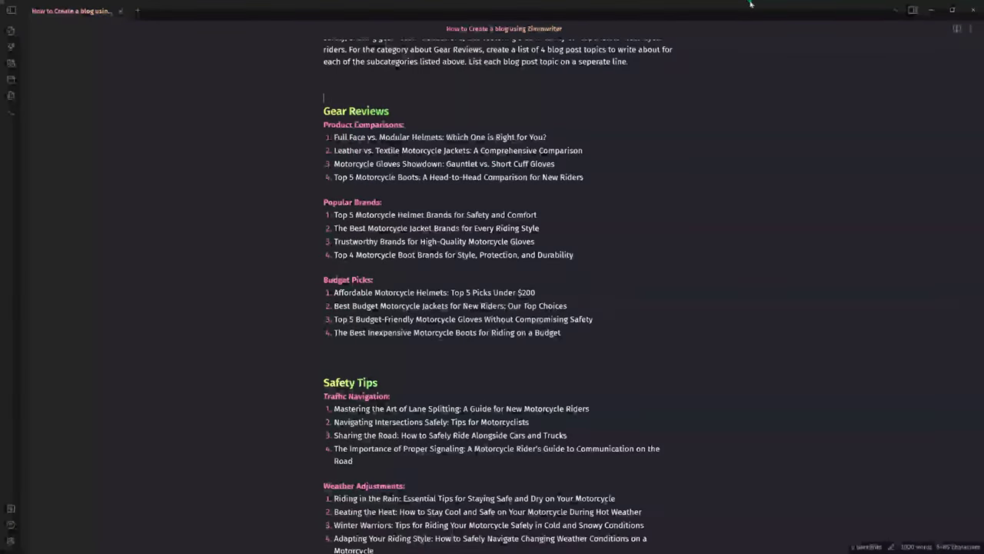
# Step: Arrange the Obsidian note and the browser window side by side, each filling half of the screen
pyautogui.press('super+Left')
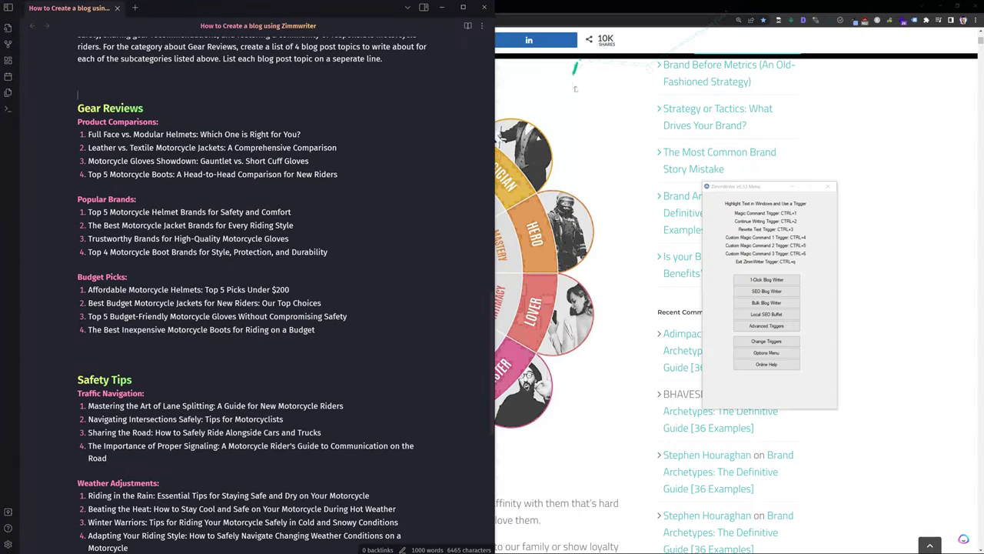
pyautogui.click(575, 88)
pyautogui.press('super+Right')
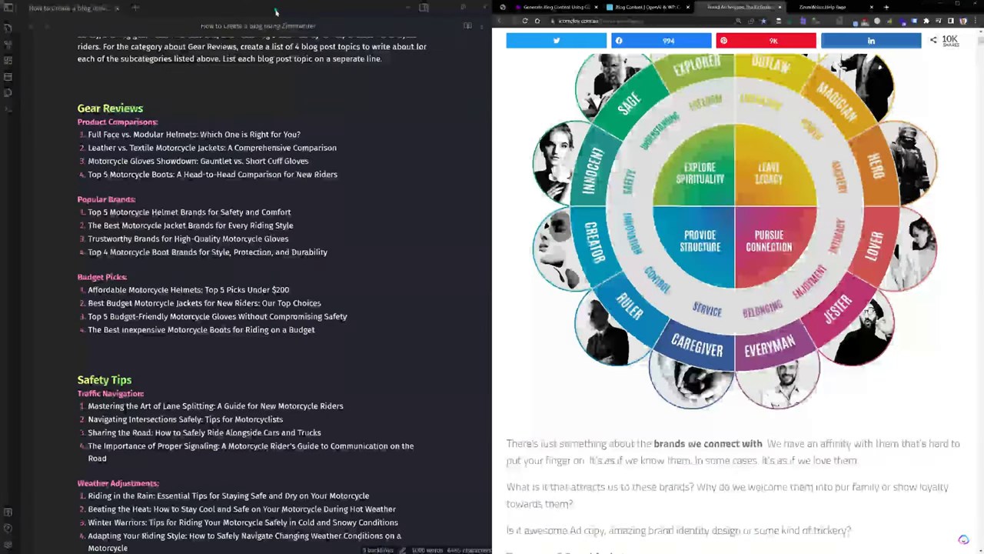
pyautogui.click(276, 11)
# Step: Collapse the Safety Tips and Gear Reviews sections and expand the Riding Techniques section in the note
pyautogui.scroll(-1, 276, 12)
pyautogui.click(71, 341)
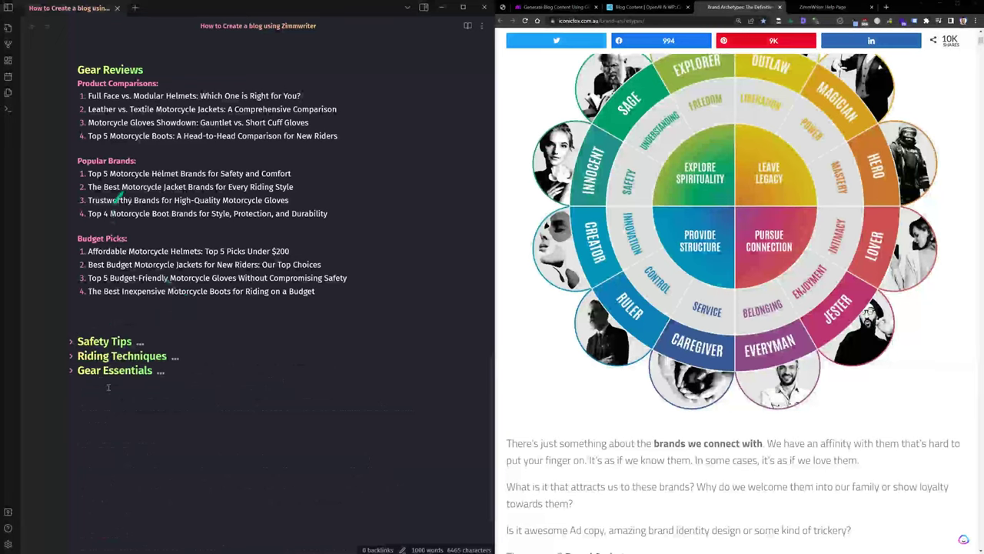
pyautogui.click(71, 70)
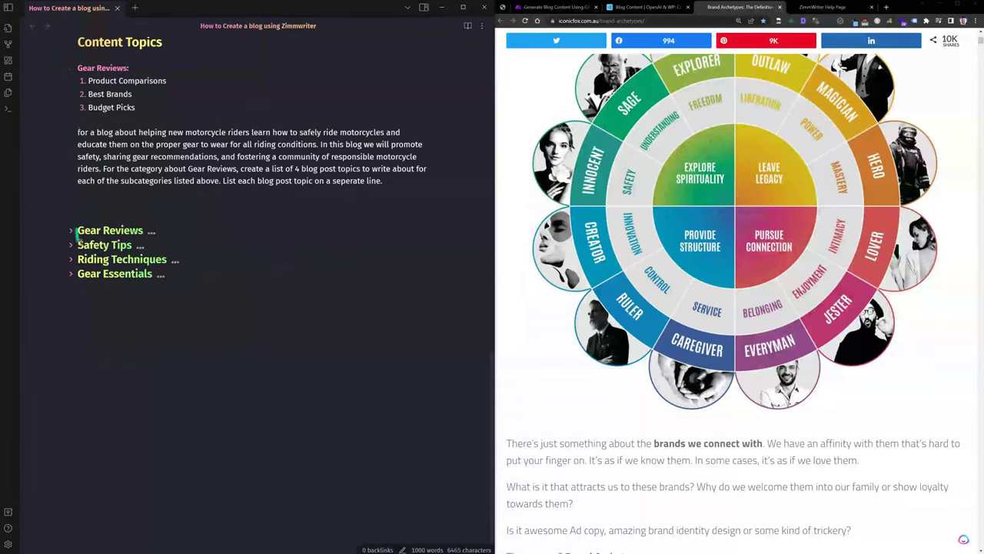
pyautogui.click(70, 259)
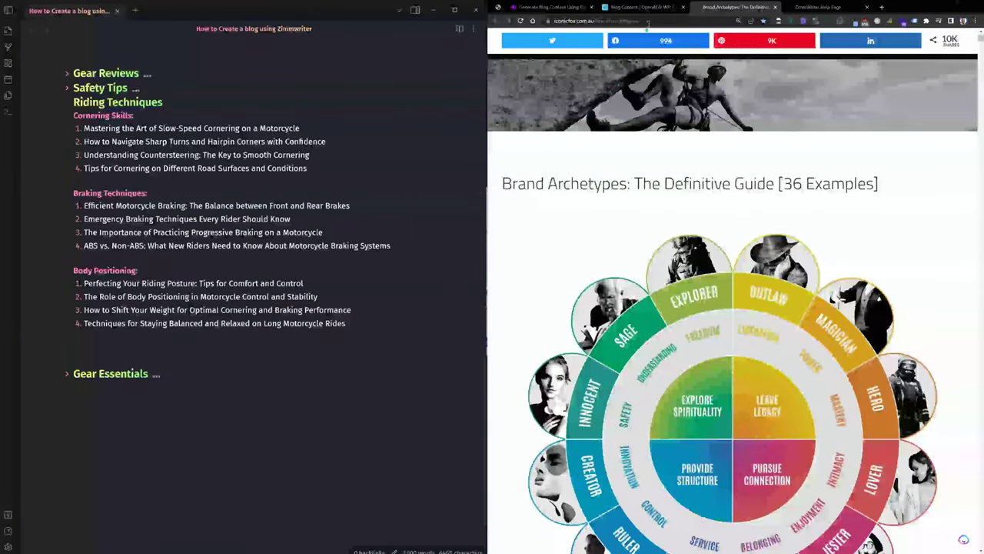
# Step: Switch to the browser, open thruuu's topic clusters article and log in to the thruuu dashboard
pyautogui.click(651, 21)
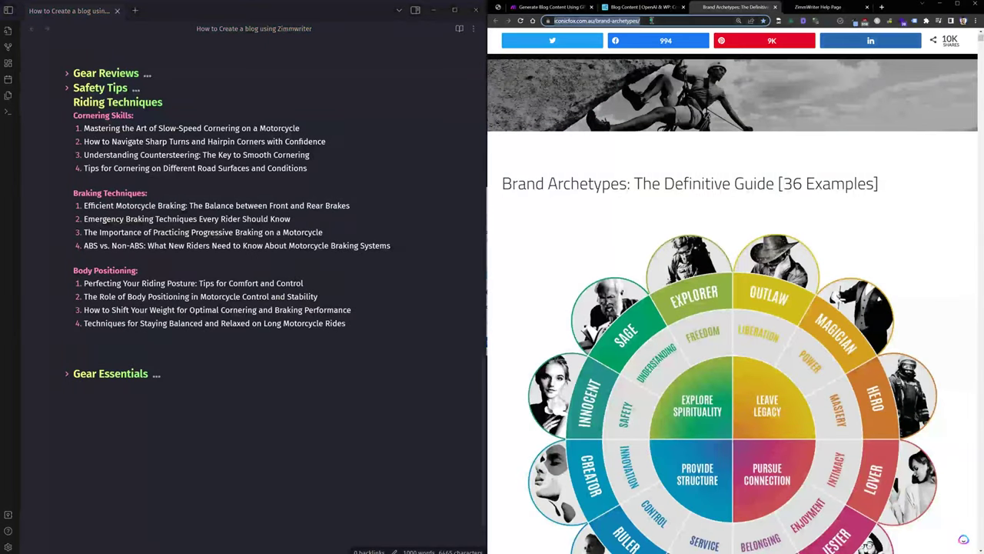
pyautogui.write('topic clusters')
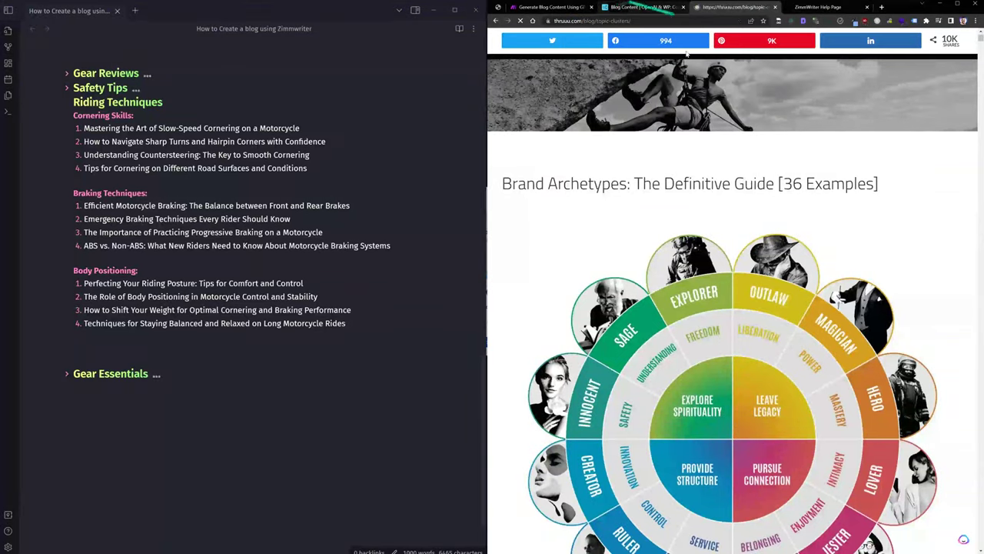
pyautogui.moveTo(684, 52)
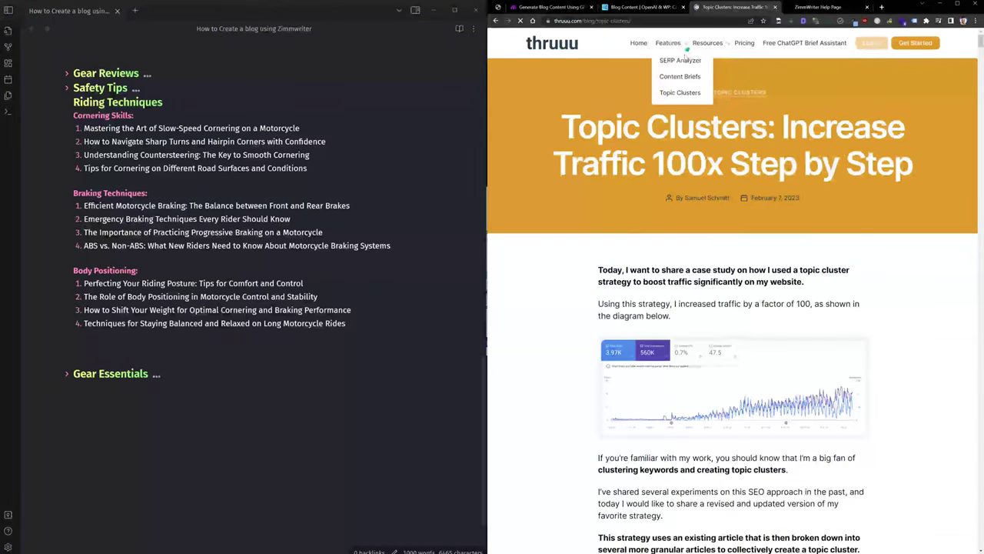
pyautogui.scroll(-1, 723, 73)
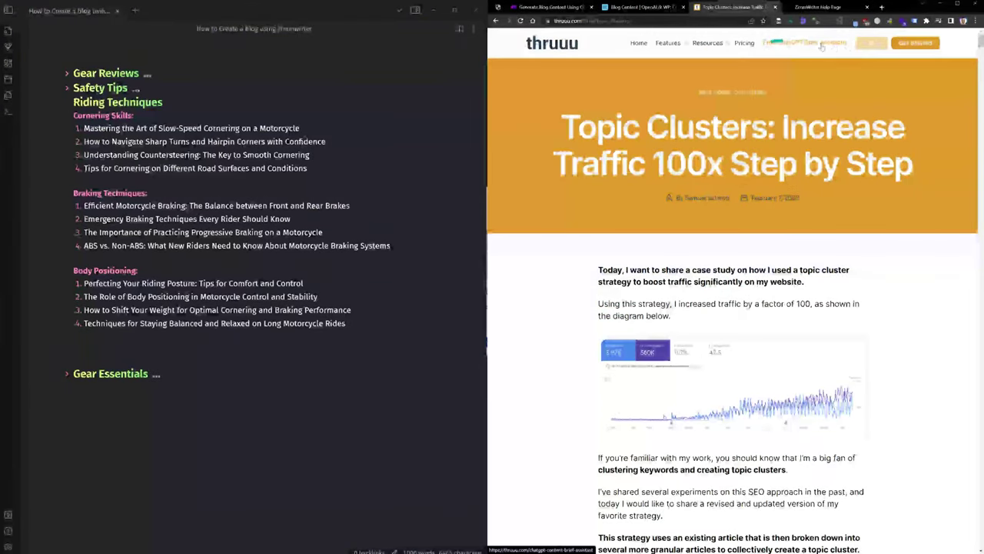
pyautogui.click(872, 42)
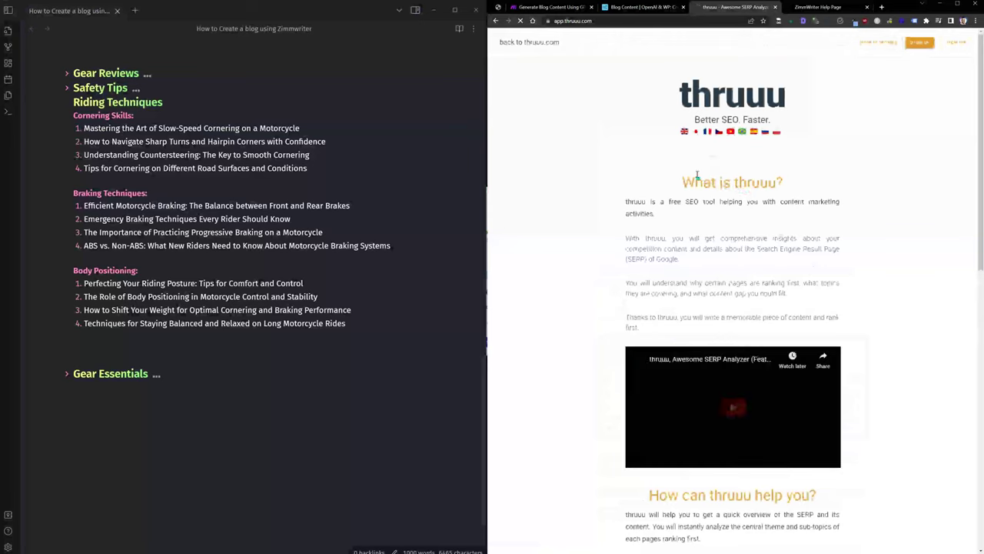
pyautogui.click(915, 44)
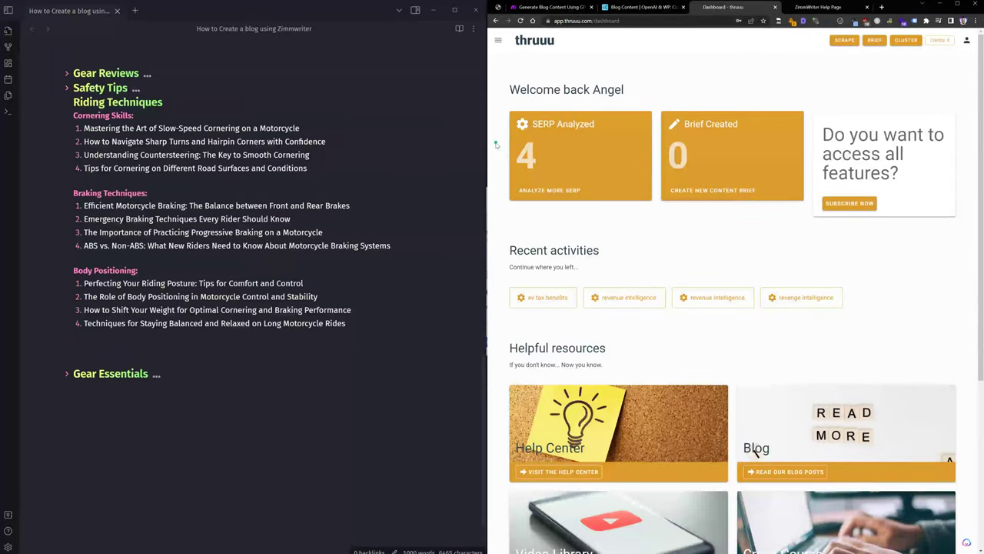
# Step: Look over the thruuu dashboard, its credit plans and the list of available tools
pyautogui.scroll(-3, 654, 224)
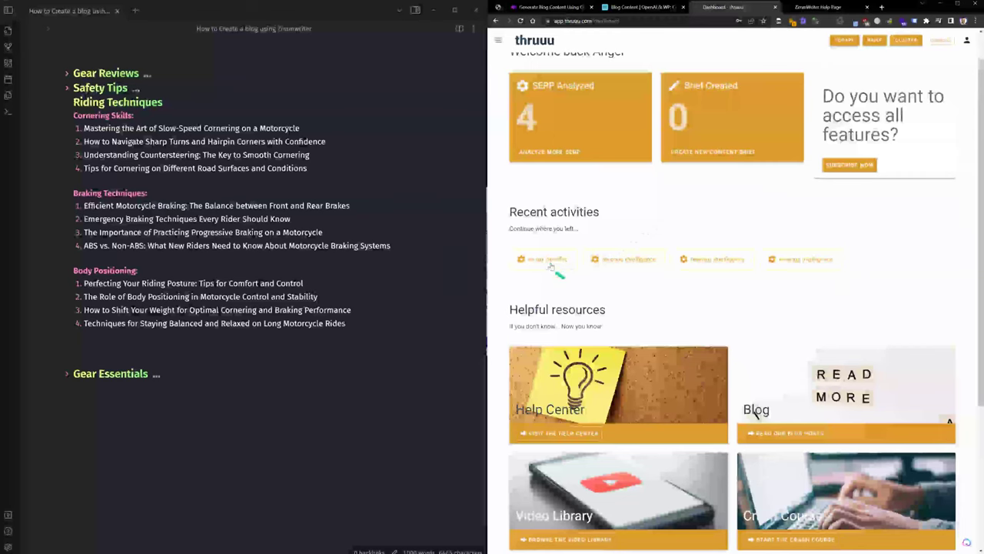
pyautogui.scroll(1, 552, 159)
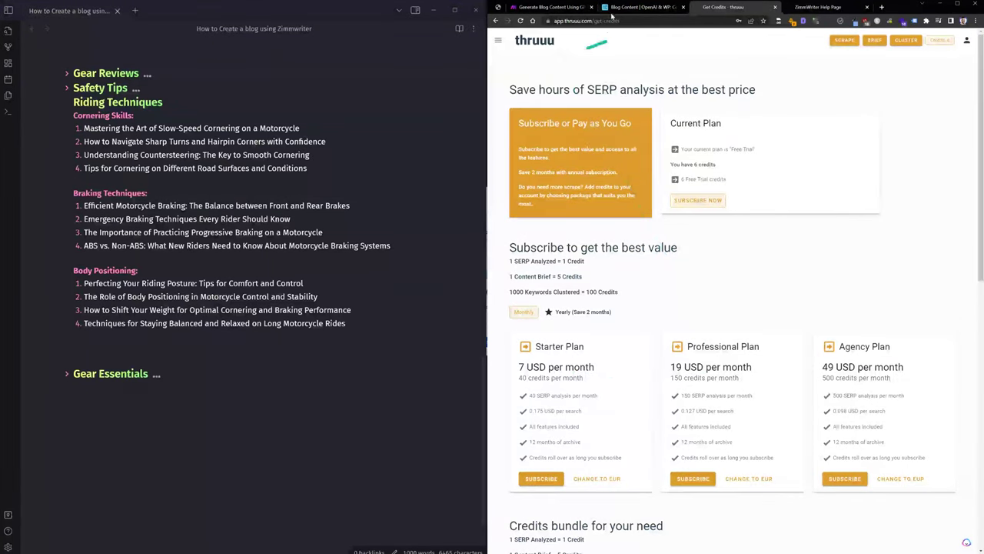
pyautogui.click(613, 21)
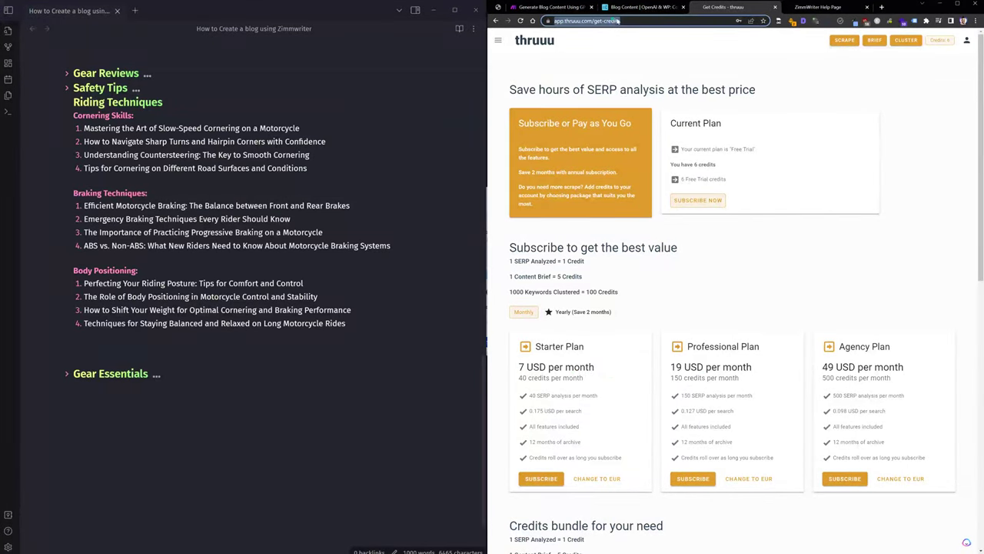
pyautogui.click(497, 40)
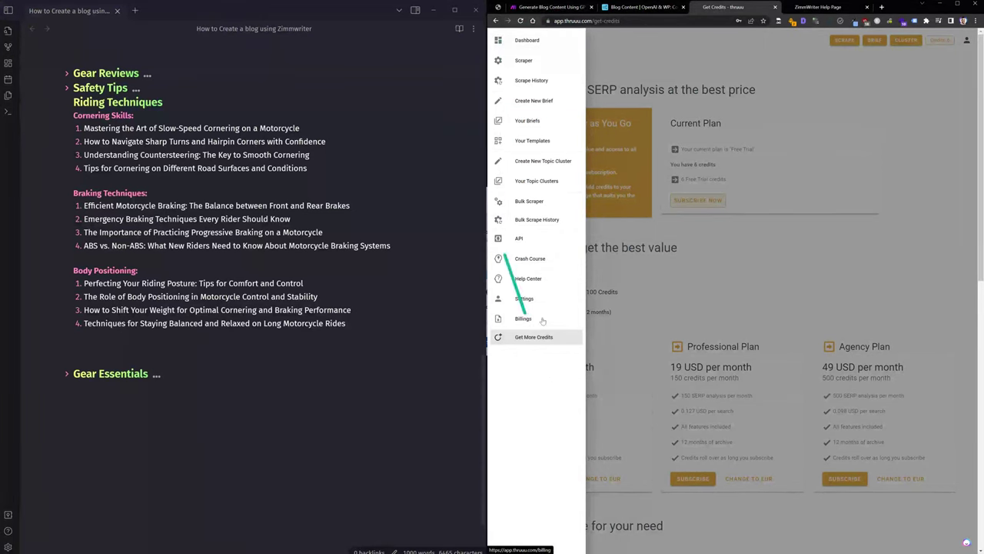
pyautogui.press('Escape')
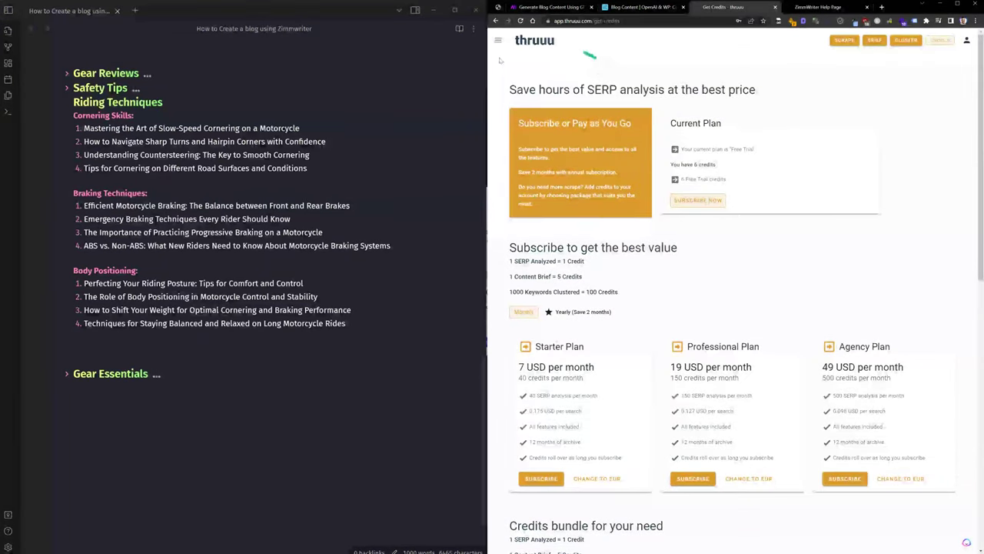
# Step: Open thruuu's SERP scraper and look at its keyword field and country options
pyautogui.click(498, 39)
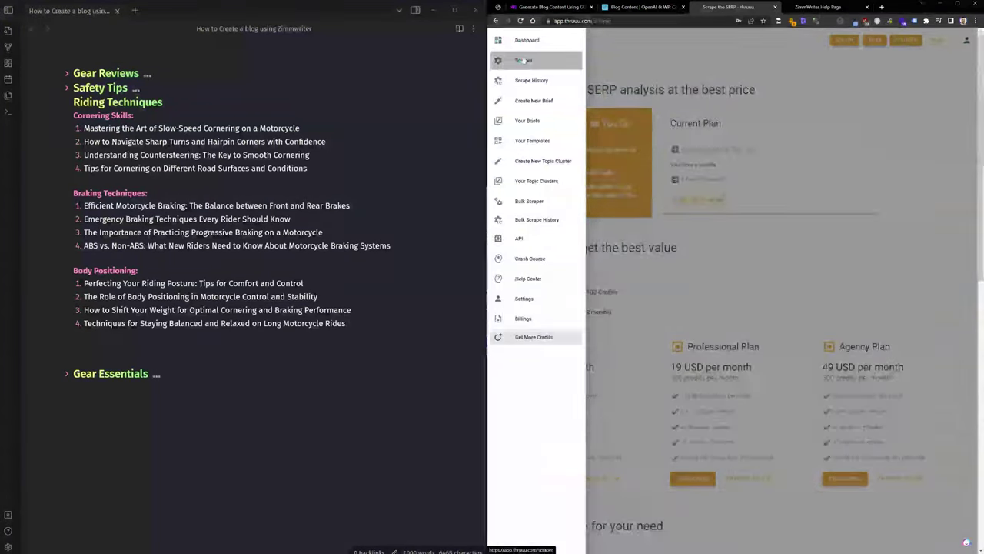
pyautogui.click(559, 55)
pyautogui.click(665, 224)
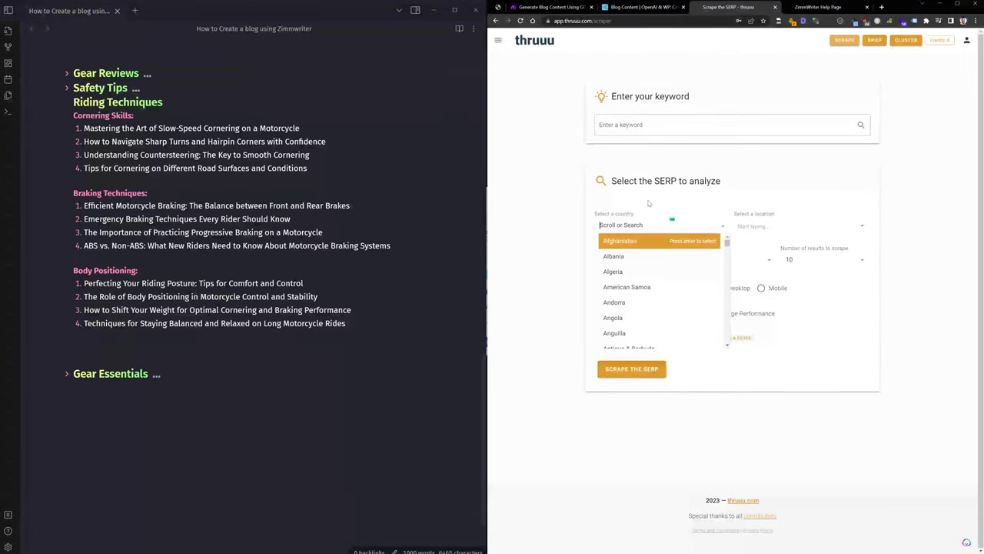
pyautogui.click(608, 123)
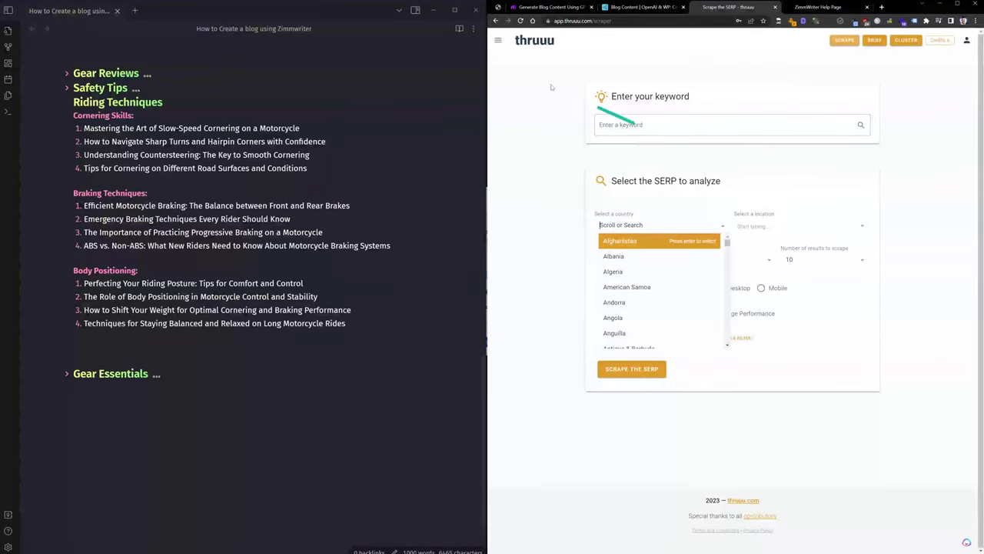
# Step: Go to the Frase documents dashboard in the same browser tab
pyautogui.click(672, 17)
pyautogui.write('fre')
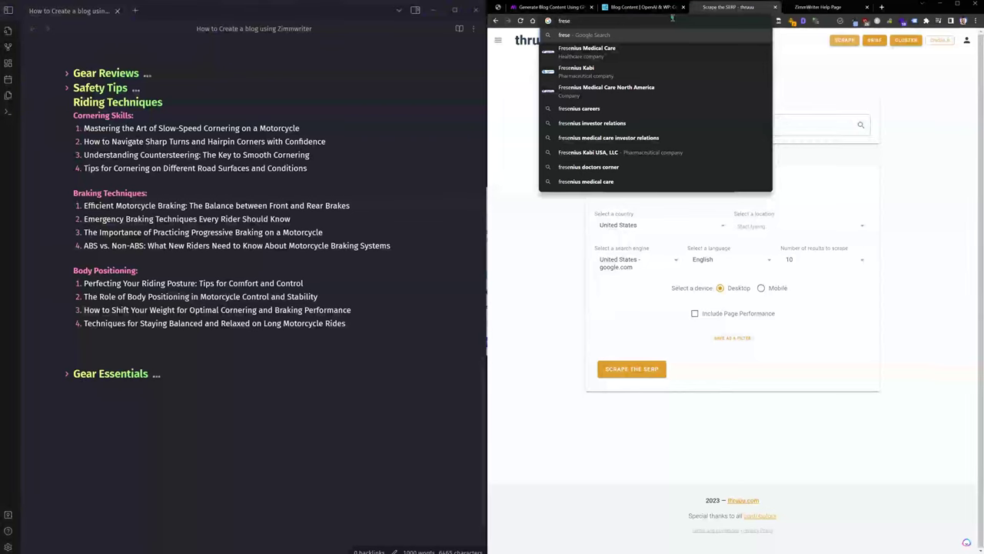
pyautogui.press('BackSpace')
pyautogui.write('as')
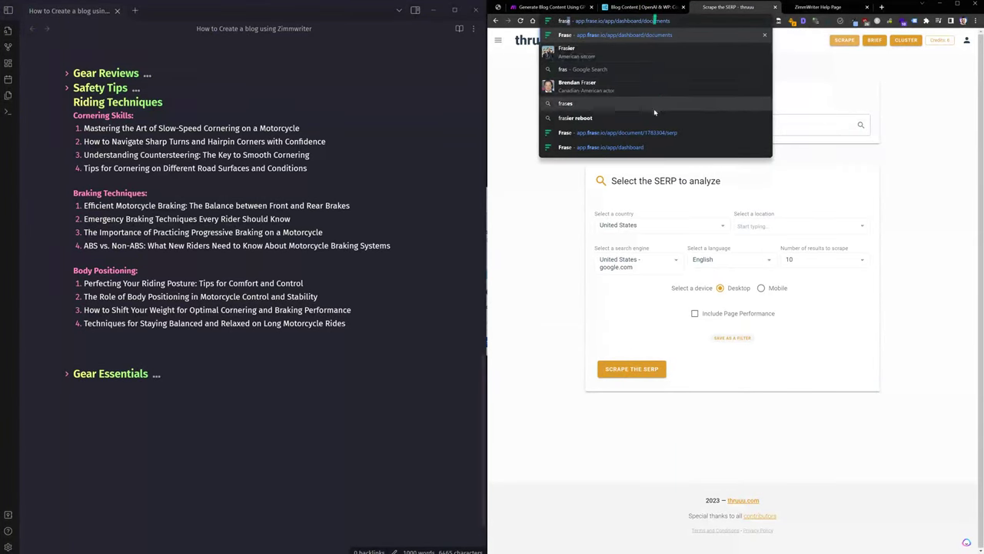
pyautogui.click(627, 147)
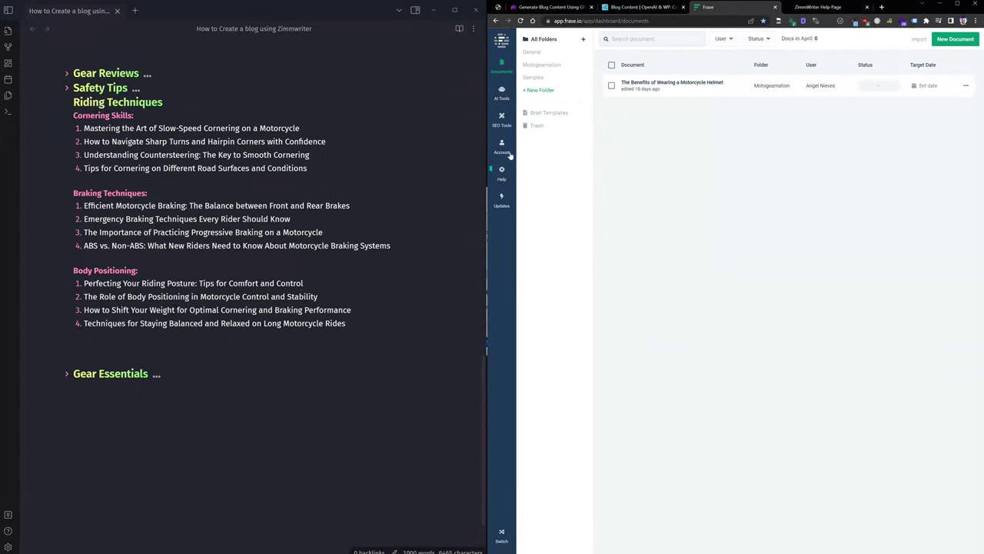
# Step: Start a new Frase document in the Motogearnation folder and check the note's Riding Techniques topics for a search query
pyautogui.click(541, 66)
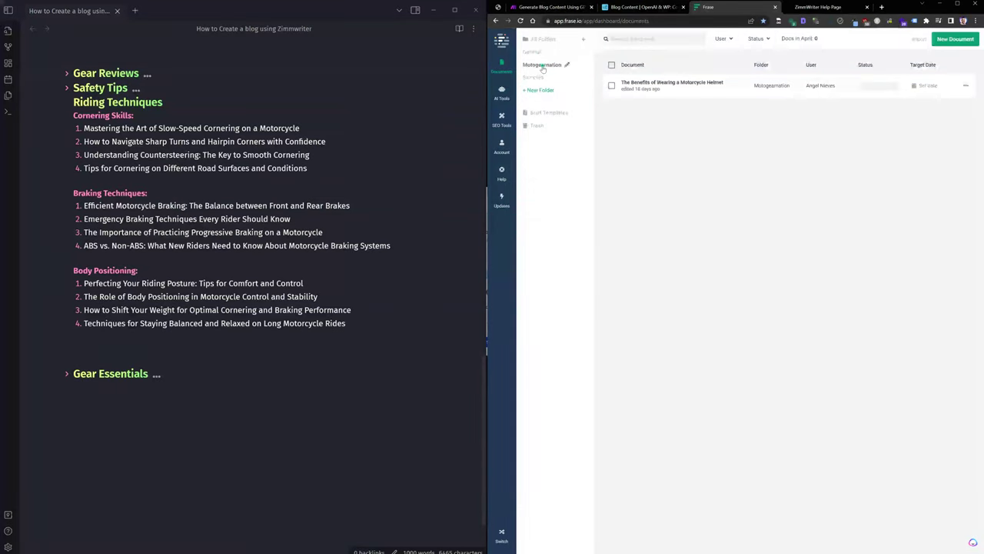
pyautogui.click(952, 39)
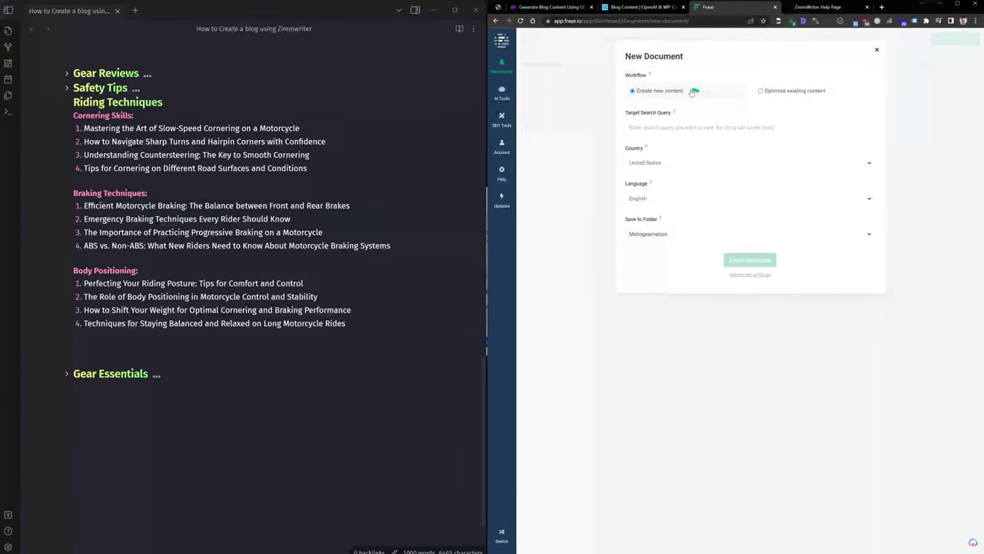
pyautogui.click(640, 126)
pyautogui.click(139, 128)
pyautogui.scroll(-1, 231, 132)
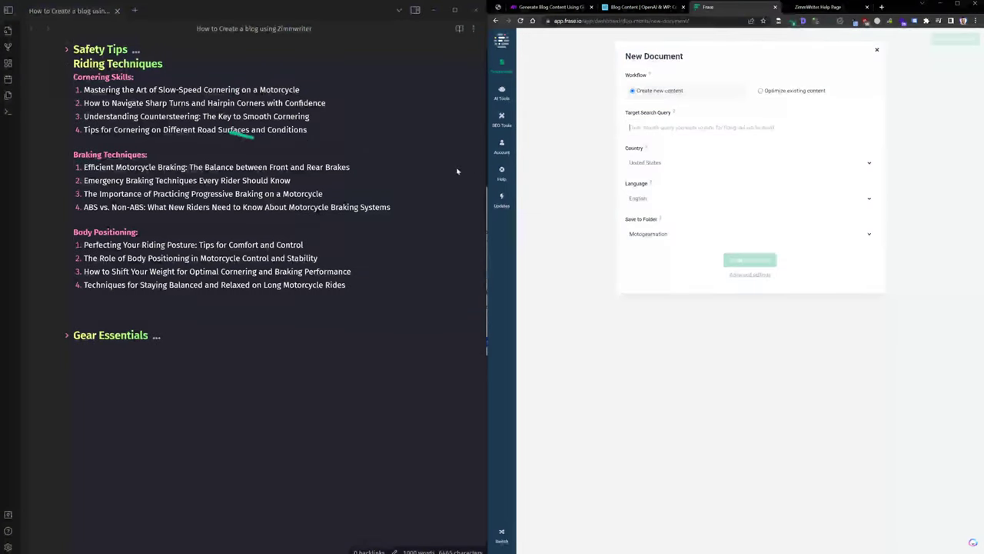
# Step: Set the target search query to "riding techniques cornering skills" and create the document
pyautogui.click(701, 129)
pyautogui.write('r')
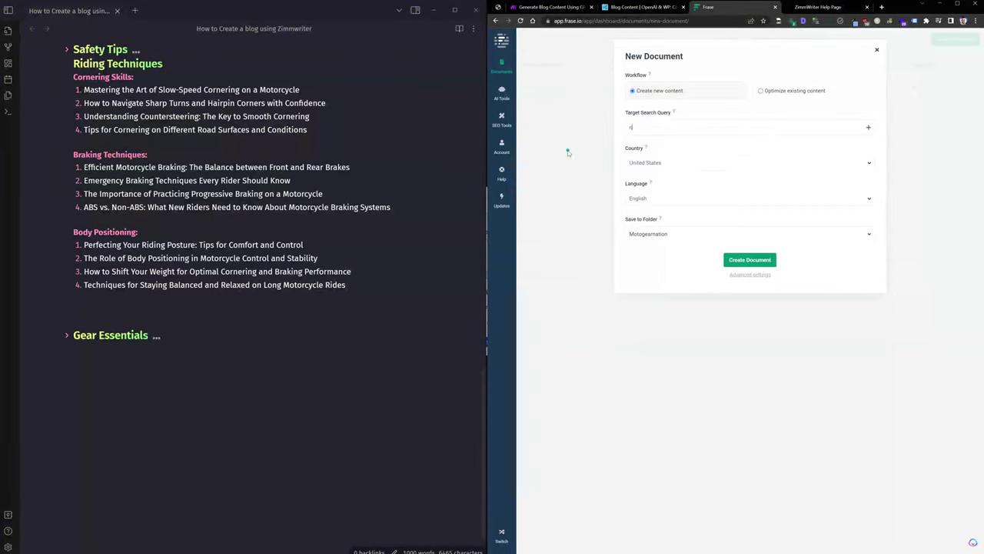
pyautogui.write('iding techniques co')
pyautogui.press('BackSpace')
pyautogui.click(750, 260)
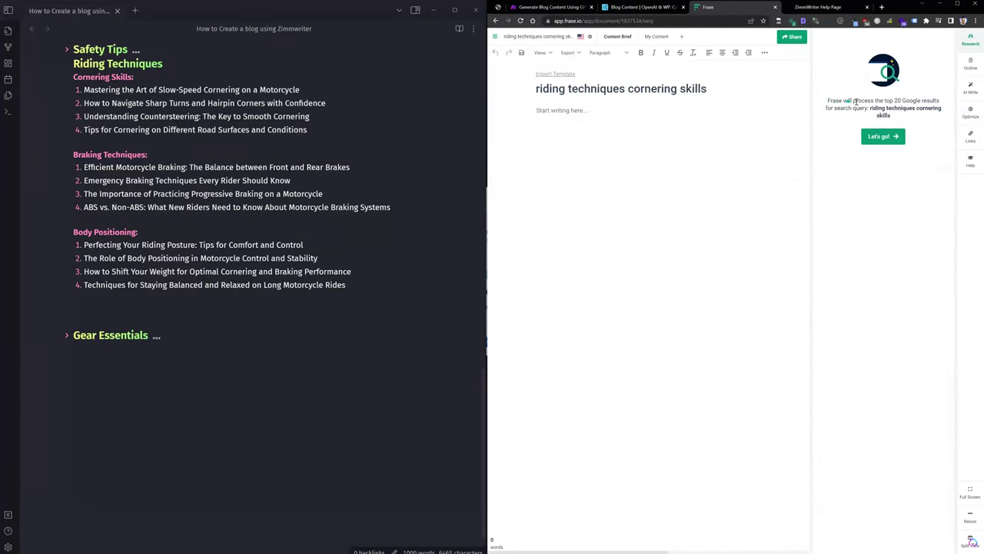
pyautogui.moveTo(853, 101); pyautogui.dragTo(829, 101)
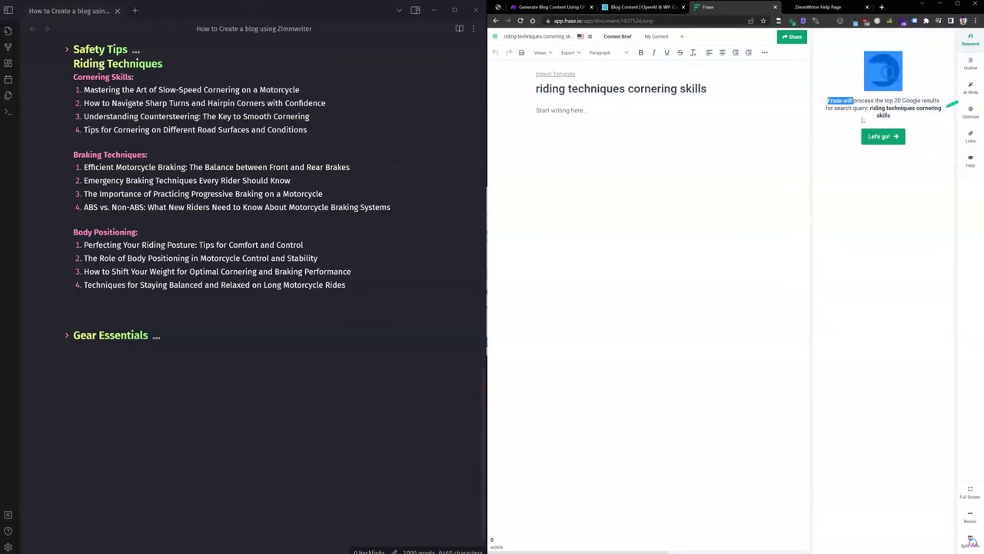
# Step: Run Frase's analysis of the top 20 Google results for the riding techniques cornering skills query
pyautogui.click(882, 138)
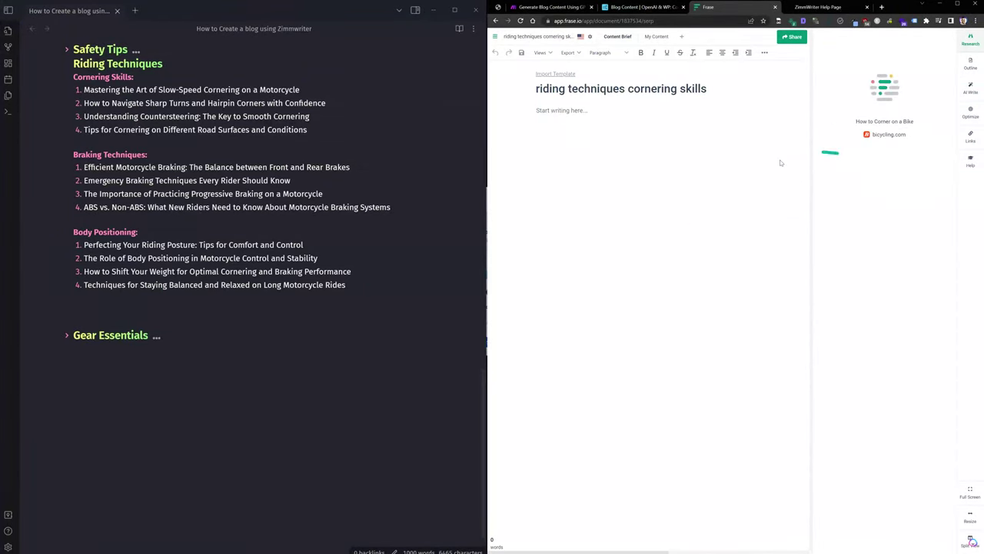
pyautogui.scroll(3, 35, 161)
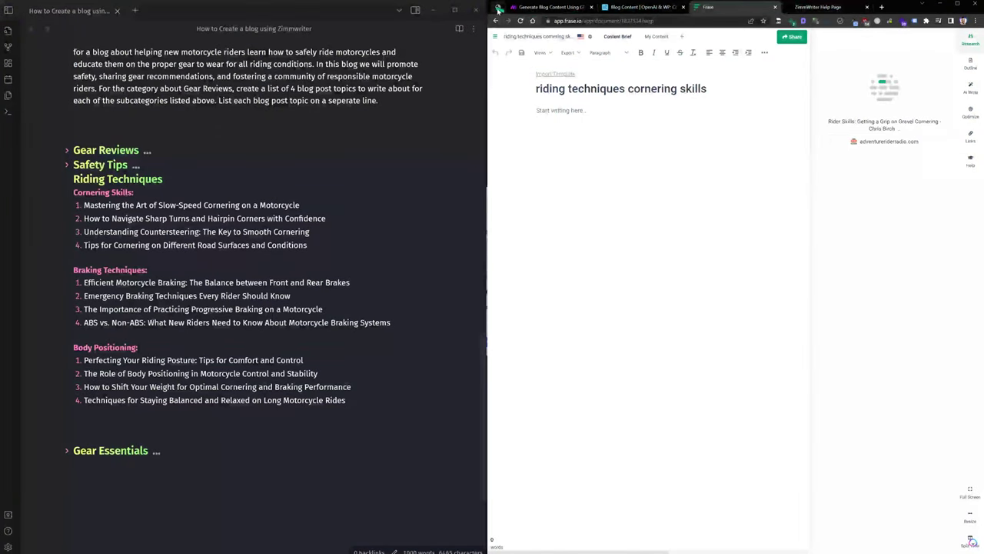
# Step: Switch to the MotoGearNation WordPress admin and bulk delete the existing post categories
pyautogui.click(506, 7)
pyautogui.moveTo(494, 35)
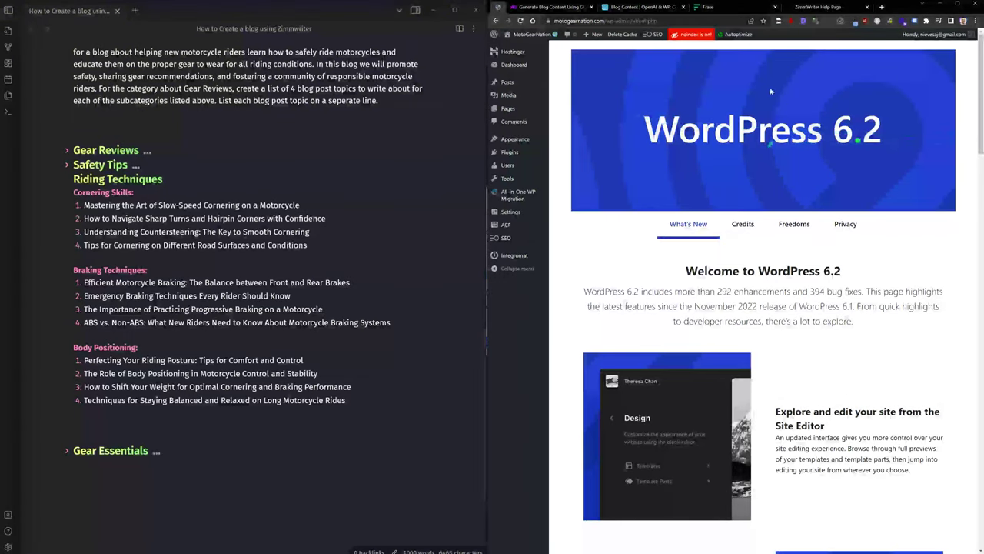
pyautogui.moveTo(513, 112)
pyautogui.moveTo(507, 82)
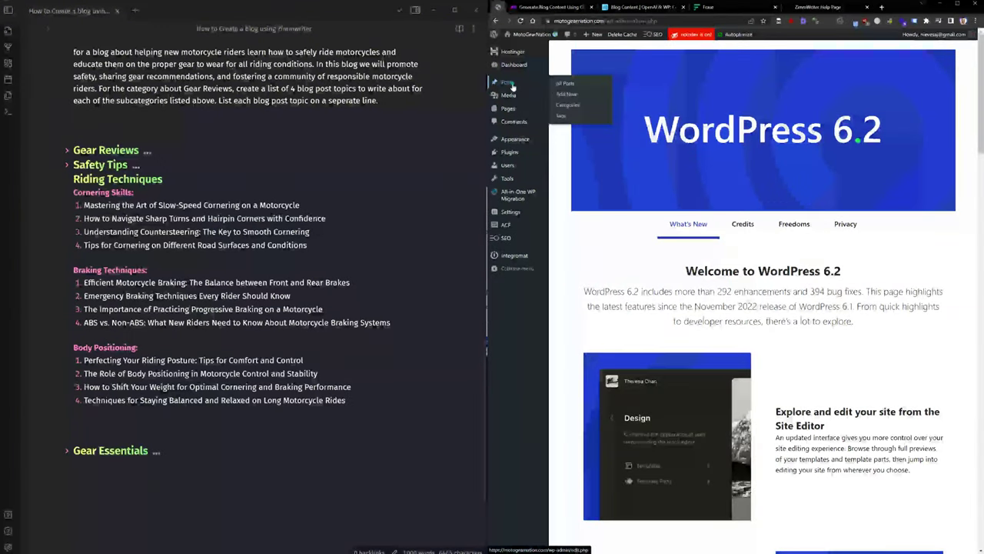
pyautogui.click(566, 104)
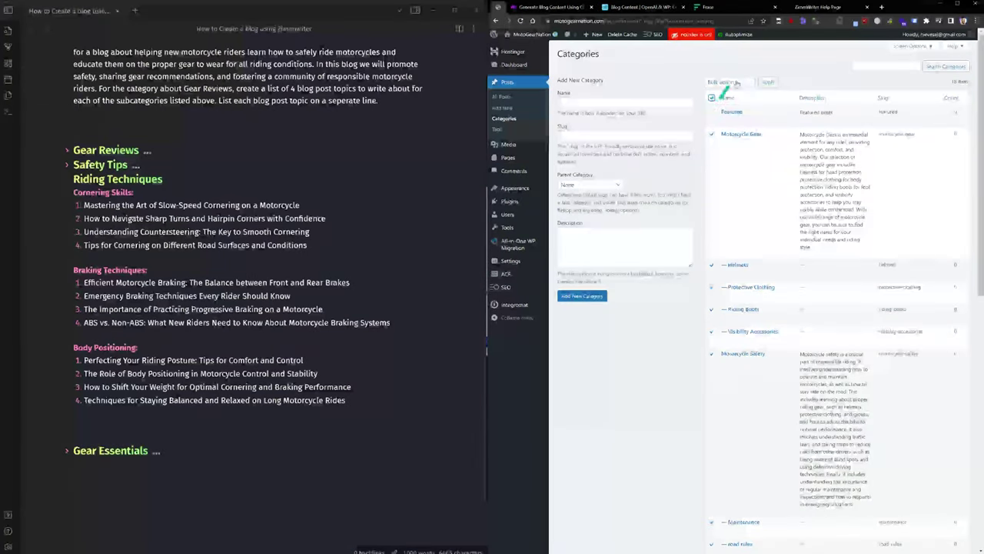
pyautogui.click(730, 82)
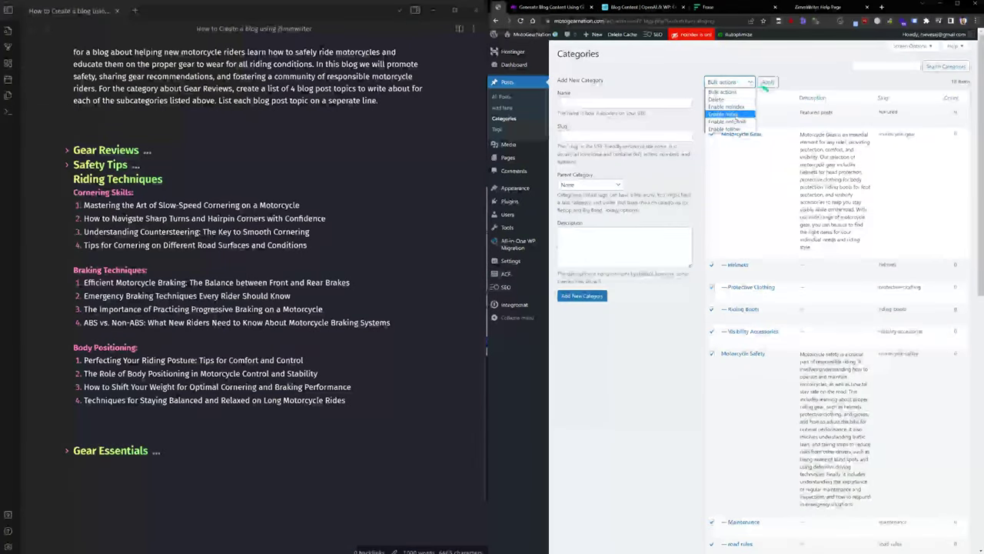
pyautogui.click(723, 96)
pyautogui.click(768, 83)
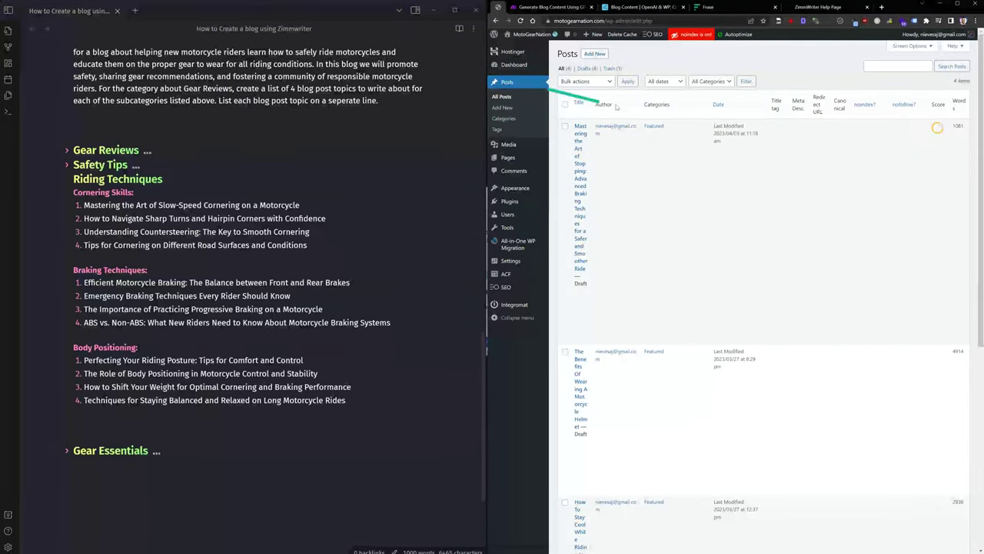
# Step: Move all draft posts in the WordPress posts list to the trash
pyautogui.click(584, 80)
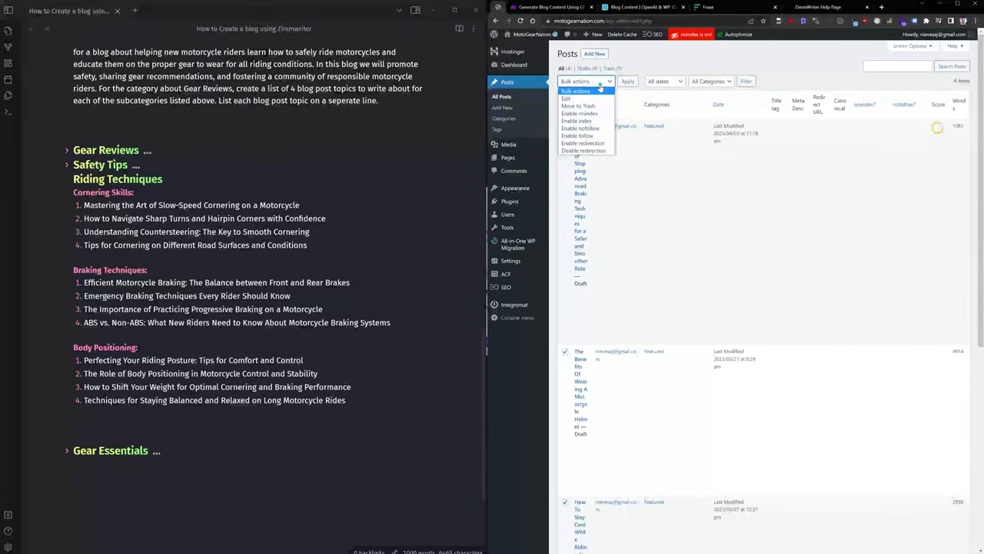
pyautogui.click(592, 105)
pyautogui.click(627, 81)
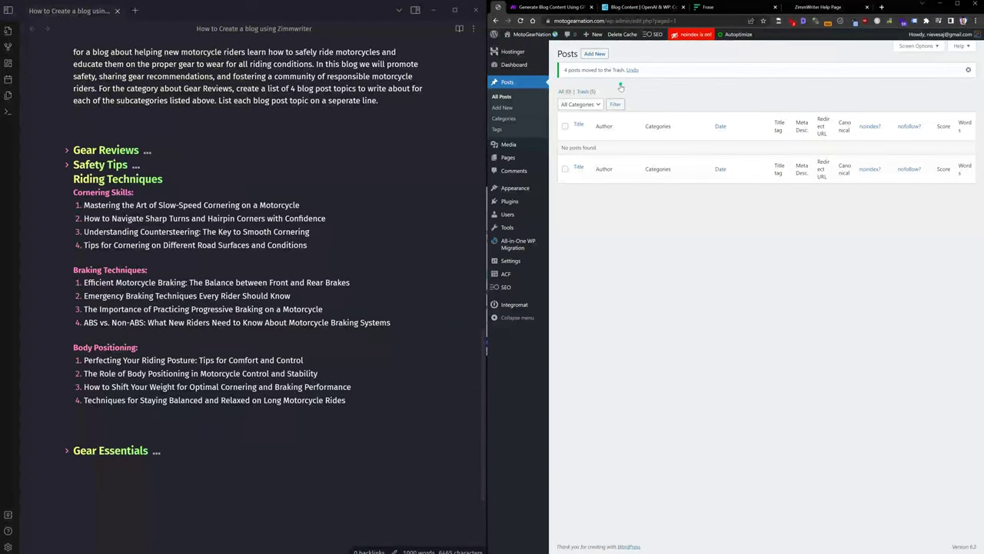
# Step: Check the Frase research results for the cornering skills query and return to the WordPress categories page
pyautogui.click(509, 129)
pyautogui.click(707, 7)
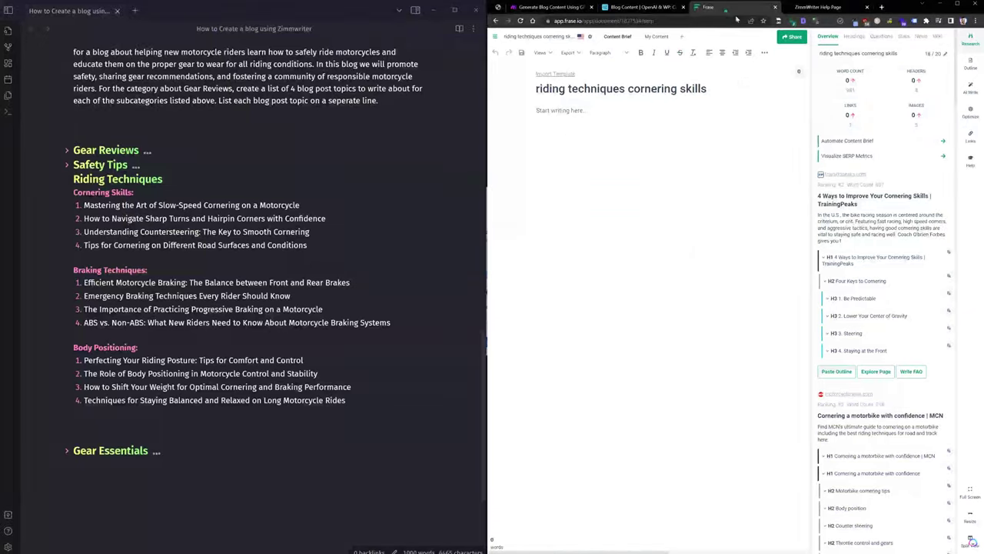
pyautogui.click(520, 7)
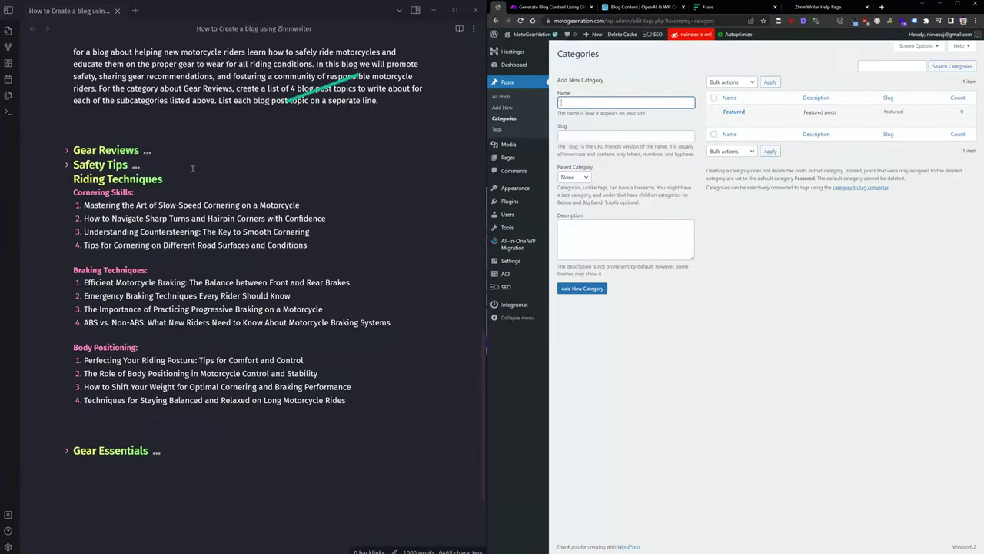
# Step: Add four top-level post categories: Gear Essentials, Riding Techniques, Safety Tips and Gear Reviews
pyautogui.moveTo(60, 371); pyautogui.dragTo(60, 412)
pyautogui.write('ssentials')
pyautogui.press('Return')
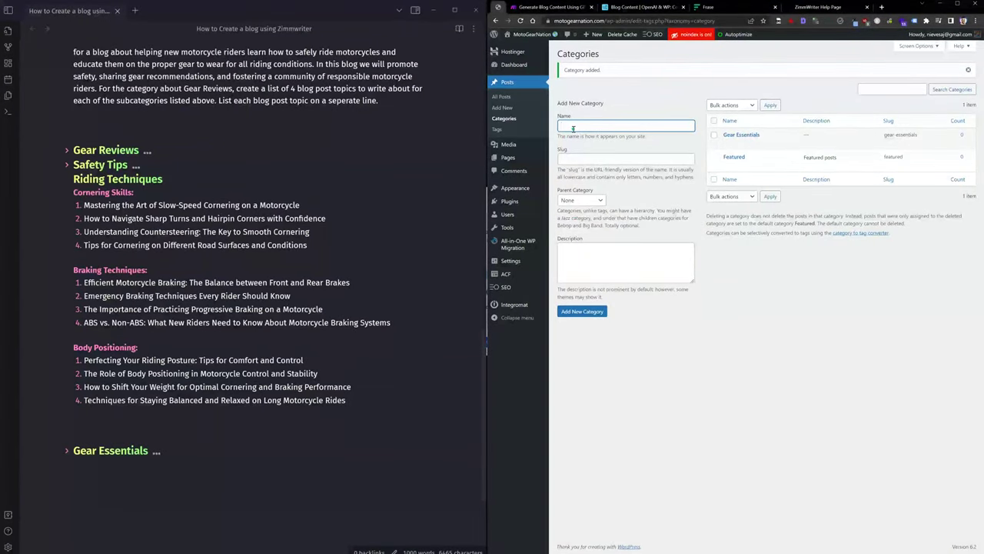
pyautogui.write('Riding Techniques')
pyautogui.press('Return')
pyautogui.write('Sa')
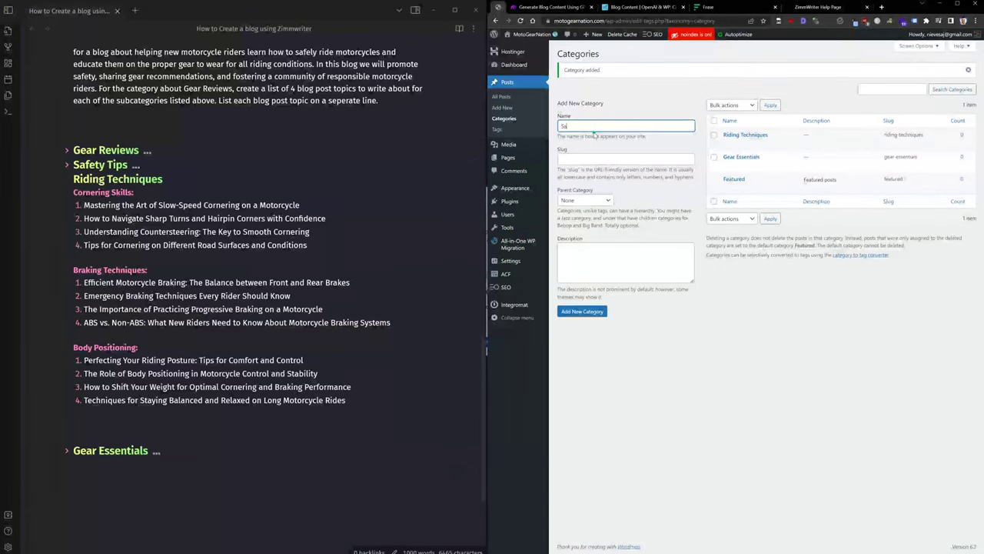
pyautogui.write('fety Tips')
pyautogui.press('Return')
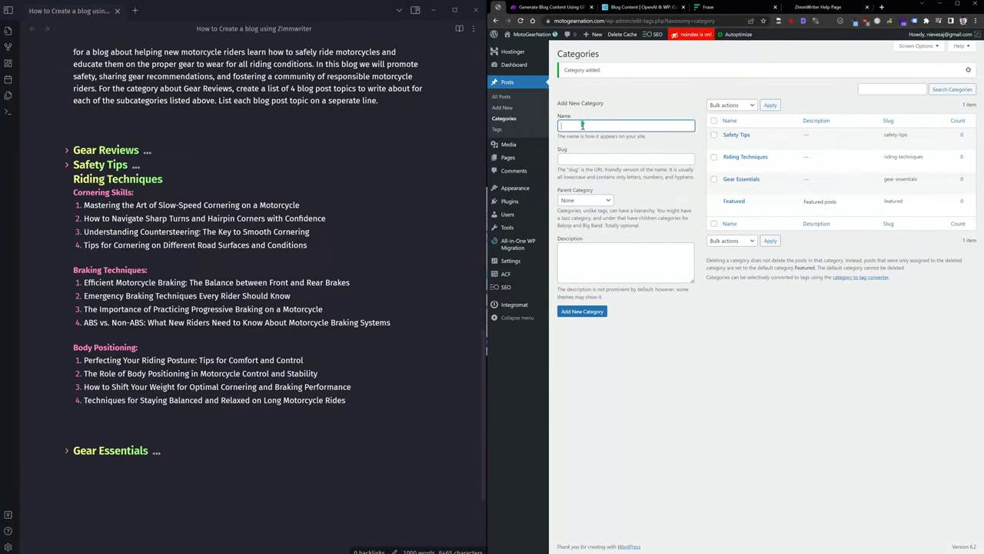
pyautogui.write('Gear Reviews')
pyautogui.click(592, 311)
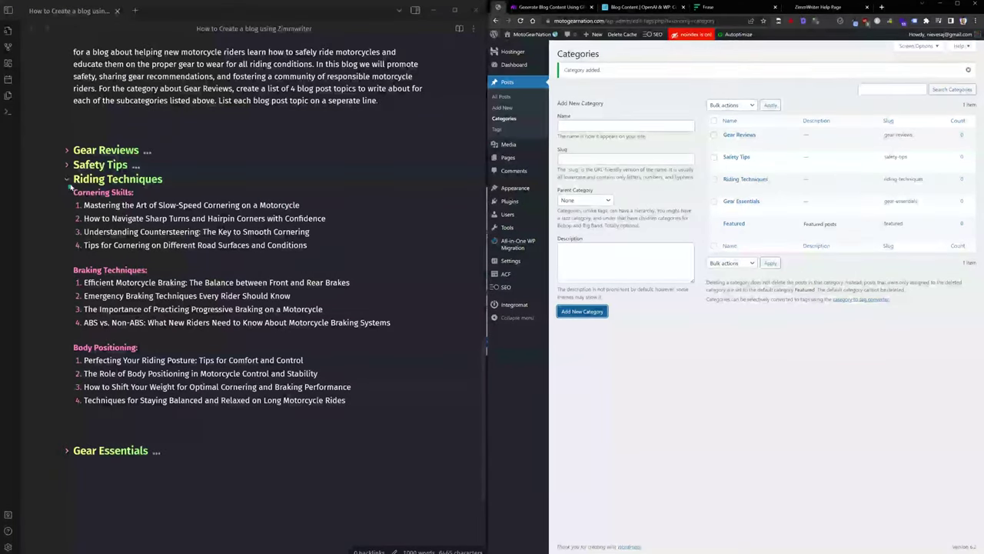
# Step: Add a Cornering Skills category with Riding Techniques as its parent
pyautogui.click(572, 127)
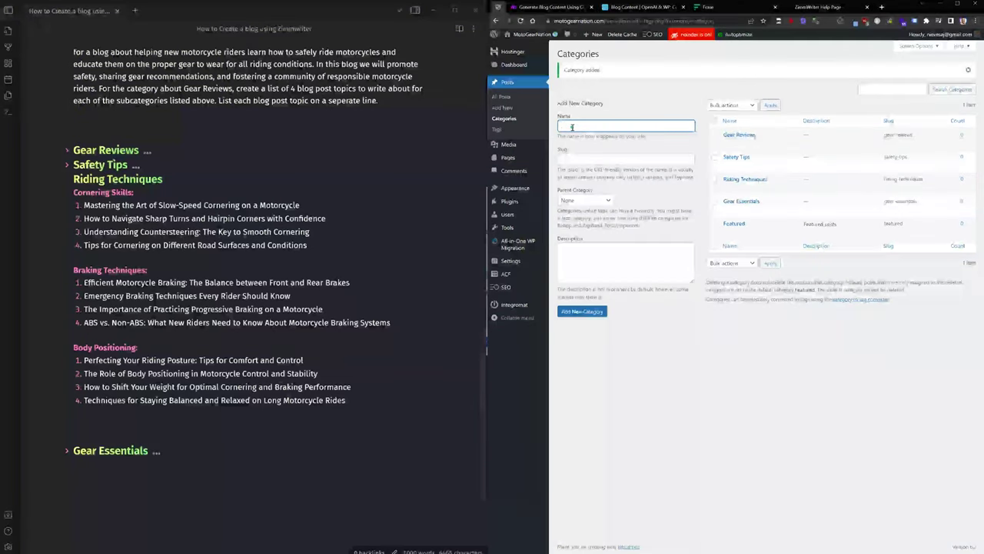
pyautogui.click(609, 201)
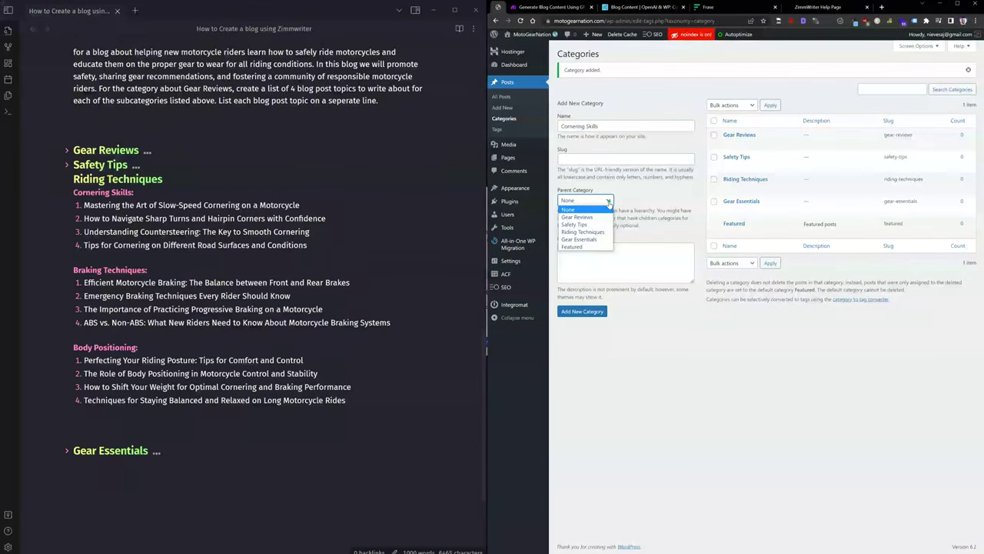
pyautogui.click(586, 230)
pyautogui.click(582, 310)
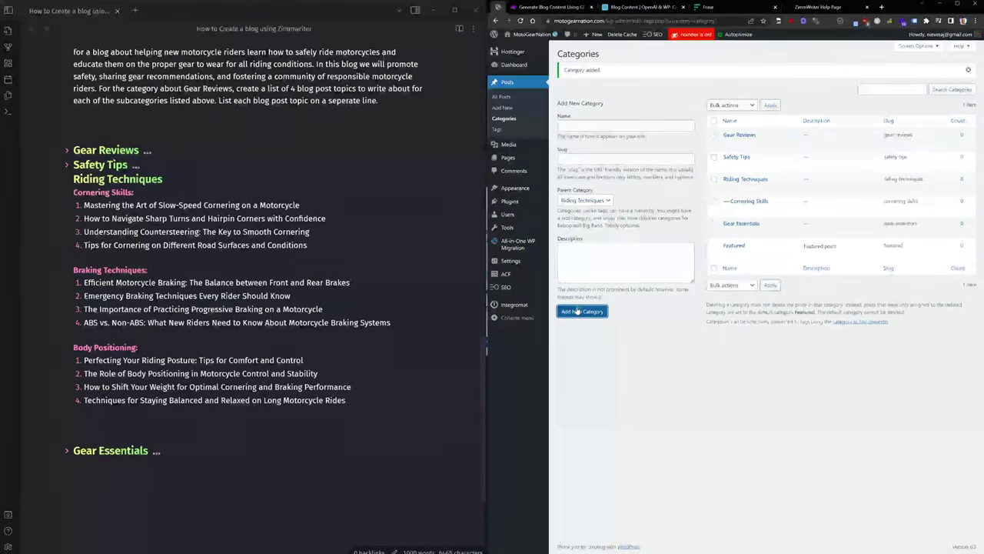
# Step: Copy the Braking Techniques heading from the note and add it as a subcategory of Riding Techniques
pyautogui.scroll(1, 77, 308)
pyautogui.click(78, 307)
pyautogui.moveTo(78, 308); pyautogui.dragTo(140, 308)
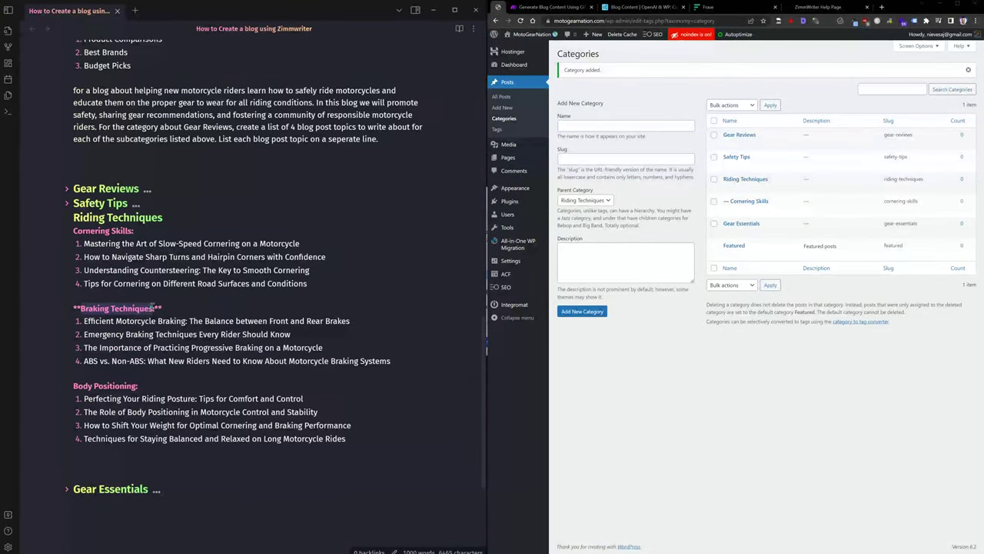
pyautogui.hotkey('ctrl', 'c')
pyautogui.click(583, 127)
pyautogui.hotkey('ctrl', 'v')
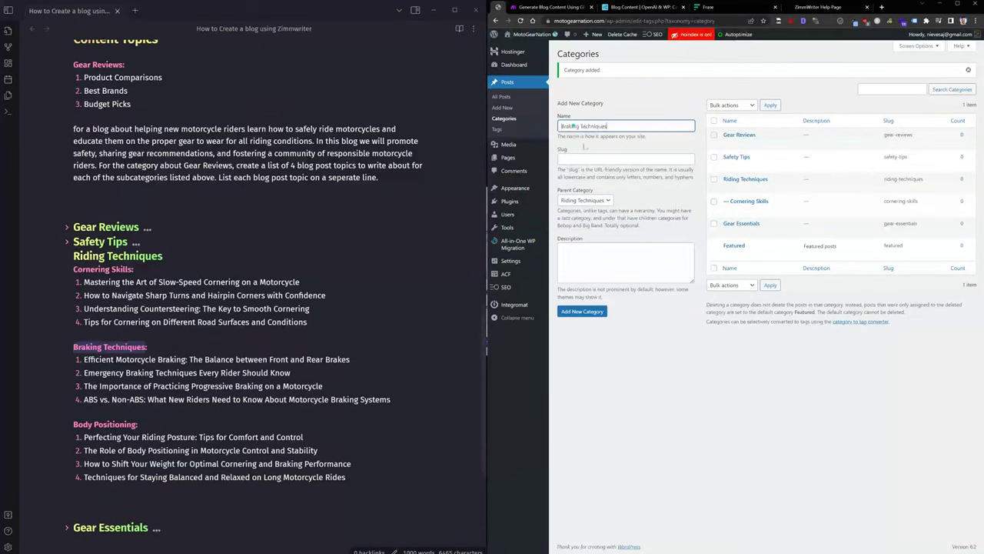
pyautogui.click(582, 312)
# Step: Copy the Body Positioning heading from the note and add it, without asterisks, as a subcategory of Riding Techniques
pyautogui.click(125, 425)
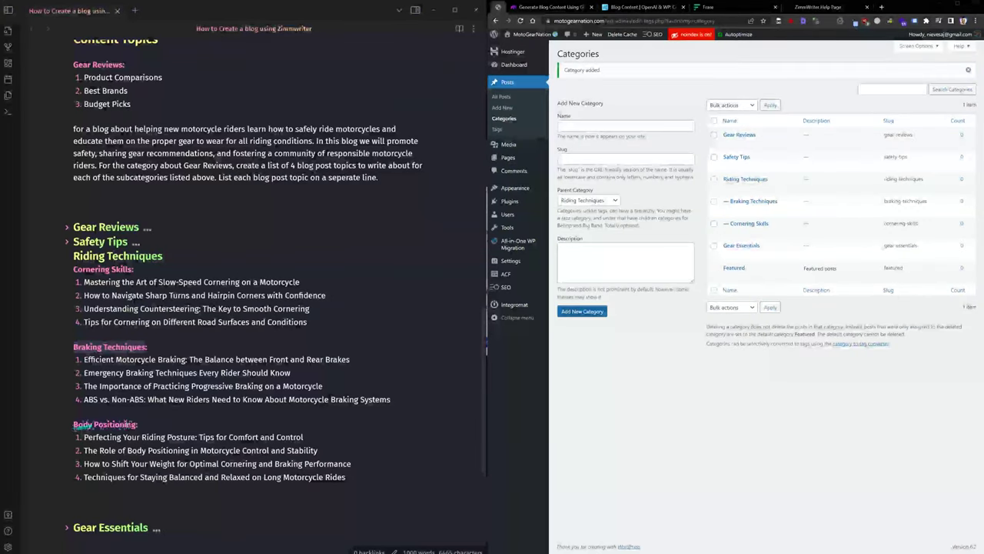
pyautogui.moveTo(124, 425); pyautogui.dragTo(137, 424)
pyautogui.hotkey('ctrl', 'c')
pyautogui.click(582, 127)
pyautogui.hotkey('ctrl', 'v')
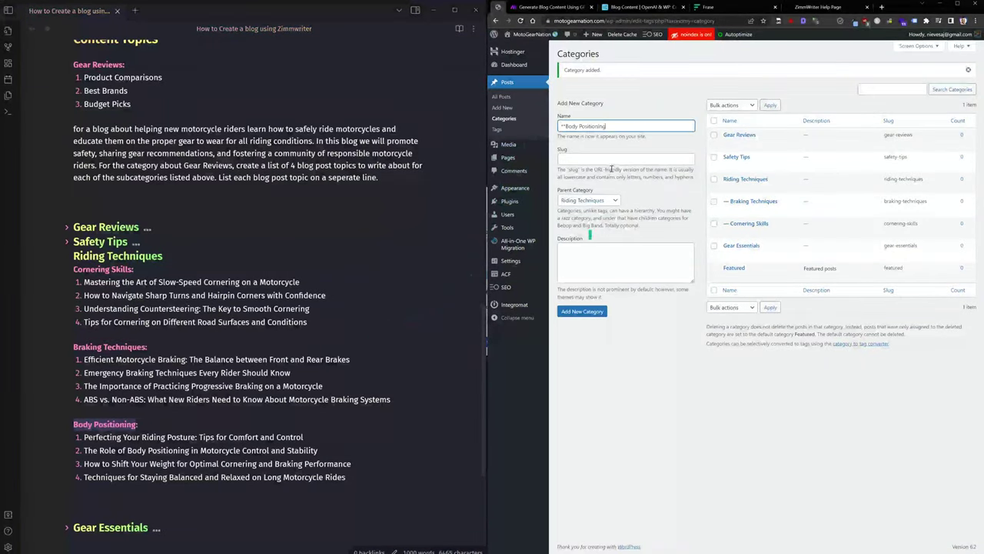
pyautogui.click(596, 312)
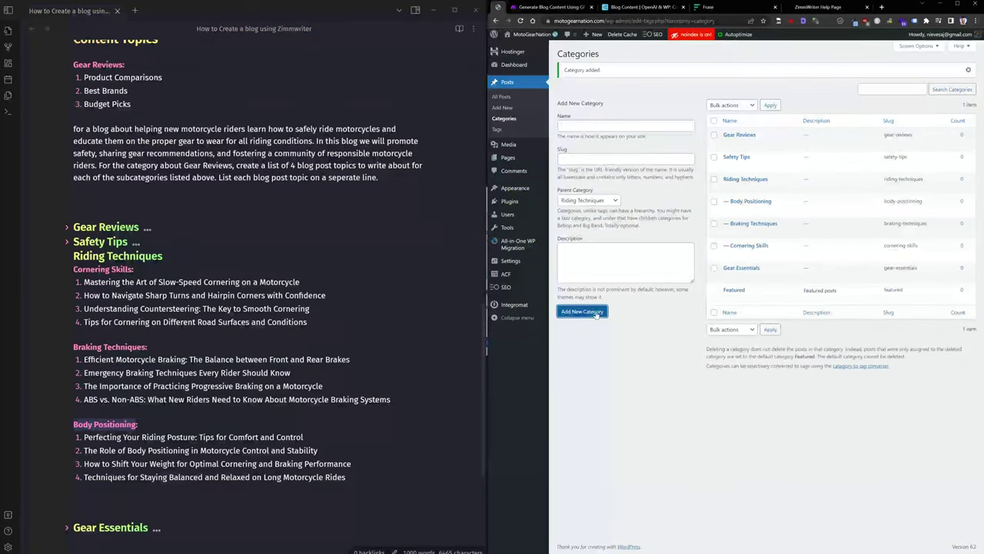
# Step: Expand the note's Gear Essentials section, collapse Riding Techniques, and add a Helmets category with Gear Essentials as its parent
pyautogui.click(588, 200)
pyautogui.click(579, 261)
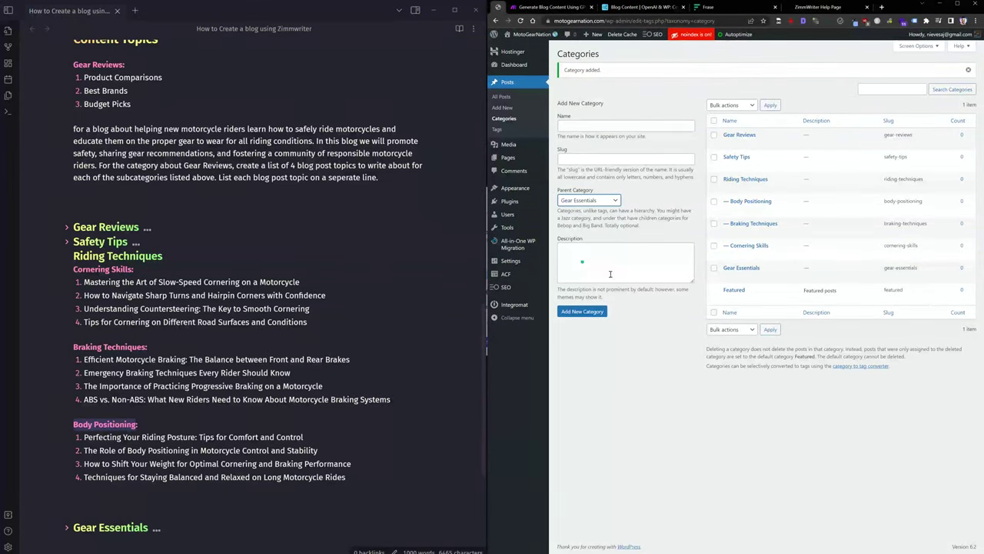
pyautogui.scroll(-4, 351, 307)
pyautogui.click(67, 412)
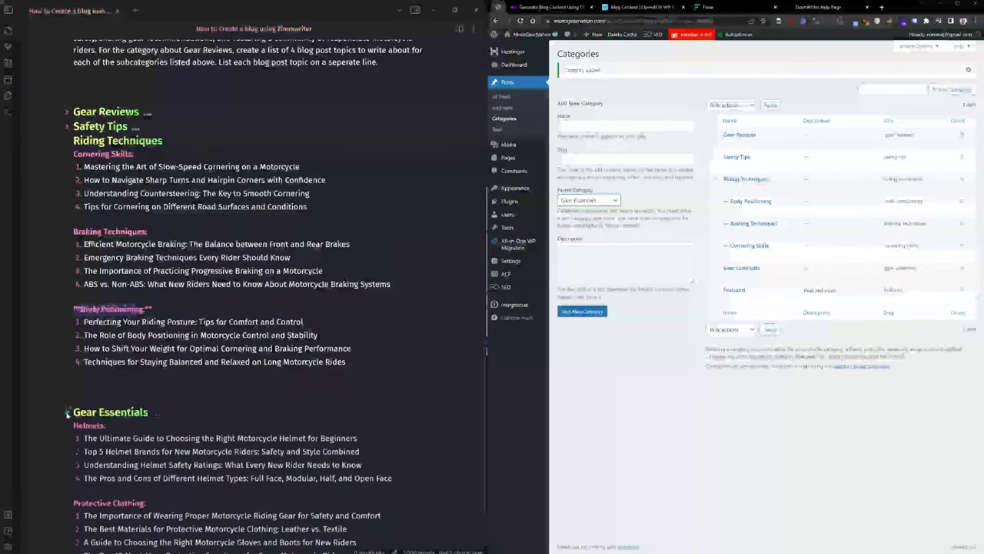
pyautogui.click(67, 139)
pyautogui.click(619, 124)
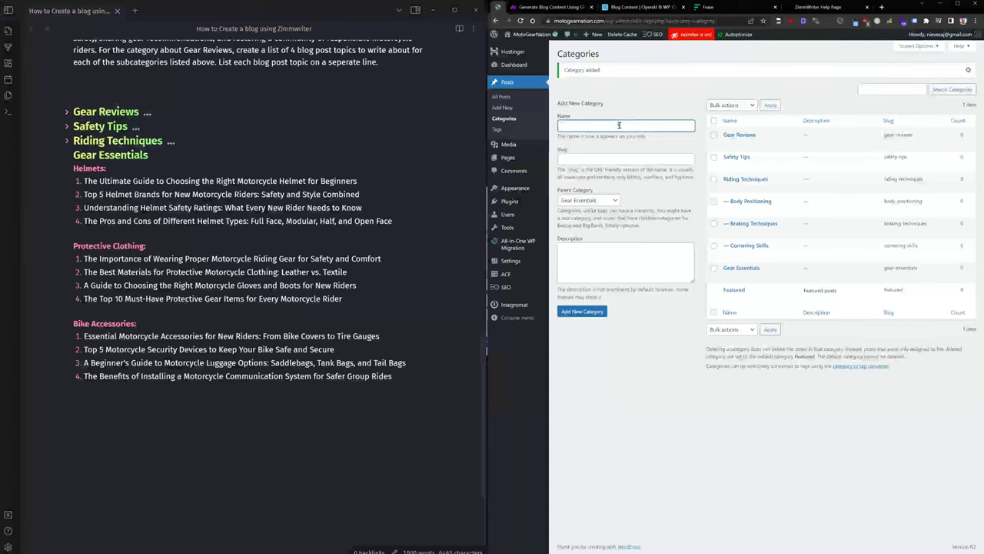
pyautogui.write('Helmets')
pyautogui.click(567, 311)
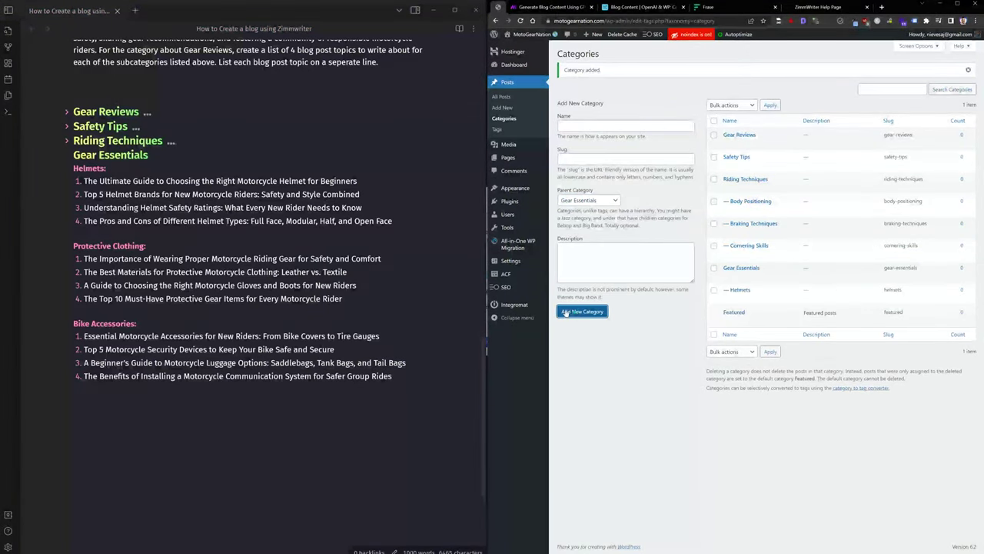
# Step: Add Protective Clothing and Bike Accessories as further subcategories of Gear Essentials
pyautogui.click(643, 126)
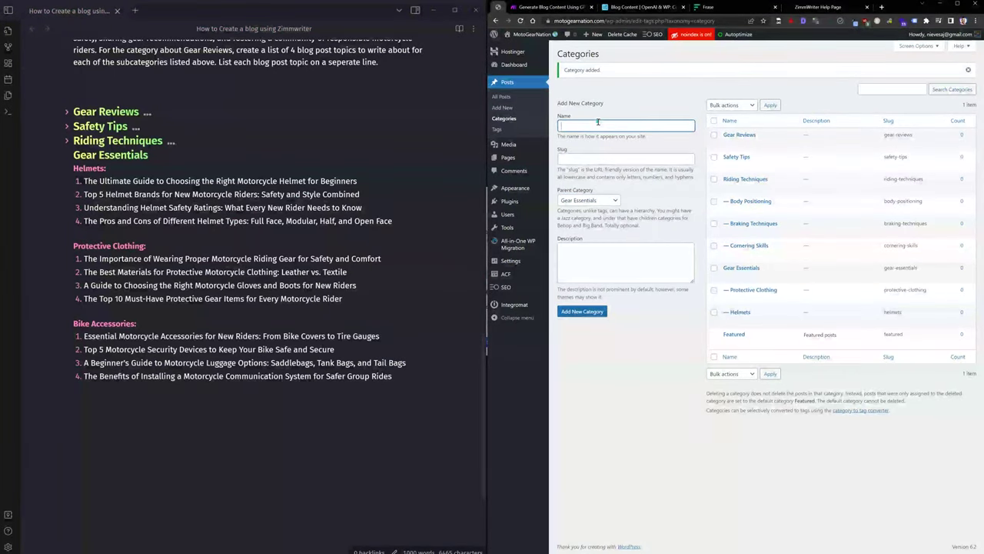
pyautogui.write('Bike Accessories')
pyautogui.click(598, 313)
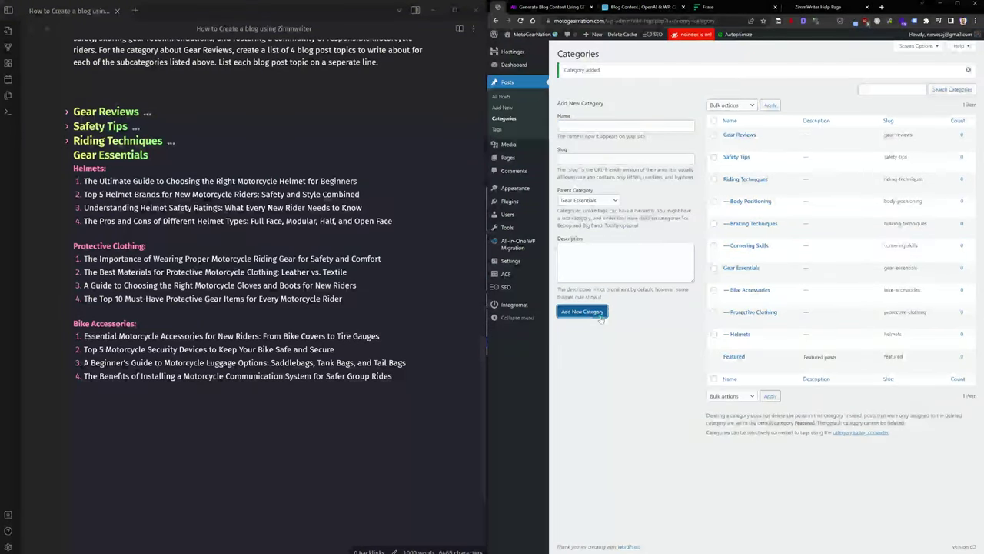
# Step: Show the note's Safety Tips topics and add a Traffic Navigation category with Safety Tips as its parent
pyautogui.click(66, 154)
pyautogui.click(67, 242)
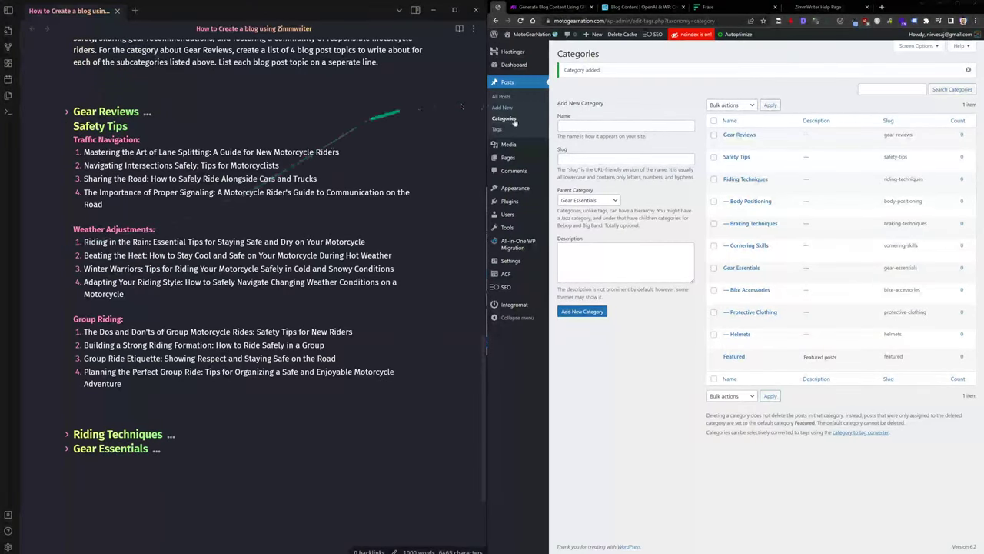
pyautogui.click(588, 200)
pyautogui.click(584, 338)
pyautogui.click(572, 127)
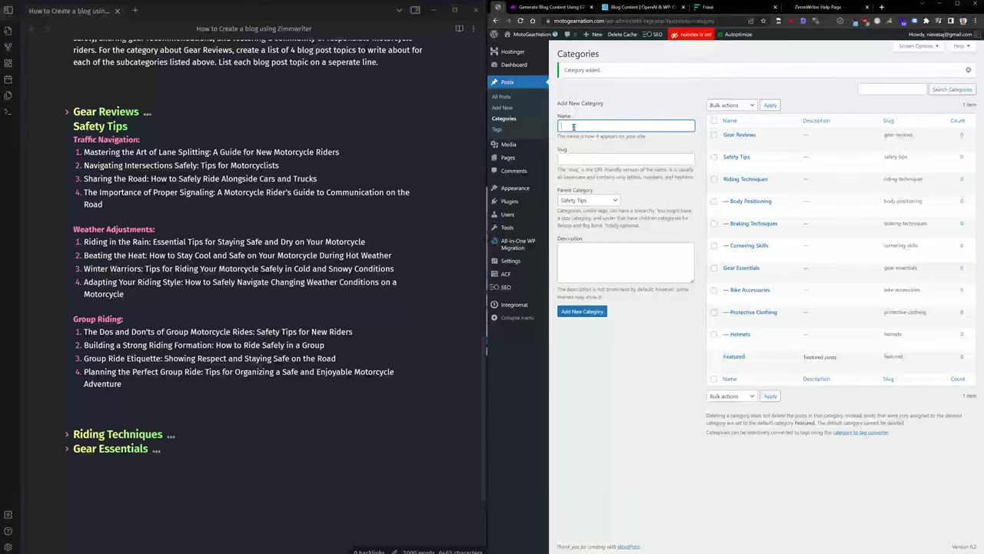
pyautogui.write('TRaf')
pyautogui.press('BackSpace')
pyautogui.write('raffic Navigat')
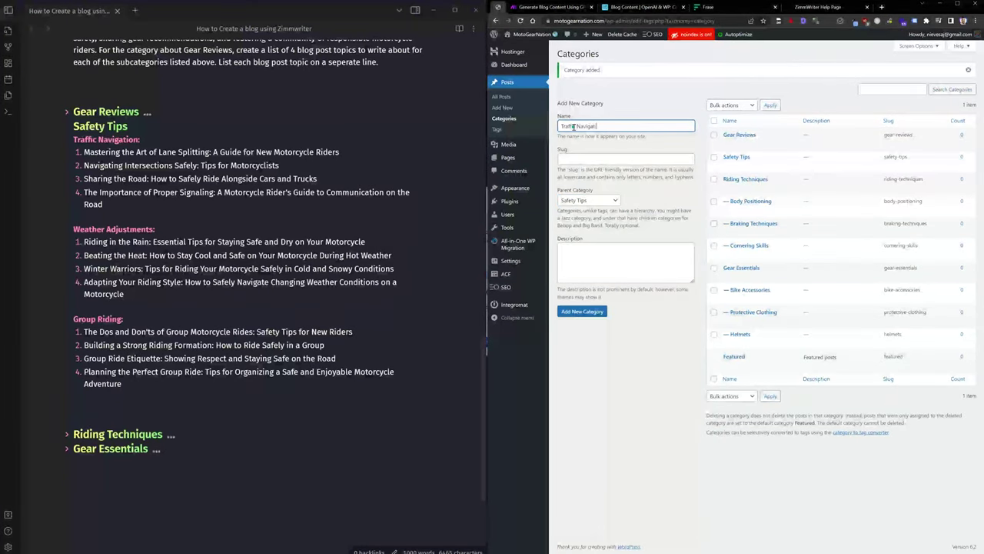
pyautogui.write('ion')
pyautogui.click(582, 311)
# Step: Add Weather Adjustments and Group Riding as further subcategories of Safety Tips
pyautogui.click(624, 124)
pyautogui.write('Weather')
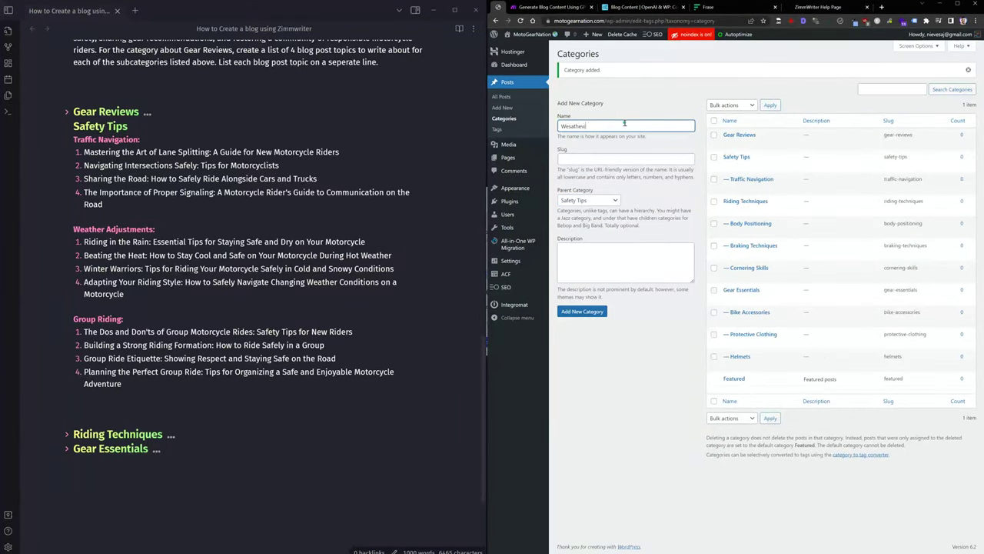
pyautogui.write(' Adjustments')
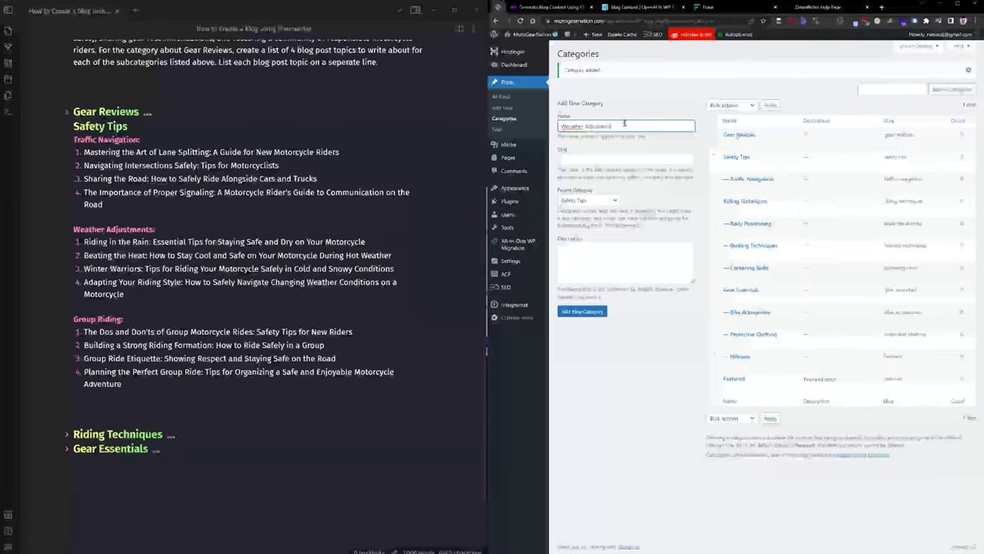
pyautogui.press('Return')
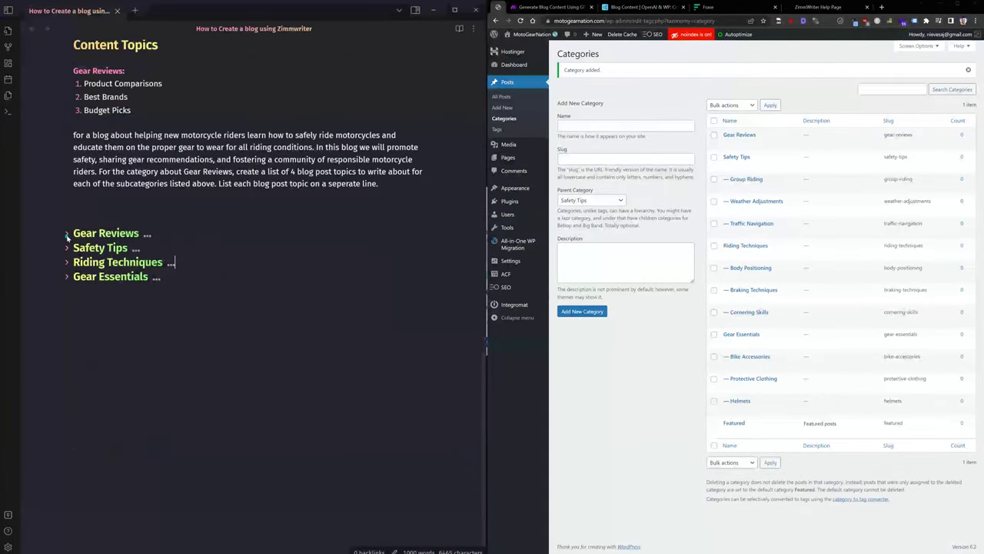
# Step: Expand the note's Gear Reviews section and add a Product Comparisons category with Gear Reviews as its parent
pyautogui.click(67, 234)
pyautogui.scroll(-3, 385, 203)
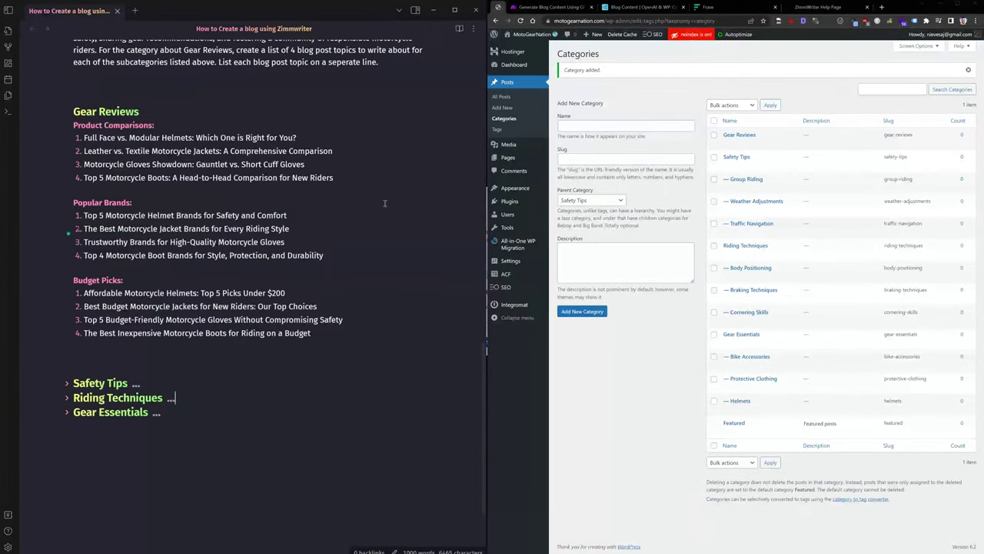
pyautogui.click(573, 201)
pyautogui.click(577, 215)
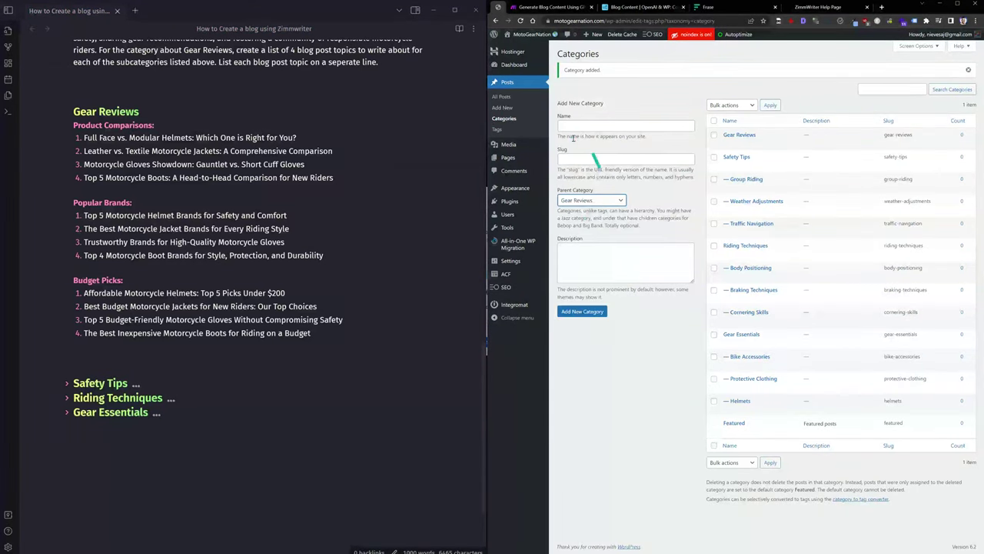
pyautogui.click(572, 126)
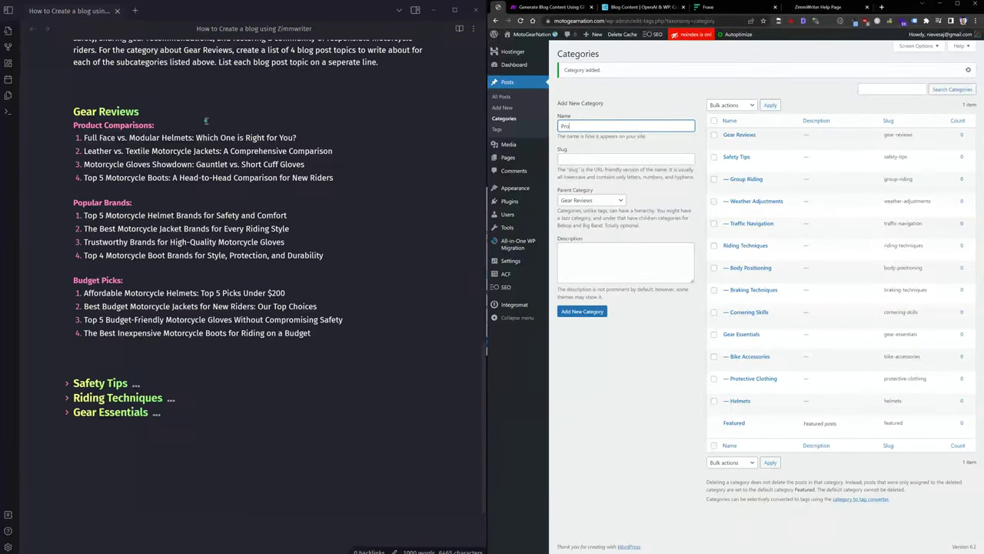
pyautogui.write('Product Comparisons')
pyautogui.press('Return')
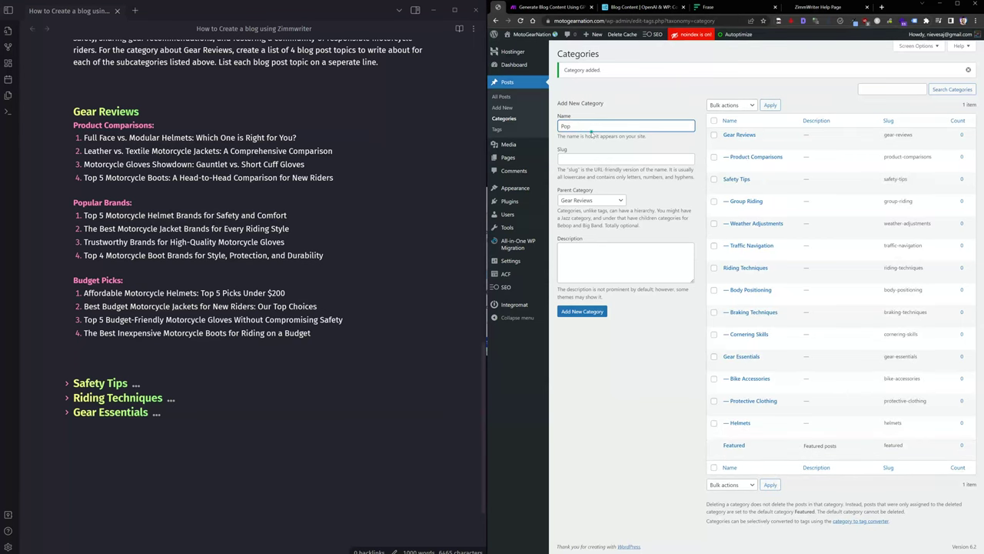
# Step: Add Popular Brands and Budget Picks as further subcategories of Gear Reviews
pyautogui.write('Popular Brands')
pyautogui.press('Return')
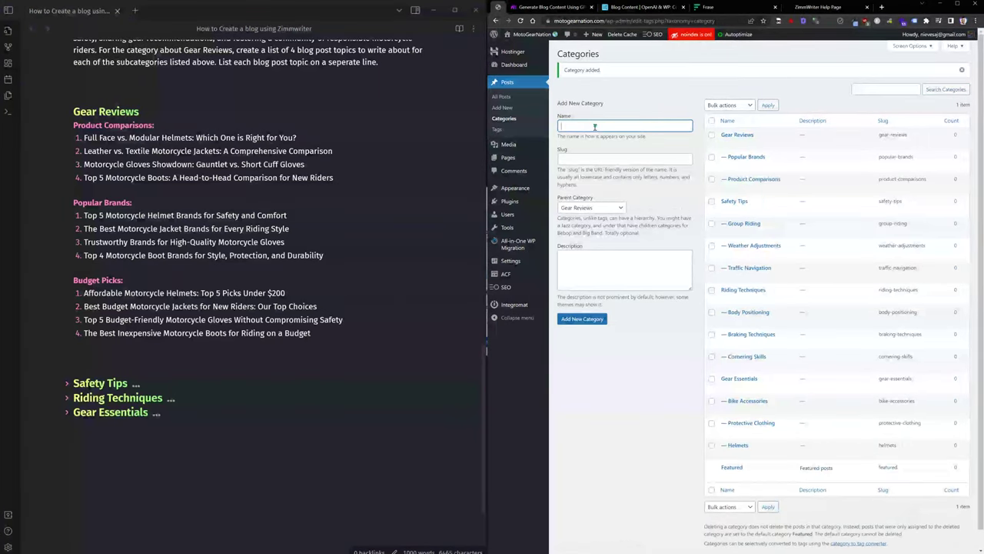
pyautogui.write('Budget Picks')
pyautogui.press('Return')
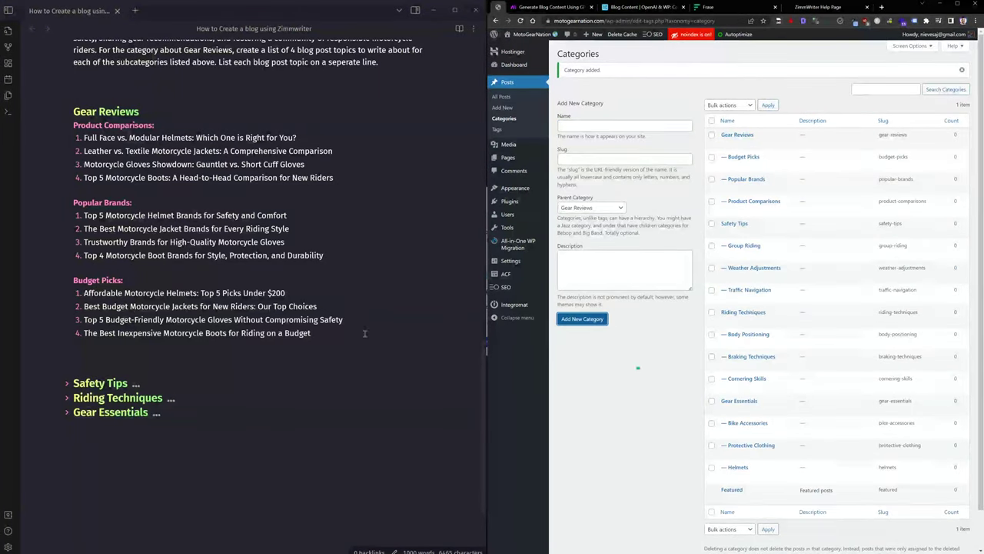
# Step: Collapse the note's Gear Reviews section, expand Safety Tips, and reload the WordPress category list
pyautogui.click(66, 111)
pyautogui.click(67, 249)
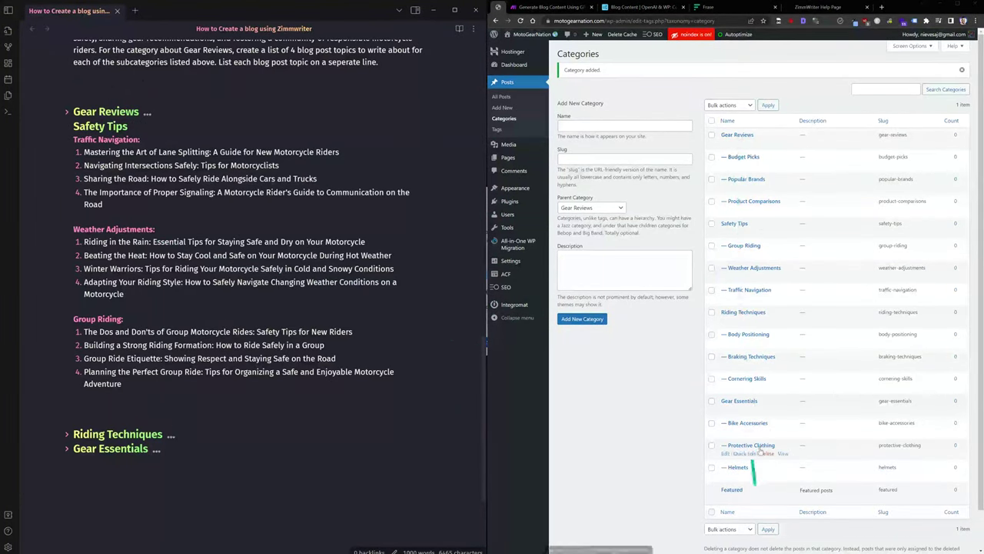
pyautogui.press('F5')
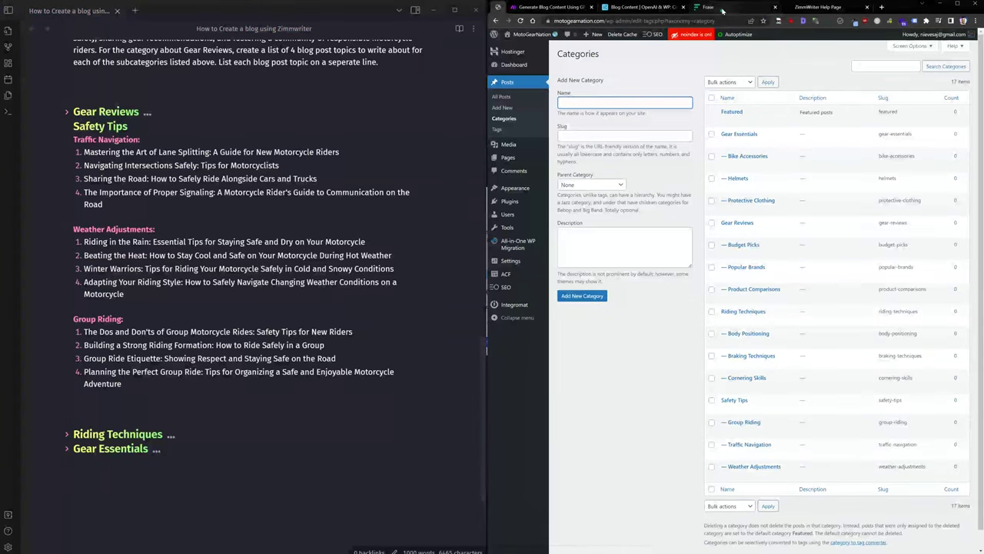
# Step: Switch to Frase and export the SERP data of the "riding techniques cornering skills" document as an Excel file
pyautogui.click(725, 11)
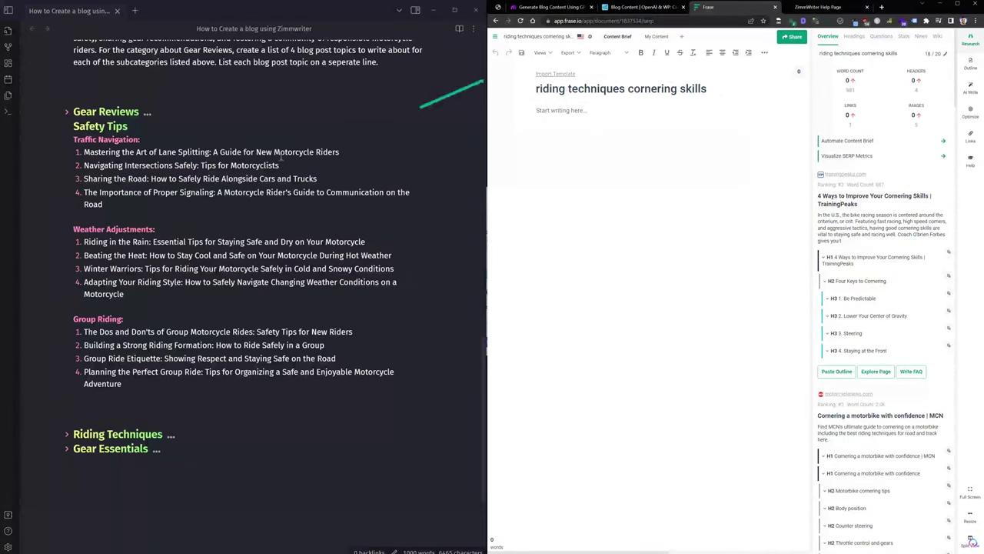
pyautogui.scroll(1, 121, 162)
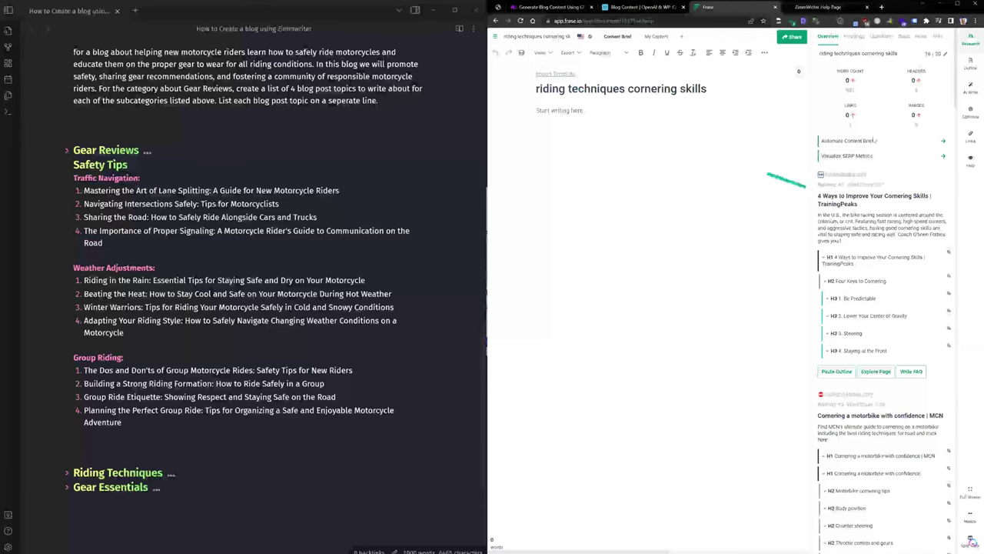
pyautogui.click(569, 52)
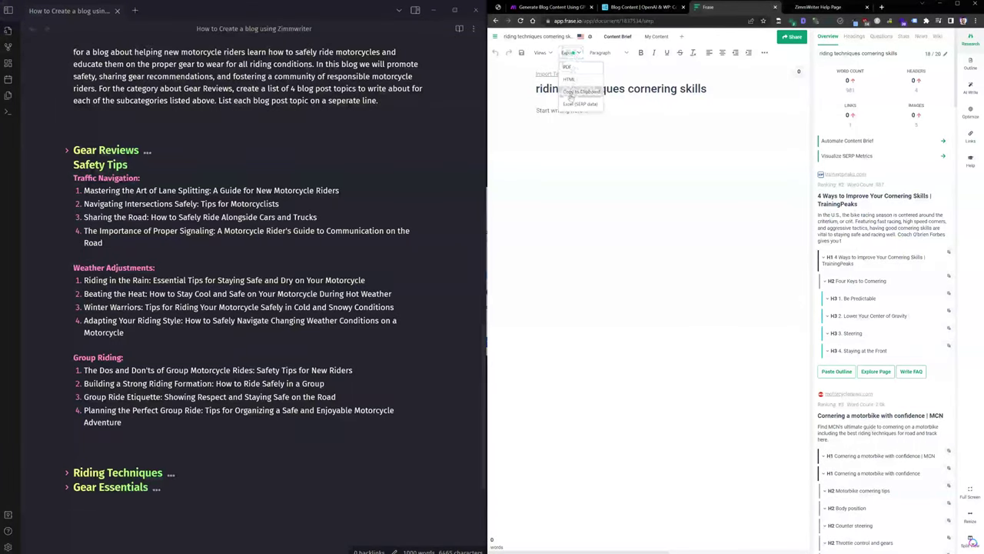
pyautogui.click(579, 104)
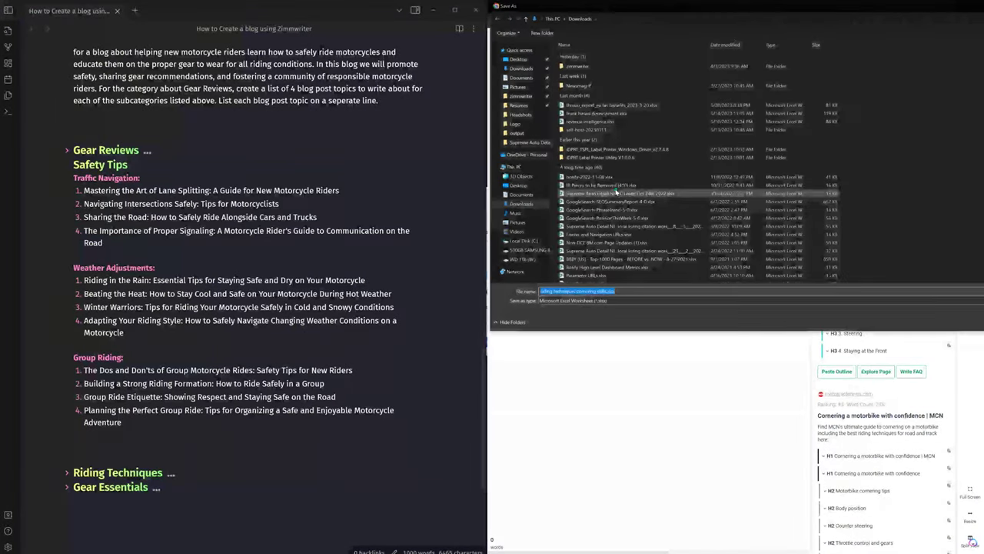
# Step: Save the exported workbook as "riding techniques cornering skills.xlsx" in Downloads and look through its Headers, Topics and SERP sheets
pyautogui.press('Return')
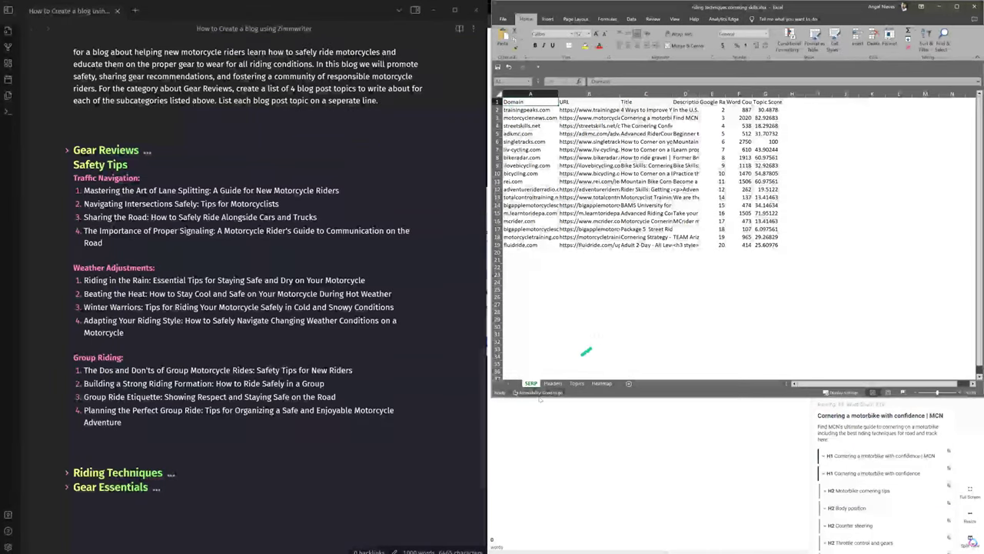
pyautogui.click(553, 383)
pyautogui.click(576, 383)
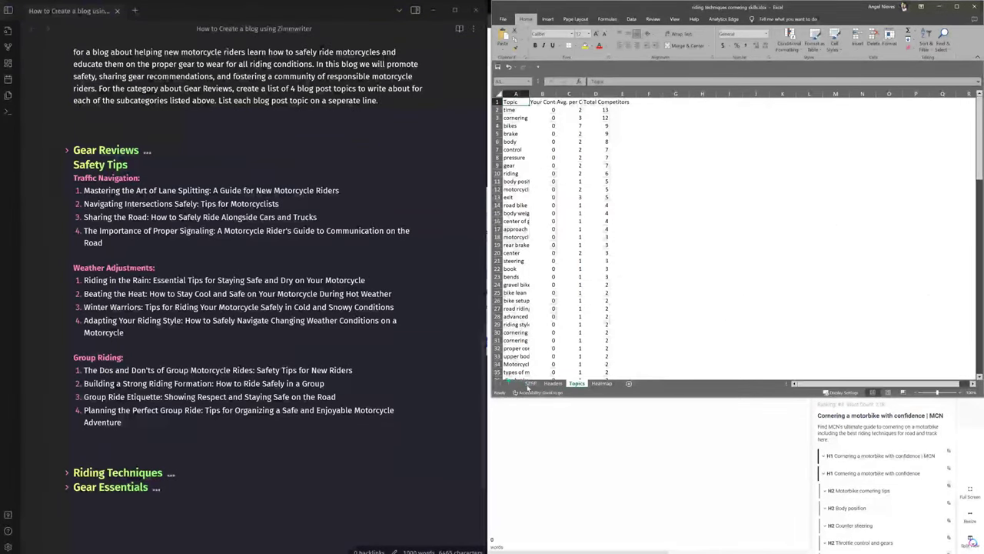
pyautogui.click(530, 383)
pyautogui.click(605, 444)
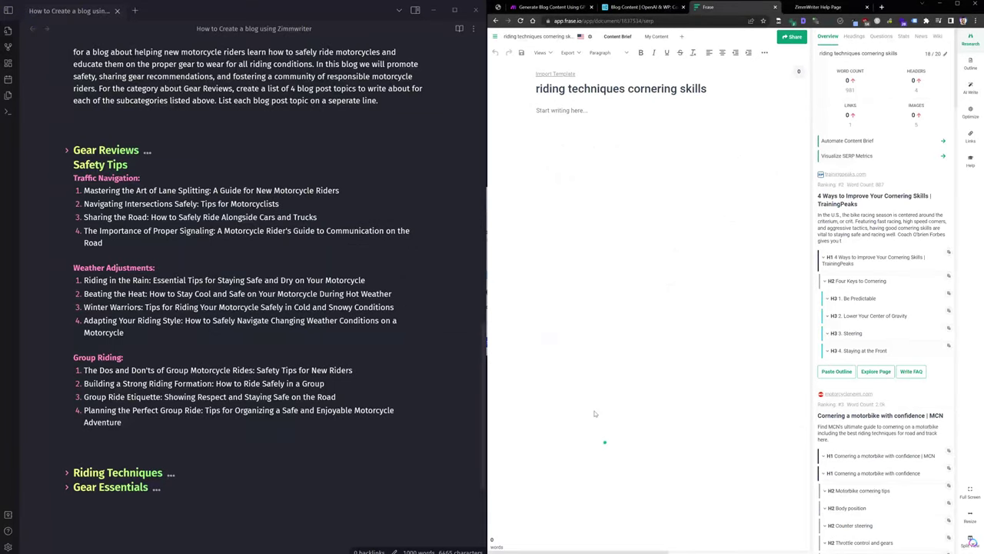
# Step: Switch to ZimmWriter, open the SEO Blog Writer and place its window over the empty Frase document
pyautogui.hotkey('alt', 'Tab')
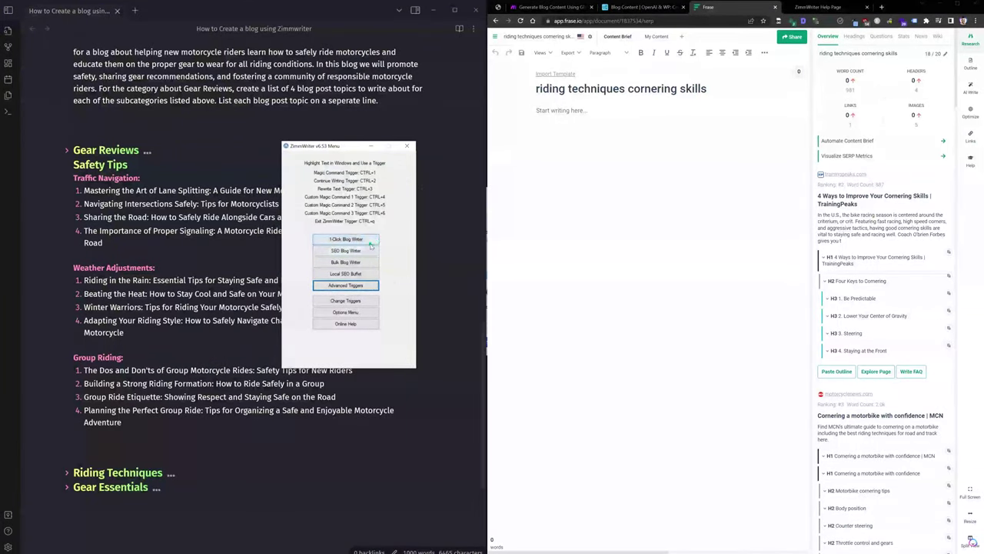
pyautogui.click(358, 262)
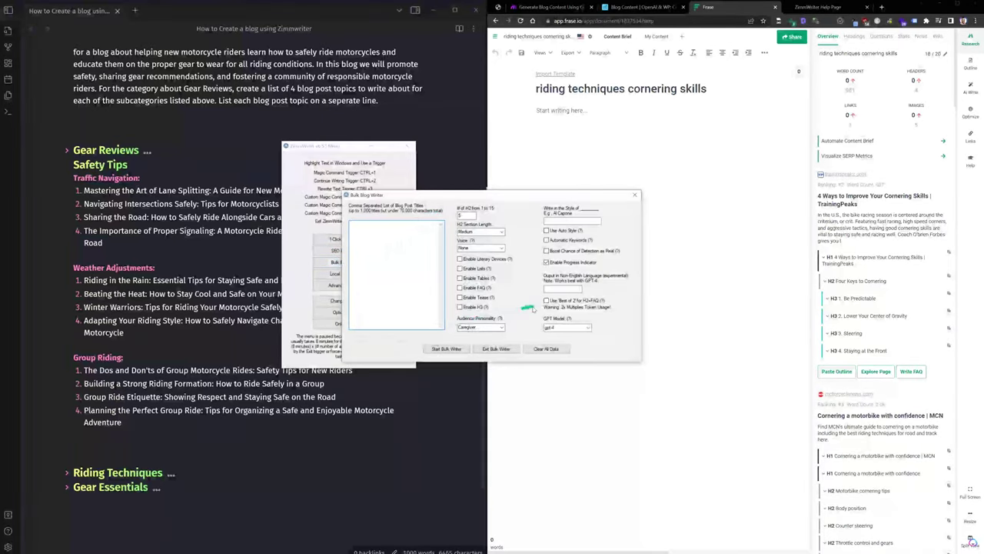
pyautogui.click(634, 196)
pyautogui.click(338, 250)
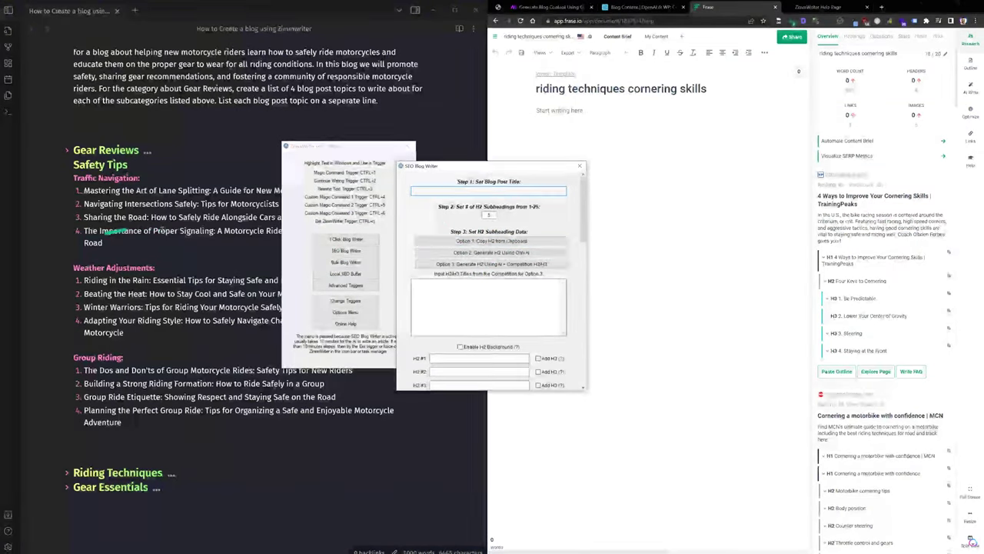
pyautogui.moveTo(458, 167); pyautogui.dragTo(553, 206)
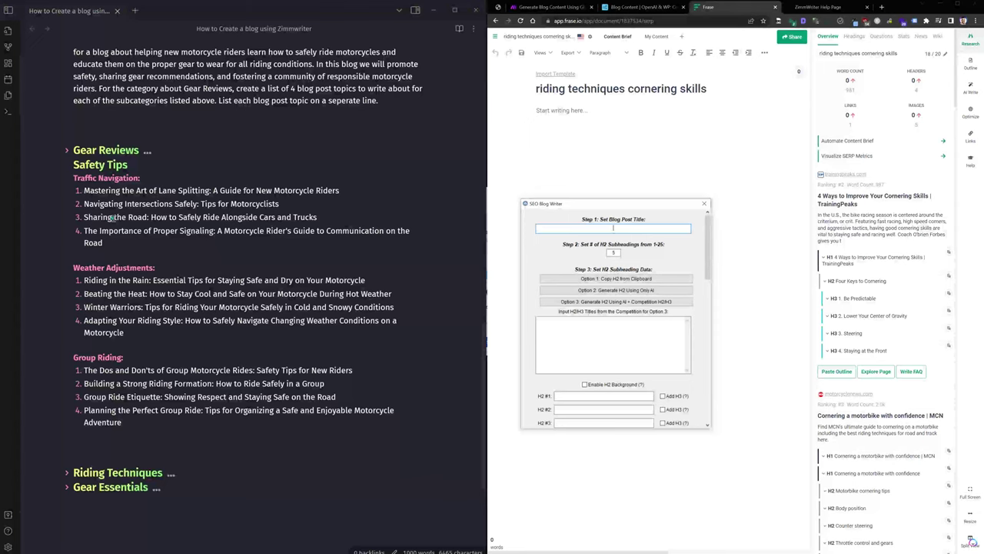
# Step: Copy "Mastering the Art of Slow-Speed Cornering on a Motorcycle" from the Riding Techniques notes into the blog post title
pyautogui.click(66, 164)
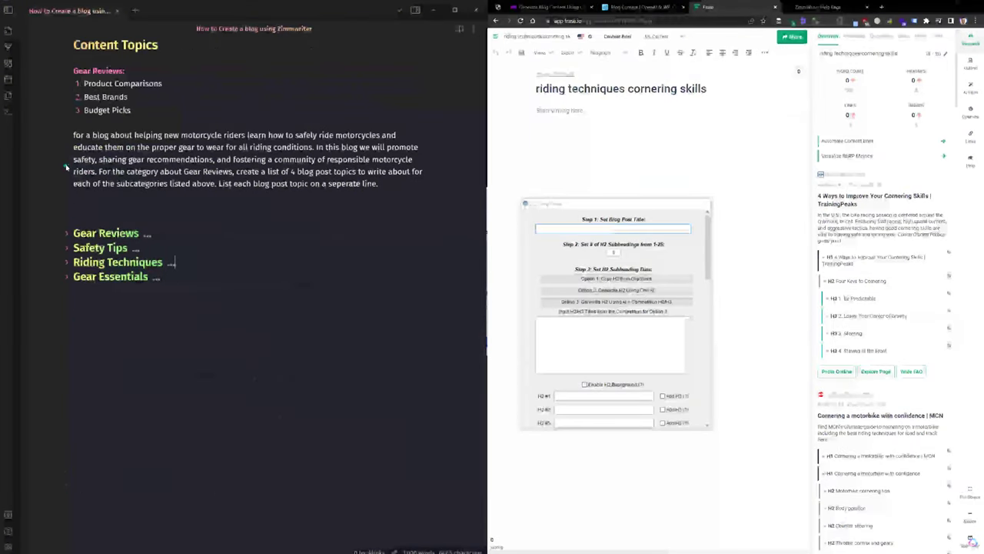
pyautogui.click(67, 263)
pyautogui.tripleClick(91, 205)
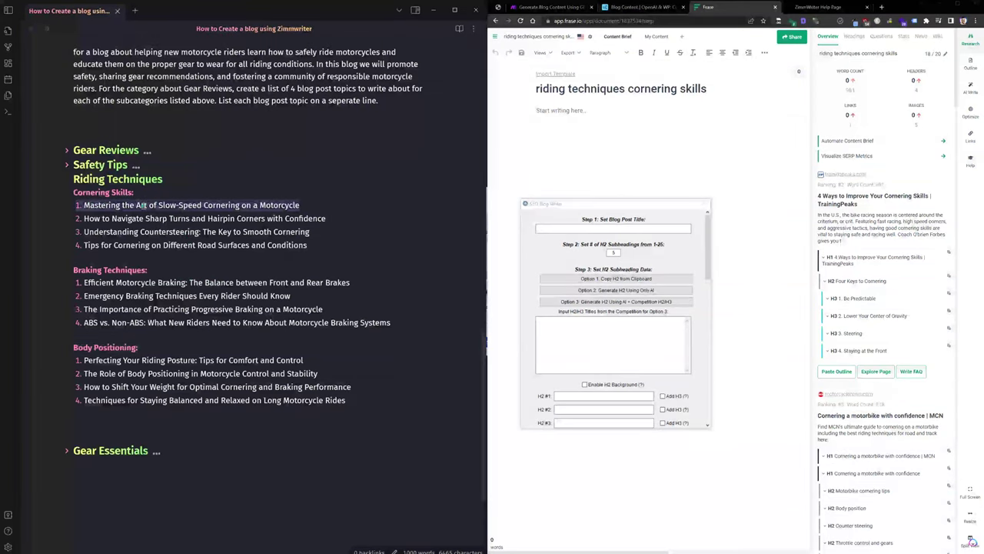
pyautogui.click(613, 228)
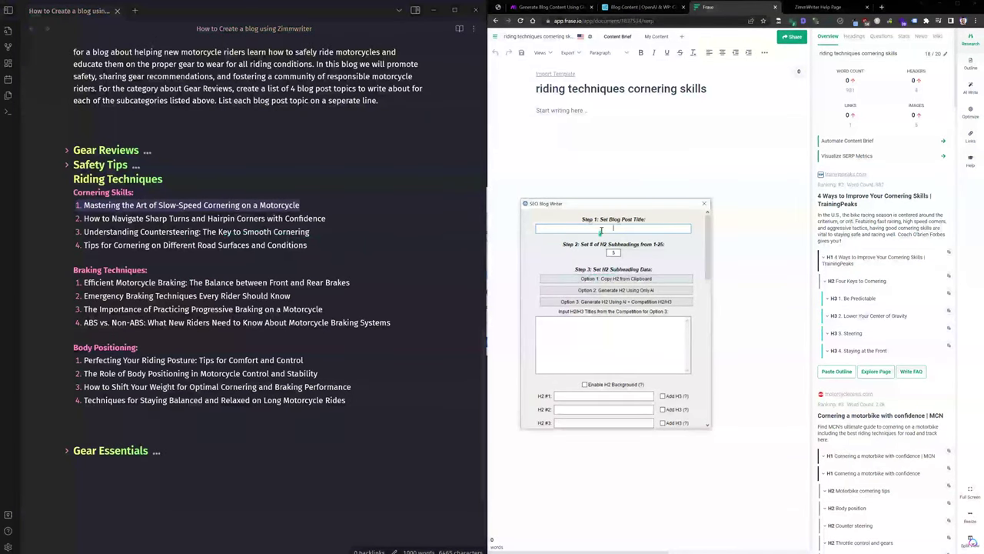
pyautogui.write('1. Mastering the Art of Slow-Speed Cornering on a Motorcycle')
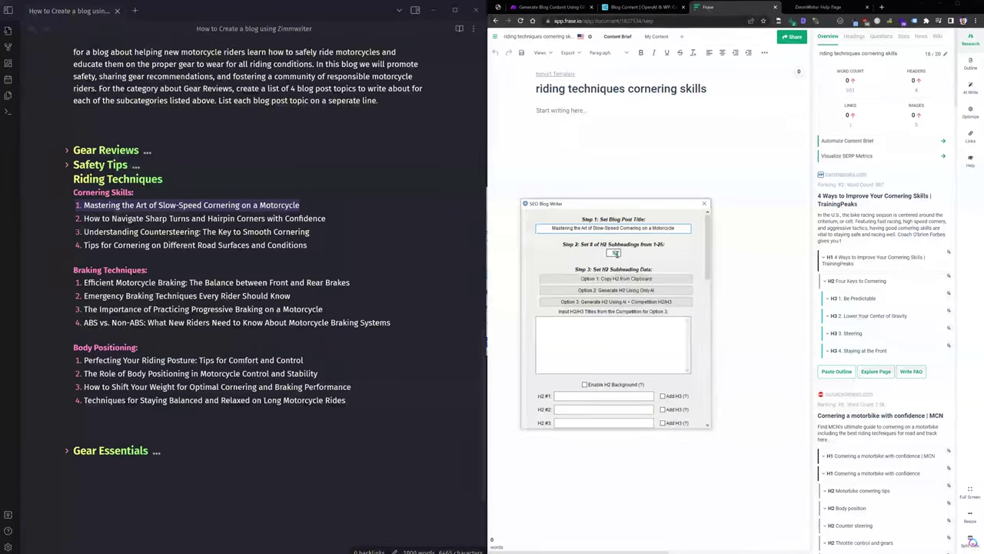
# Step: Set the number of H2 subheadings to 6 in the SEO Blog Writer
pyautogui.doubleClick(615, 253)
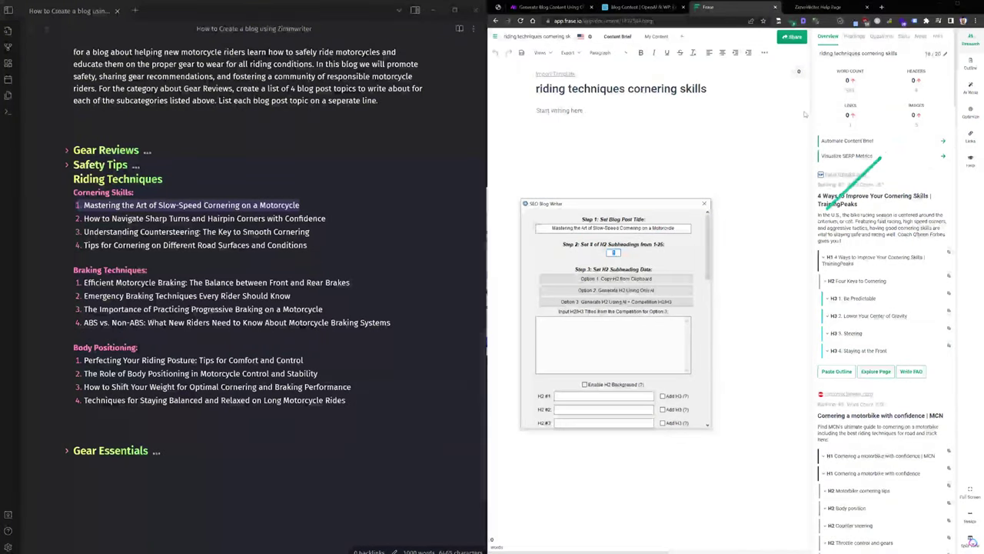
pyautogui.scroll(-5, 890, 290)
pyautogui.scroll(5, 890, 290)
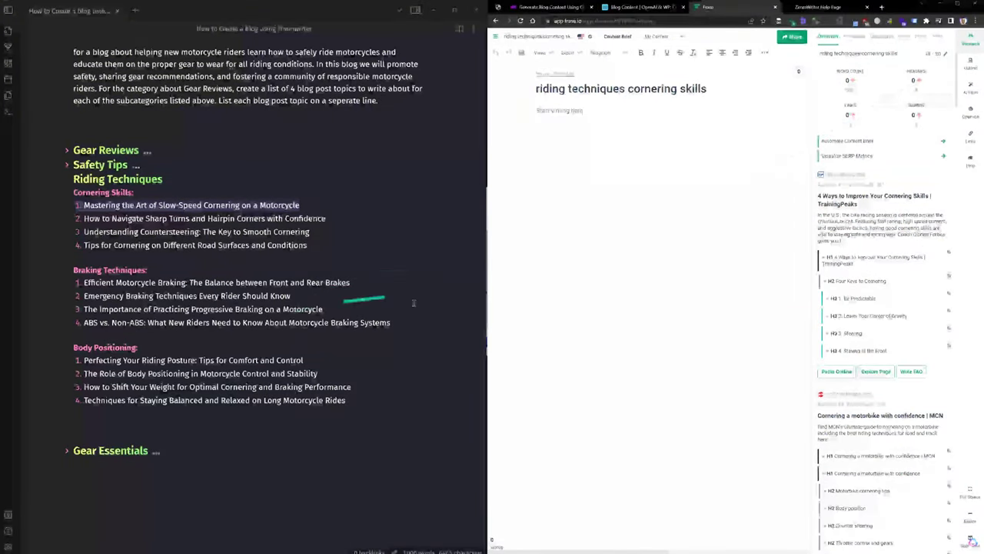
pyautogui.hotkey('alt', 'Tab')
pyautogui.click(616, 252)
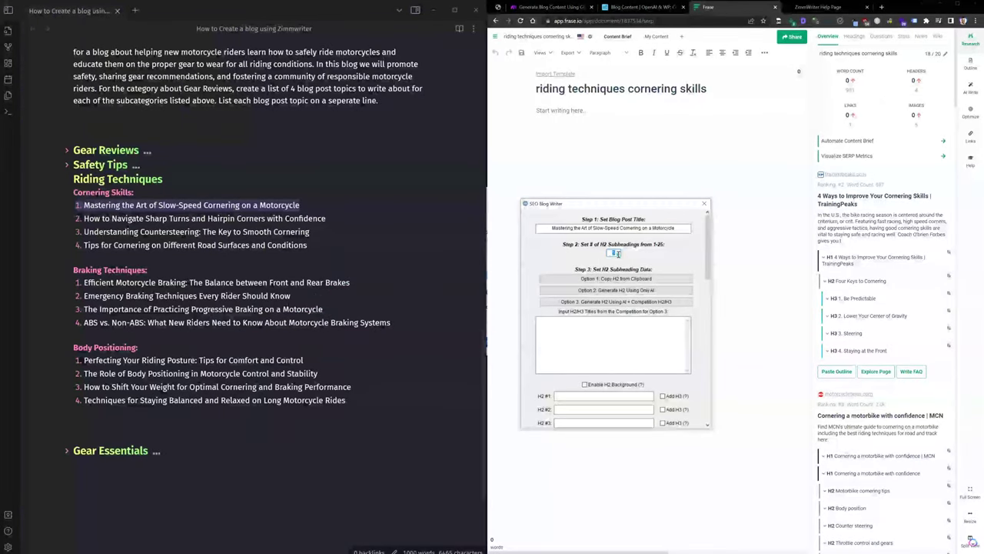
pyautogui.click(686, 279)
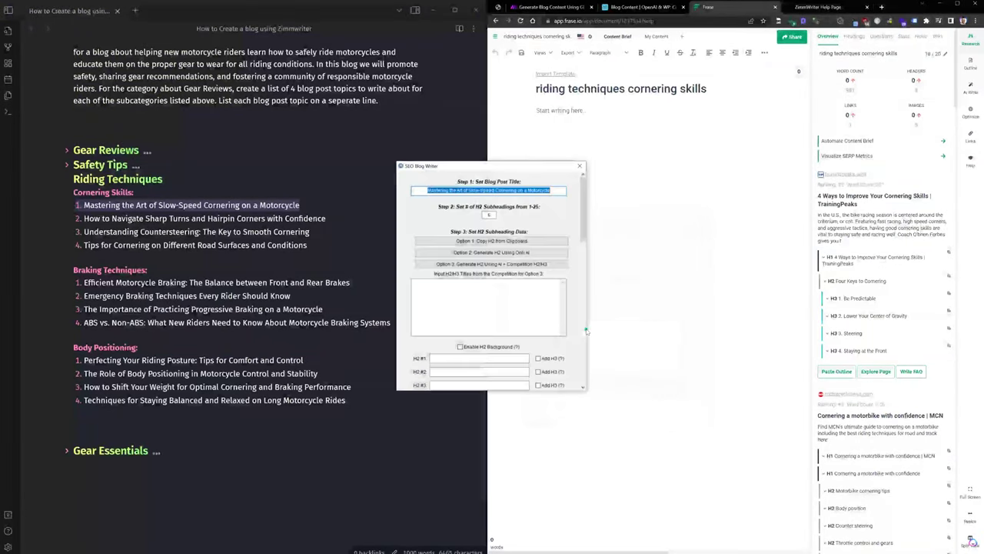
# Step: Switch to the "riding techniques cornering skills" workbook in Excel and open the Headers sheet for the competitor headings
pyautogui.click(516, 299)
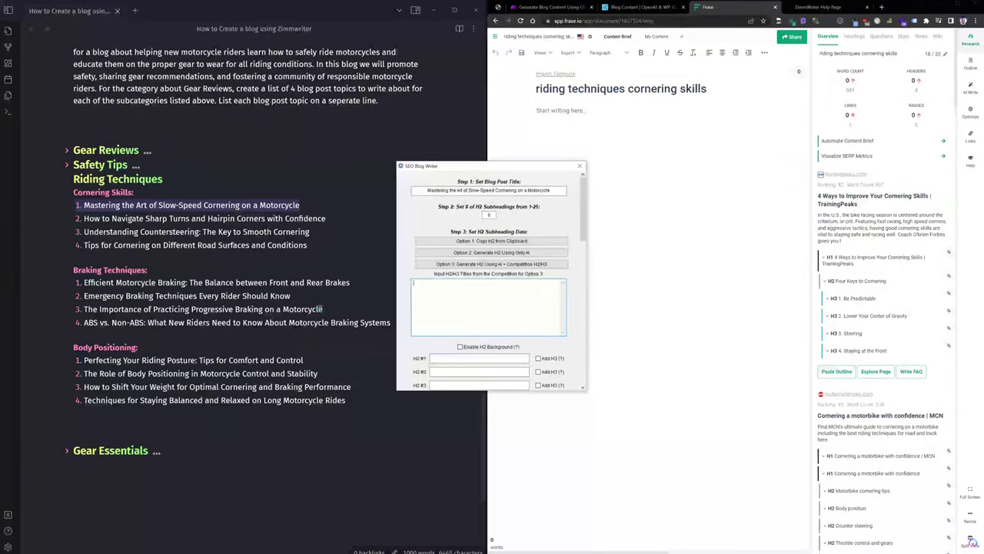
pyautogui.click(561, 196)
pyautogui.hotkey('alt', 'Tab')
pyautogui.press('Tab')
pyautogui.press('Tab')
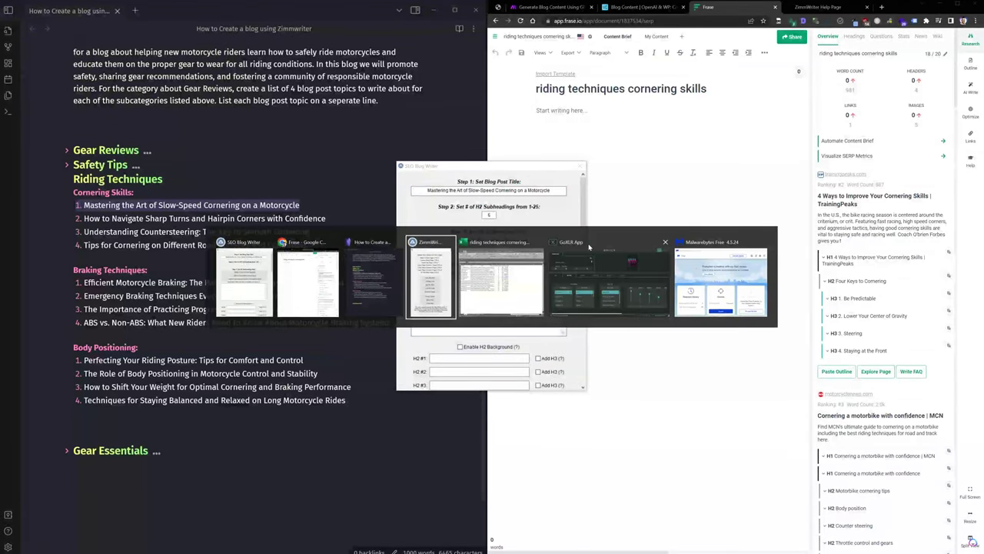
pyautogui.scroll(-1, 528, 149)
pyautogui.scroll(-1, 528, 149)
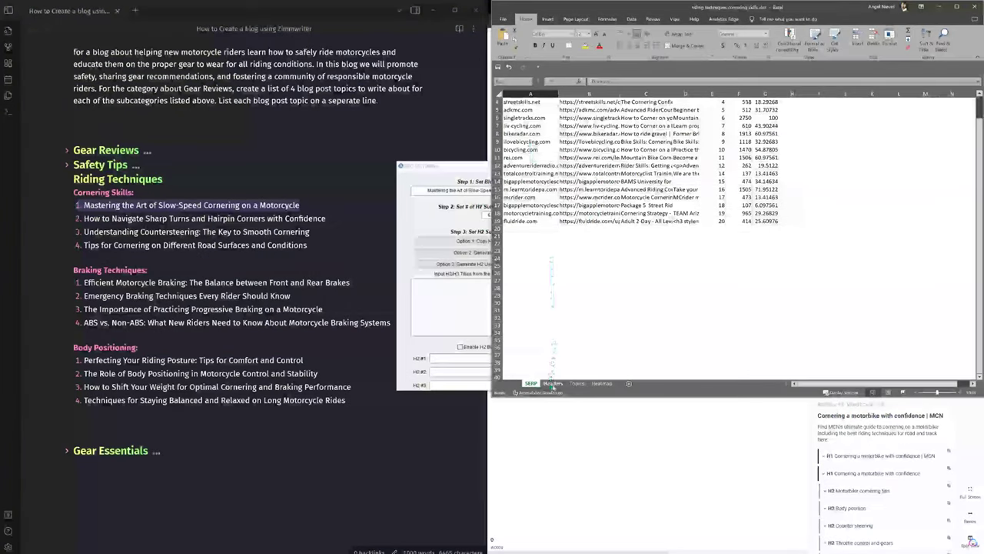
pyautogui.click(552, 383)
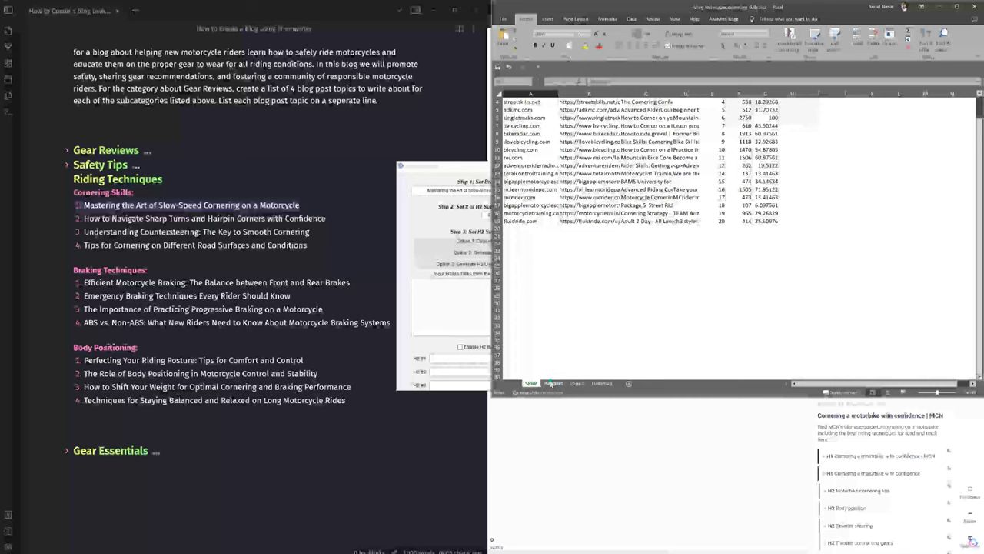
# Step: Add filters to the header row and filter the Header Tag column to exclude the h5 and h6 tags
pyautogui.click(495, 101)
pyautogui.click(547, 18)
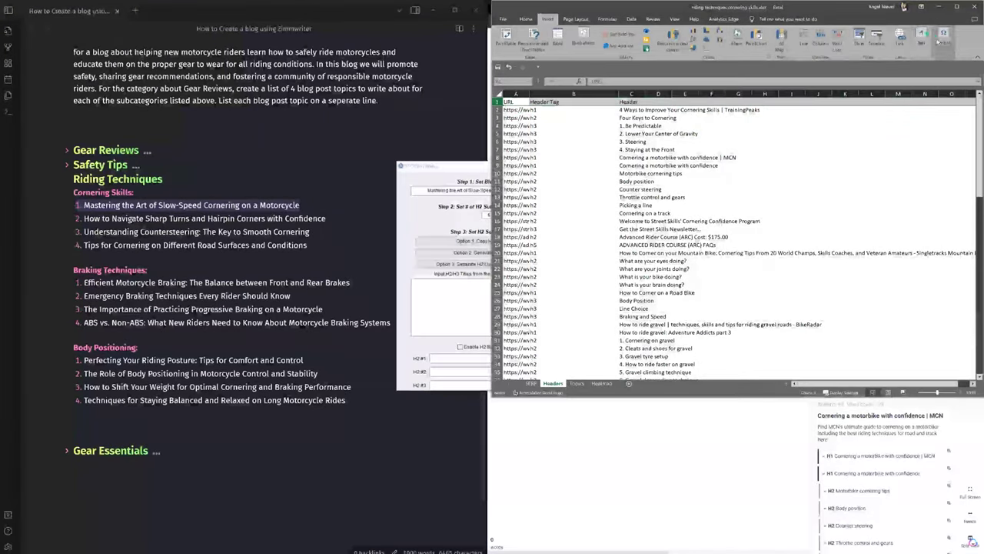
pyautogui.click(525, 19)
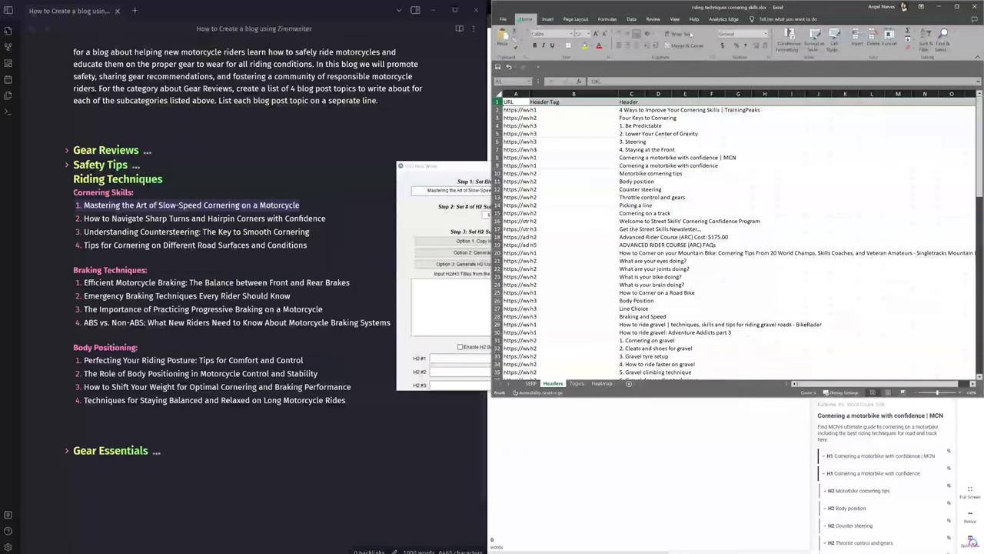
pyautogui.click(607, 101)
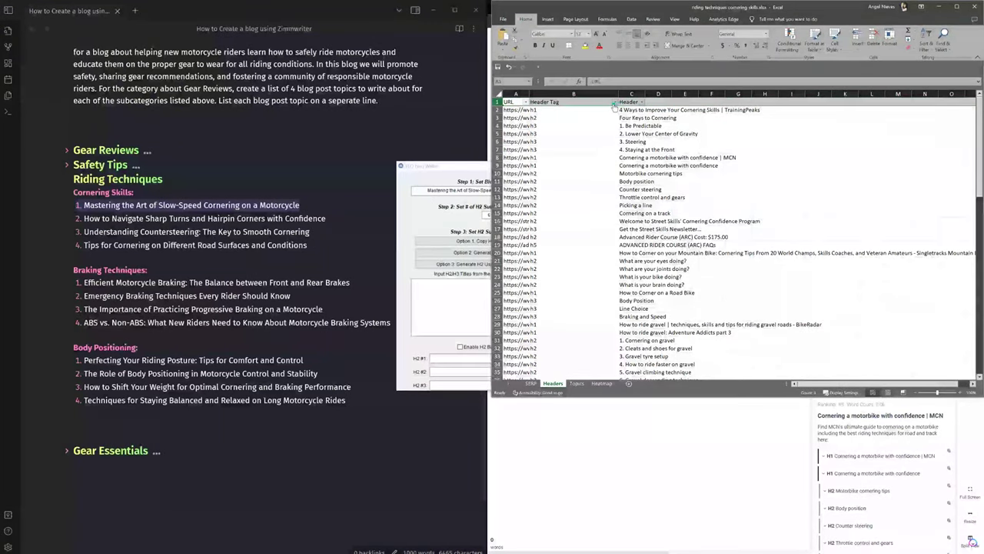
pyautogui.click(616, 101)
pyautogui.click(536, 232)
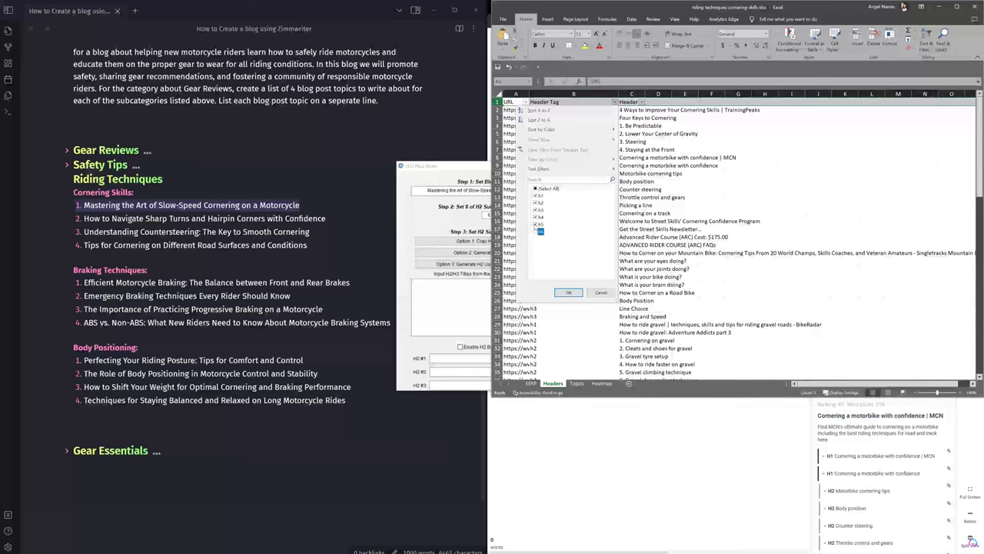
pyautogui.click(568, 292)
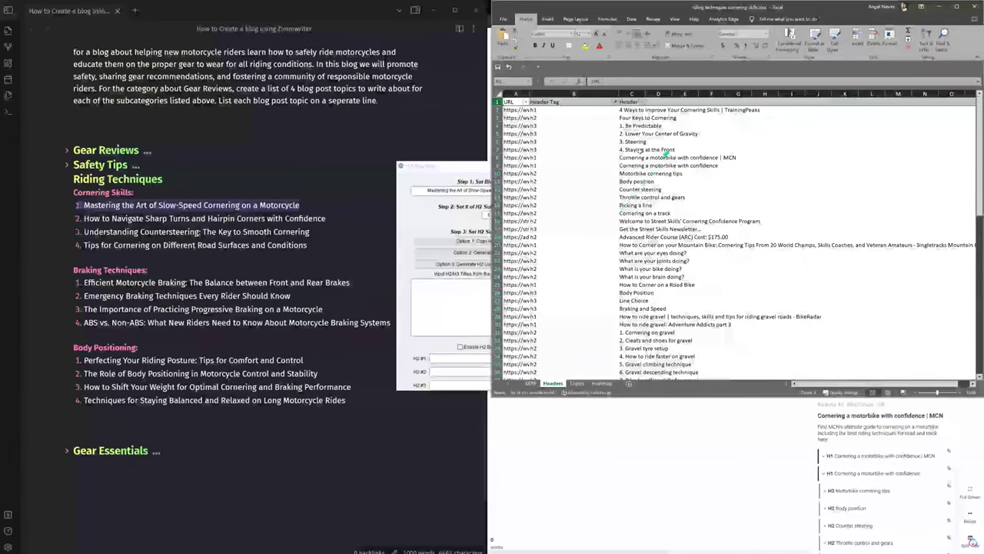
# Step: Narrow the Header Tag column and widen the Header and URL columns to show their contents
pyautogui.moveTo(544, 93); pyautogui.dragTo(545, 93)
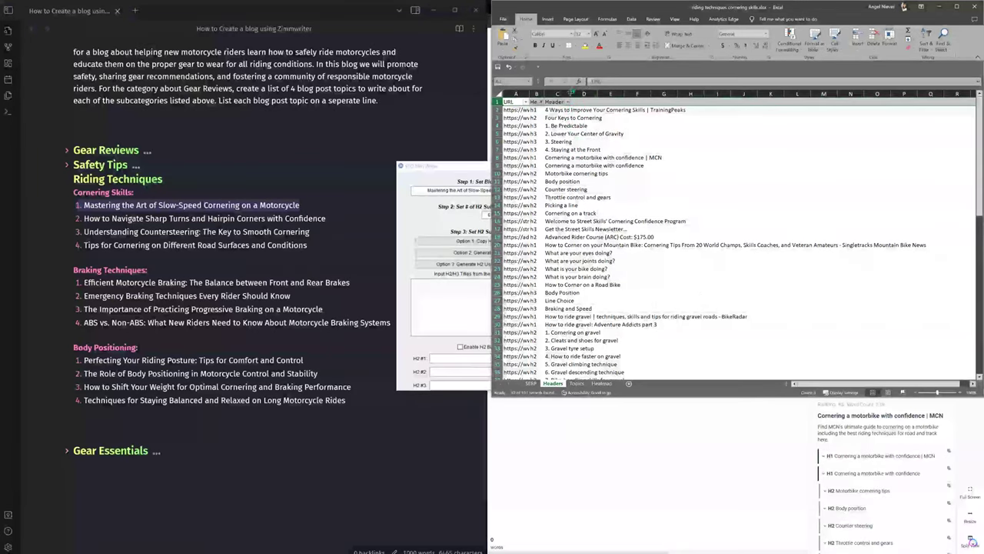
pyautogui.click(575, 93)
pyautogui.click(575, 110)
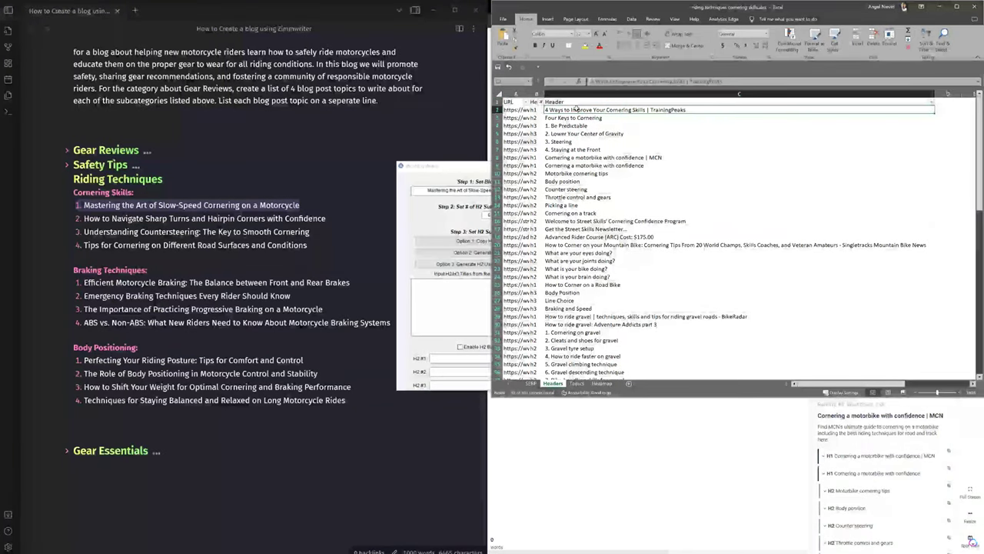
pyautogui.scroll(-5, 593, 298)
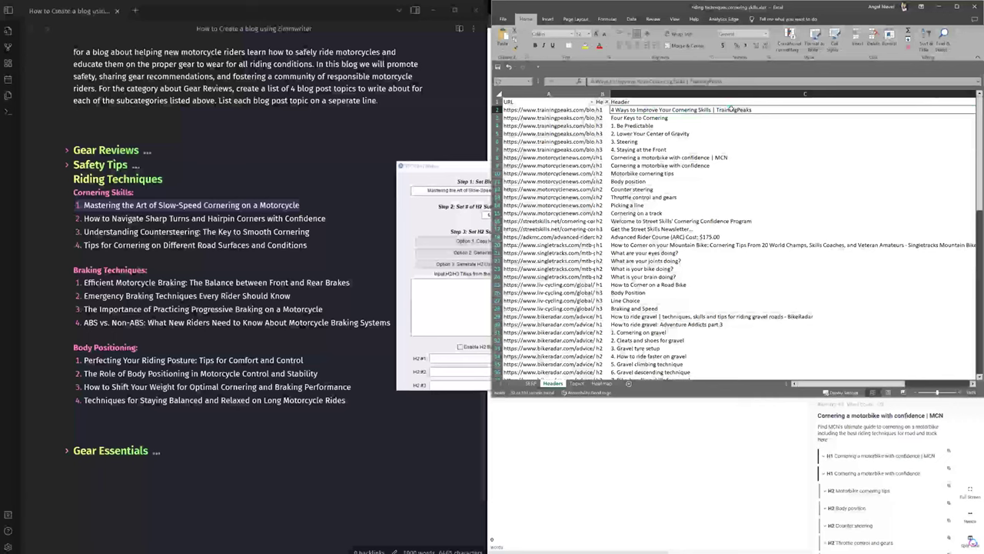
# Step: Remove "| TrainingPeaks" from the first heading so it reads "4 Ways to Improve Your Cornering Skills"
pyautogui.hscroll(1, 629, 110)
pyautogui.press('BackSpace')
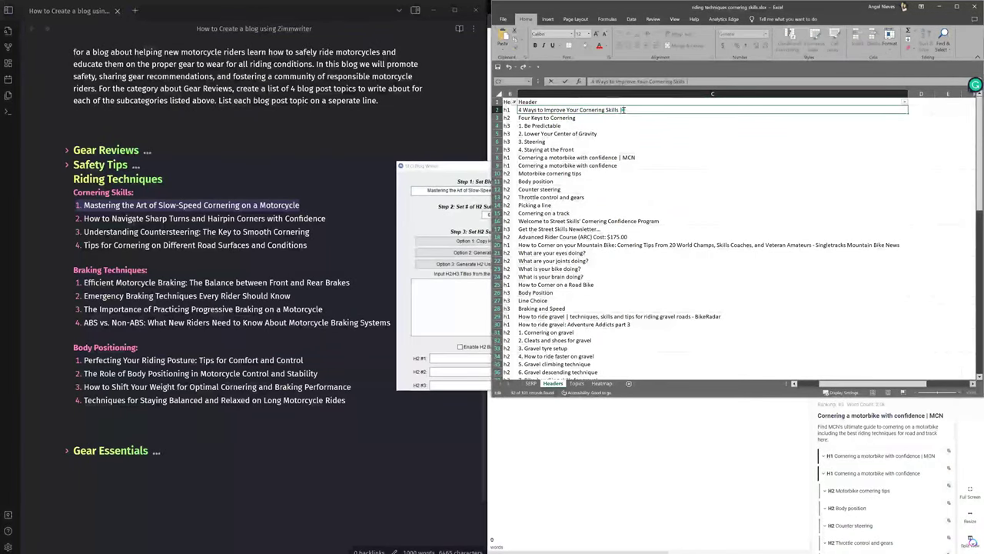
pyautogui.press('Return')
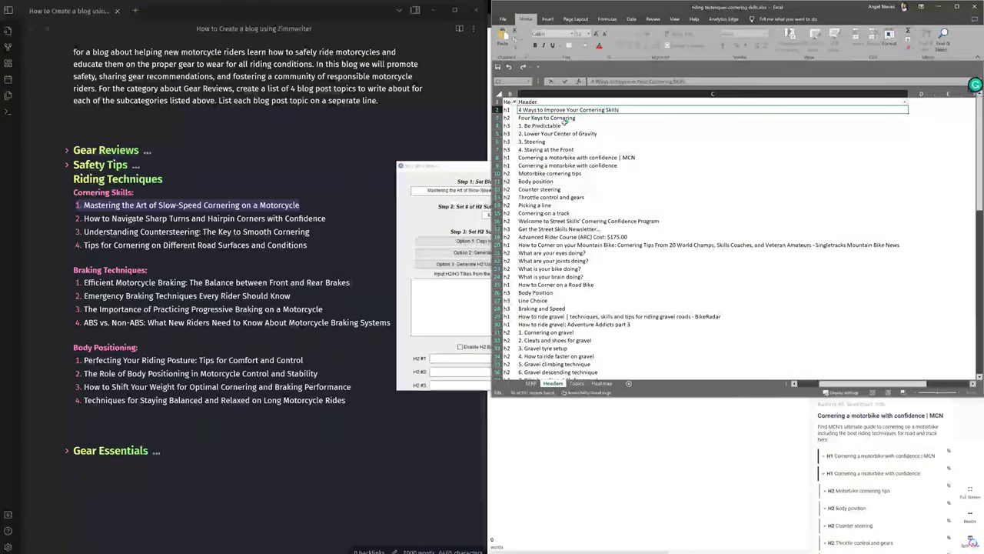
# Step: Remove the leading numbers from the "Be Predictable" and "Lower Your Center of Gravity" headings
pyautogui.click(551, 125)
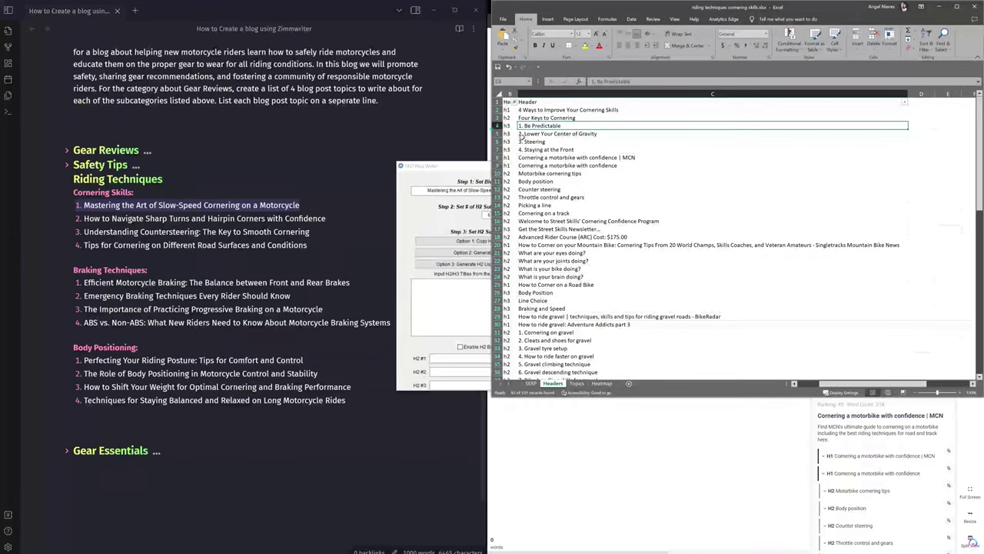
pyautogui.doubleClick(559, 125)
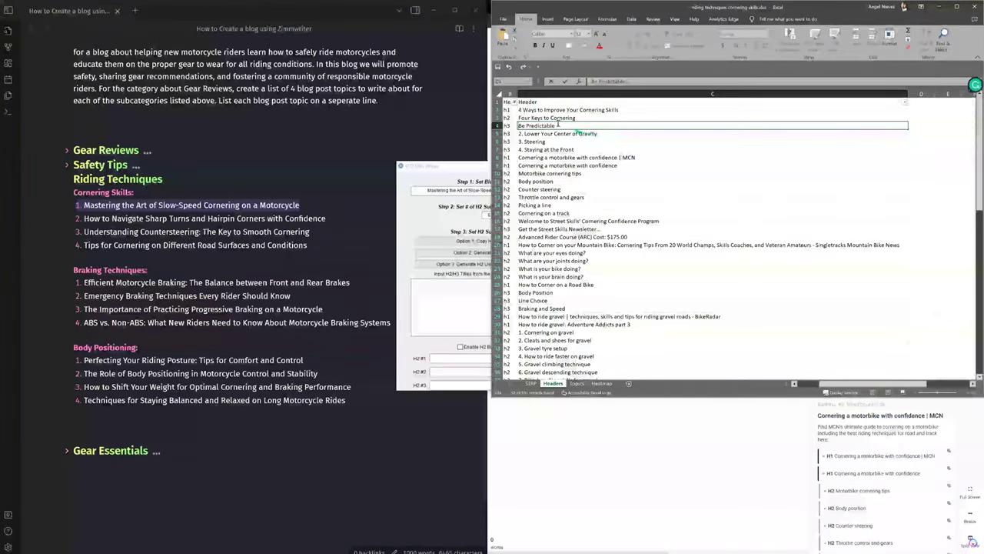
pyautogui.doubleClick(526, 133)
pyautogui.press('BackSpace')
pyautogui.press('BackSpace')
pyautogui.press('BackSpace')
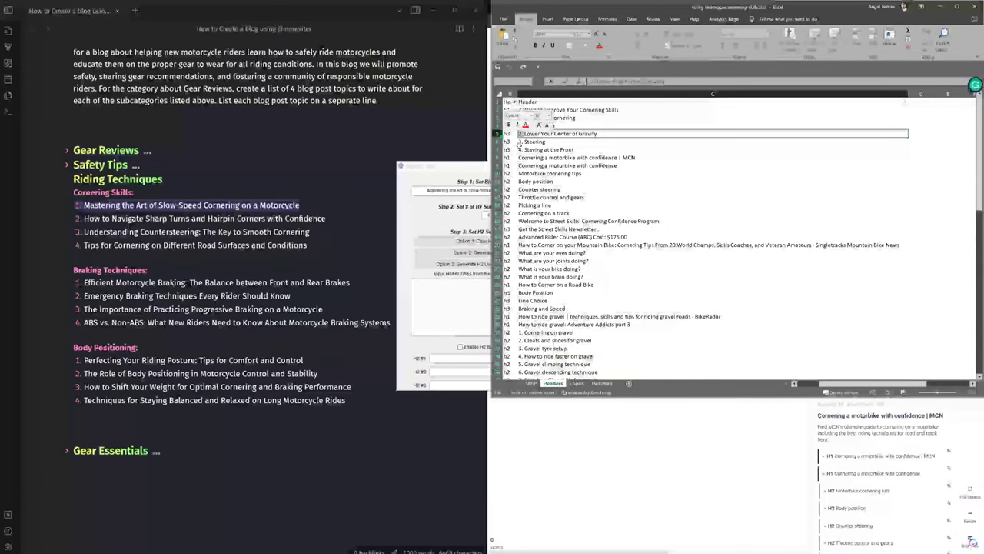
pyautogui.press('Return')
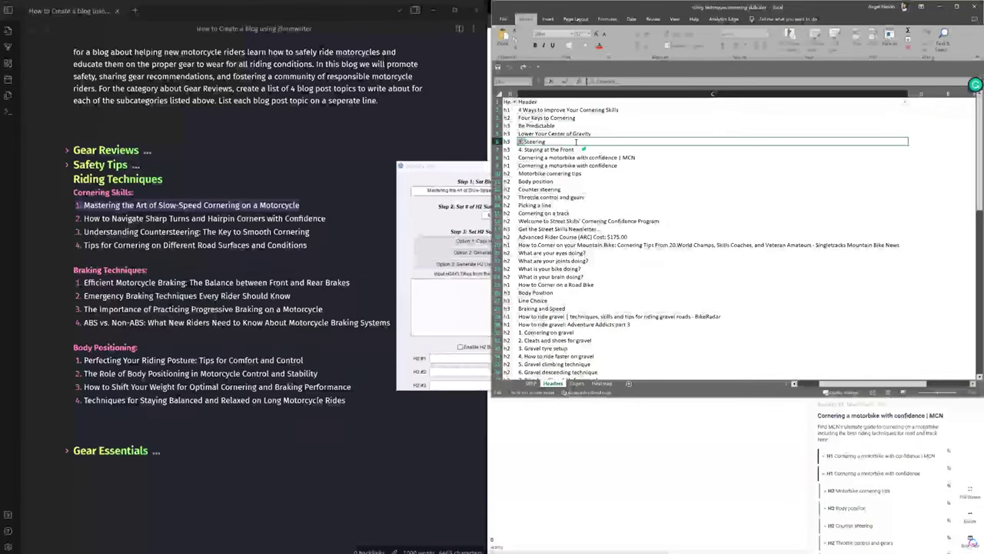
# Step: Clear the "3. Steering" heading and remove the leading number from the "Staying at the Front" heading
pyautogui.click(578, 149)
pyautogui.press('Delete')
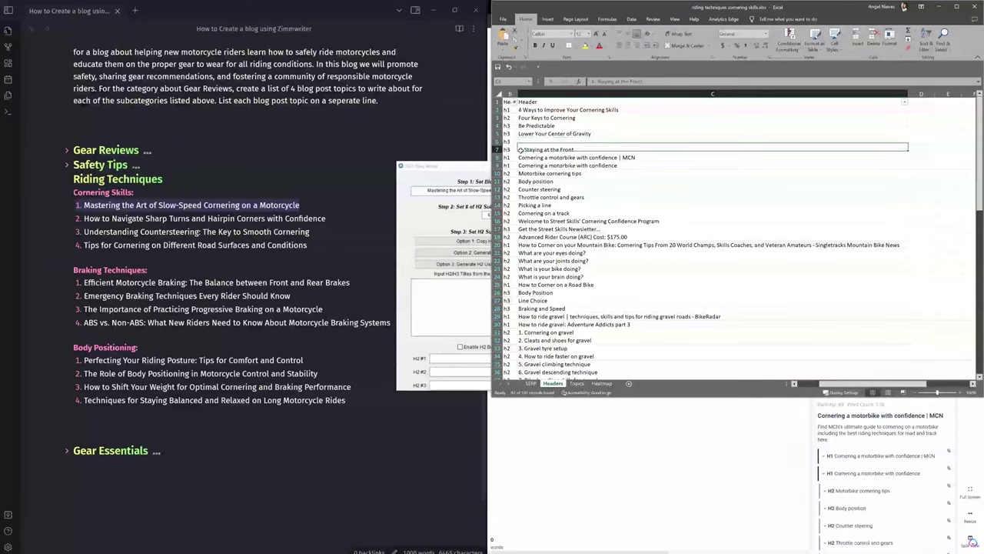
pyautogui.doubleClick(521, 149)
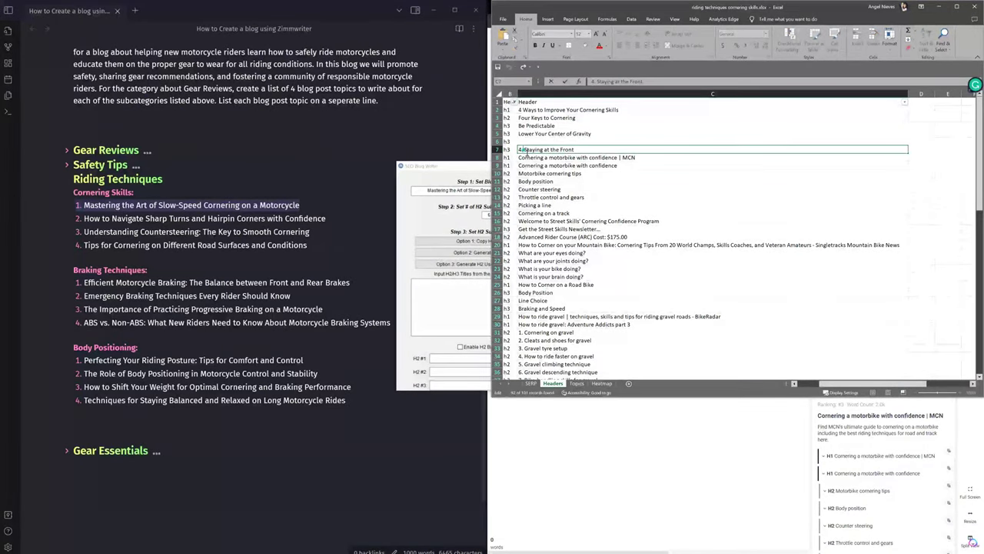
pyautogui.press('Return')
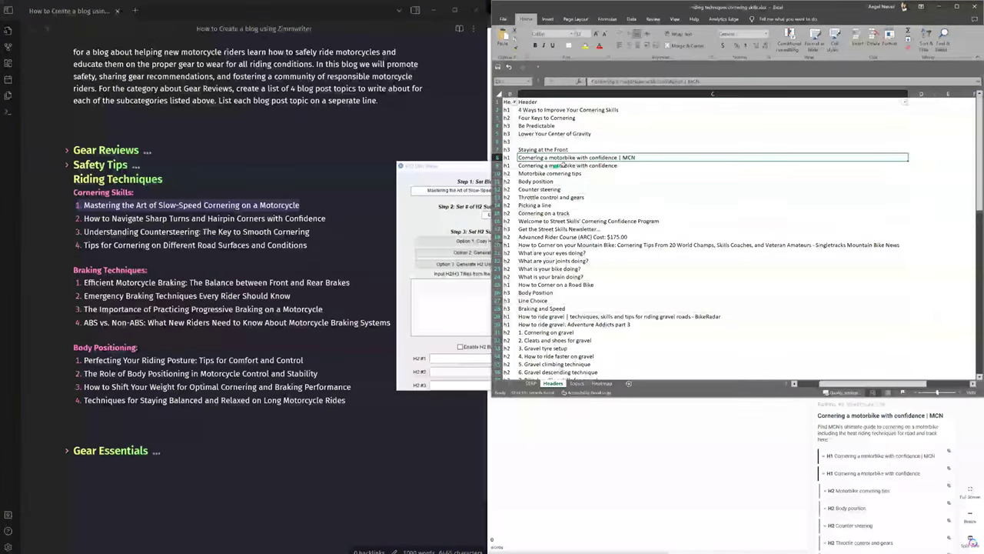
# Step: Clear both h1 headings that read "Cornering a motorbike with confidence", in rows 8 and 9
pyautogui.press('Delete')
pyautogui.press('Down')
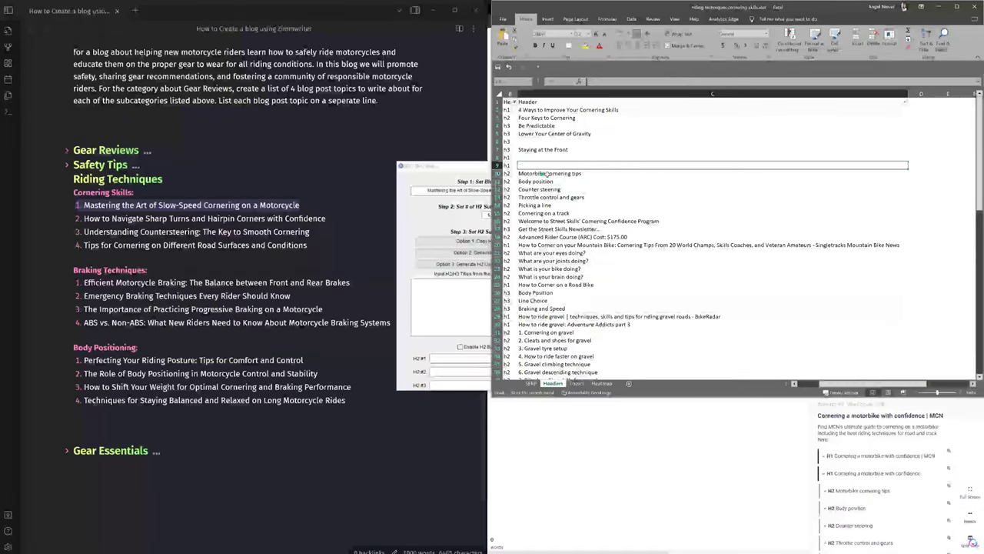
pyautogui.press('Delete')
# Step: Clear the headings for the Street Skills Cornering Confidence Program, the Street Skills Newsletter and the Advanced Rider Course cost
pyautogui.click(564, 174)
pyautogui.press('Down')
pyautogui.press('Down')
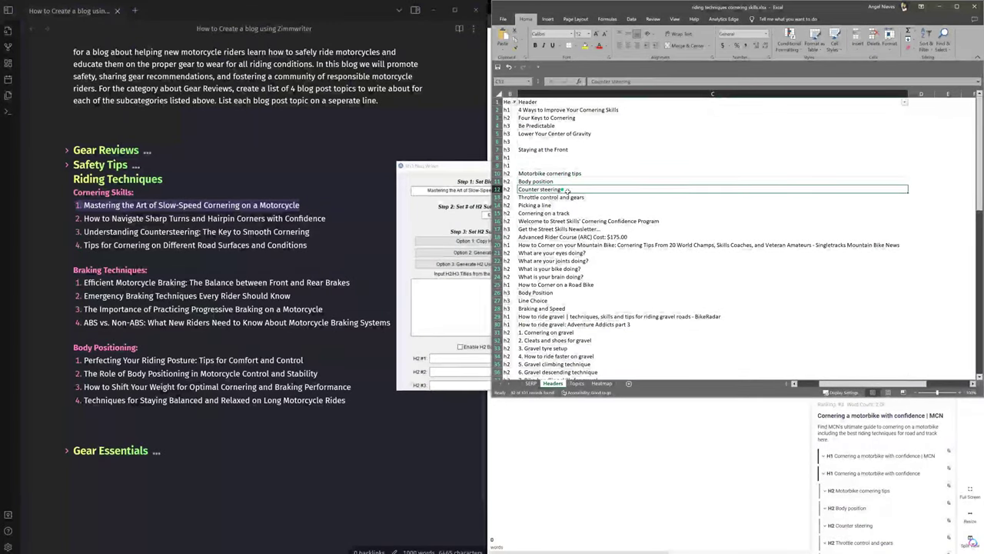
pyautogui.press('Down')
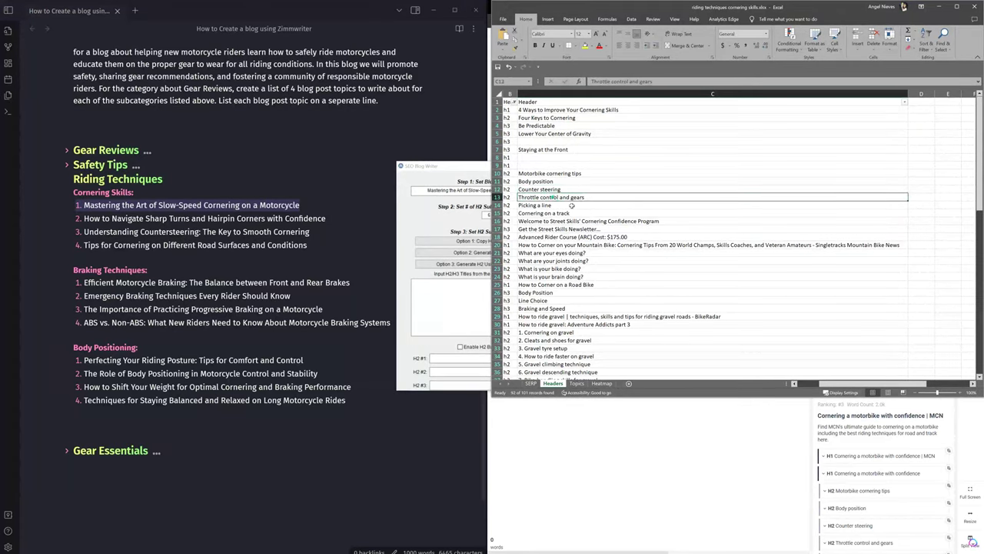
pyautogui.press('Down')
pyautogui.press('Down')
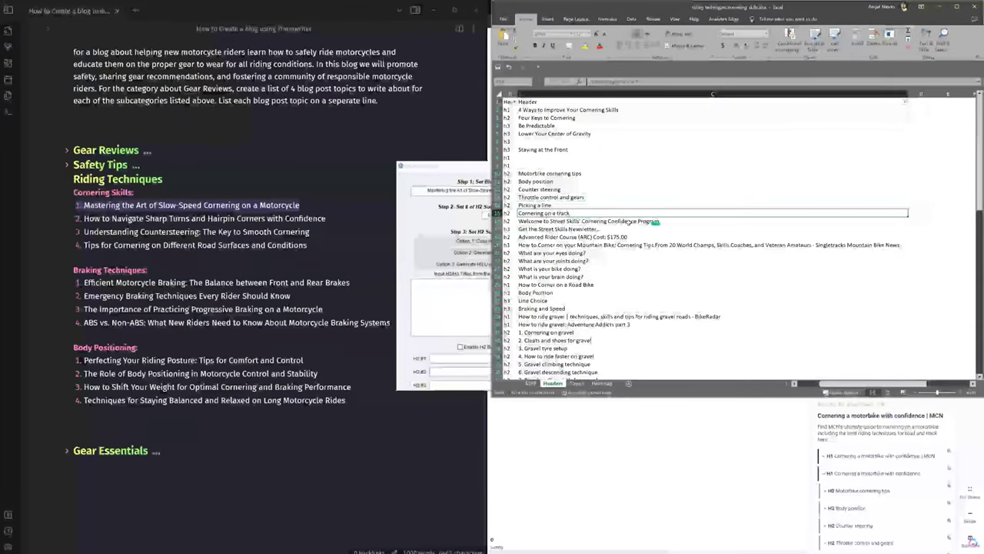
pyautogui.press('Down')
pyautogui.press('Delete')
pyautogui.press('Down')
pyautogui.press('Delete')
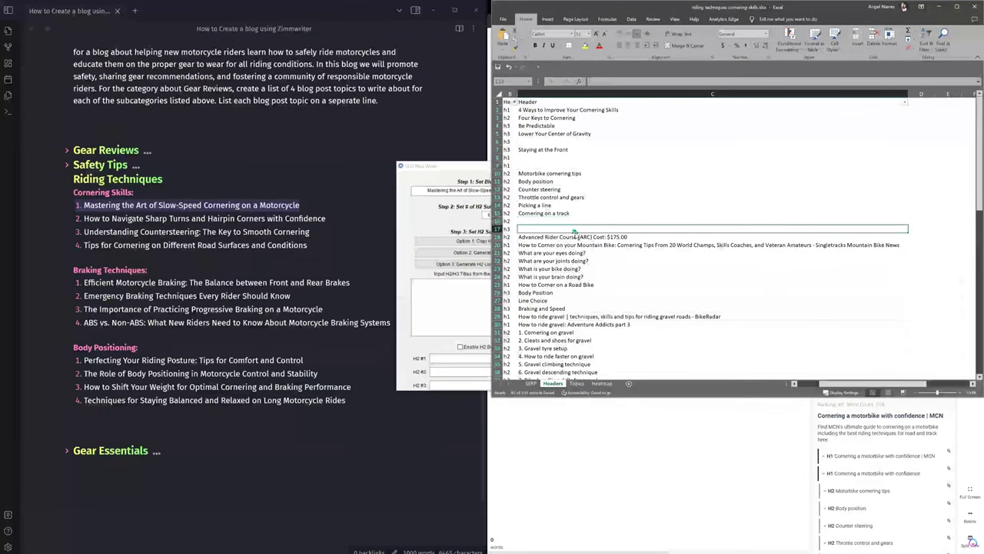
pyautogui.press('Down')
pyautogui.press('Delete')
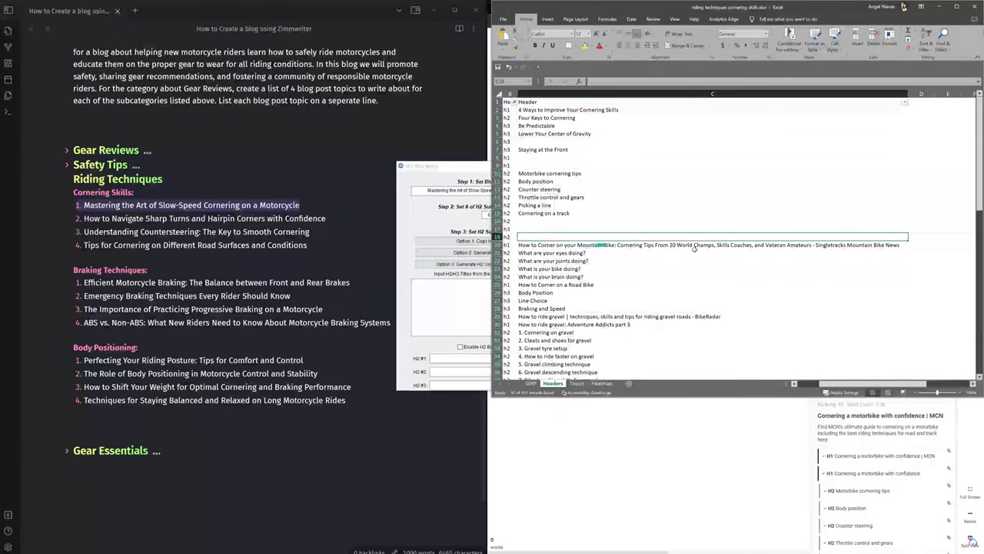
# Step: Clear the "How to Corner on your Mountain Bike" heading and the "Body Position" heading beneath "How to Corner on a Road Bike"
pyautogui.click(784, 245)
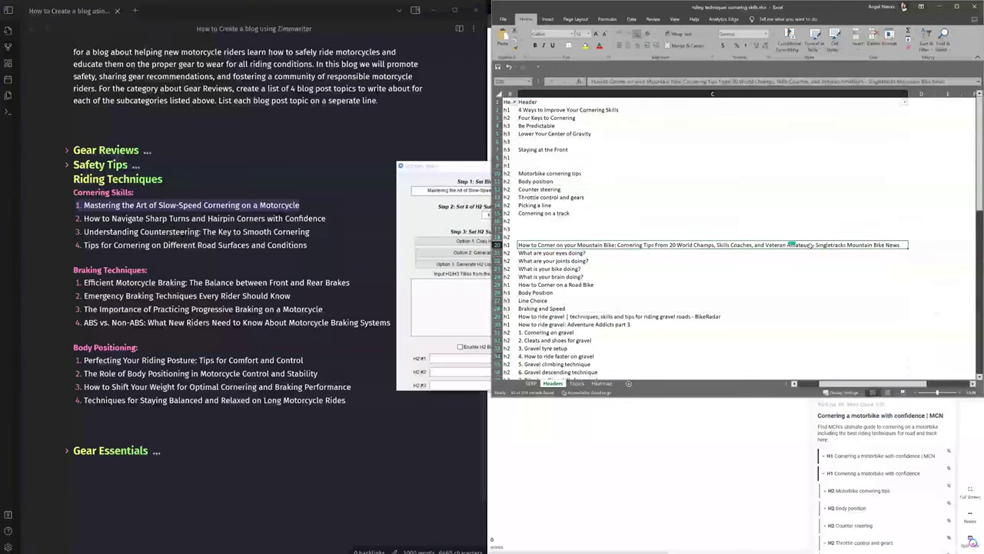
pyautogui.press('Delete')
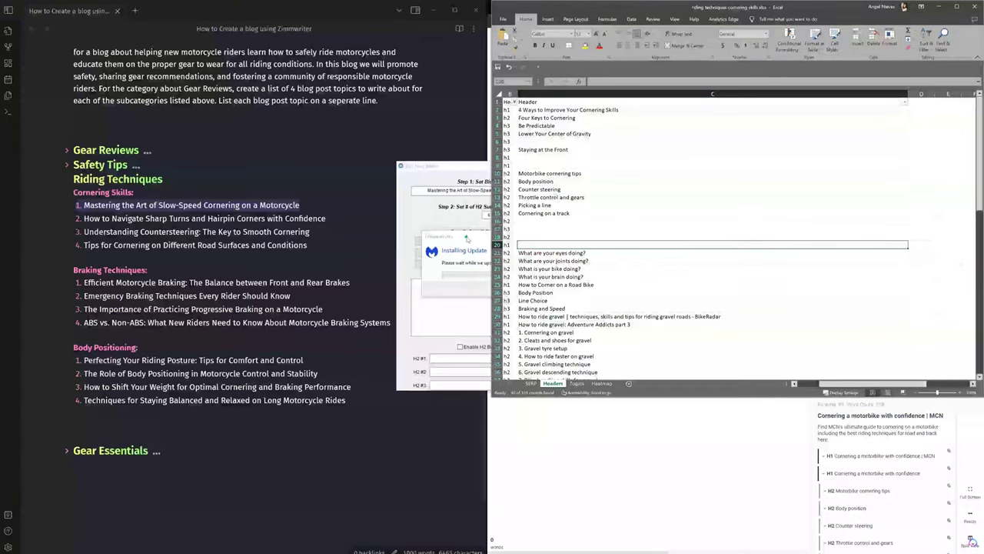
pyautogui.scroll(-1, 547, 253)
pyautogui.moveTo(589, 231); pyautogui.dragTo(594, 254)
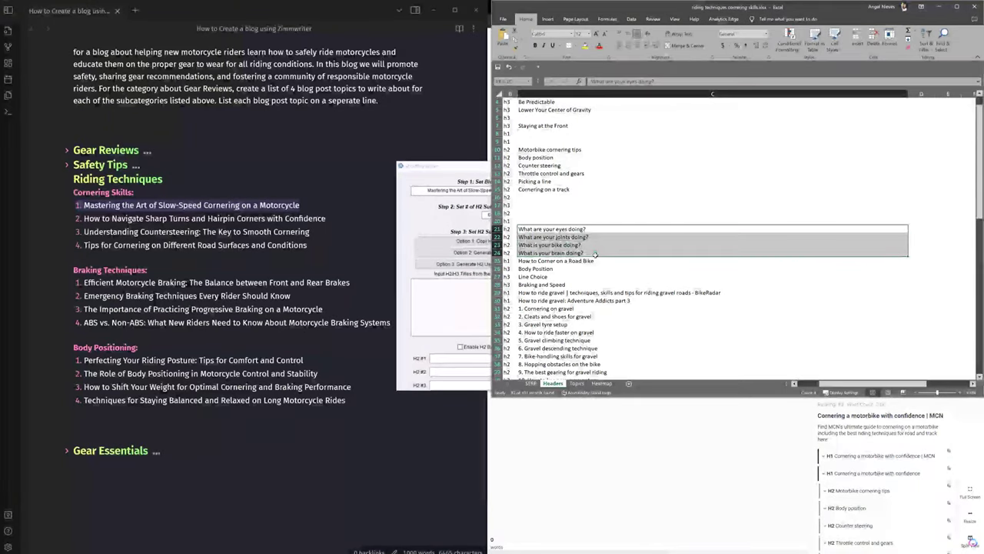
pyautogui.click(595, 260)
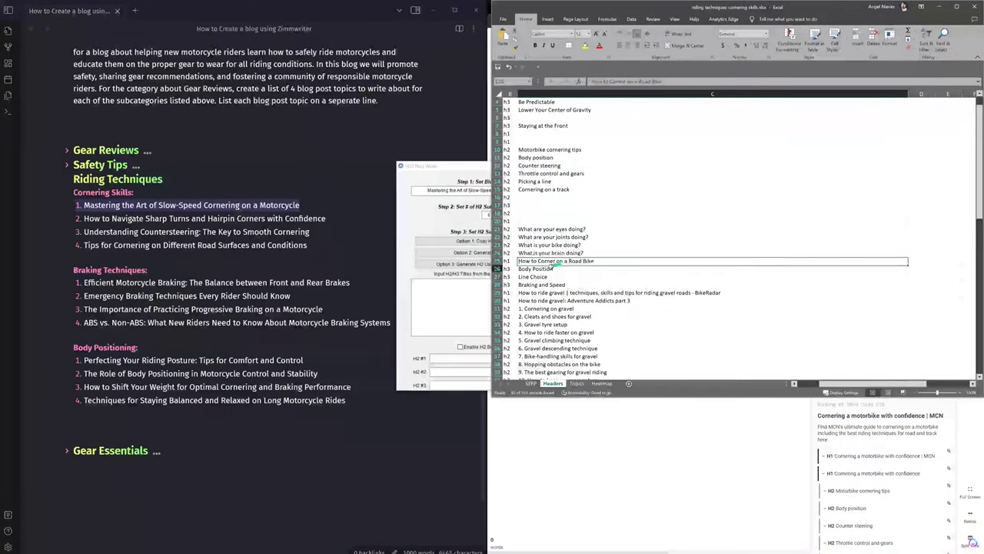
pyautogui.click(563, 268)
pyautogui.press('Delete')
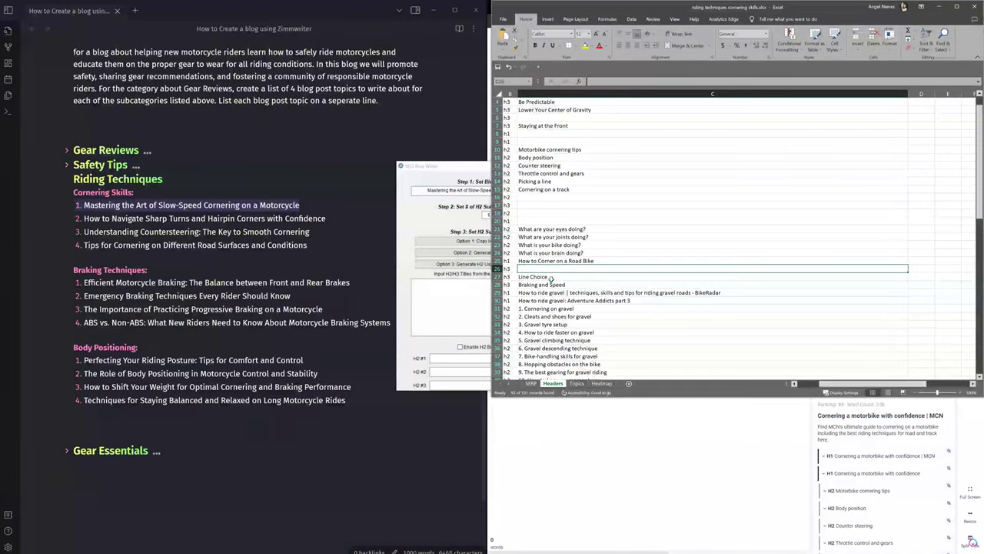
# Step: Remove "- BikeRadar" from the end of the "How to ride gravel | techniques, skills and tips for riding gravel roads" heading
pyautogui.press('Down')
pyautogui.press('Down')
pyautogui.scroll(-2, 646, 282)
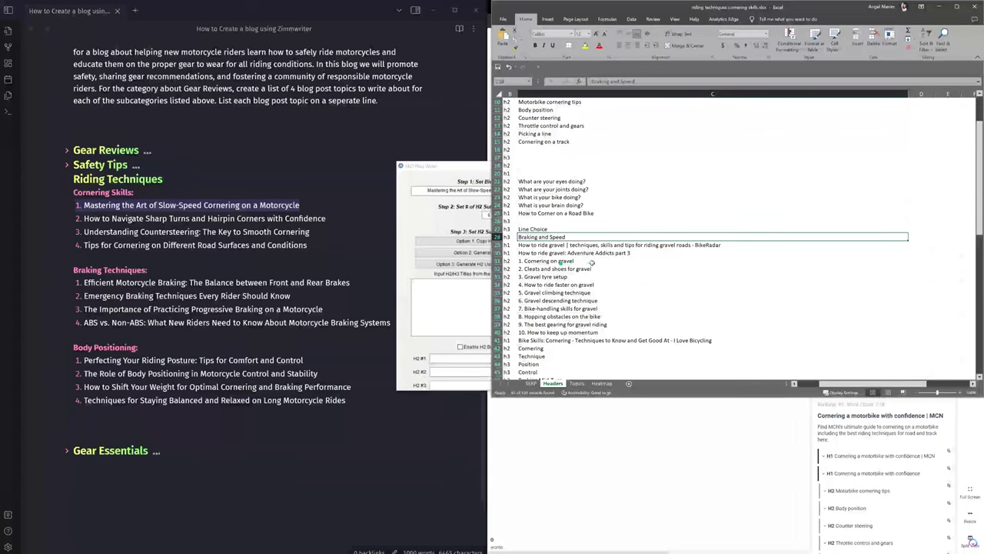
pyautogui.click(686, 246)
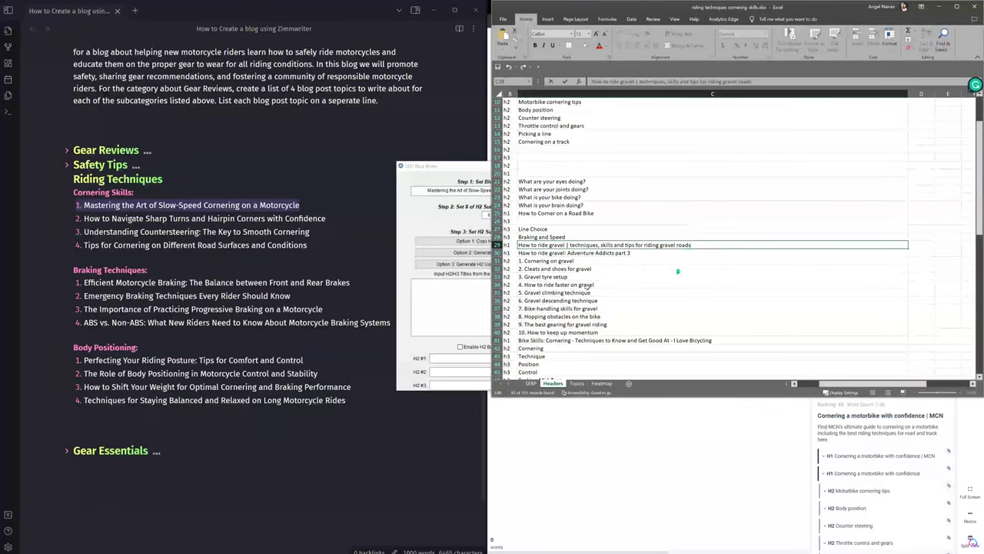
pyautogui.press('Down')
# Step: Dismiss the Malwarebytes window and review the numbered gravel riding headings for relevance to motorcycle cornering
pyautogui.press('Down')
pyautogui.press('Down')
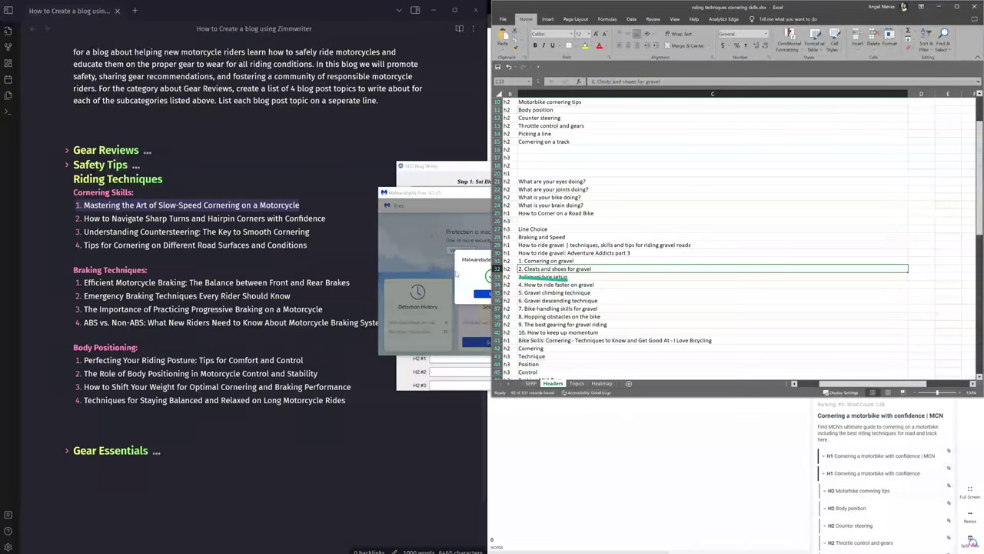
pyautogui.moveTo(454, 193); pyautogui.dragTo(546, 244)
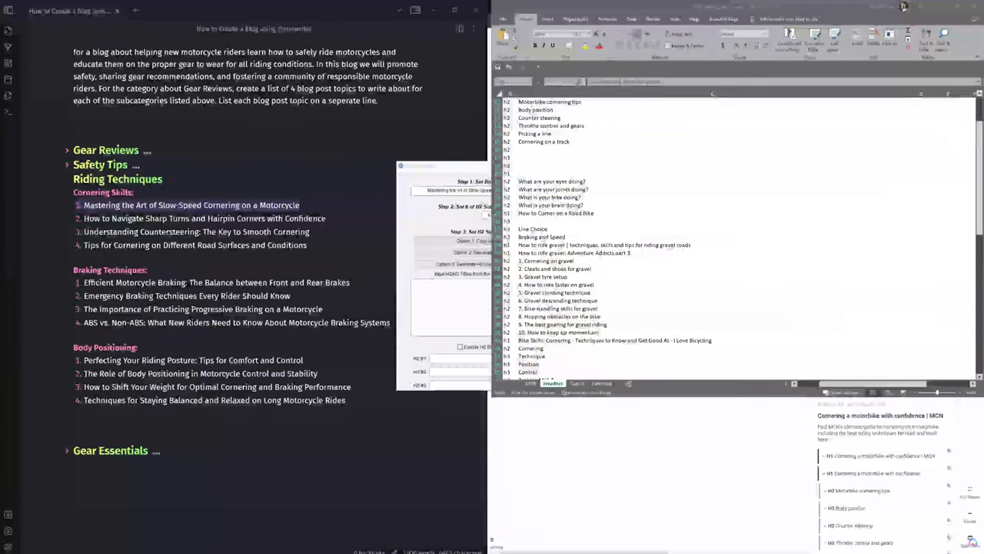
pyautogui.click(575, 309)
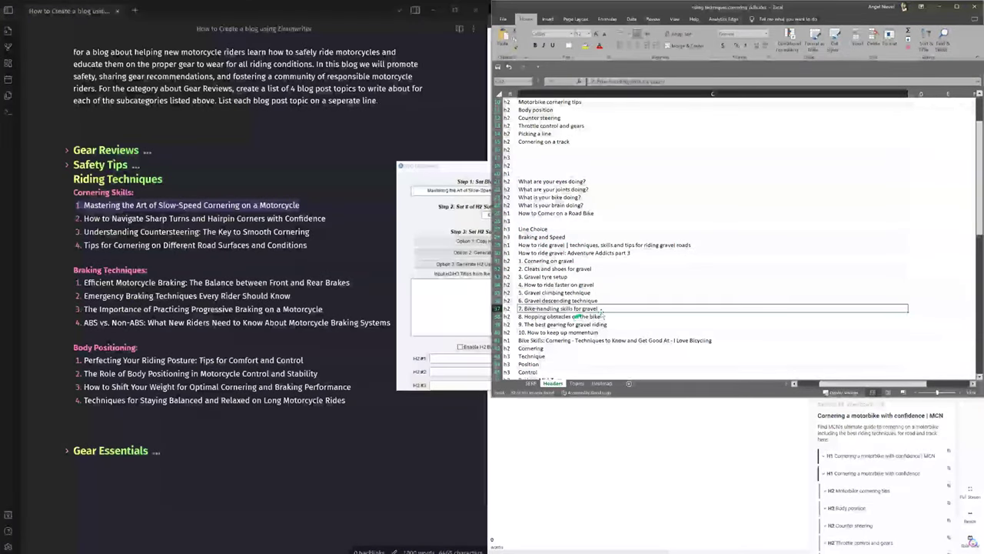
pyautogui.click(534, 316)
pyautogui.scroll(-2, 553, 317)
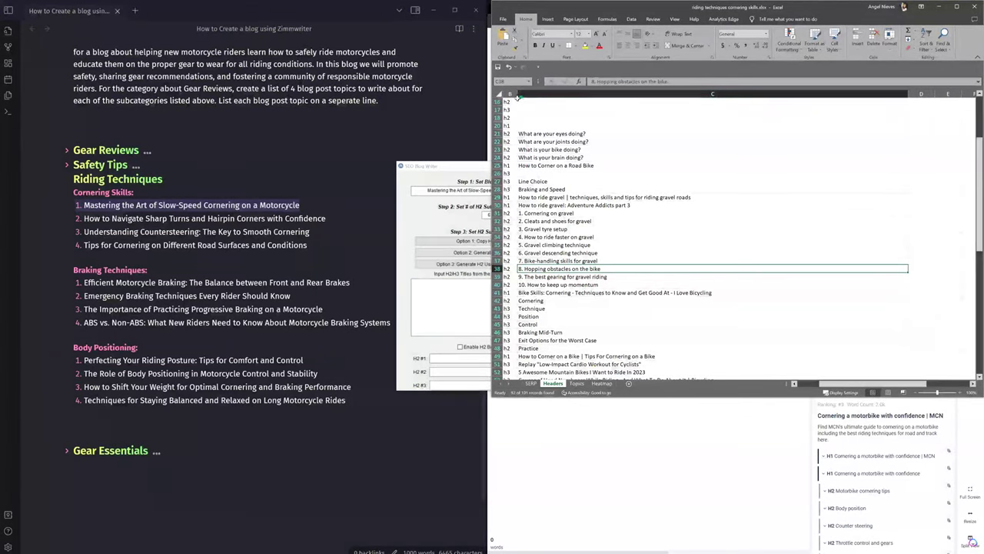
# Step: Widen the Header Tag column, bring the URL column into view and copy the BikeRadar URL from row 39
pyautogui.moveTo(519, 93); pyautogui.dragTo(597, 93)
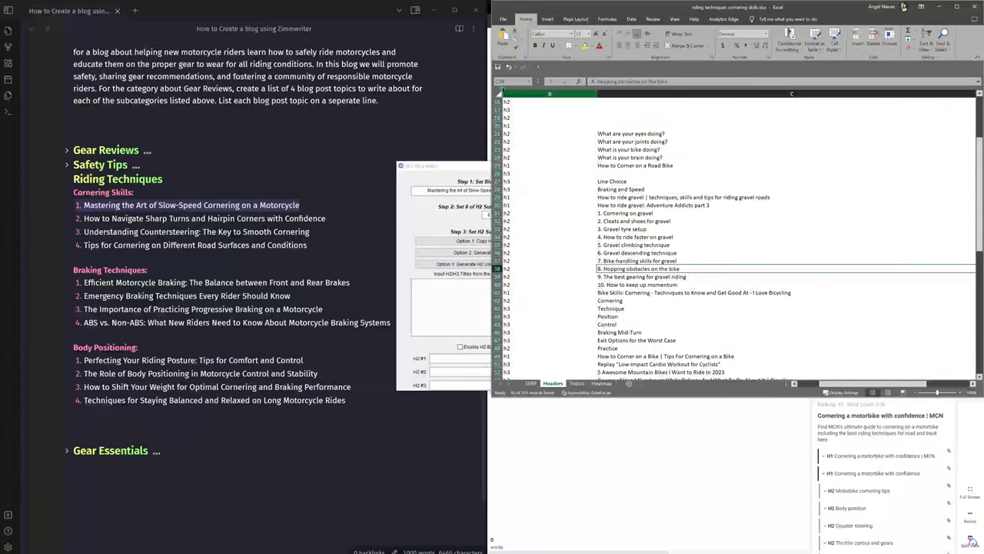
pyautogui.hscroll(-1, 569, 292)
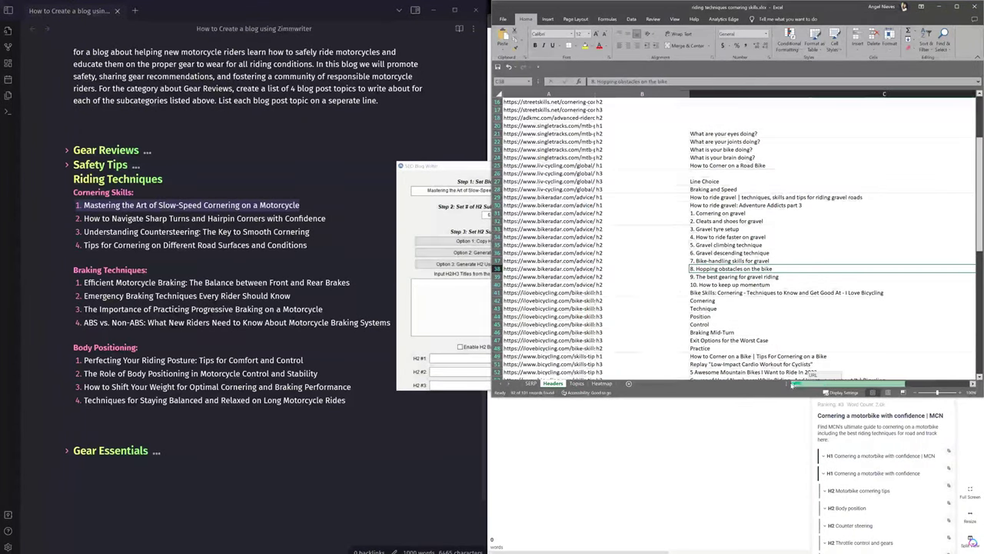
pyautogui.rightClick(554, 277)
pyautogui.click(579, 305)
# Step: Switch to the browser, open the copied URL in a new tab, accept the privacy notice and examine the article's subject
pyautogui.hotkey('alt', 'Tab')
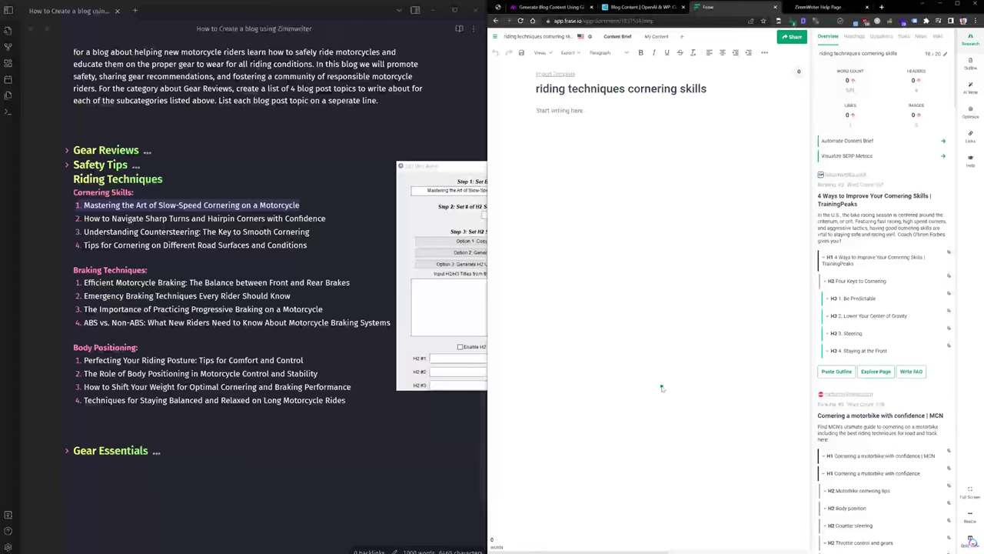
pyautogui.hotkey('ctrl', 't')
pyautogui.hotkey('ctrl', 'v')
pyautogui.press('Return')
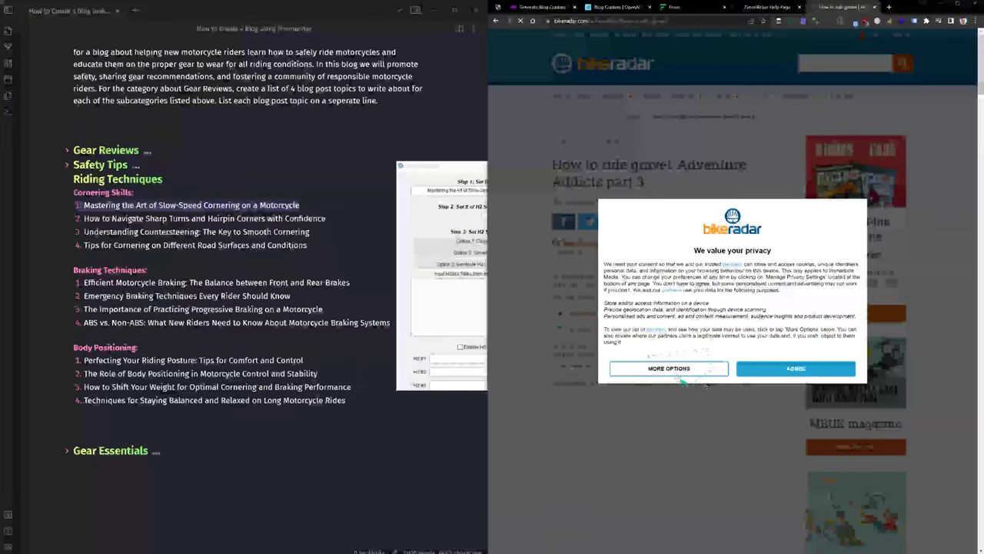
pyautogui.click(757, 368)
pyautogui.scroll(-10, 751, 371)
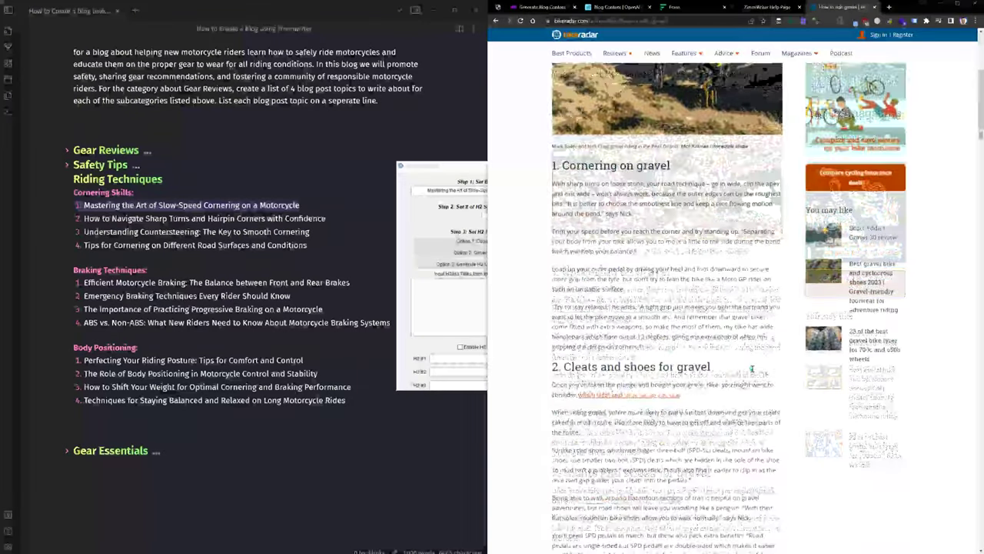
pyautogui.scroll(10, 751, 371)
# Step: Return to Excel and clear all the BikeRadar gravel riding rows, from row 29 through row 40
pyautogui.hotkey('alt', 'Tab')
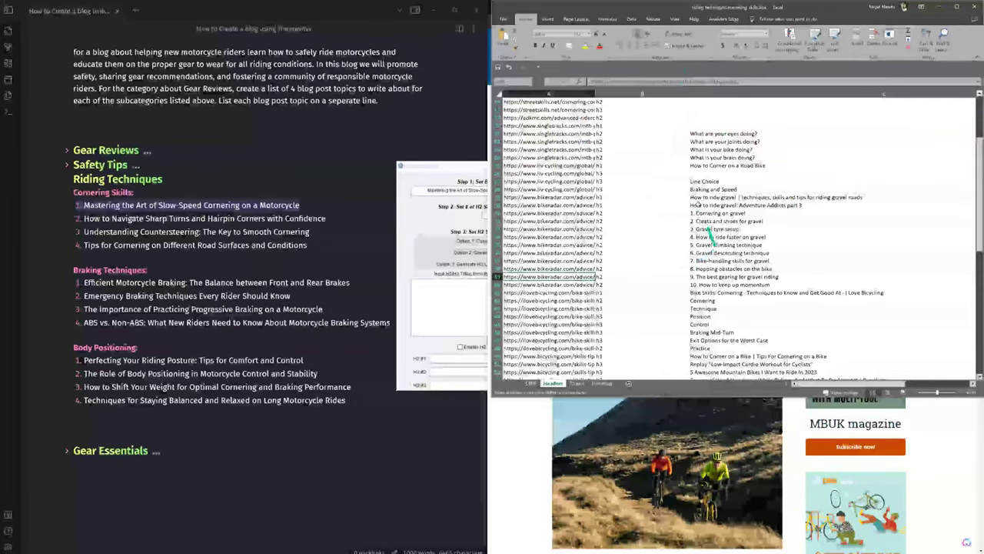
pyautogui.click(631, 201)
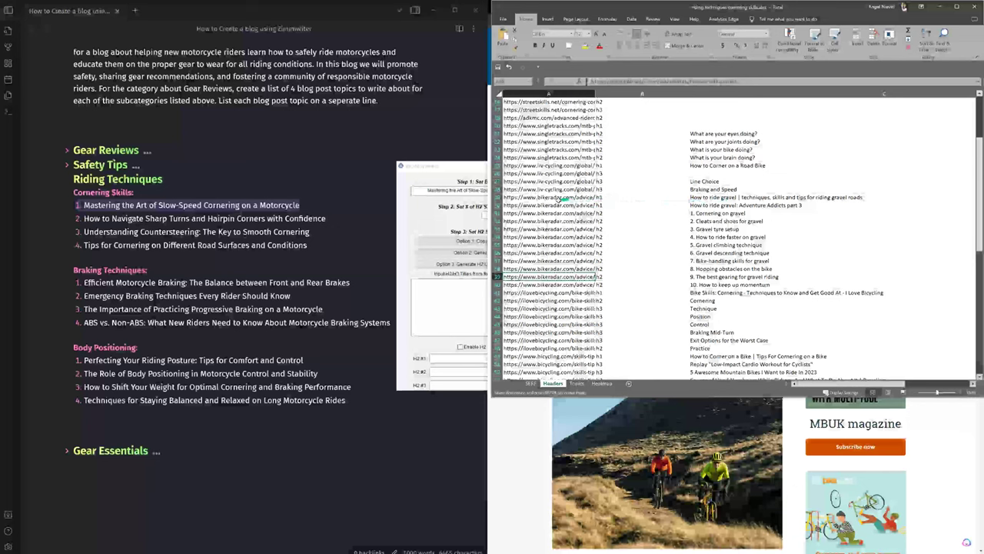
pyautogui.moveTo(565, 199); pyautogui.dragTo(565, 284)
pyautogui.press('Delete')
pyautogui.scroll(-3, 538, 277)
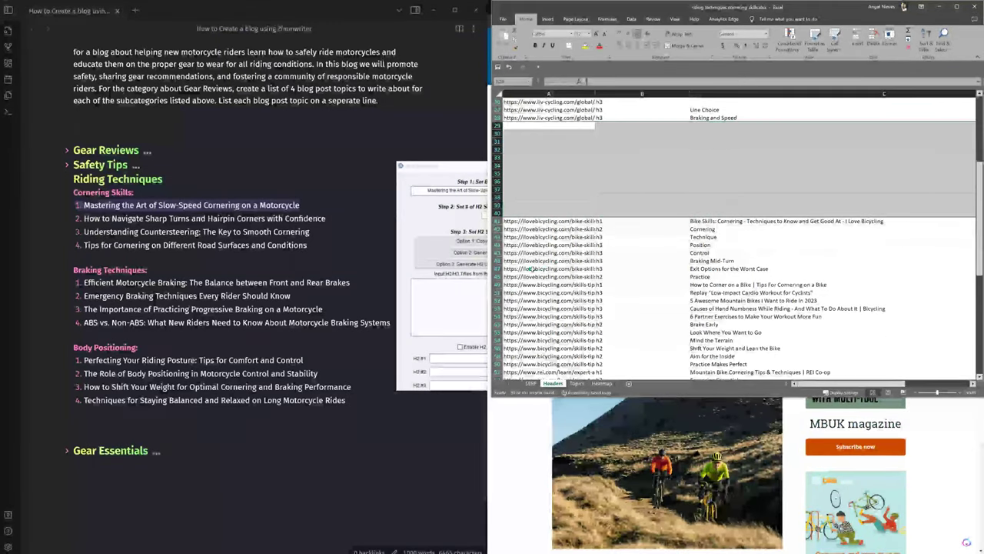
pyautogui.hotkey('ctrl', '-')
# Step: Clear all rows from the first ilovebicycling.com entry in row 41 through row 93
pyautogui.scroll(-5, 538, 269)
pyautogui.keyDown('shift'); pyautogui.click(591, 318); pyautogui.keyUp('shift')
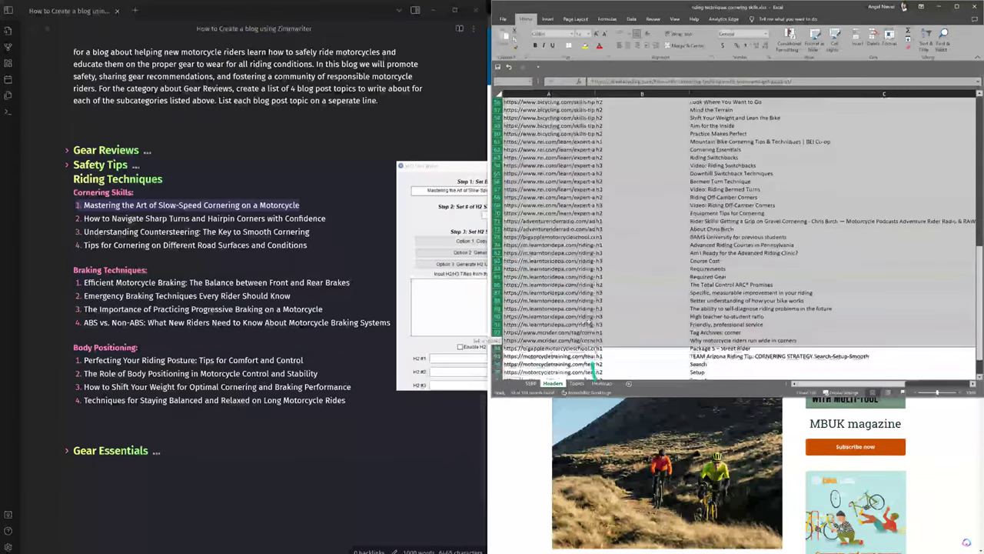
pyautogui.moveTo(590, 318); pyautogui.dragTo(641, 355)
pyautogui.press('Delete')
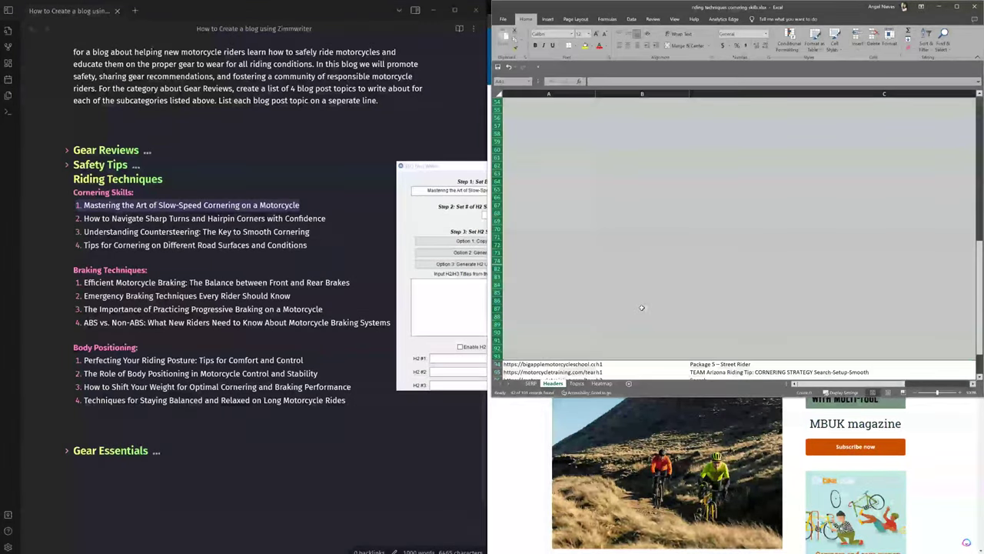
pyautogui.hotkey('ctrl', '-')
# Step: Clear the "TEAM Arizona Riding Tip", "Search" and "Setup" headings in rows 95 to 97
pyautogui.click(776, 198)
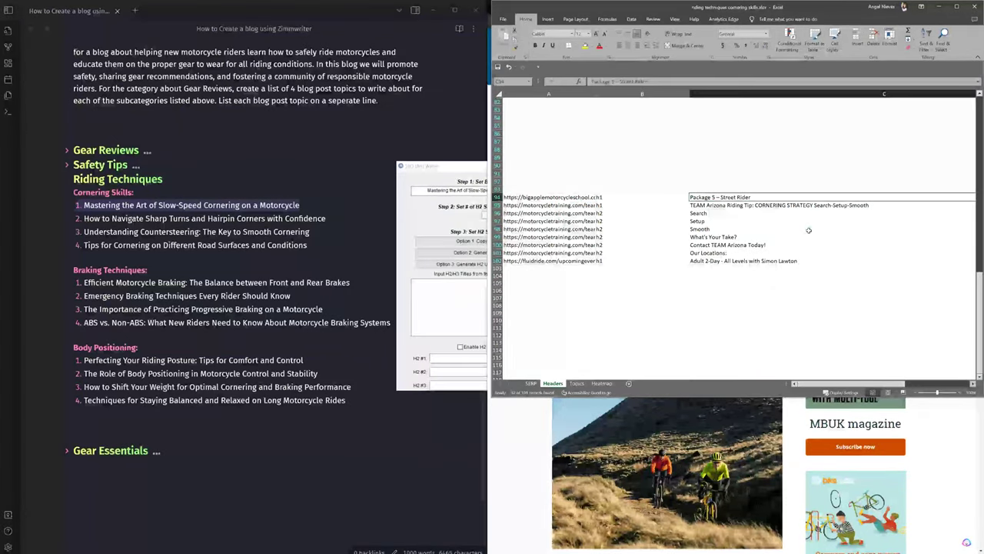
pyautogui.hscroll(2, 801, 206)
pyautogui.click(539, 208)
pyautogui.press('Delete')
pyautogui.click(544, 215)
pyautogui.press('Delete')
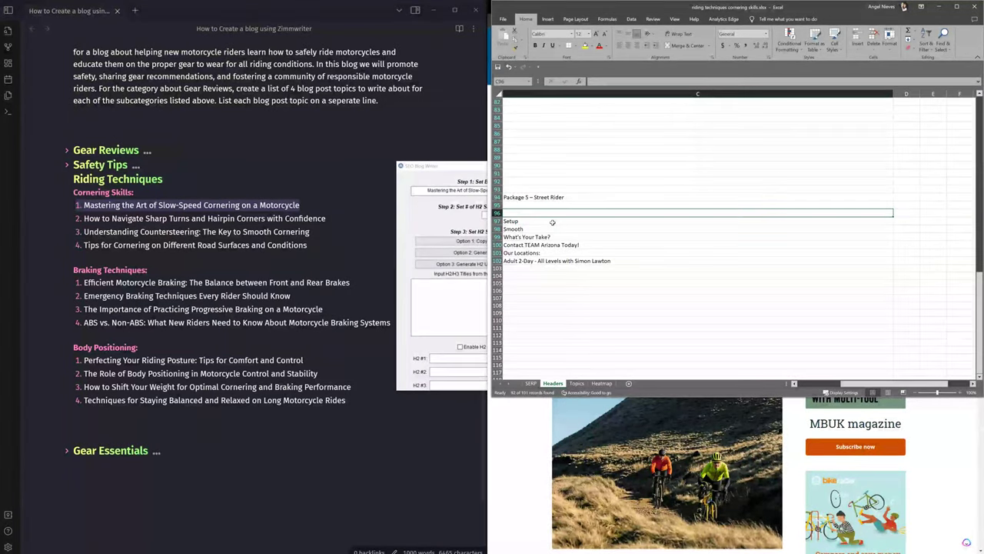
pyautogui.click(550, 221)
pyautogui.press('Delete')
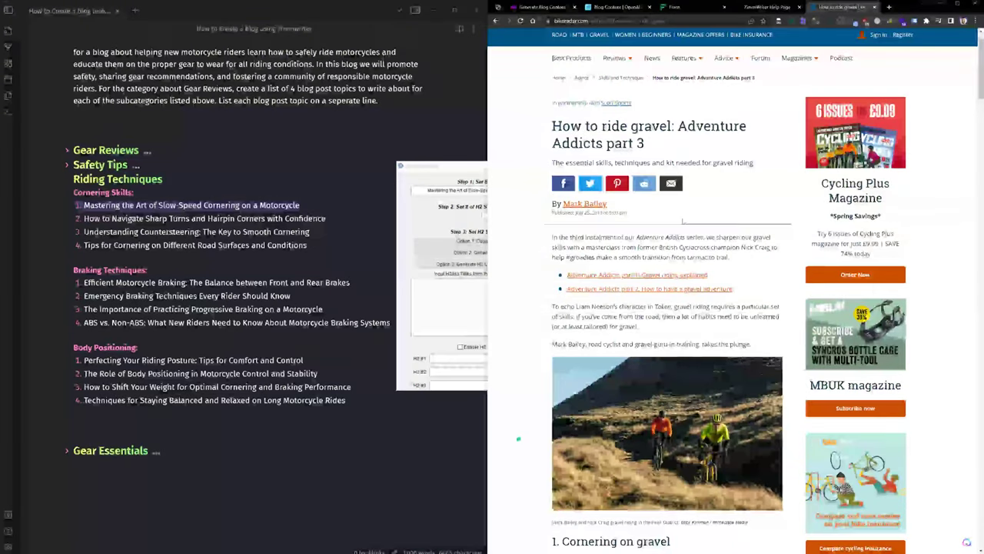
# Step: Return to Frase and update the document's target search query to "motorcylce riding techniques and cornering skills"
pyautogui.click(676, 7)
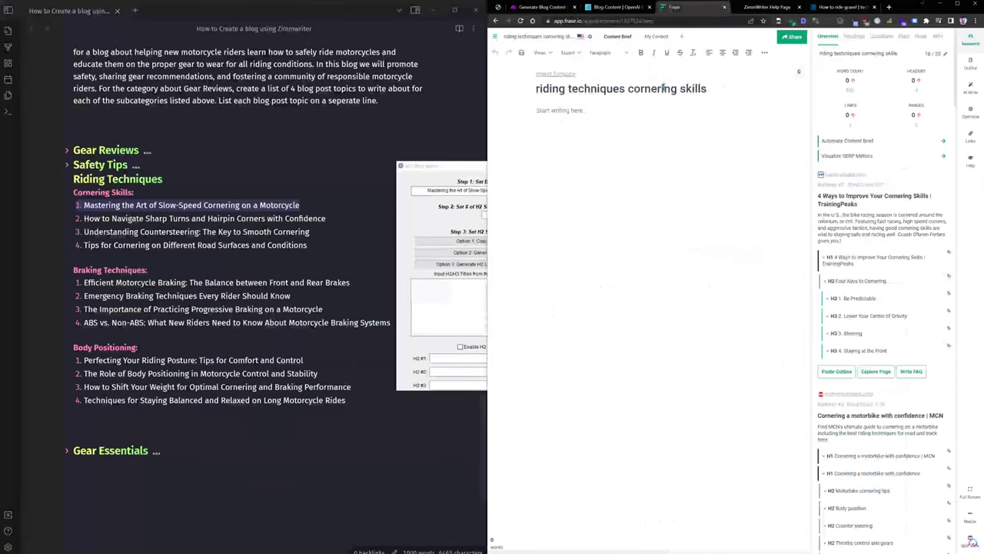
pyautogui.click(947, 56)
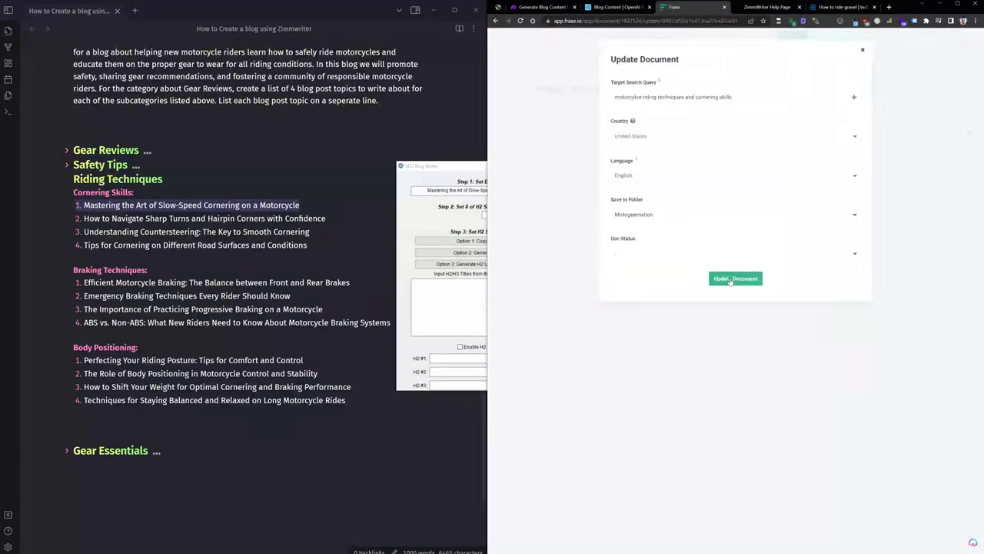
pyautogui.click(730, 280)
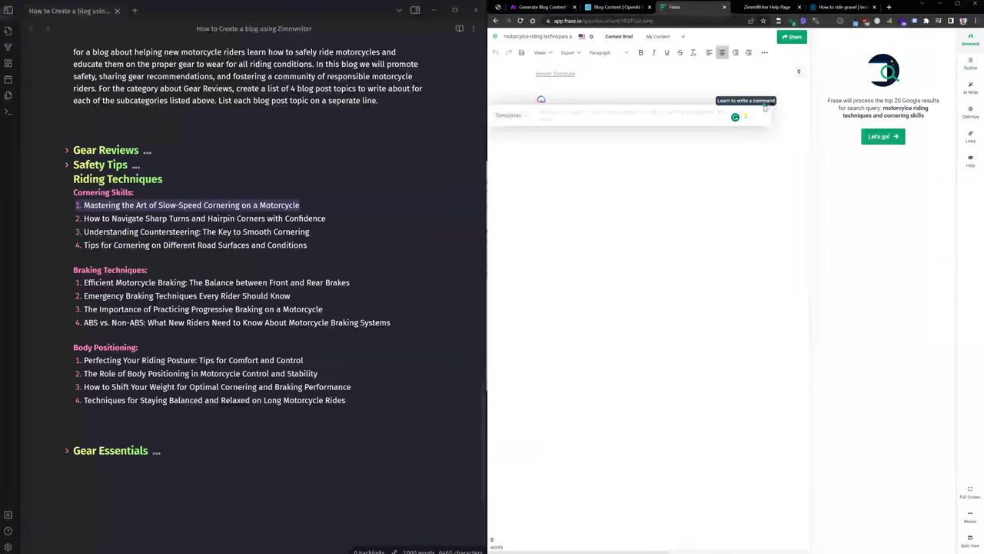
# Step: Replace the document title with "Mastering the Art of Slow-Speed Cornering on a Motorcycle" and start processing the top 20 Google results
pyautogui.click(765, 104)
pyautogui.click(753, 165)
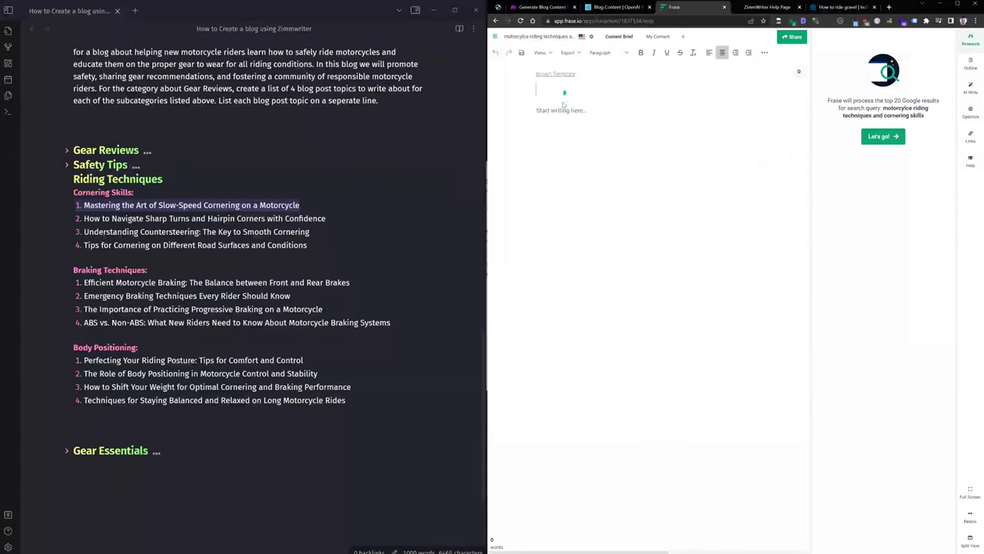
pyautogui.hotkey('ctrl', 'v')
pyautogui.click(881, 139)
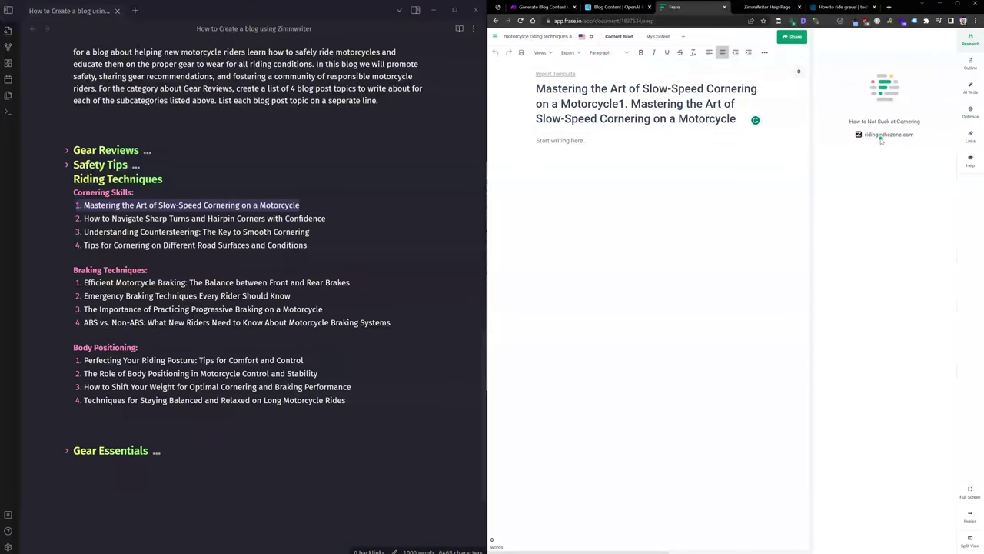
# Step: Switch to Excel and review the remaining URLs and headings in the earlier export from the first row
pyautogui.hotkey('alt', 'Tab')
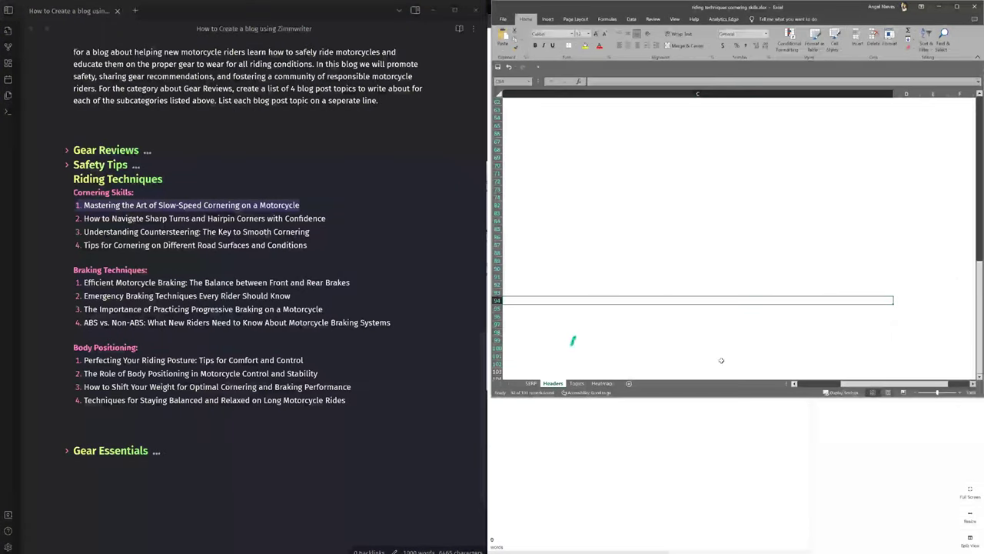
pyautogui.scroll(20, 582, 245)
pyautogui.moveTo(854, 383); pyautogui.dragTo(814, 382)
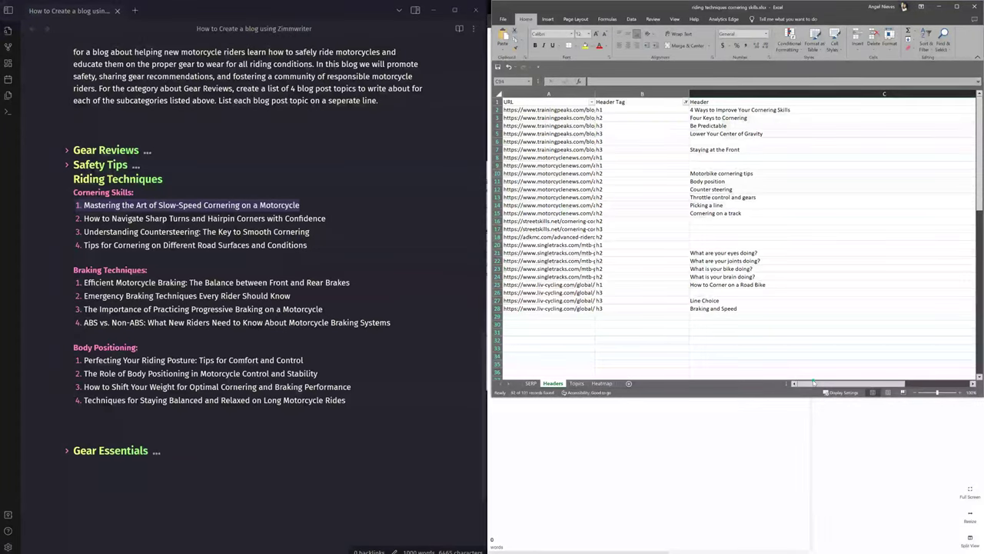
pyautogui.hotkey('alt', 'Tab')
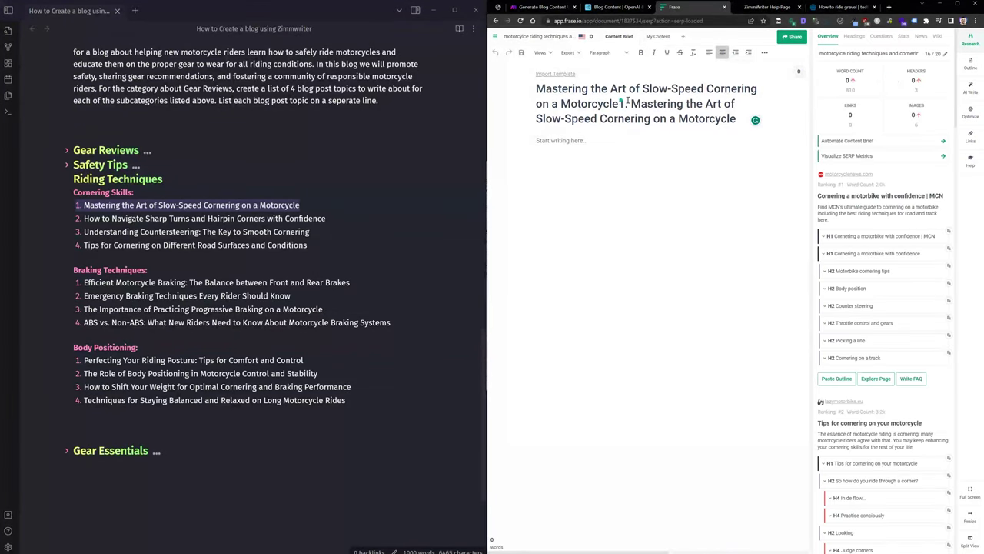
# Step: Undo the duplicated title text in Frase, export the SERP data to Excel and open the saved workbook
pyautogui.hotkey('ctrl', 'z')
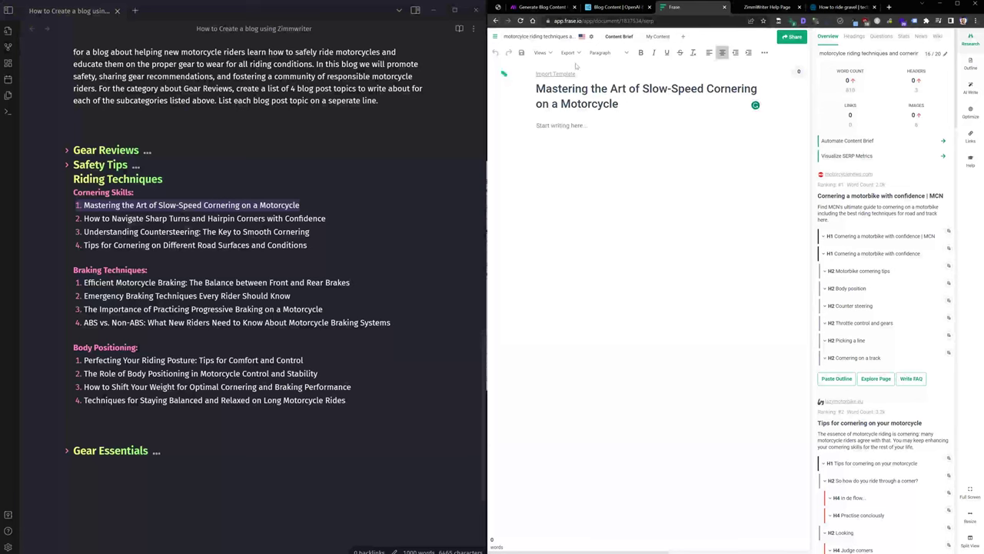
pyautogui.click(568, 53)
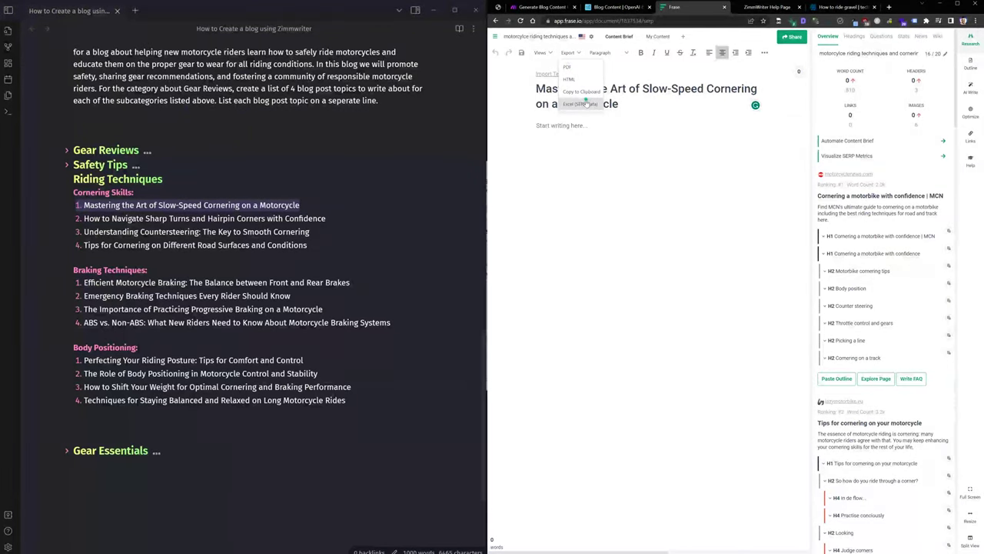
pyautogui.click(586, 103)
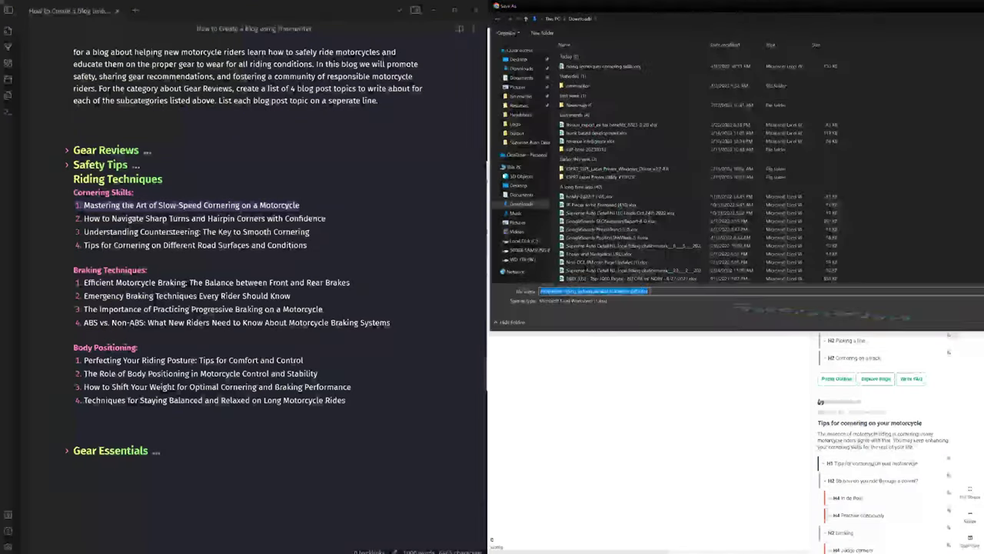
pyautogui.press('Return')
pyautogui.click(522, 543)
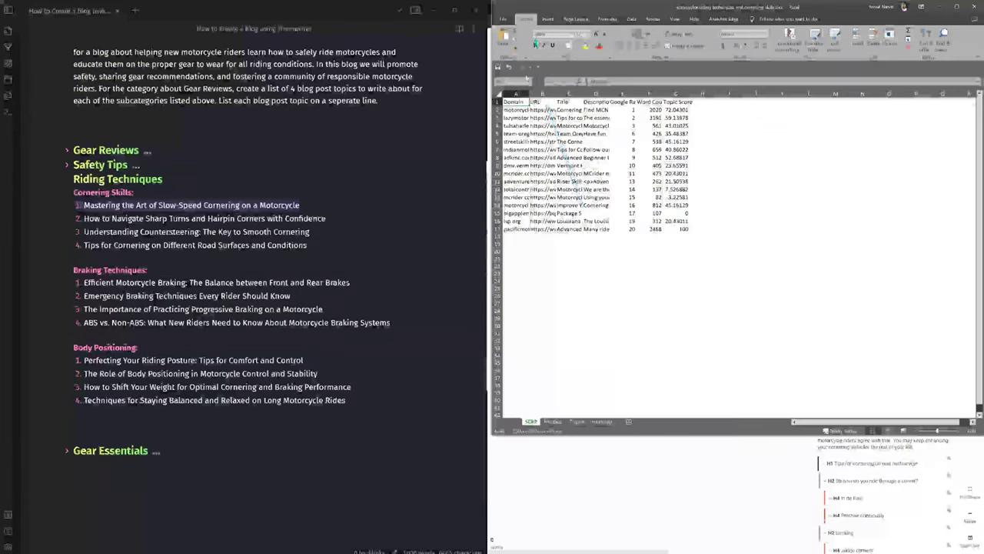
# Step: Filter the Headers sheet to h1, h2 and h3 tags only and fit the Header column to its contents
pyautogui.click(553, 421)
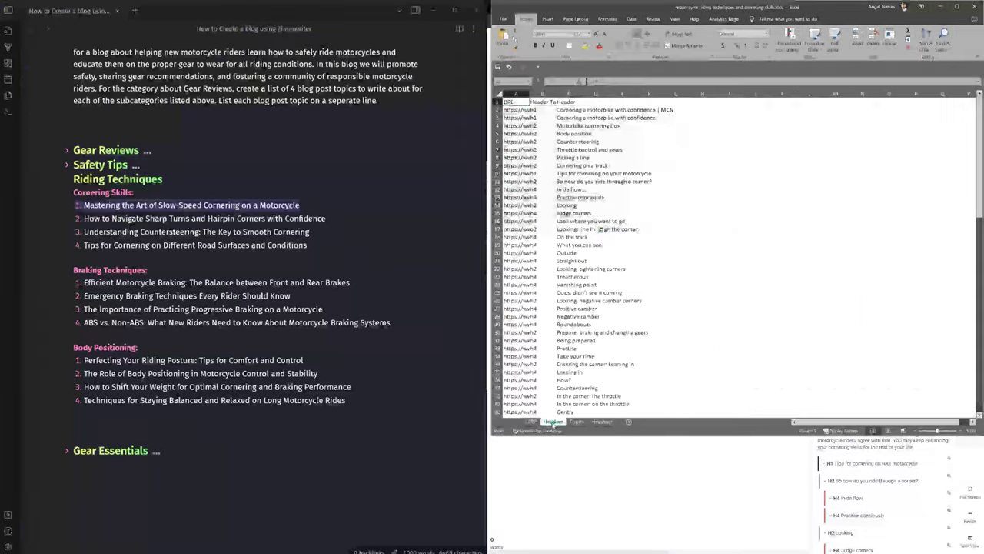
pyautogui.hotkey('ctrl', 'shift', 'l')
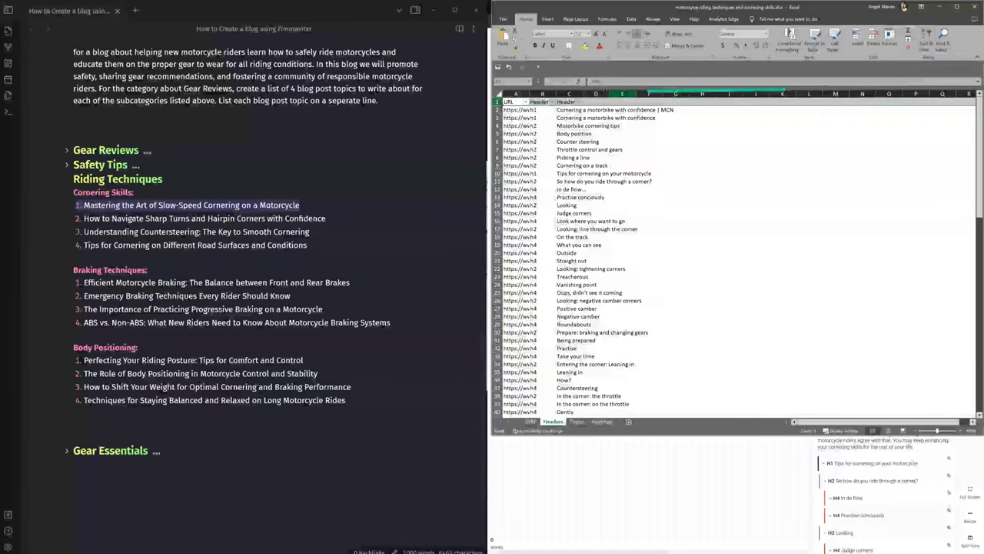
pyautogui.click(552, 102)
pyautogui.click(474, 210)
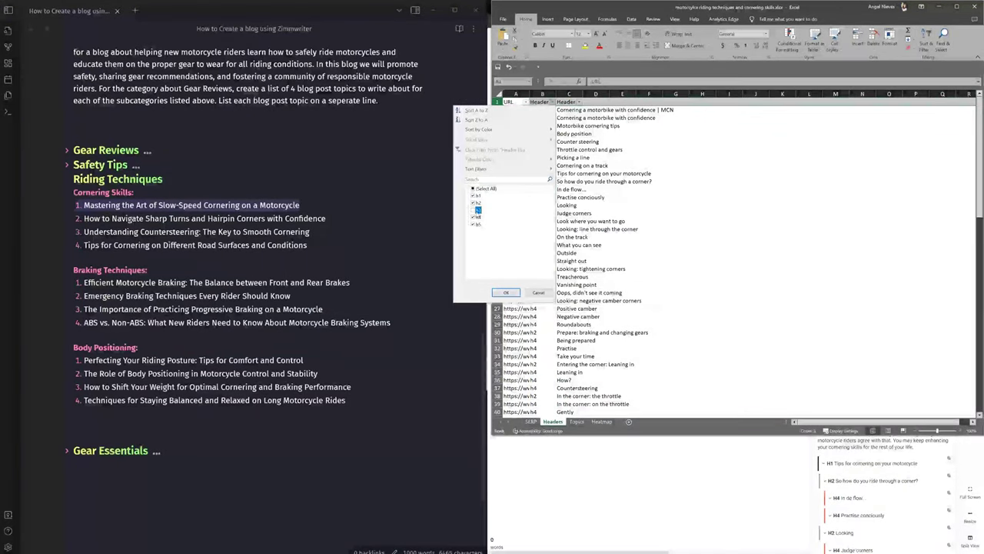
pyautogui.click(505, 292)
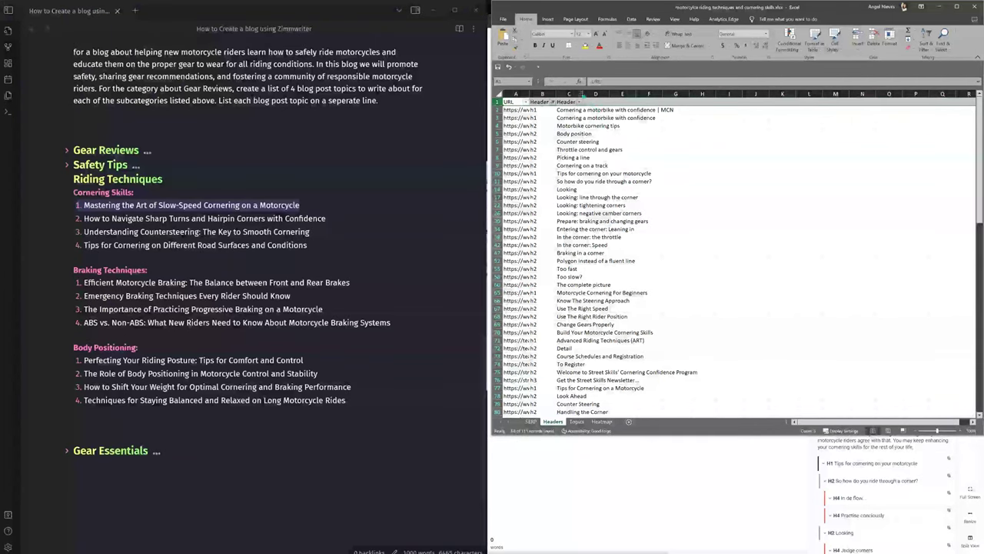
pyautogui.doubleClick(582, 93)
# Step: Clear the headings "Looking", "Polygon instead of a fluent line", "Too fast", "Too slow?", "Post navigation" and the rider's "About" heading
pyautogui.click(607, 261)
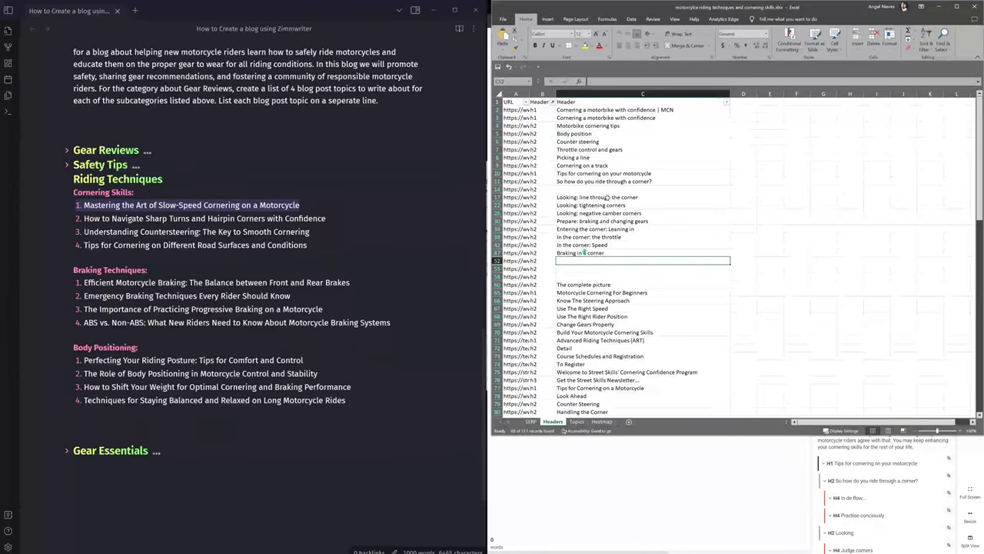
pyautogui.scroll(-5, 608, 198)
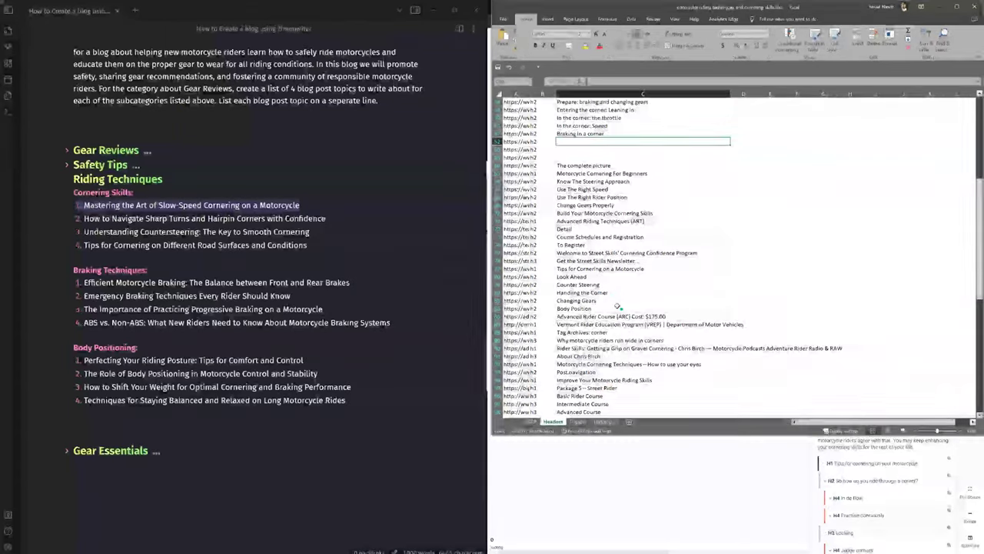
pyautogui.scroll(-1, 616, 307)
pyautogui.click(578, 359)
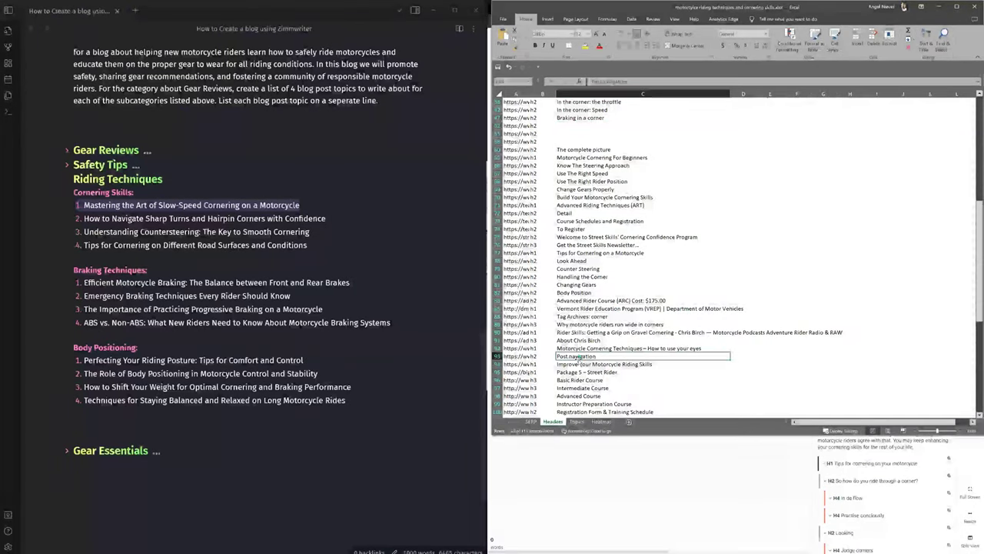
pyautogui.press('Delete')
pyautogui.click(584, 340)
pyautogui.press('Delete')
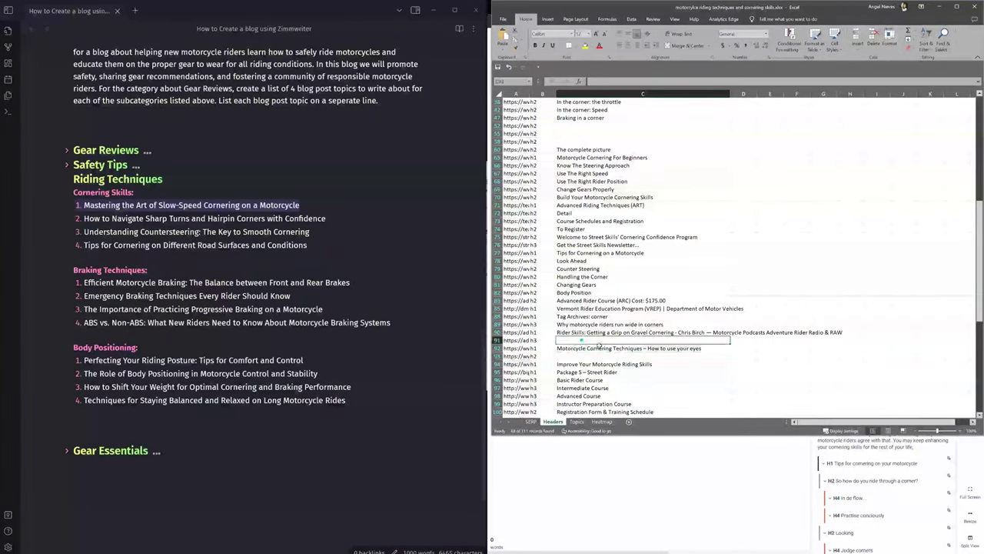
# Step: Clear the headings "Tag Archives: corner", "Advanced Rider Course (ARC) Cost: $175.00" and the Vermont Rider Education Program one
pyautogui.click(579, 315)
pyautogui.press('Delete')
pyautogui.click(596, 300)
pyautogui.press('Delete')
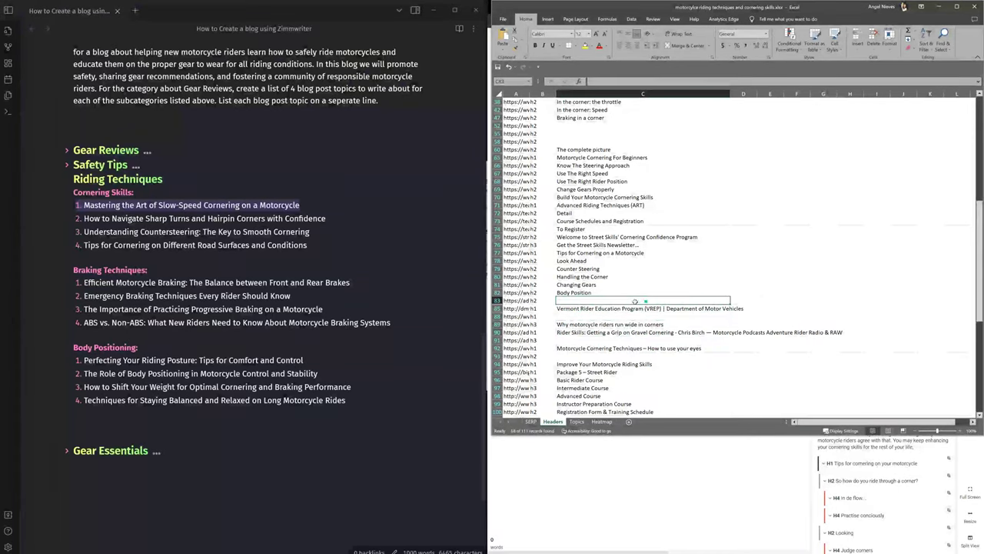
pyautogui.click(594, 308)
pyautogui.press('Delete')
# Step: Clear both Street Skills headings in rows 75 and 76, plus "To Register", "Detail" and "Course Schedules and Registration"
pyautogui.click(579, 244)
pyautogui.press('Delete')
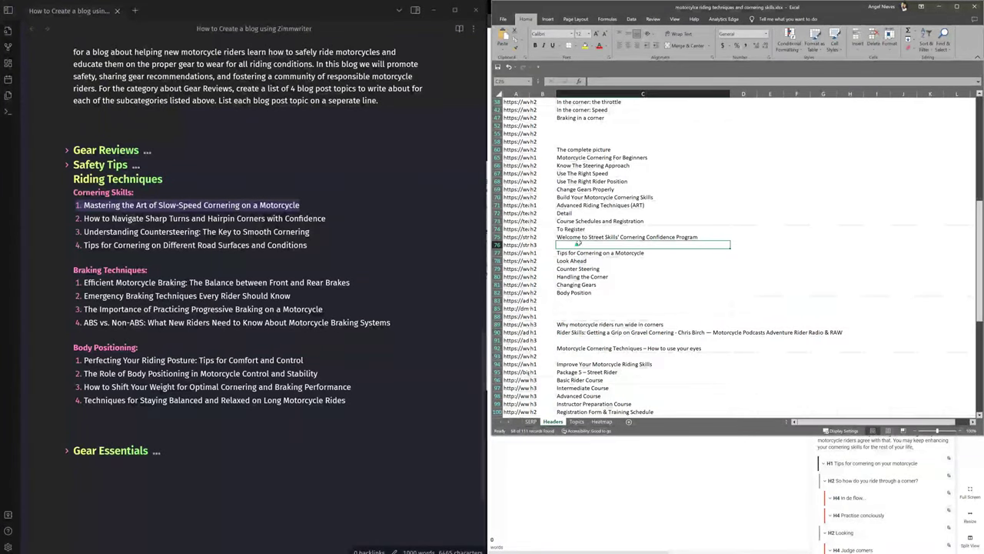
pyautogui.click(615, 237)
pyautogui.press('Delete')
pyautogui.click(592, 228)
pyautogui.press('Delete')
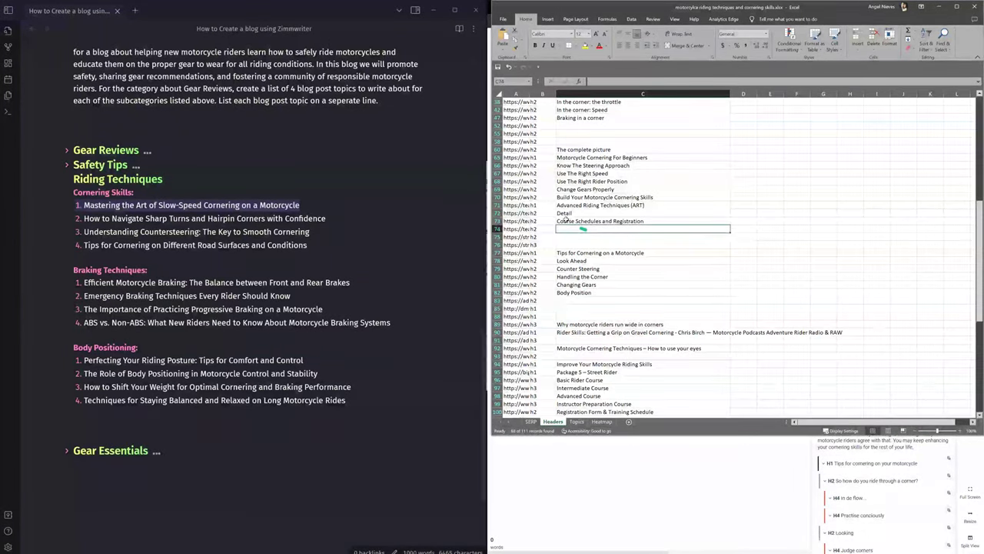
pyautogui.click(569, 216)
pyautogui.click(593, 222)
pyautogui.press('Delete')
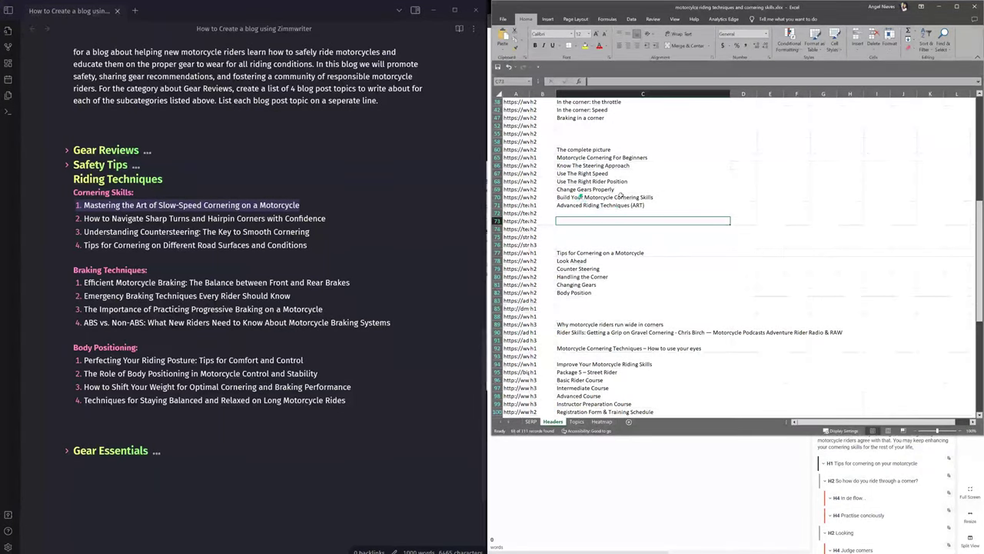
# Step: Clear the headings "Build Your Motorcycle Cornering Skills", "The complete picture" and "So how do you ride through a corner?"
pyautogui.click(599, 197)
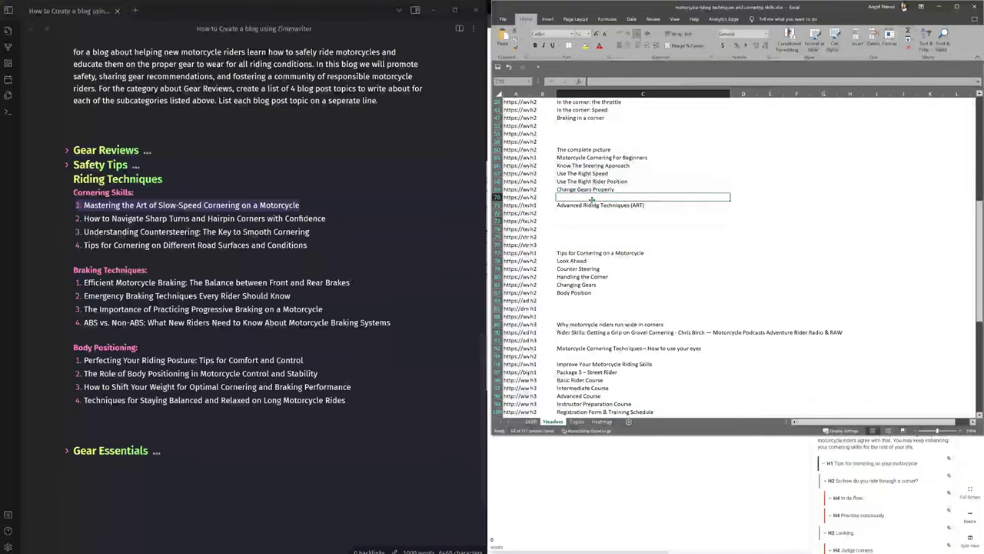
pyautogui.press('Delete')
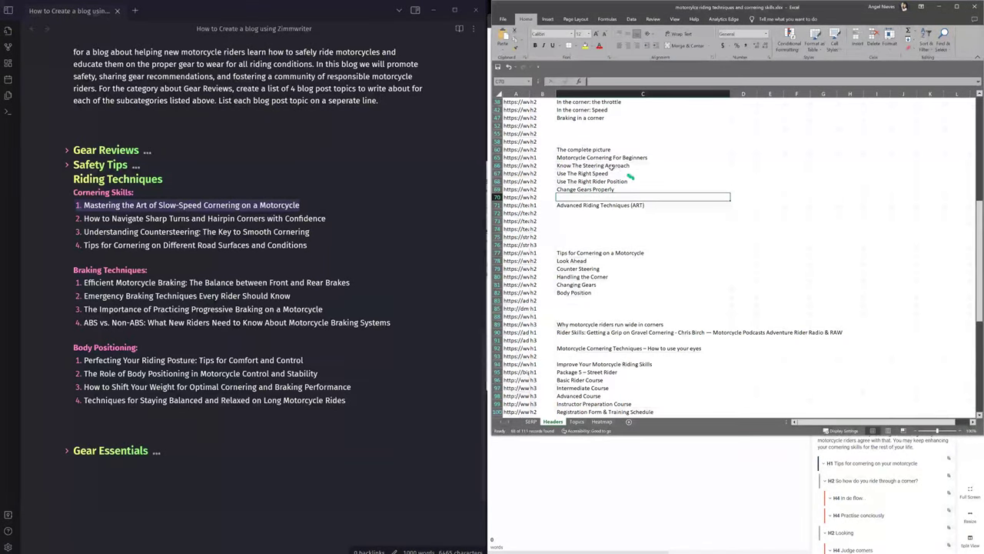
pyautogui.click(620, 149)
pyautogui.press('Delete')
pyautogui.scroll(1, 586, 118)
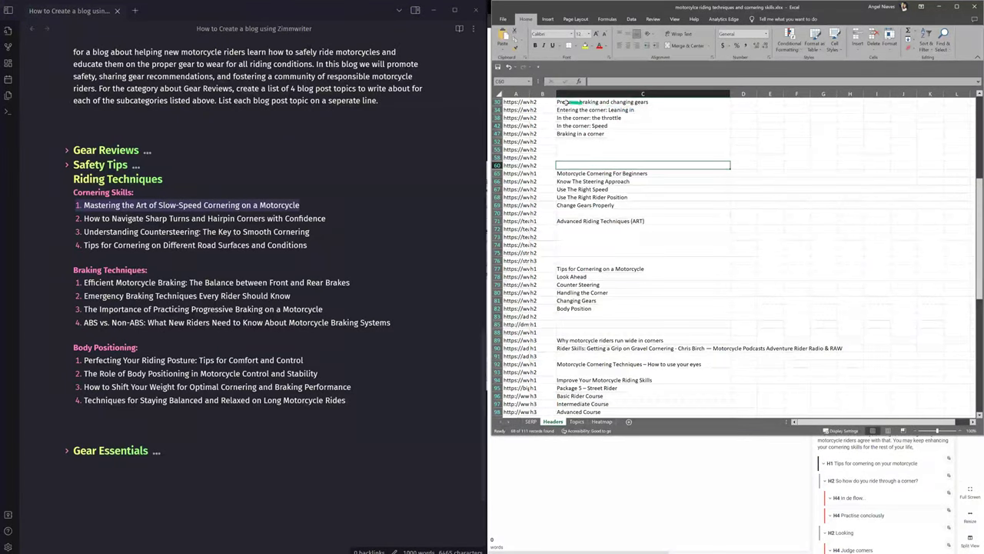
pyautogui.scroll(1, 674, 141)
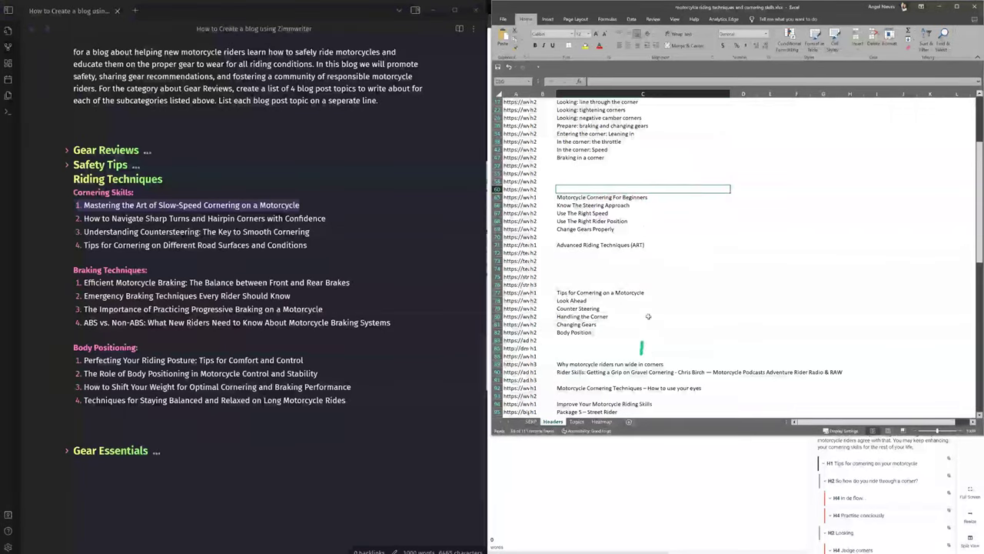
pyautogui.scroll(1, 645, 142)
pyautogui.scroll(4, 604, 138)
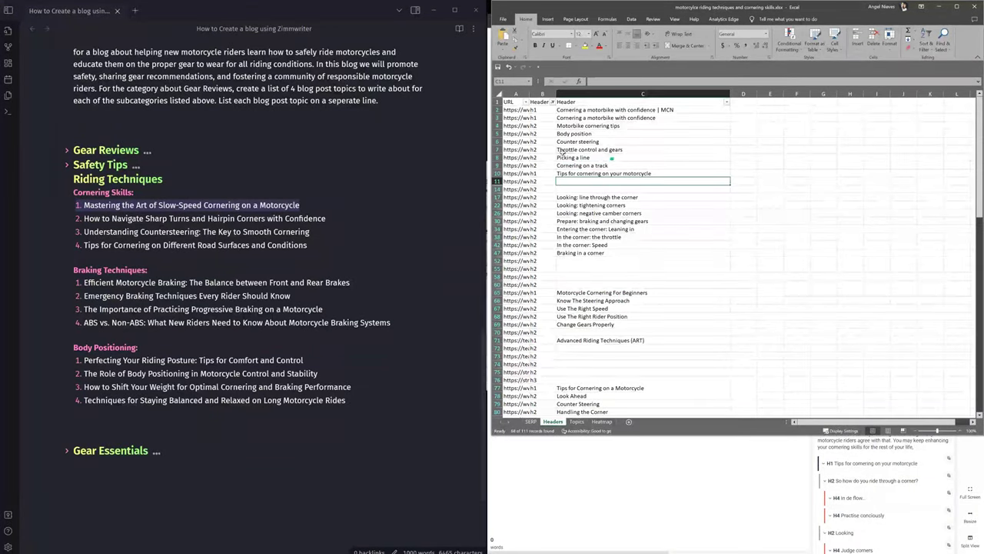
# Step: Clear the course headings from "Package 5 – Street Rider" through "Registration Form & Training Schedule" in row 100
pyautogui.scroll(-12, 623, 192)
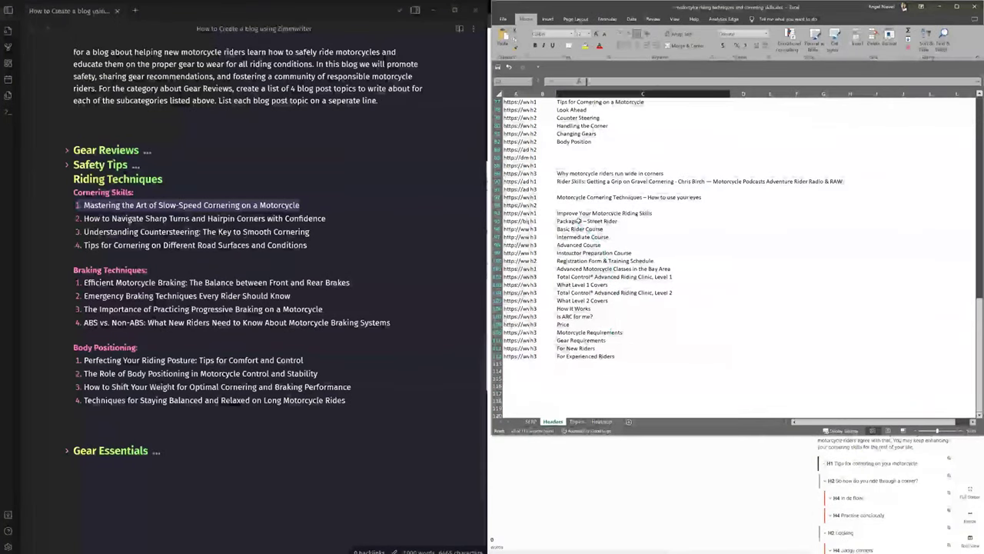
pyautogui.click(603, 220)
pyautogui.press('Delete')
pyautogui.click(604, 230)
pyautogui.press('Delete')
pyautogui.click(603, 236)
pyautogui.press('Delete')
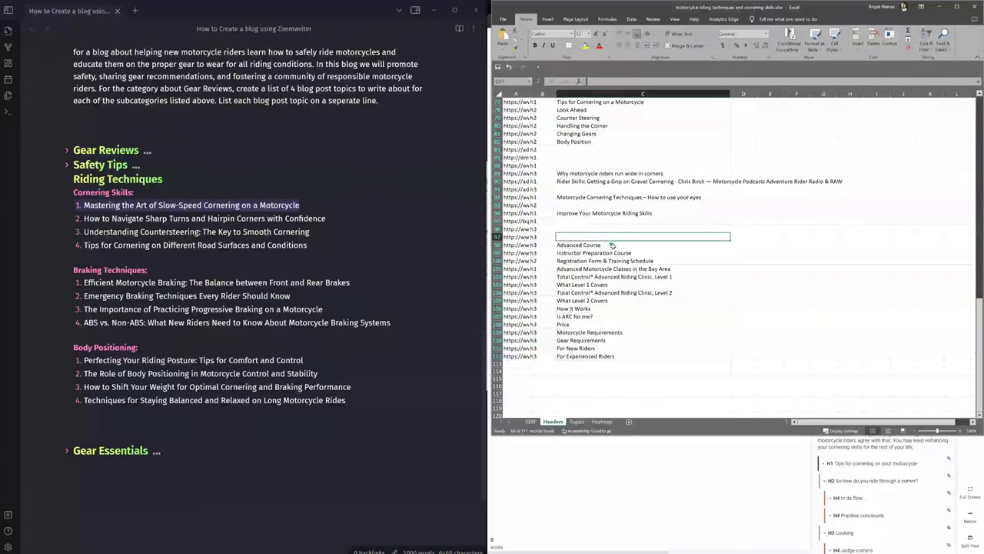
pyautogui.click(615, 244)
pyautogui.press('Delete')
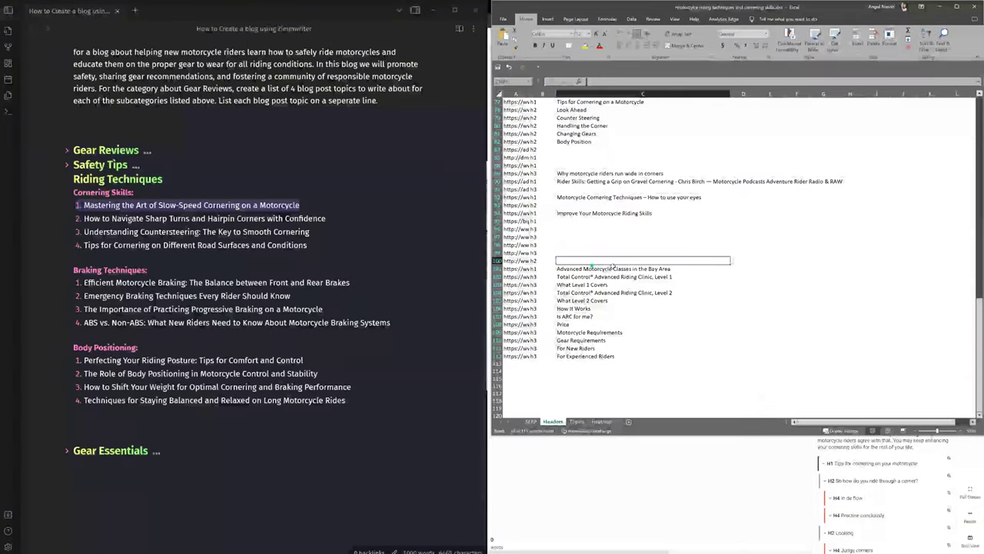
pyautogui.click(596, 260)
pyautogui.press('Delete')
# Step: Clear "Advanced Motorcycle Classes in the Bay Area" and all headings below it, through "For Experienced Riders" in row 112
pyautogui.click(643, 271)
pyautogui.press('Delete')
pyautogui.moveTo(615, 279); pyautogui.dragTo(615, 356)
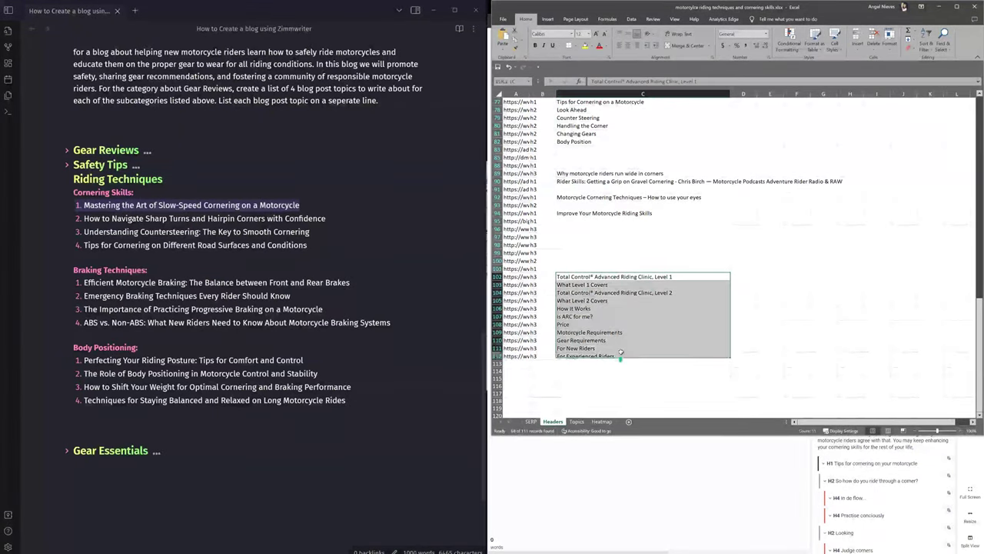
pyautogui.press('Delete')
pyautogui.click(645, 358)
# Step: Clear the "Improve Your Motorcycle Riding Skills" heading and the gravel cornering podcast heading in row 90
pyautogui.scroll(4, 646, 359)
pyautogui.click(630, 283)
pyautogui.press('Delete')
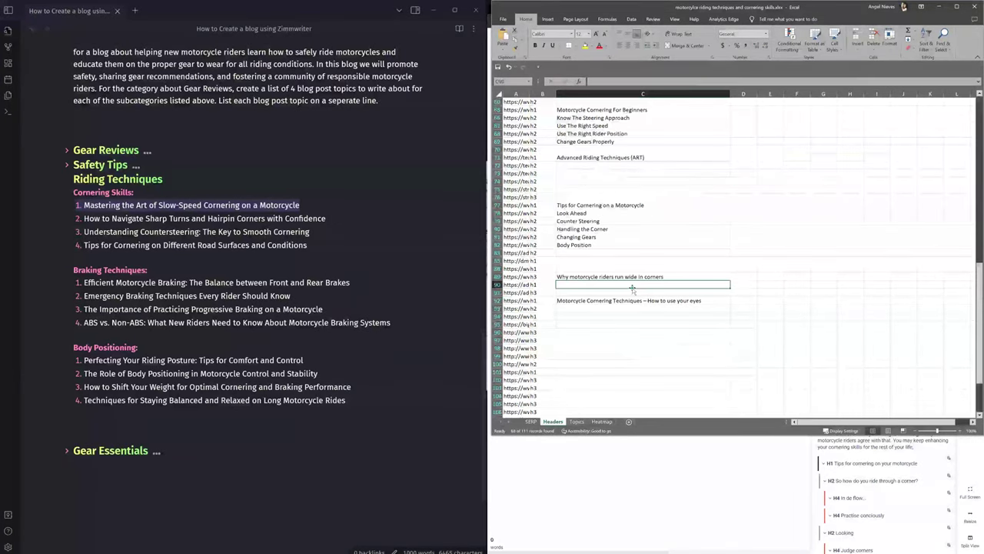
pyautogui.scroll(1, 582, 351)
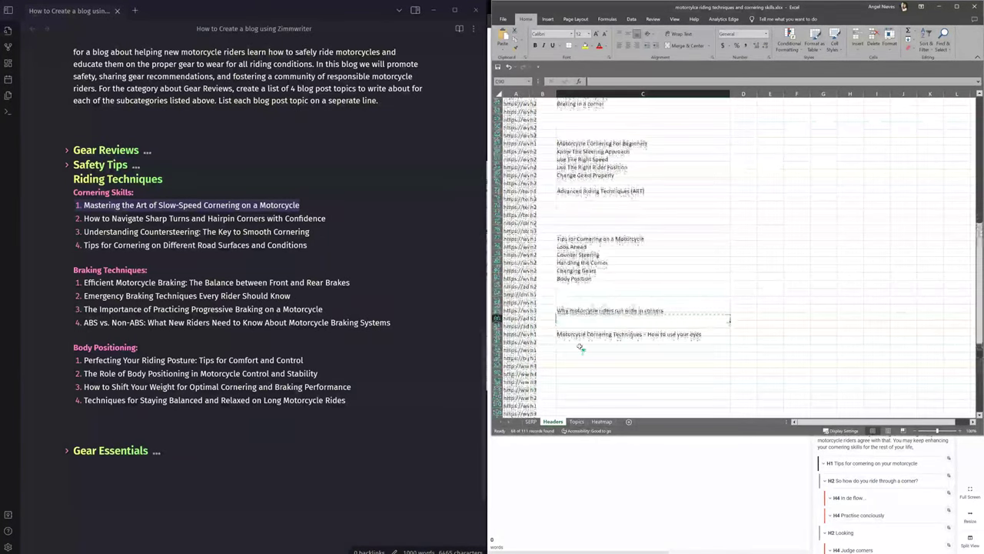
# Step: Copy the headings from "Cornering a motorbike with confidence" through "Motorcycle Cornering Techniques – How to use your eyes" into ZimmWriter's competitor H2/H3 titles for Option 3
pyautogui.moveTo(599, 334)
pyautogui.mouseDown()
pyautogui.moveTo(607, 223)
pyautogui.moveTo(594, 2)
pyautogui.moveTo(570, 86)
pyautogui.mouseUp()
pyautogui.hotkey('ctrl', 'c')
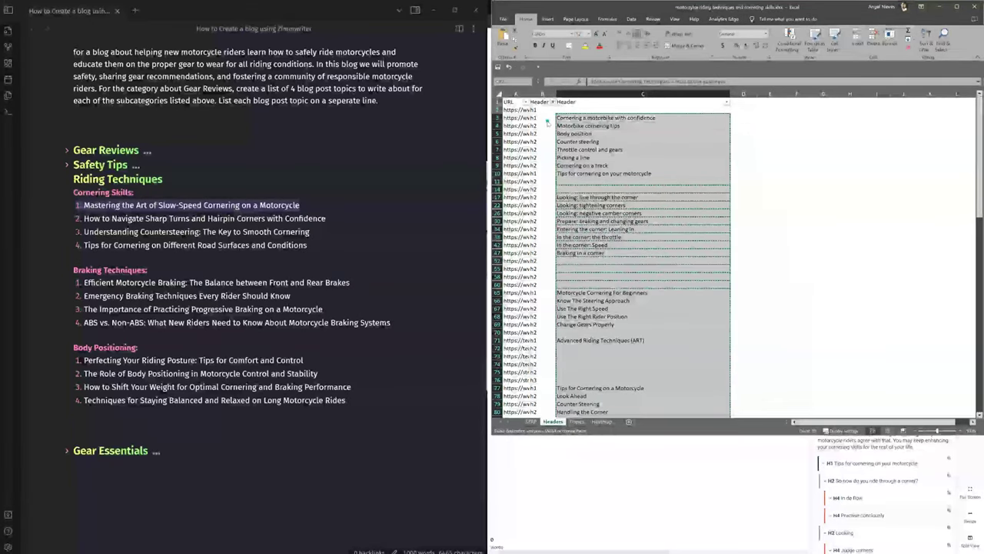
pyautogui.hotkey('alt', 'Tab')
pyautogui.hotkey('alt', 'Tab')
pyautogui.hotkey('alt', 'Tab')
pyautogui.hotkey('alt', 'Tab')
pyautogui.hotkey('alt', 'Tab')
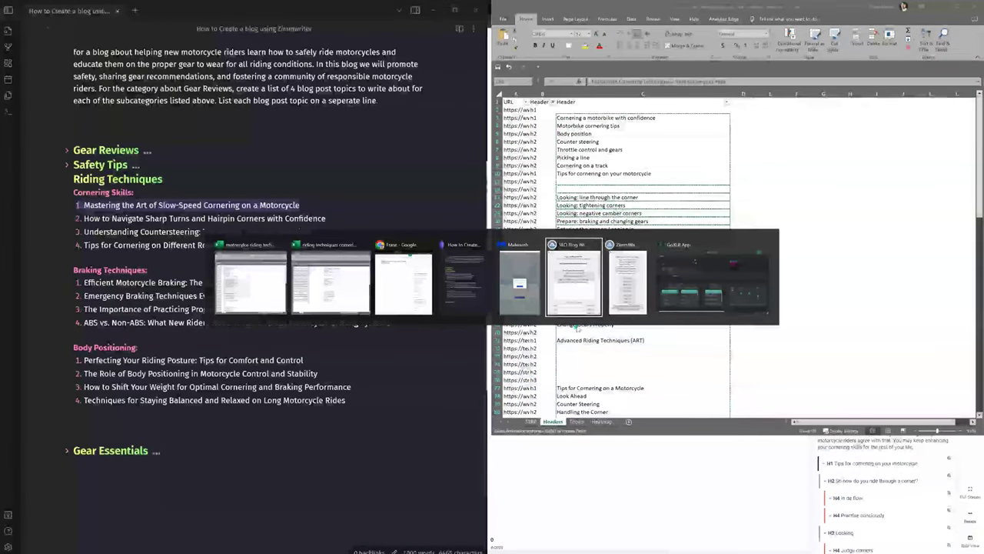
pyautogui.hotkey('ctrl', 'v')
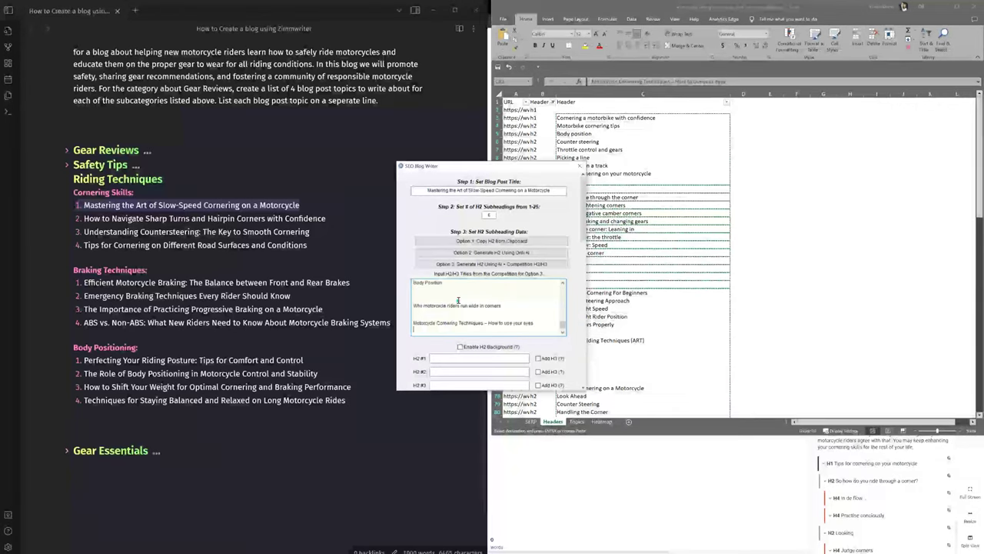
# Step: Try the Enable H2 Background option for the subheadings
pyautogui.click(460, 346)
pyautogui.press('space')
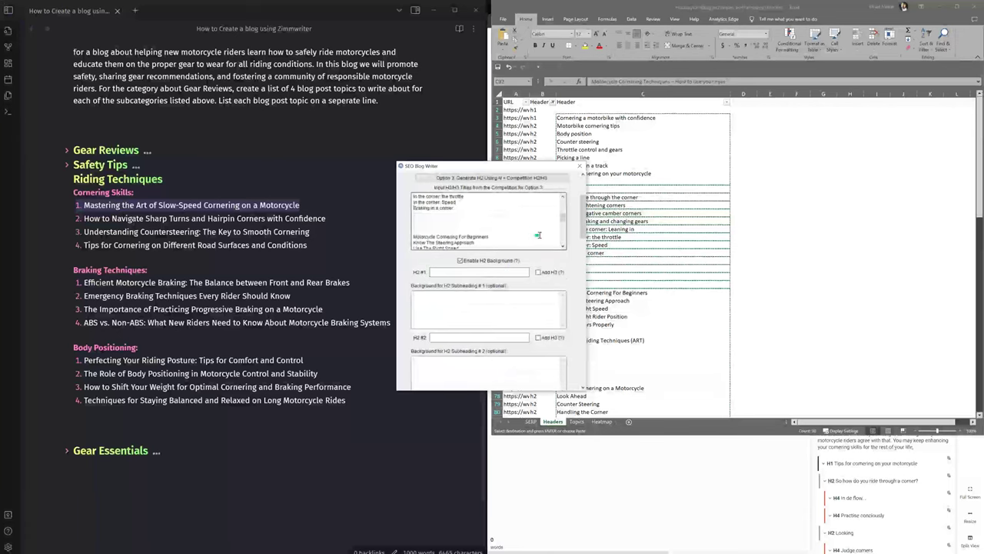
pyautogui.scroll(-2, 580, 223)
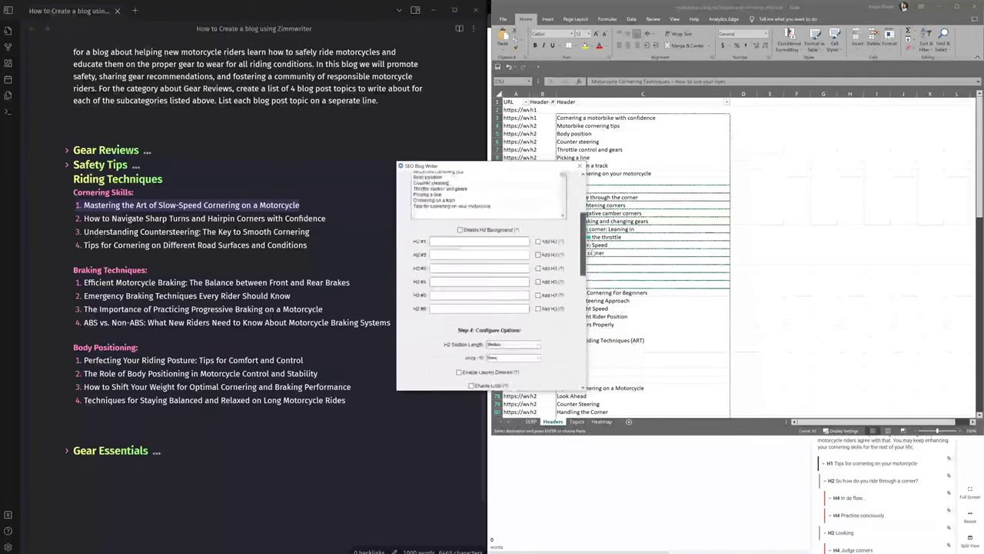
pyautogui.scroll(1, 530, 270)
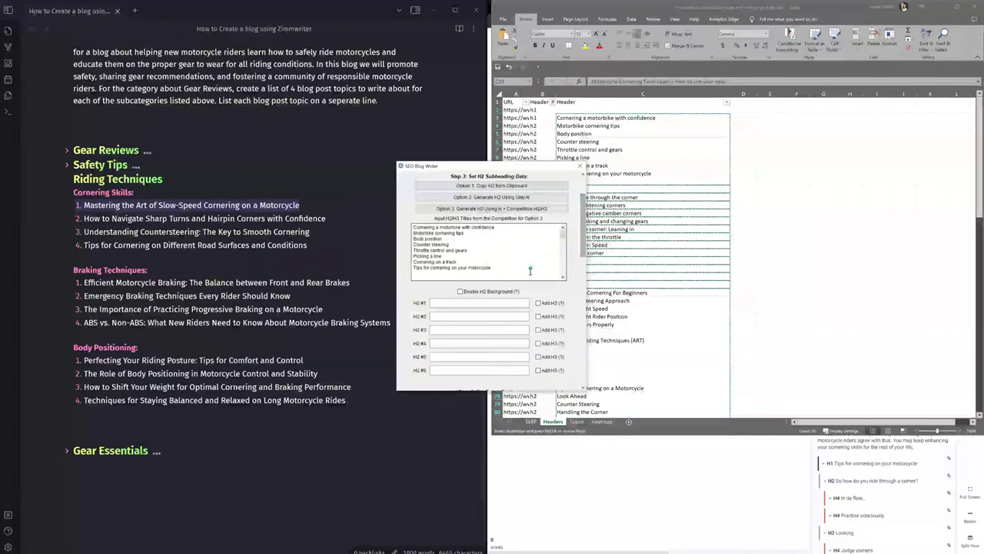
# Step: Generate the H2 subheadings using AI plus the competition H2/H3 titles
pyautogui.moveTo(566, 251); pyautogui.dragTo(563, 275)
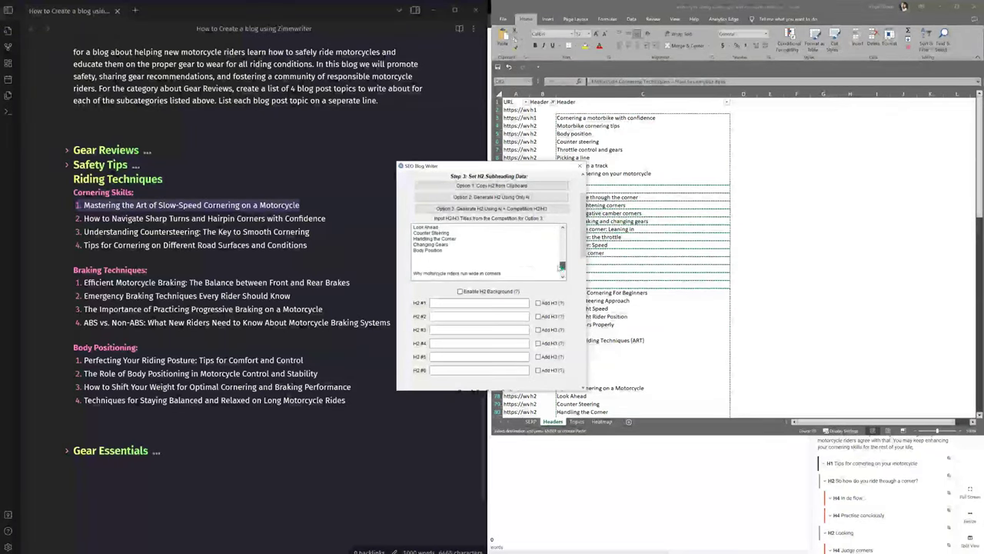
pyautogui.scroll(-1, 559, 268)
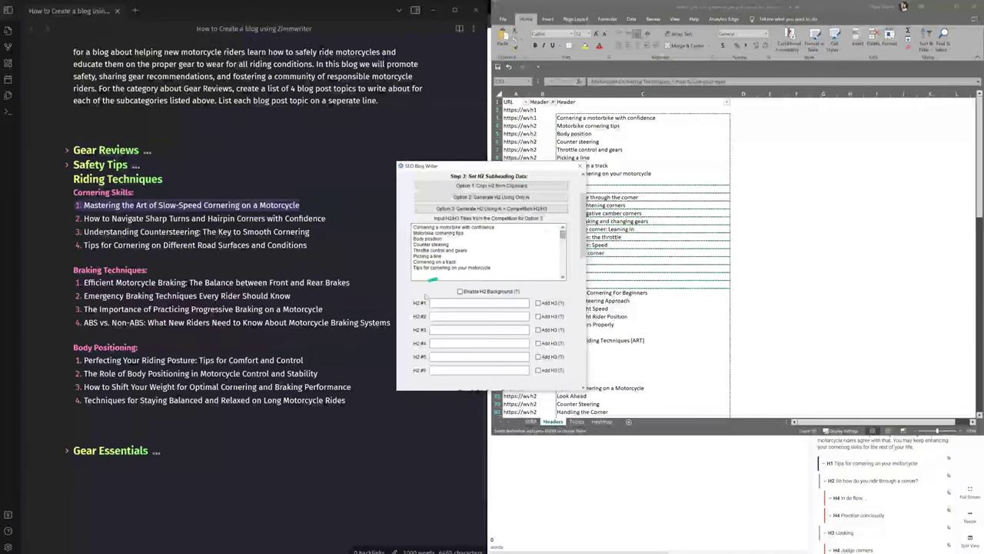
pyautogui.scroll(1, 579, 304)
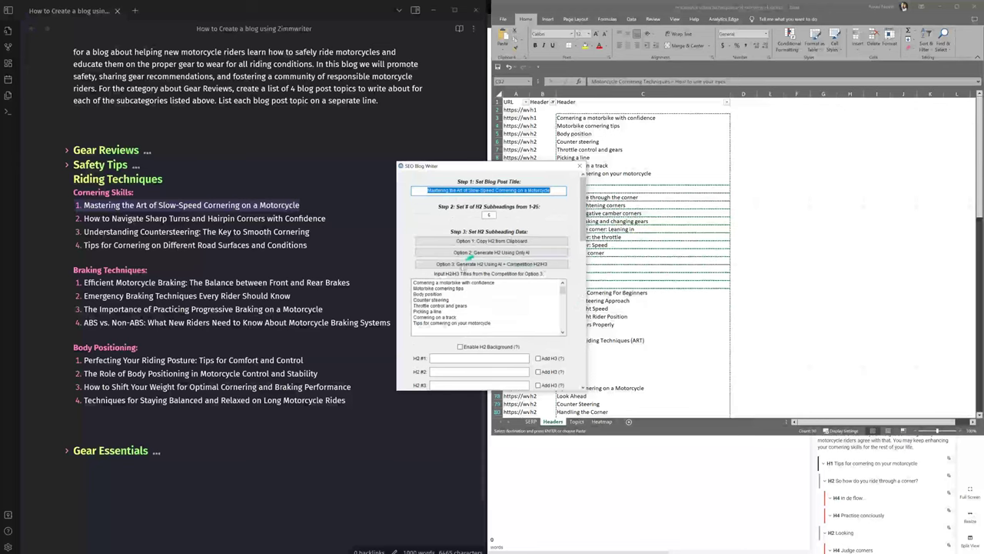
pyautogui.scroll(-3, 488, 273)
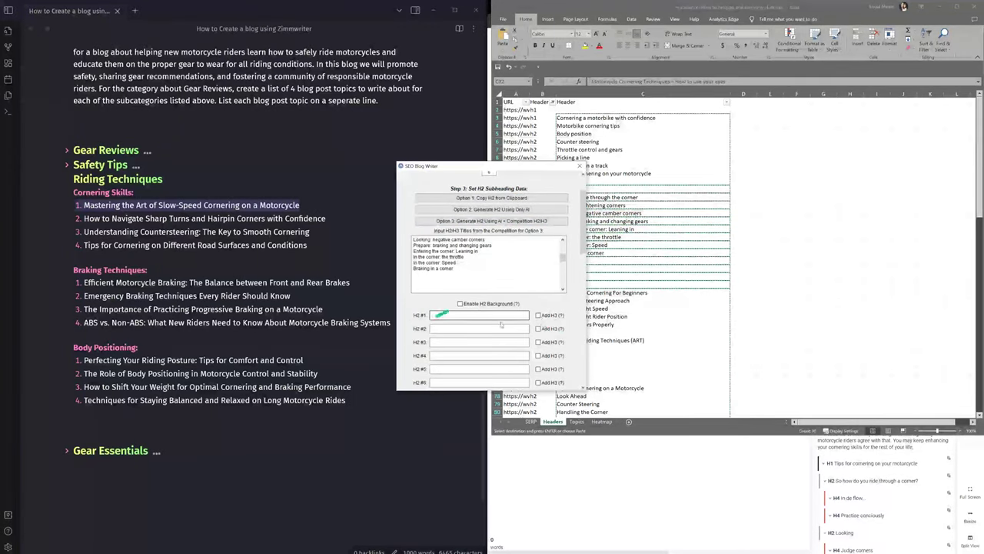
pyautogui.scroll(3, 569, 290)
pyautogui.click(484, 264)
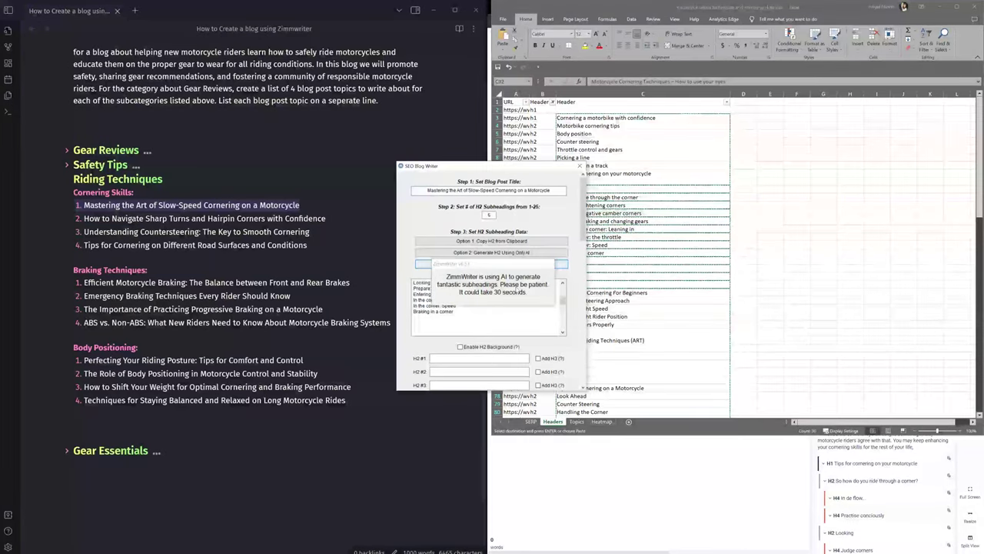
pyautogui.scroll(-5, 531, 308)
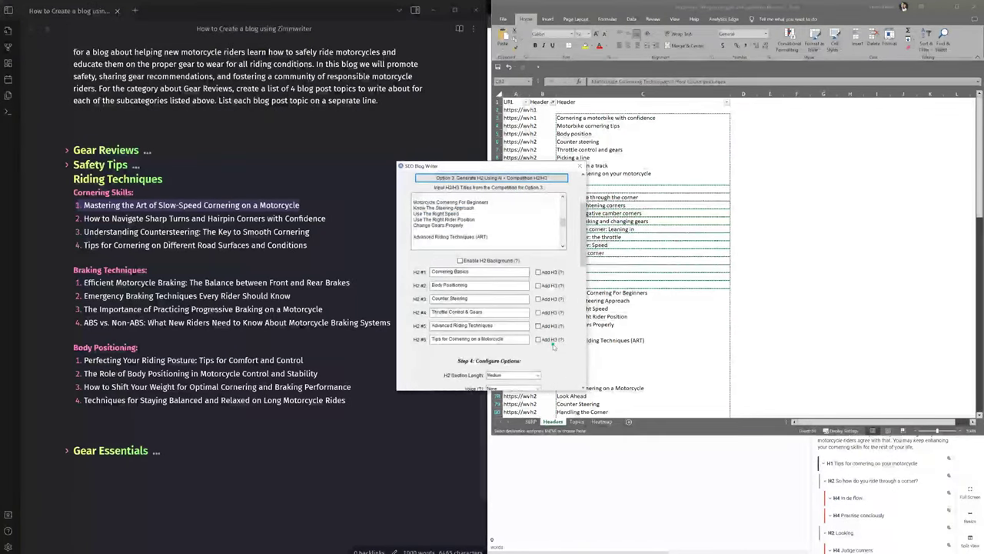
# Step: Turn on Add H3 for the "Advanced Riding Techniques" and "Throttle Control & Gears" subheadings
pyautogui.doubleClick(436, 285)
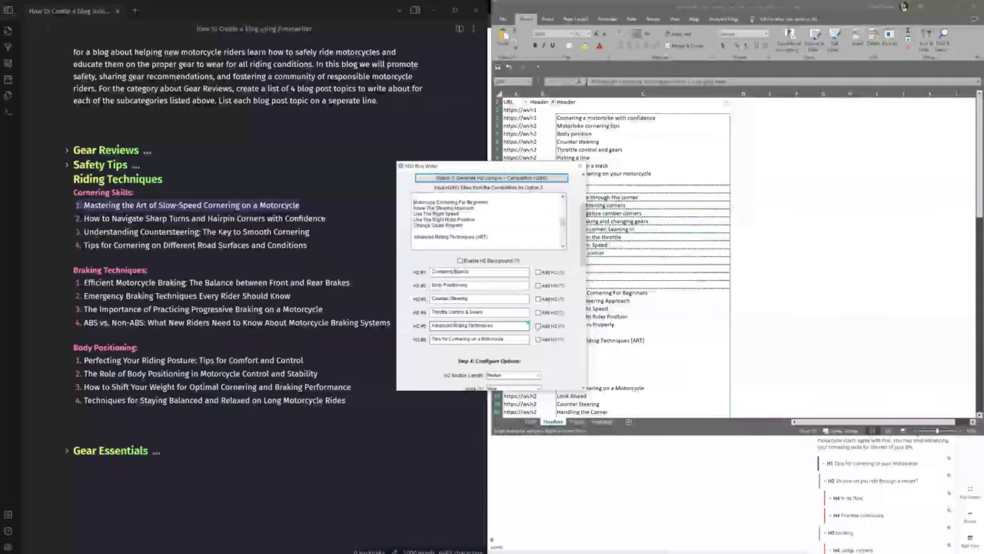
pyautogui.click(538, 325)
pyautogui.scroll(5, 530, 240)
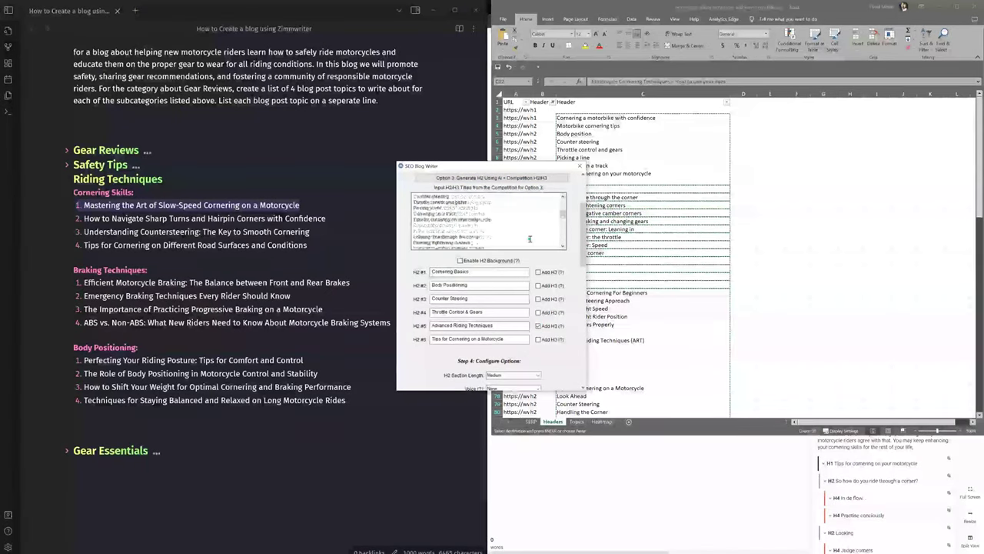
pyautogui.scroll(5, 530, 239)
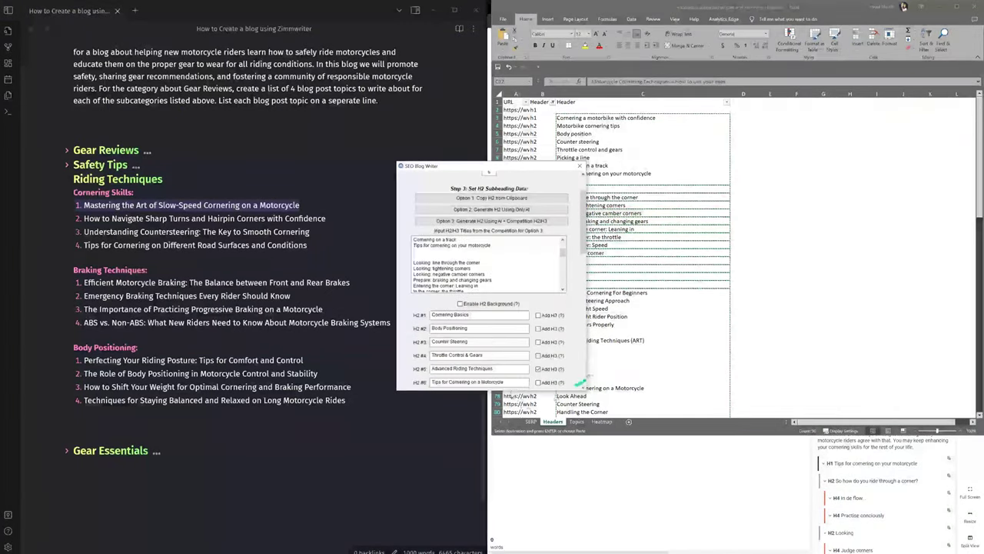
pyautogui.scroll(-2, 568, 353)
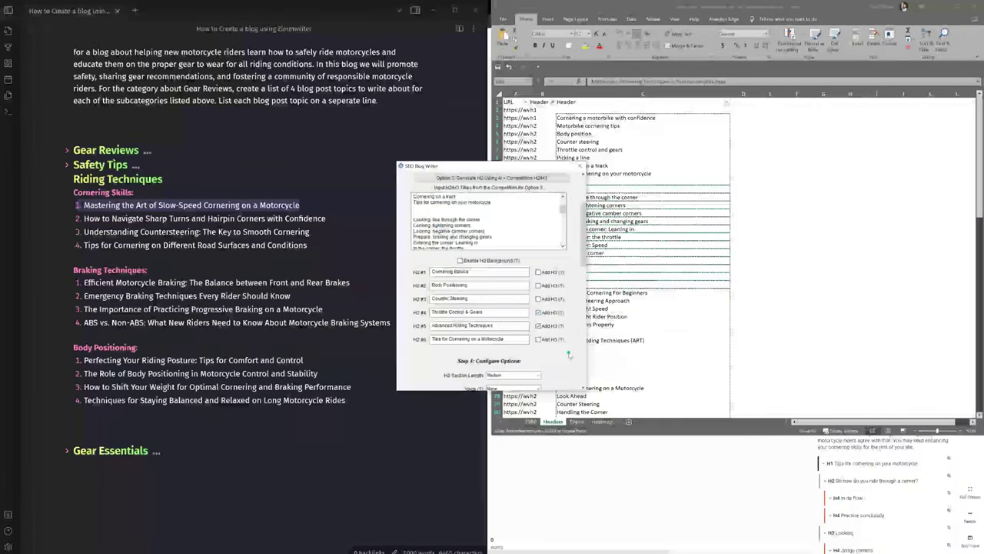
# Step: Set the article's voice to Personal
pyautogui.scroll(-2, 538, 347)
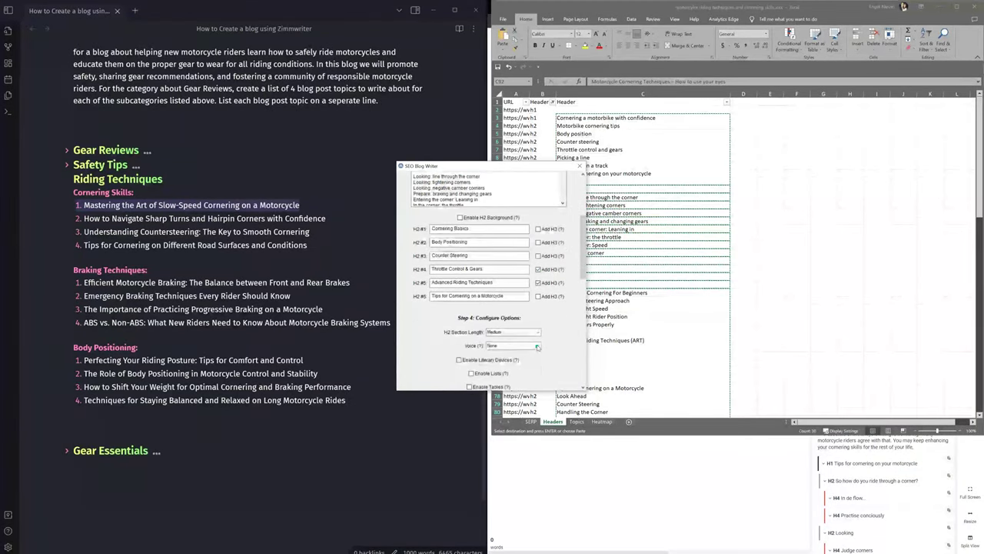
pyautogui.scroll(-2, 538, 346)
pyautogui.click(538, 303)
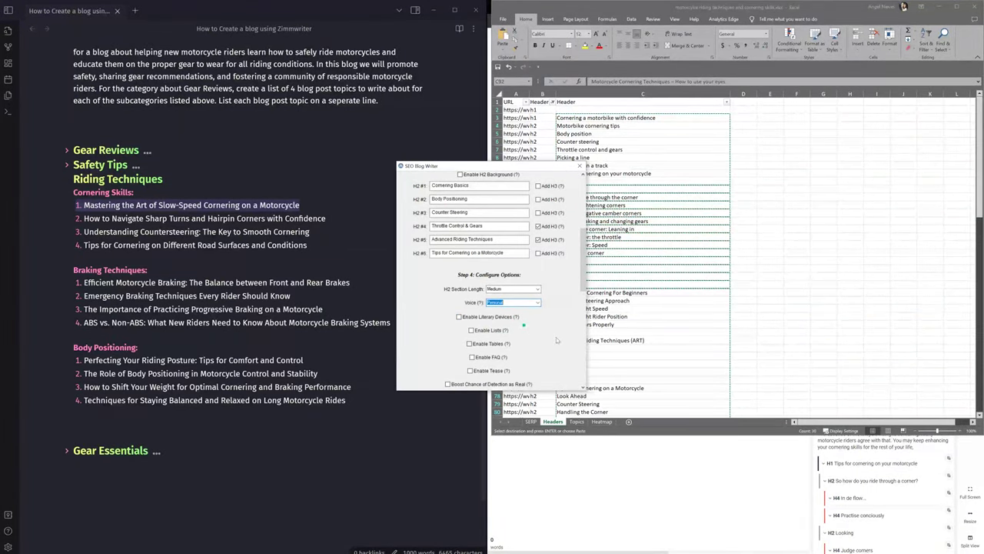
# Step: Enable literary devices, lists, FAQ and tease for the blog post
pyautogui.click(471, 331)
pyautogui.moveTo(517, 317)
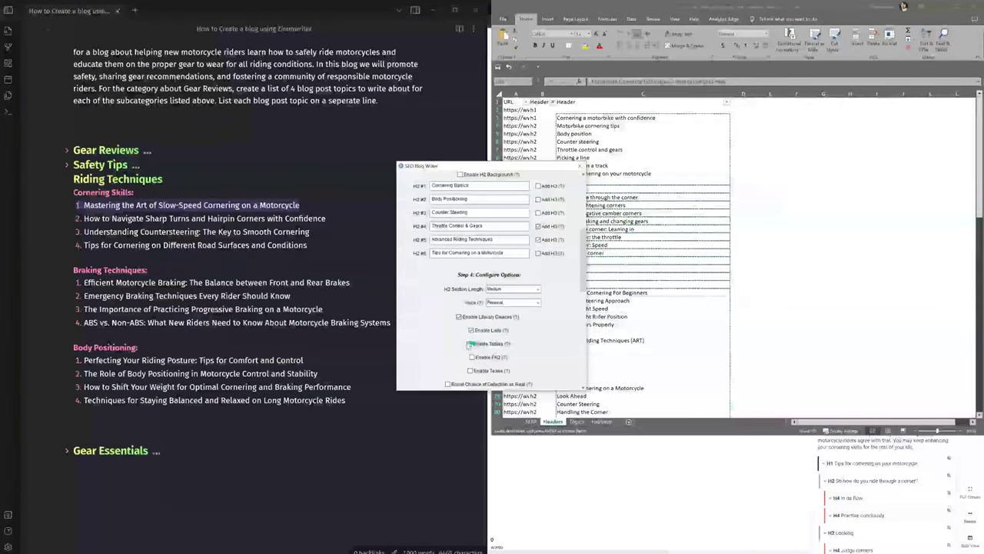
pyautogui.click(472, 357)
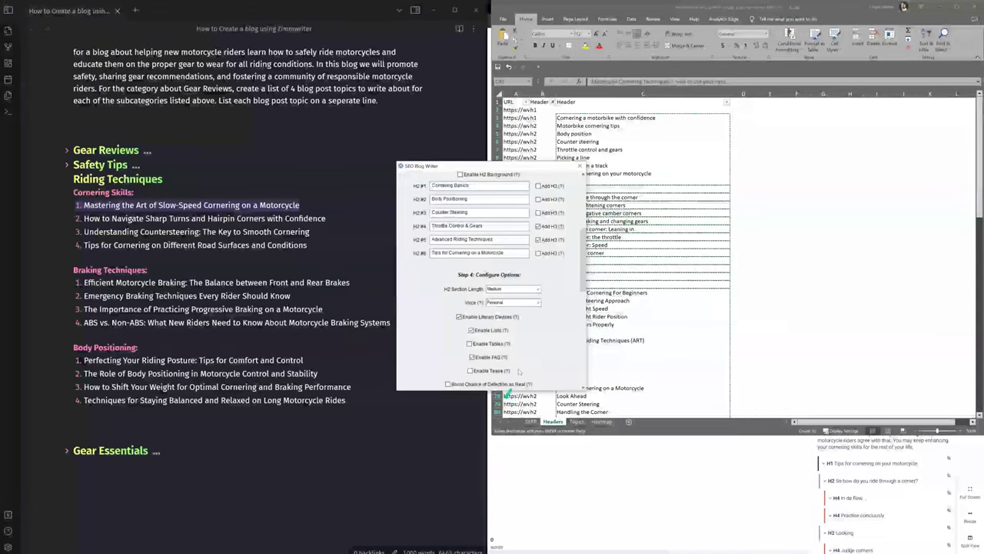
pyautogui.moveTo(506, 371)
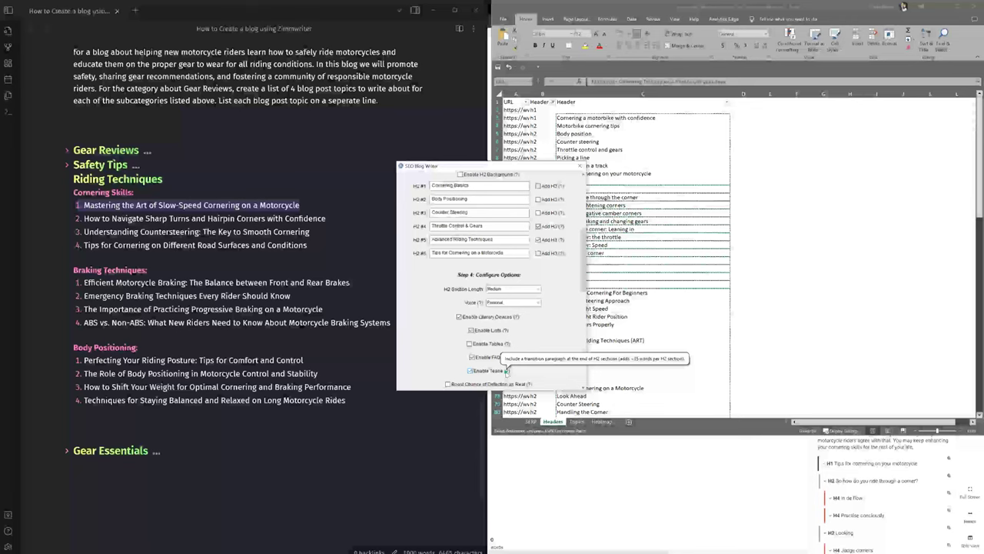
# Step: Set the audience personality to Caregiver
pyautogui.scroll(-3, 506, 370)
pyautogui.moveTo(529, 256)
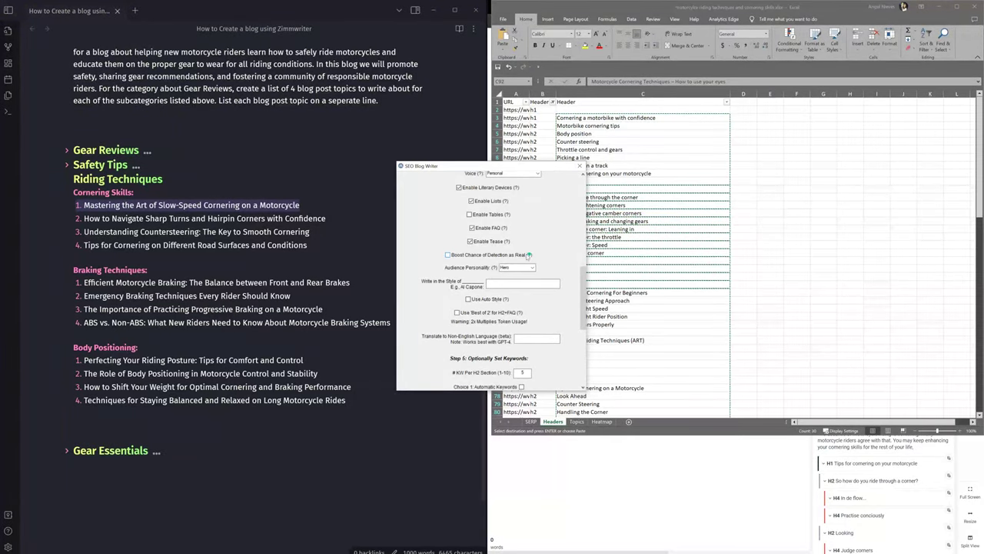
pyautogui.click(532, 268)
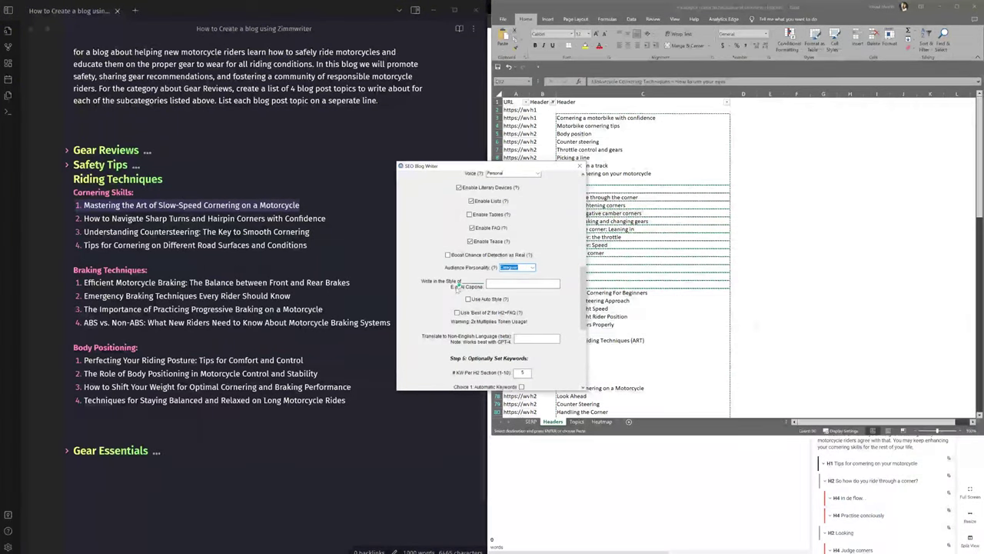
# Step: Review the writing style, non-English translation, keywords per H2 section and manual keyword settings
pyautogui.click(492, 283)
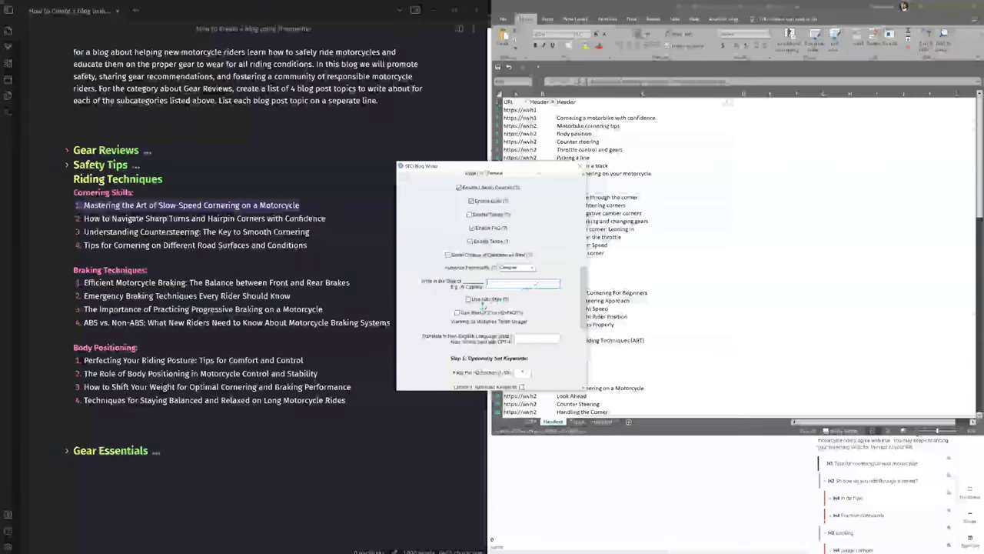
pyautogui.scroll(-1, 538, 296)
pyautogui.scroll(-1, 538, 296)
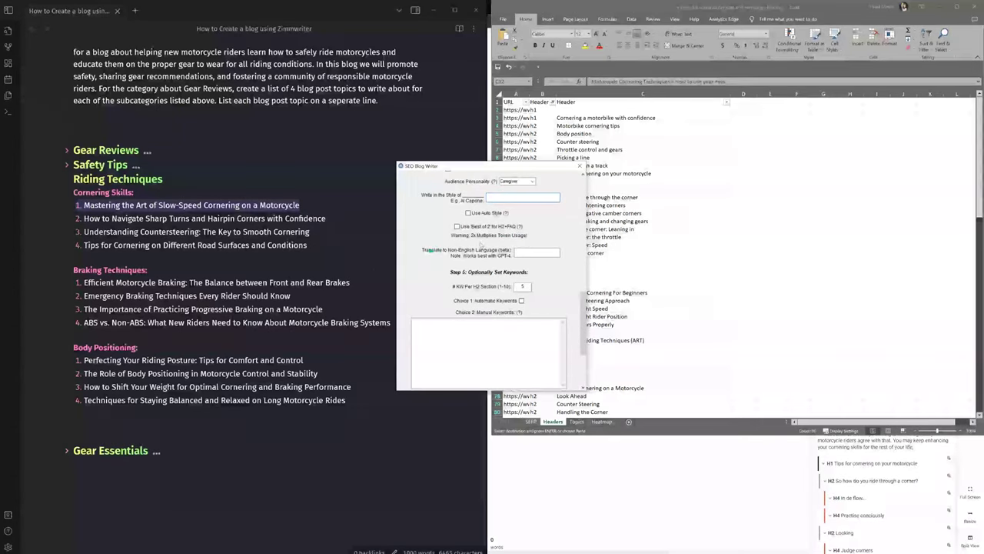
pyautogui.click(534, 254)
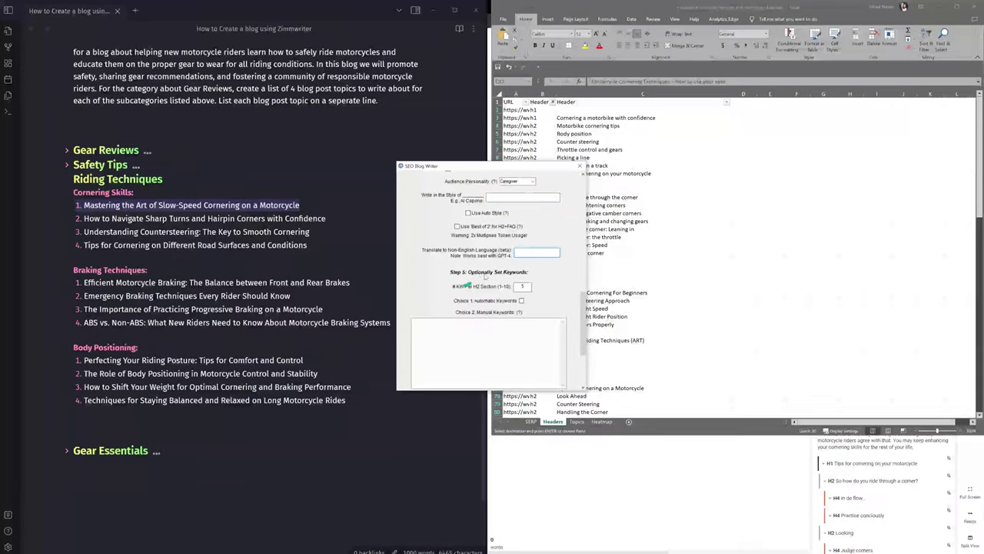
pyautogui.scroll(-1, 507, 273)
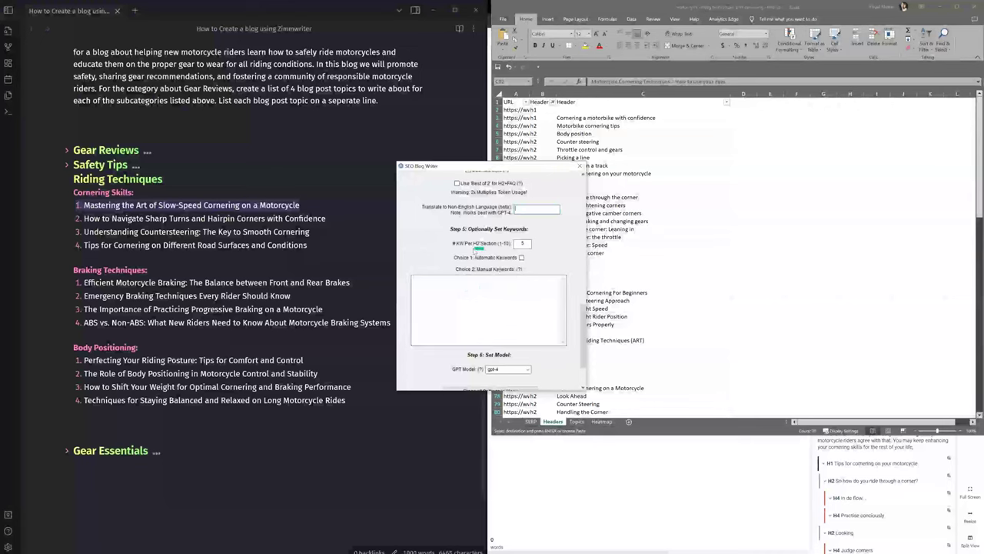
pyautogui.doubleClick(525, 243)
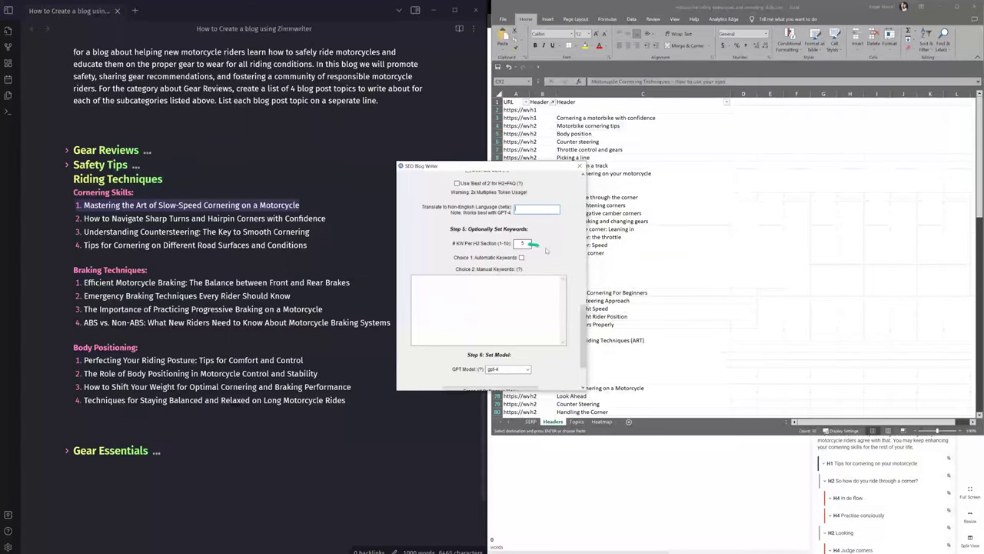
pyautogui.click(468, 279)
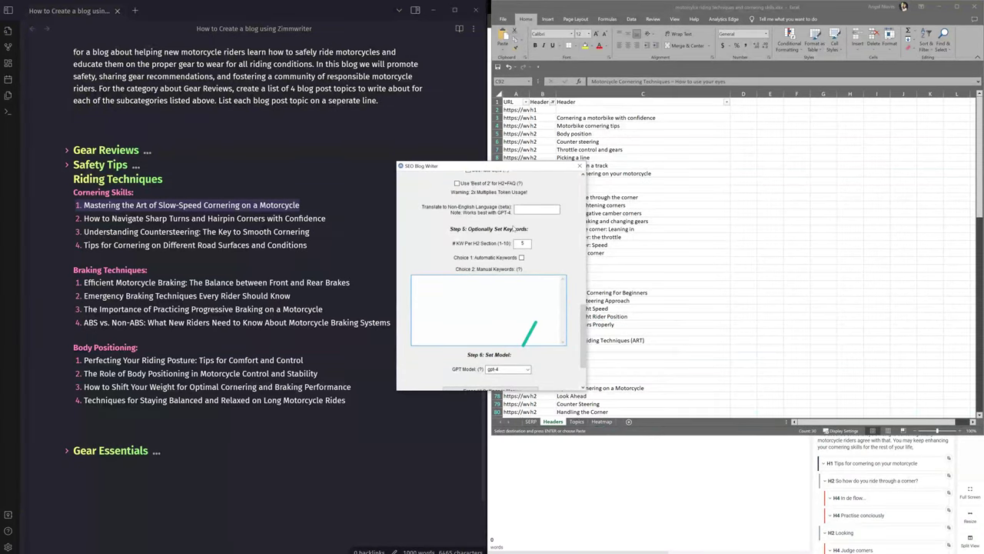
# Step: Move the SEO Blog Writer window clear of the Excel workbook, open the Topics sheet and widen the Topic column
pyautogui.moveTo(512, 166); pyautogui.dragTo(374, 176)
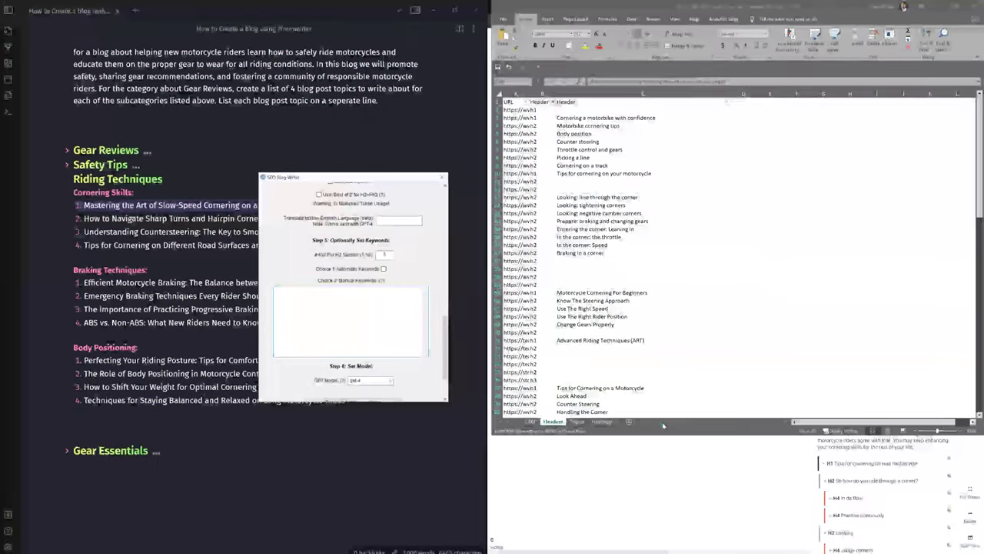
pyautogui.click(577, 422)
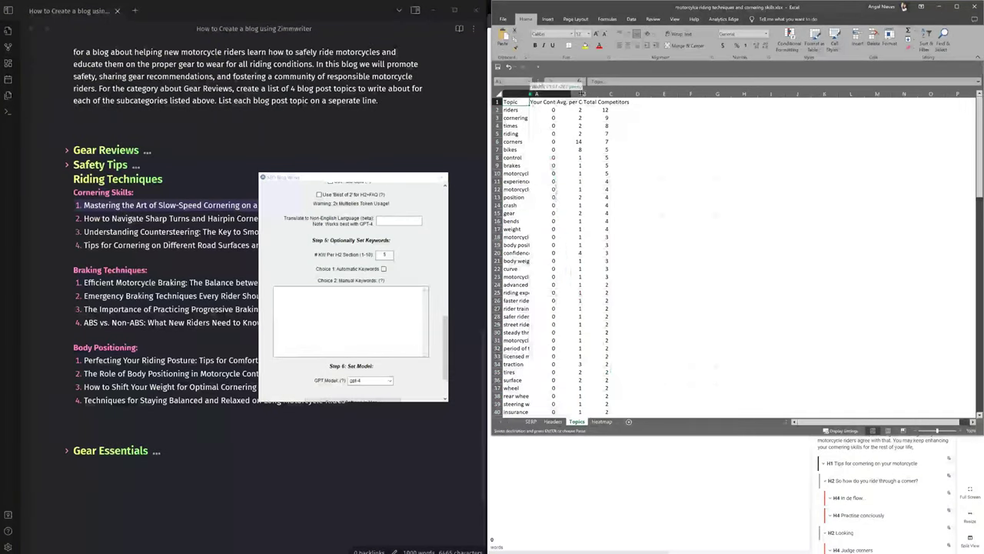
pyautogui.moveTo(529, 93); pyautogui.dragTo(661, 93)
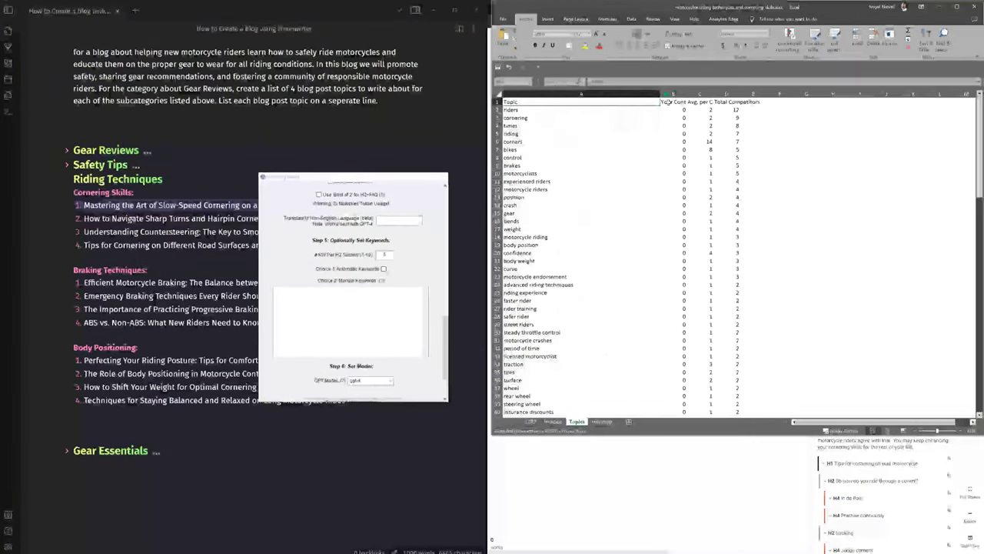
pyautogui.click(551, 117)
pyautogui.hotkey('ctrl', 'c')
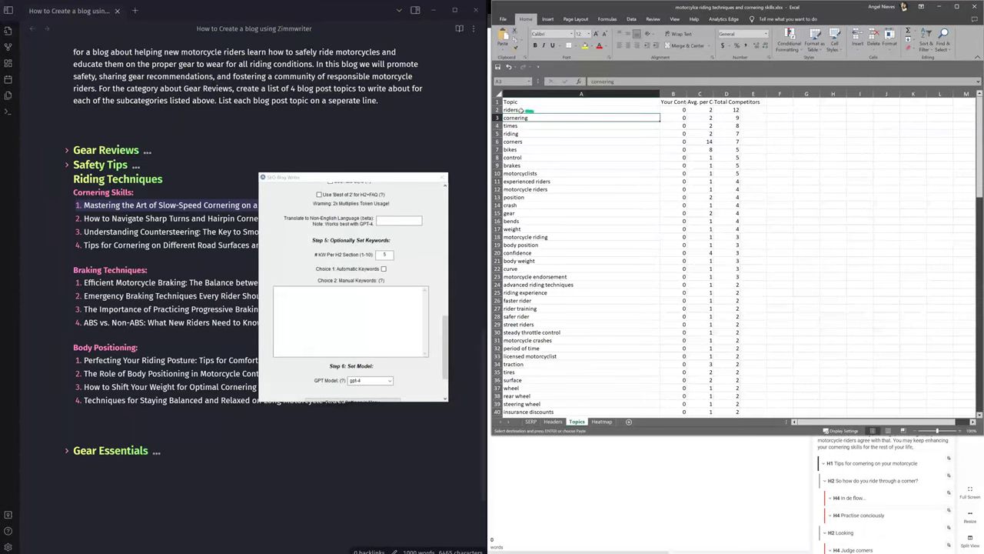
# Step: Clear the generic topics "riders" through "brakes", "position" through "weight", and "curve" from the Topic column
pyautogui.click(521, 110)
pyautogui.moveTo(521, 110); pyautogui.dragTo(523, 165)
pyautogui.press('Delete')
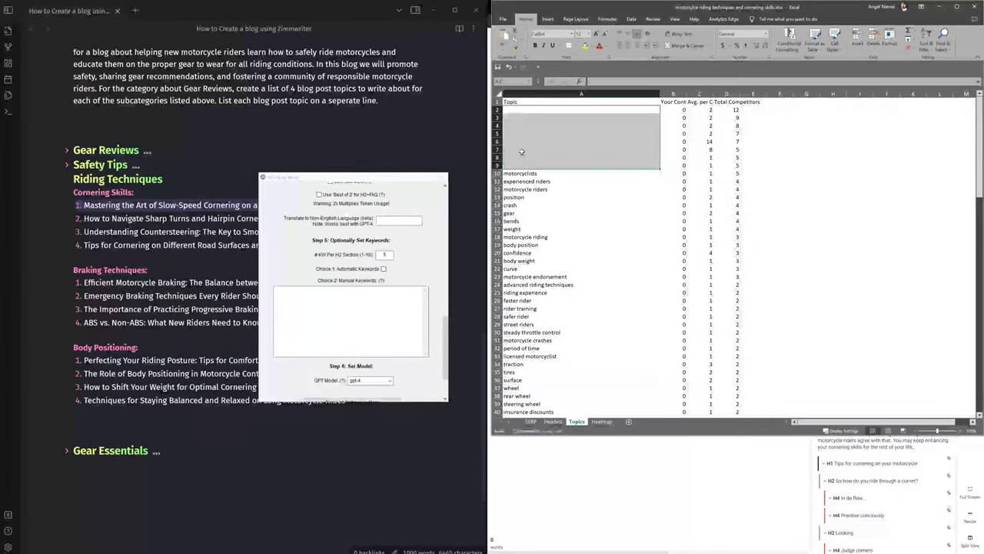
pyautogui.moveTo(534, 199); pyautogui.dragTo(529, 229)
pyautogui.press('Delete')
pyautogui.click(515, 268)
pyautogui.press('Delete')
pyautogui.scroll(-2, 515, 271)
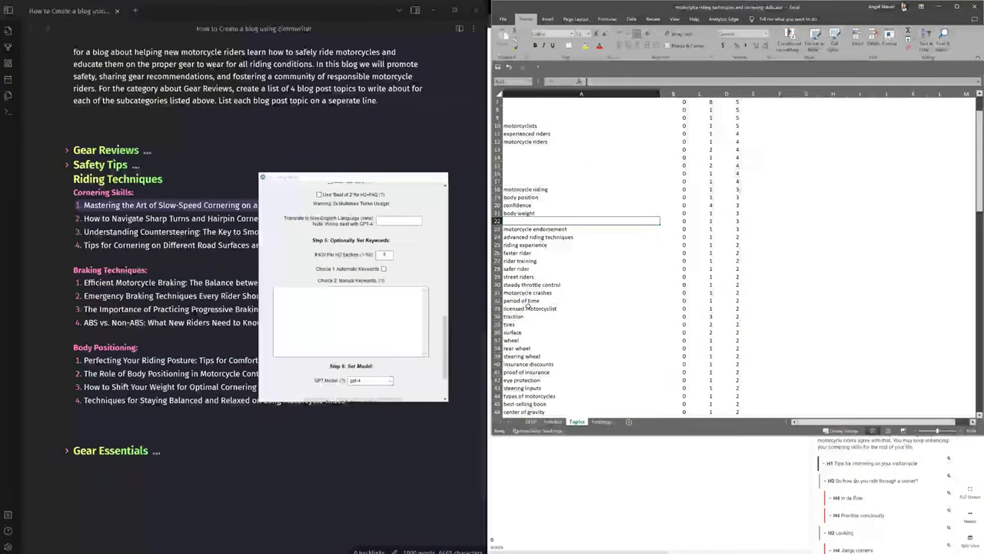
# Step: Clear the generic topics "traction" through "wheel" and the last entry in row 134 from the Topic column
pyautogui.moveTo(530, 323); pyautogui.dragTo(531, 339)
pyautogui.press('Delete')
pyautogui.click(532, 318)
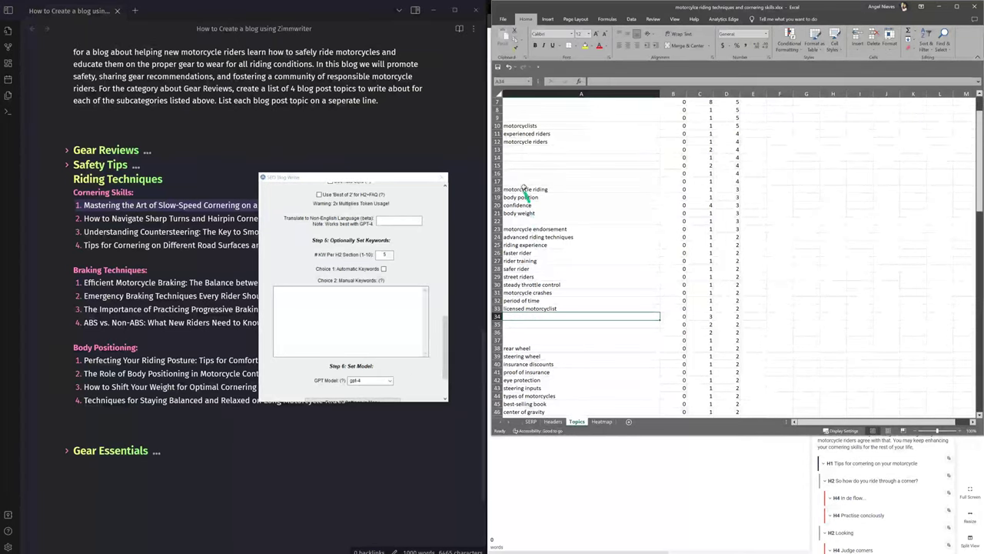
pyautogui.scroll(-7, 583, 328)
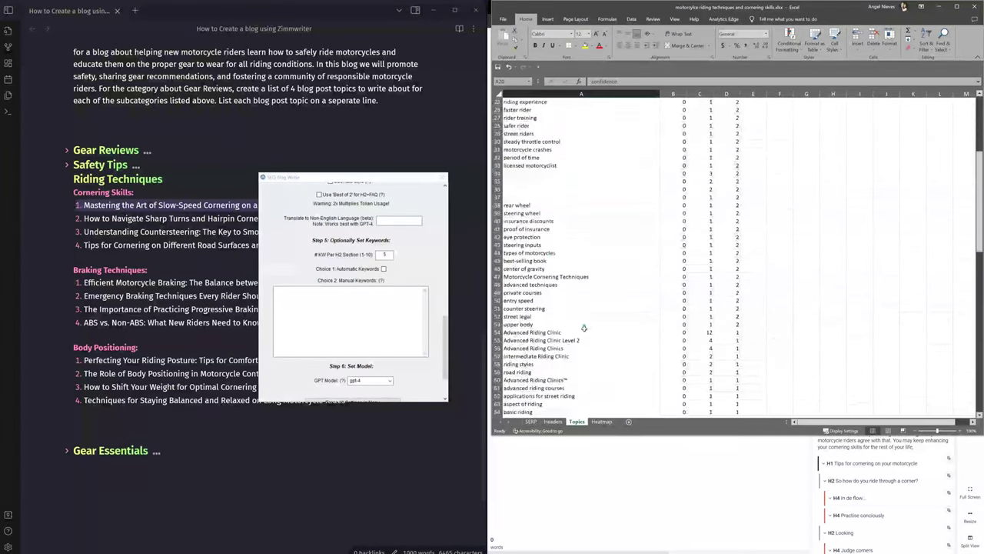
pyautogui.scroll(-8, 584, 328)
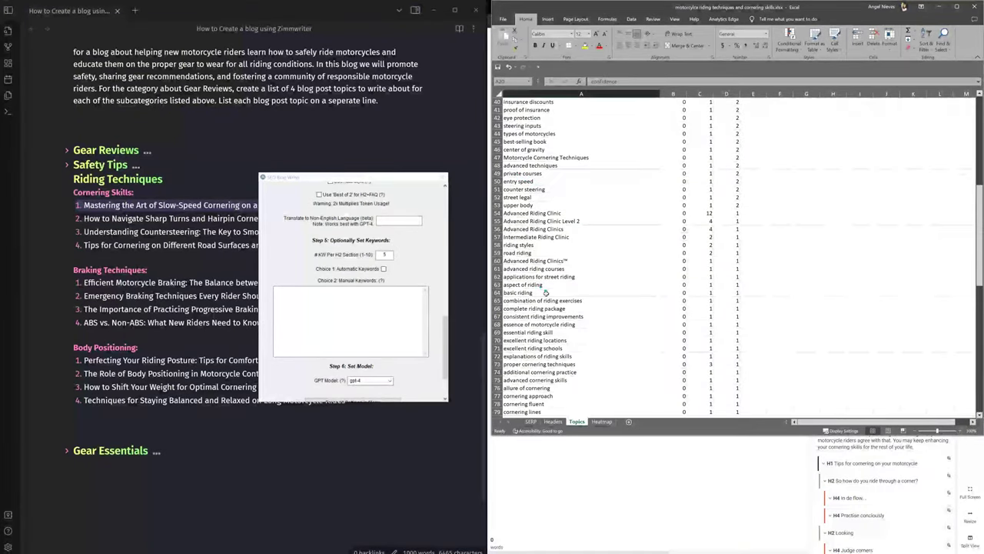
pyautogui.scroll(-15, 547, 299)
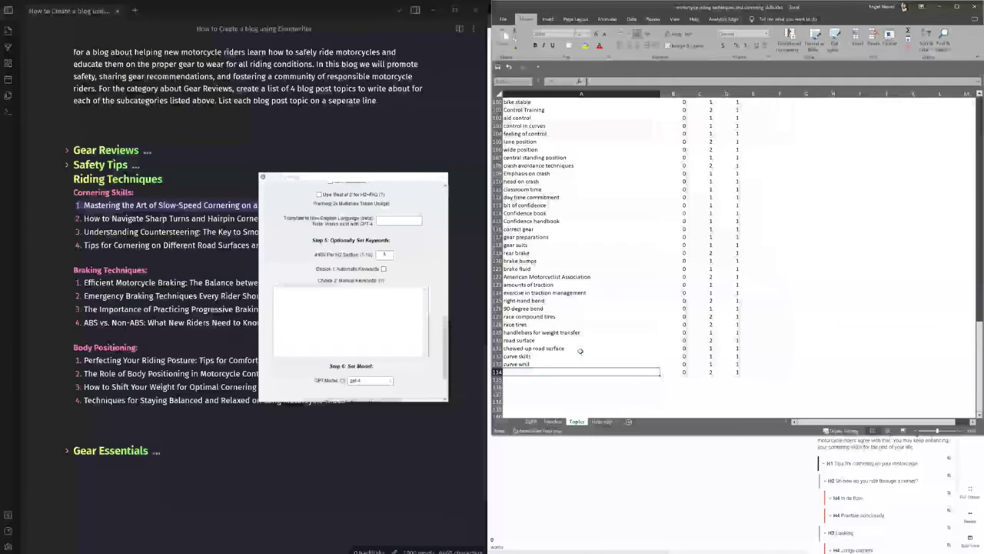
pyautogui.press('Delete')
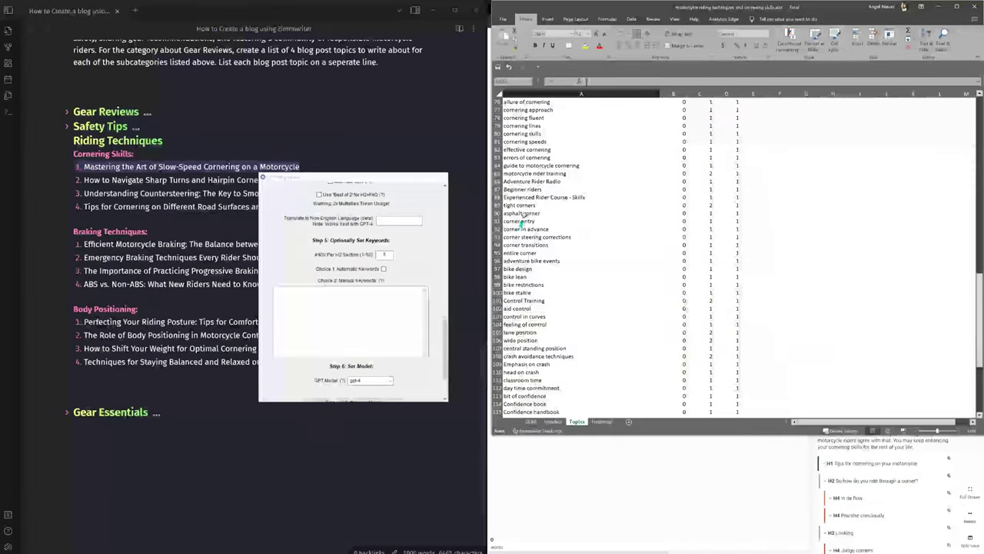
# Step: Widen the workbook window and remove duplicates based on the Topic column, expanding the selection to the adjacent data
pyautogui.scroll(8, 538, 216)
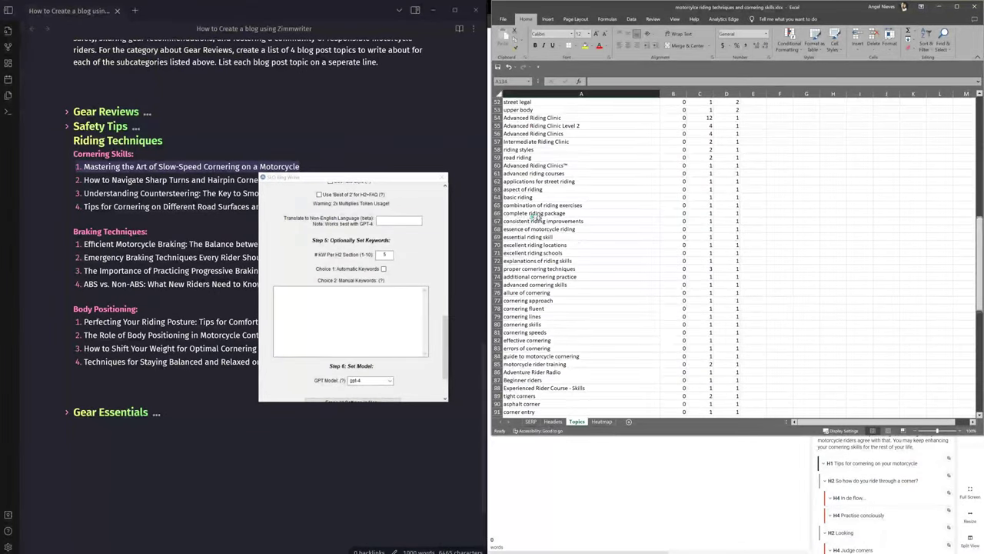
pyautogui.scroll(17, 533, 213)
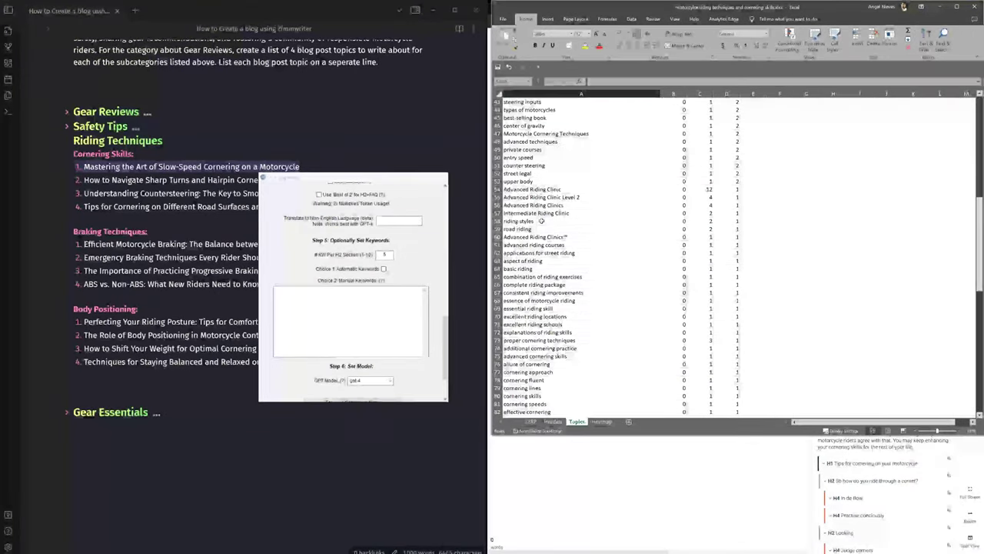
pyautogui.click(559, 92)
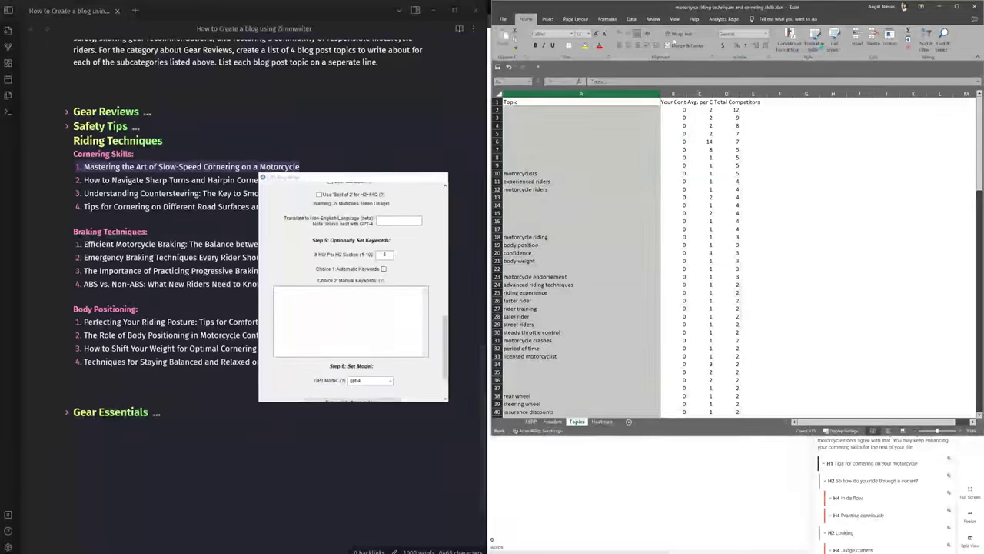
pyautogui.click(630, 18)
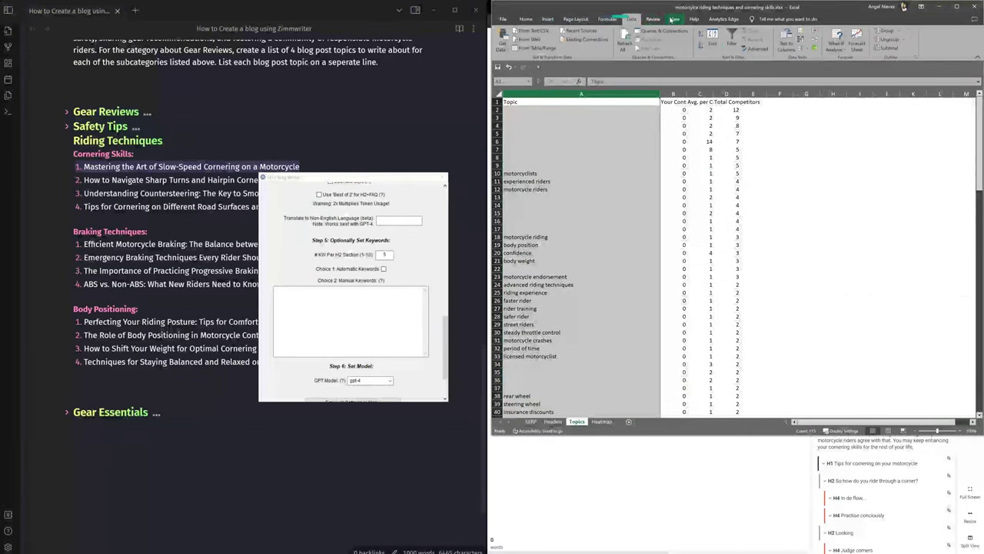
pyautogui.click(652, 19)
pyautogui.moveTo(488, 58); pyautogui.dragTo(285, 58)
pyautogui.click(428, 19)
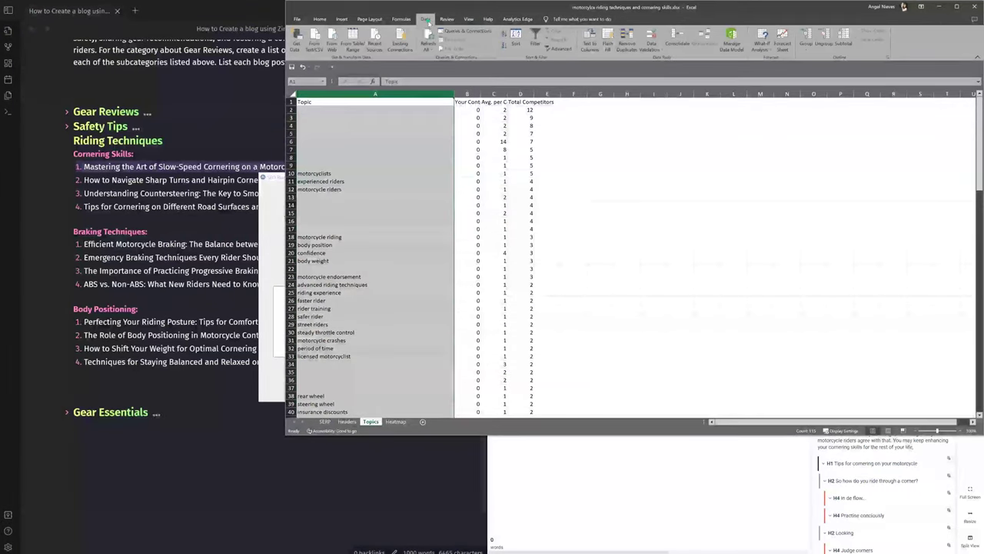
pyautogui.click(624, 39)
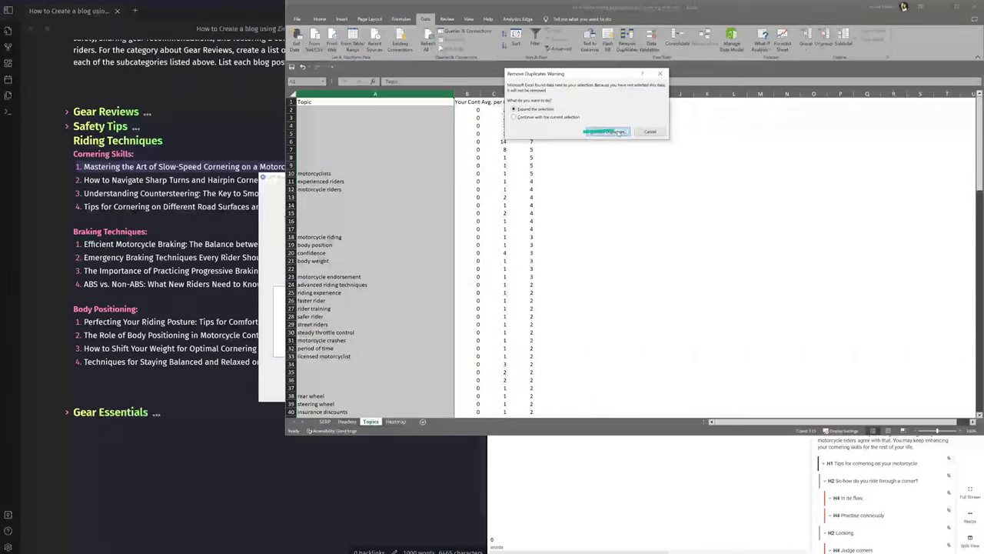
pyautogui.click(607, 132)
pyautogui.click(609, 160)
pyautogui.click(494, 302)
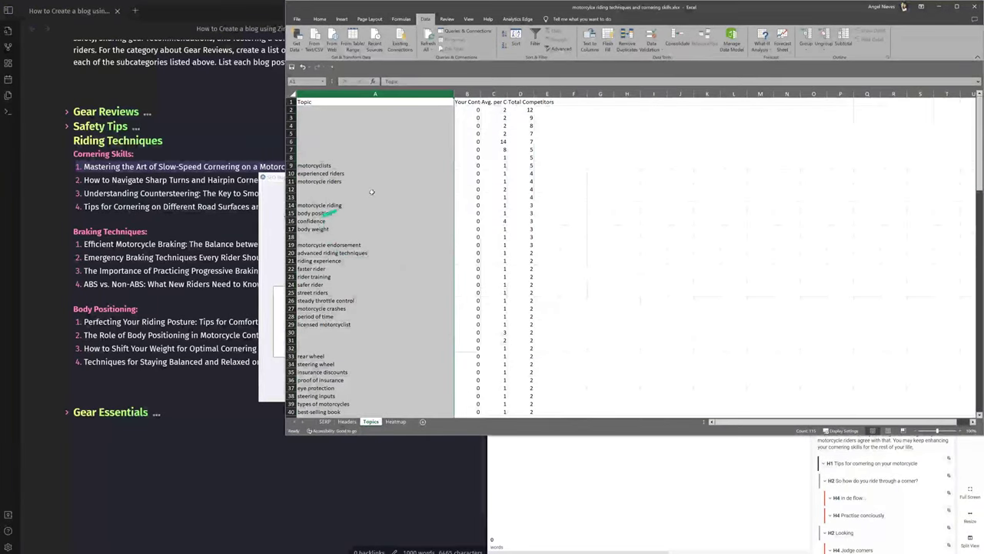
# Step: Clear "motorcyclists" and copy the topics from "experienced riders" through "curve whil" into the SEO Blog Writer's manual keywords
pyautogui.hotkey('ctrl', 'c')
pyautogui.moveTo(315, 165); pyautogui.dragTo(336, 352)
pyautogui.click(352, 165)
pyautogui.press('Delete')
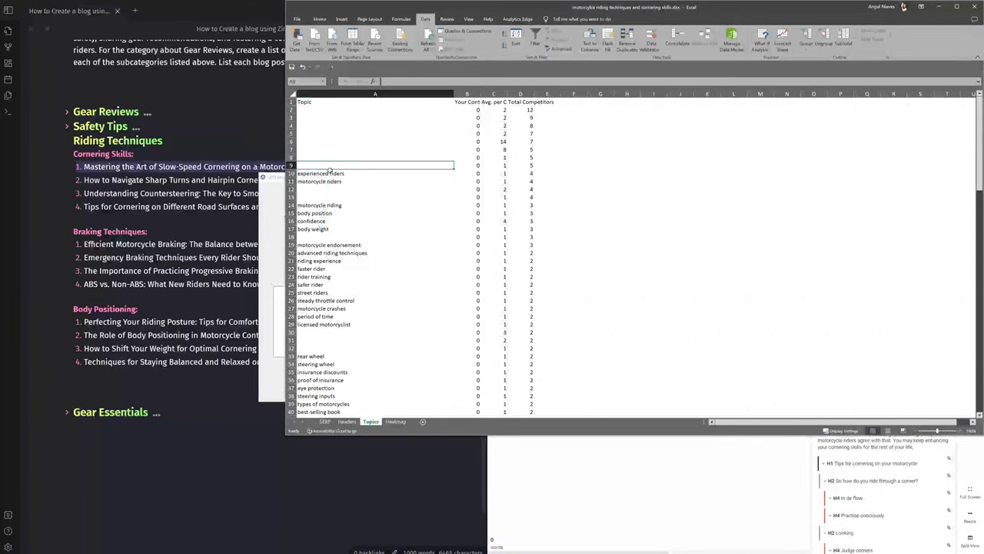
pyautogui.moveTo(330, 173); pyautogui.dragTo(358, 383)
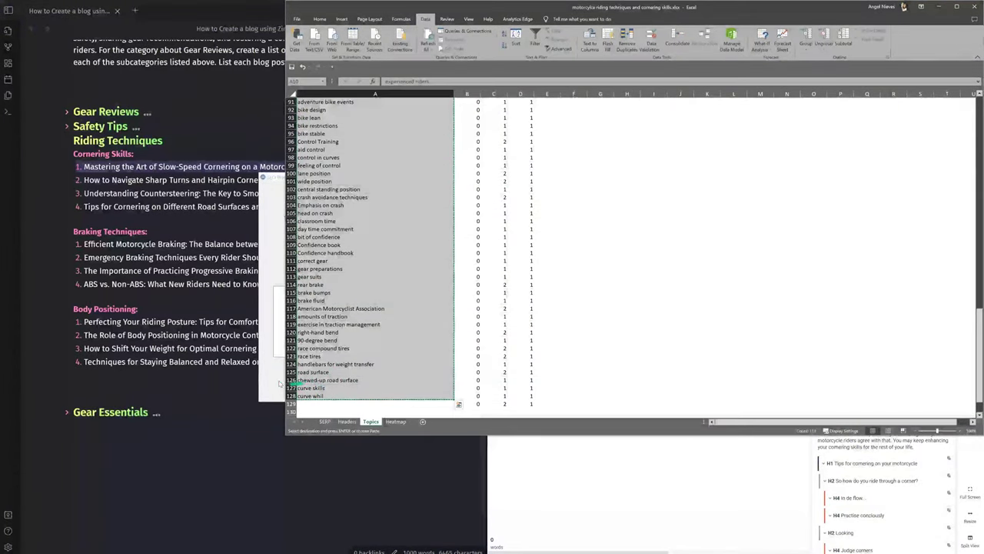
pyautogui.click(280, 383)
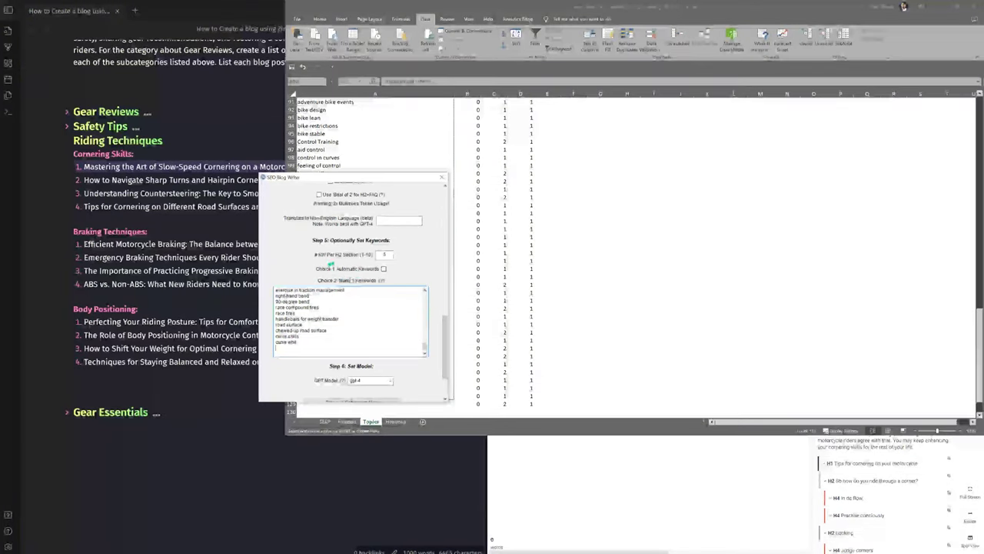
# Step: Review the automatic keywords option and the manual keyword list, and keep gpt-4 as the GPT model
pyautogui.click(384, 269)
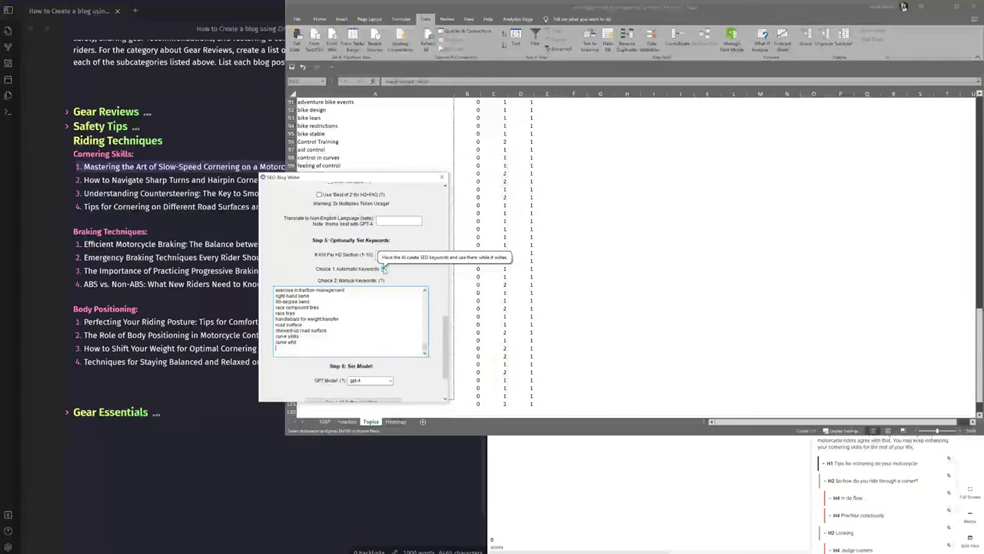
pyautogui.moveTo(300, 350); pyautogui.dragTo(280, 266)
pyautogui.moveTo(446, 336); pyautogui.dragTo(447, 353)
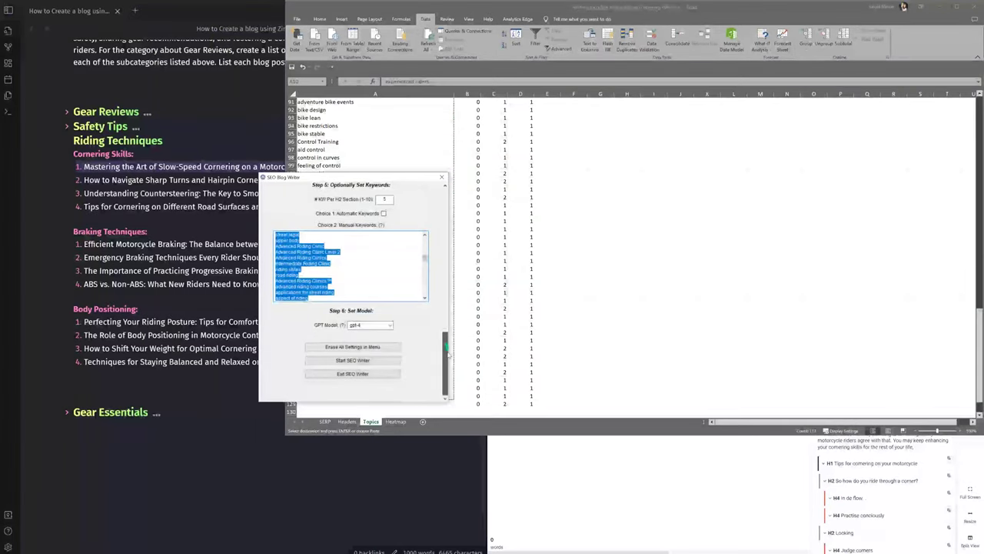
pyautogui.click(390, 325)
pyautogui.click(397, 327)
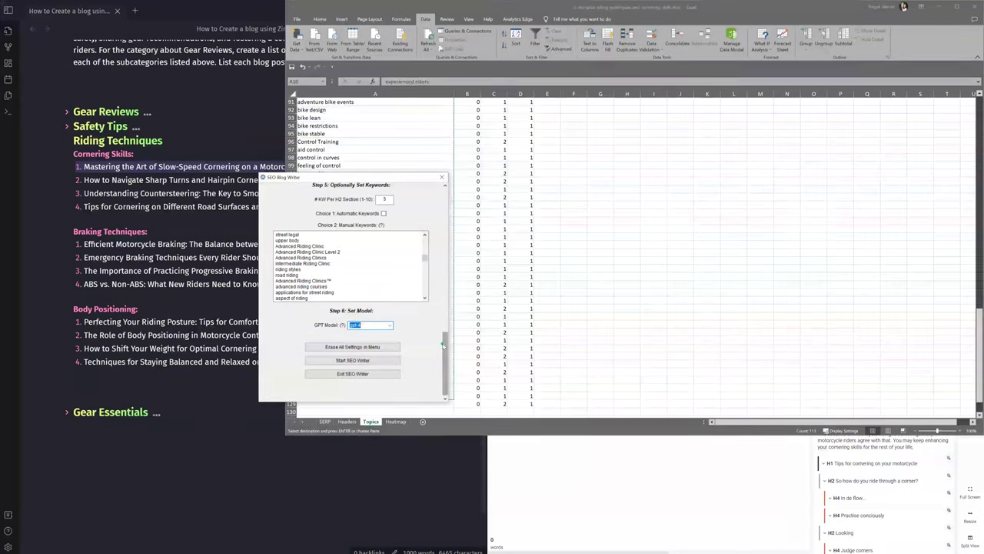
# Step: Add H3 headings to Counter Steering and Tips for Cornering on a Motorcycle, leaving Cornering Basics and Body Positioning without them
pyautogui.scroll(10, 350, 347)
pyautogui.scroll(5, 430, 246)
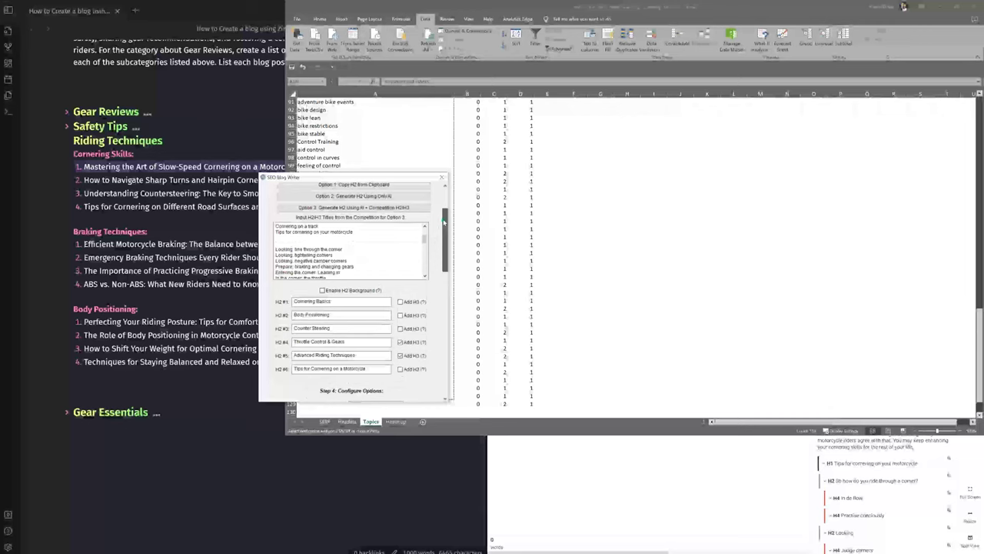
pyautogui.scroll(-5, 415, 276)
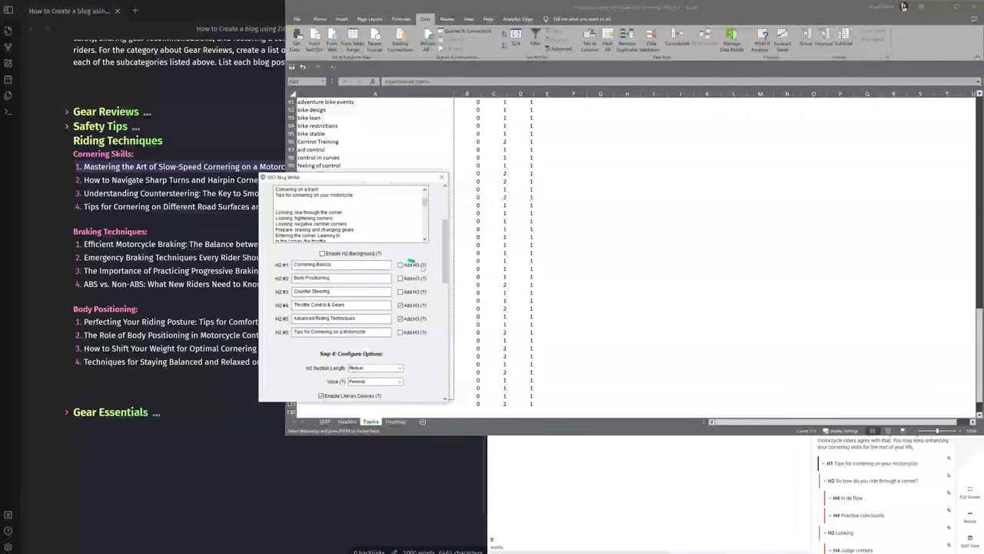
pyautogui.moveTo(426, 265)
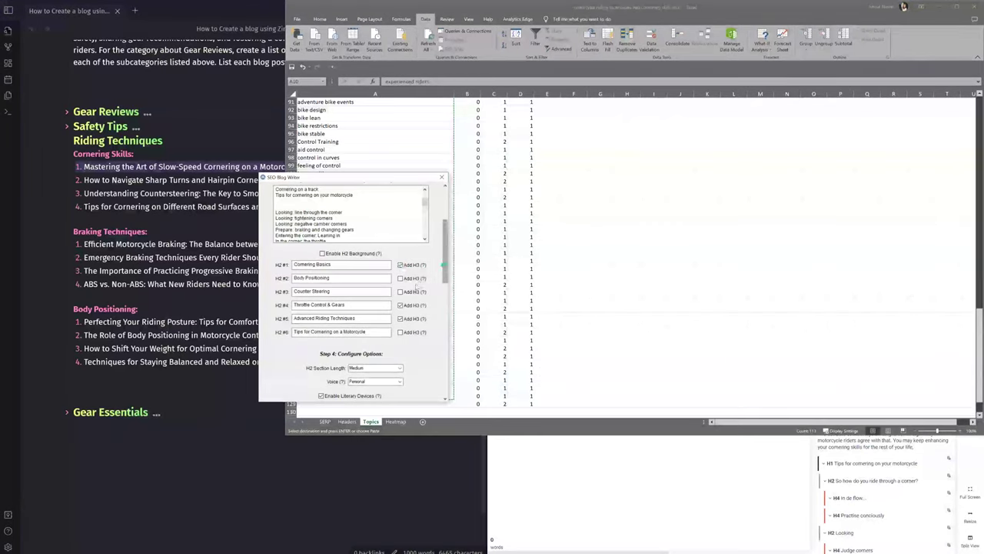
pyautogui.click(399, 277)
pyautogui.click(399, 291)
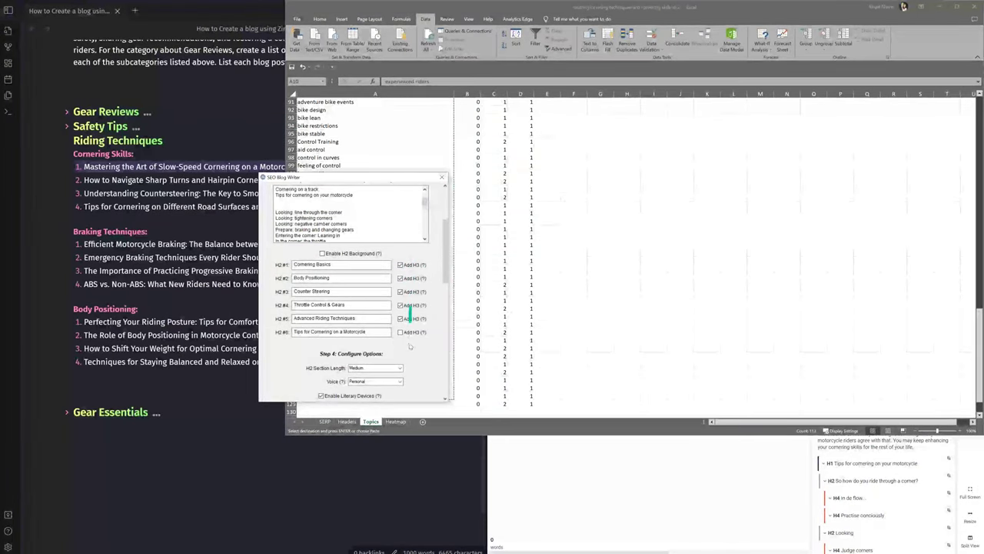
pyautogui.click(400, 331)
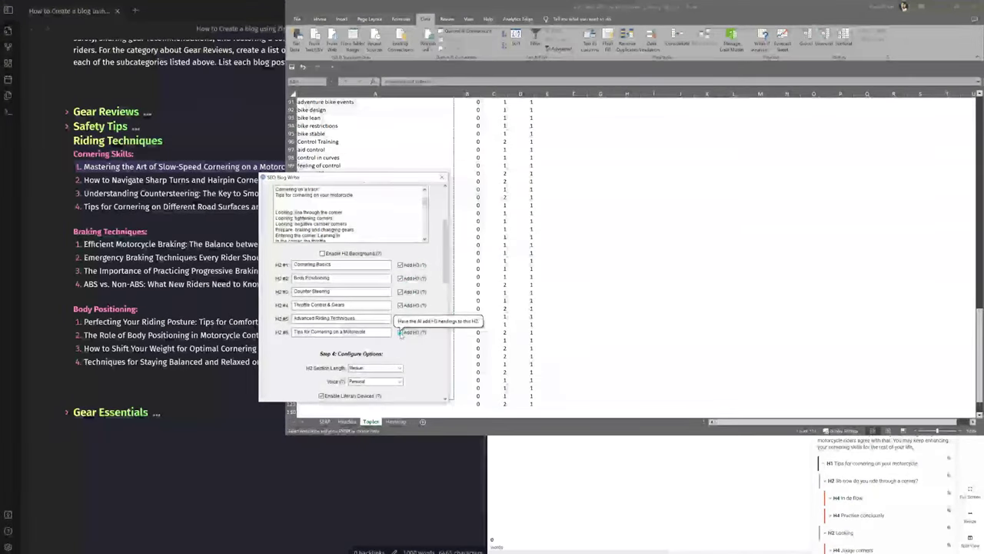
pyautogui.click(400, 331)
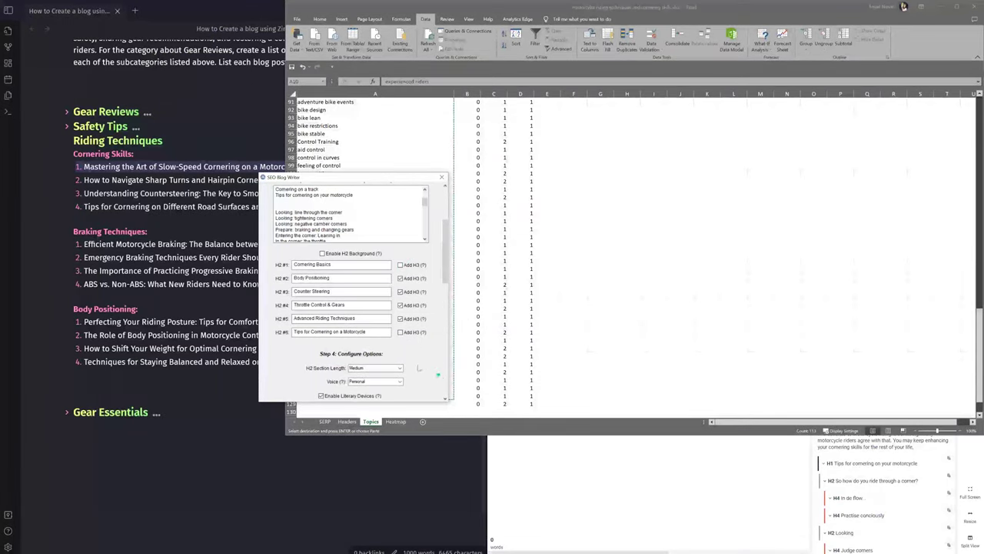
pyautogui.click(400, 331)
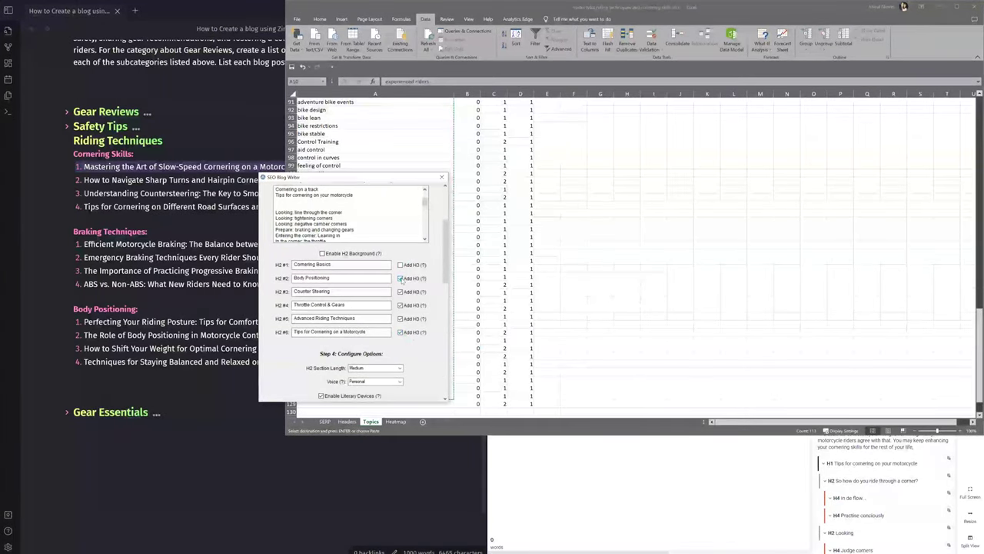
pyautogui.click(400, 278)
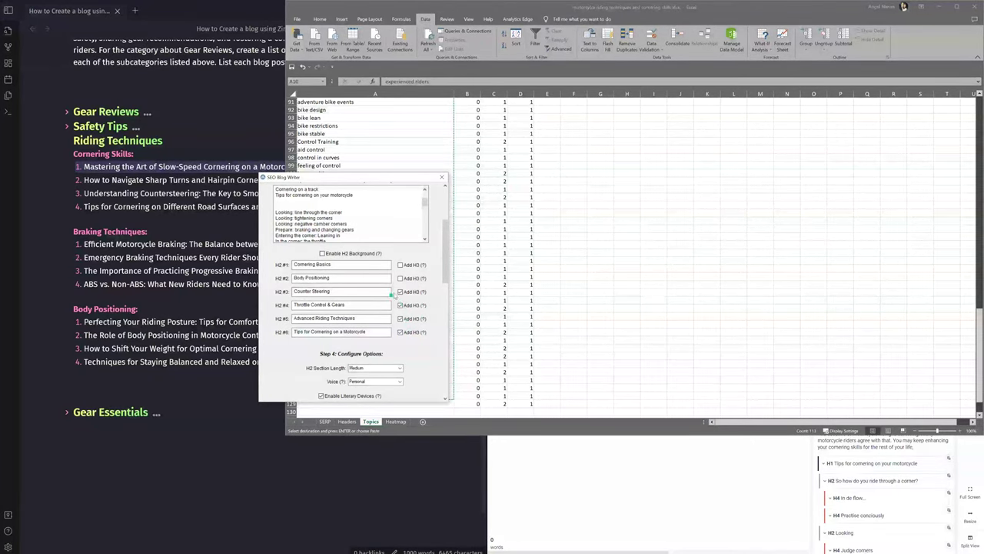
# Step: Start the SEO writer with the configured settings and acknowledge the notice about background writing
pyautogui.scroll(-5, 392, 294)
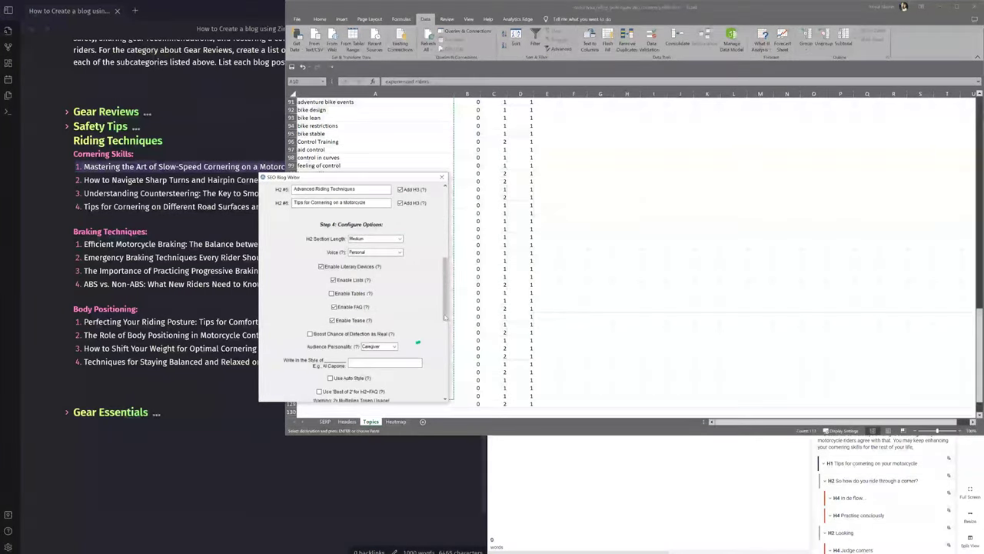
pyautogui.moveTo(444, 317); pyautogui.dragTo(398, 384)
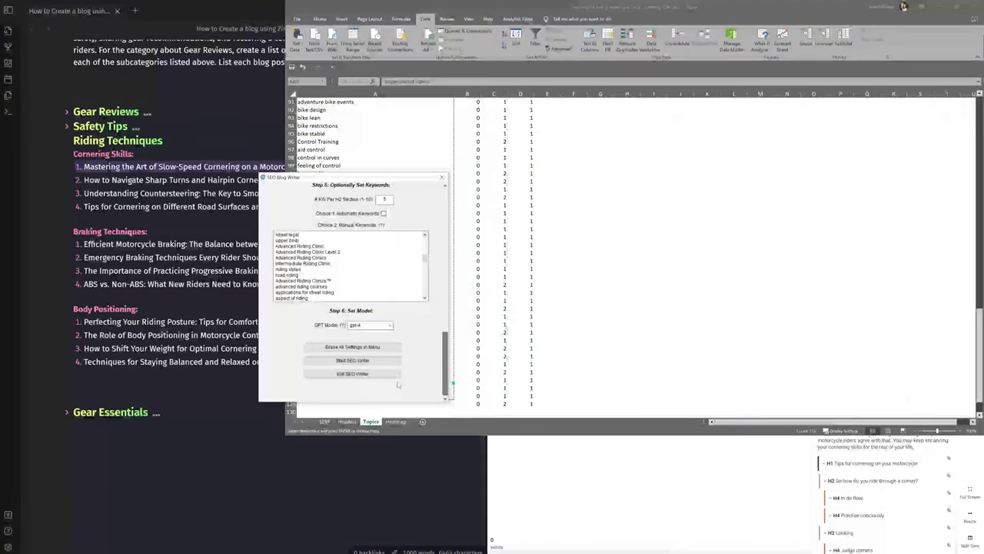
pyautogui.click(369, 360)
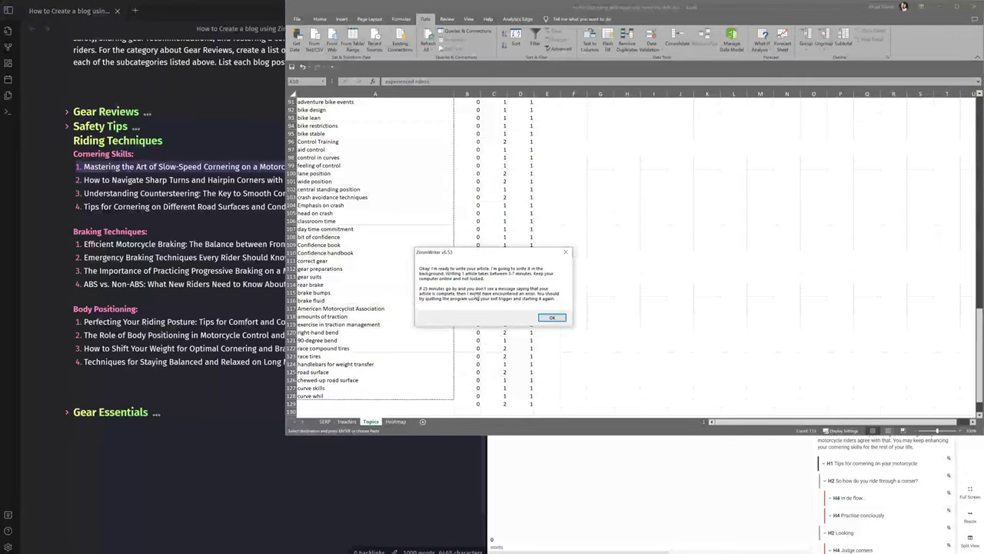
pyautogui.click(552, 317)
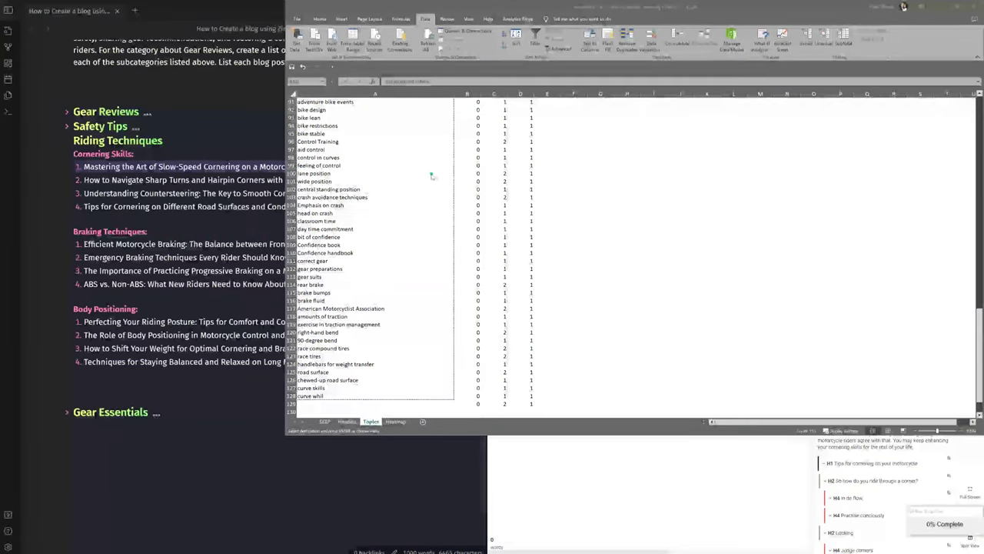
# Step: Minimize both Excel workbooks, switch to the MotoGearNation WordPress admin in the browser and open the list of all posts
pyautogui.click(921, 6)
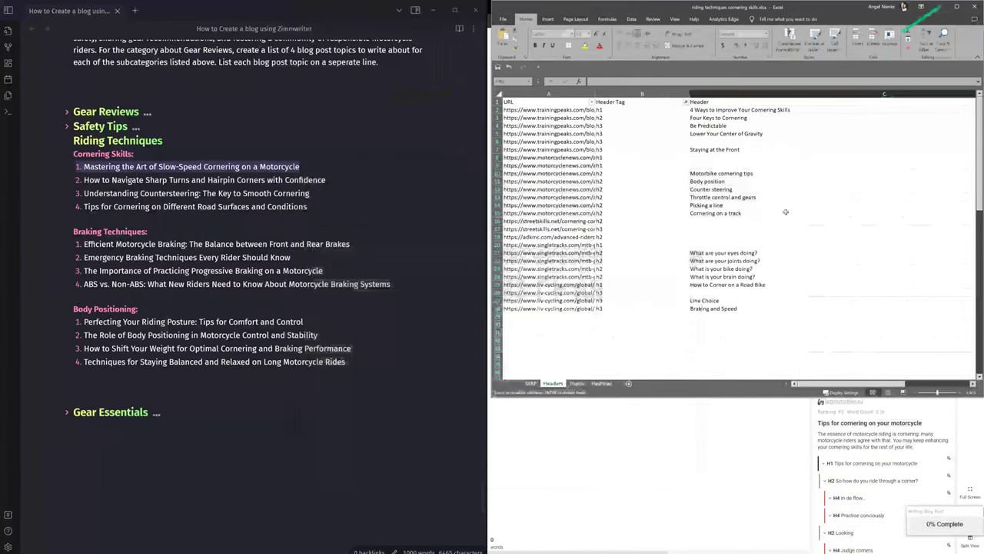
pyautogui.click(944, 9)
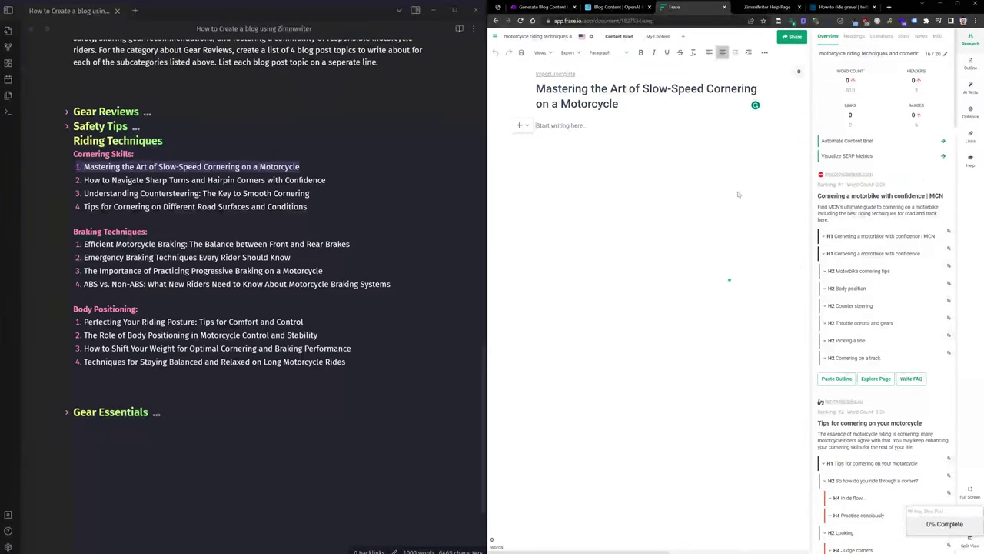
pyautogui.click(817, 10)
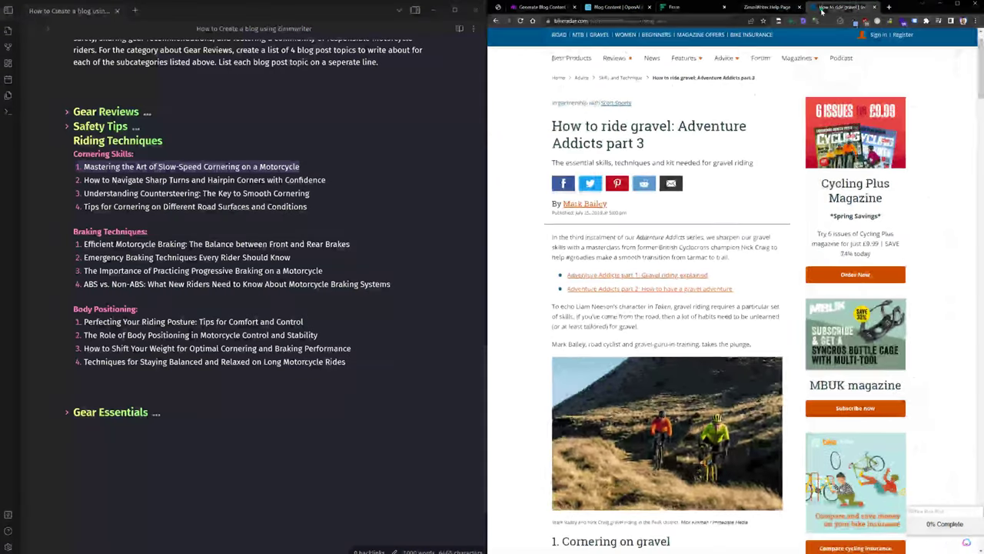
pyautogui.click(496, 9)
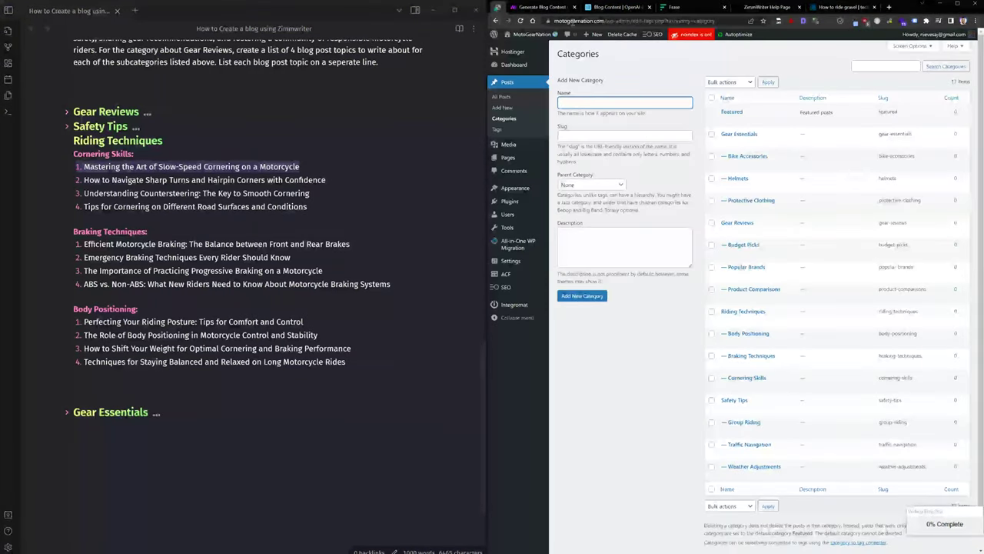
pyautogui.click(523, 86)
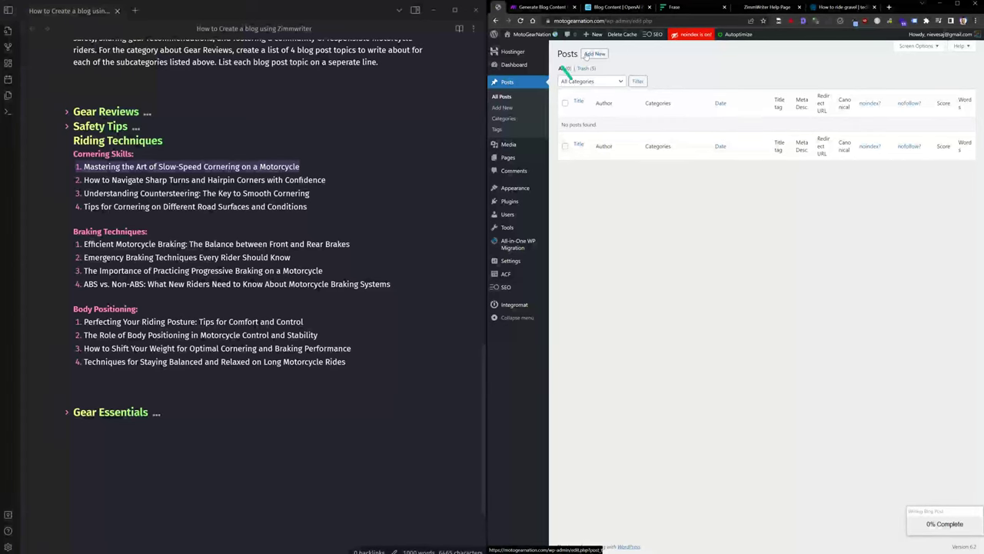
# Step: Add a new post titled "Mastering the Art of Slow-Speed Cornering on a Motorcycle", copying the title from the topic list in the note
pyautogui.click(588, 53)
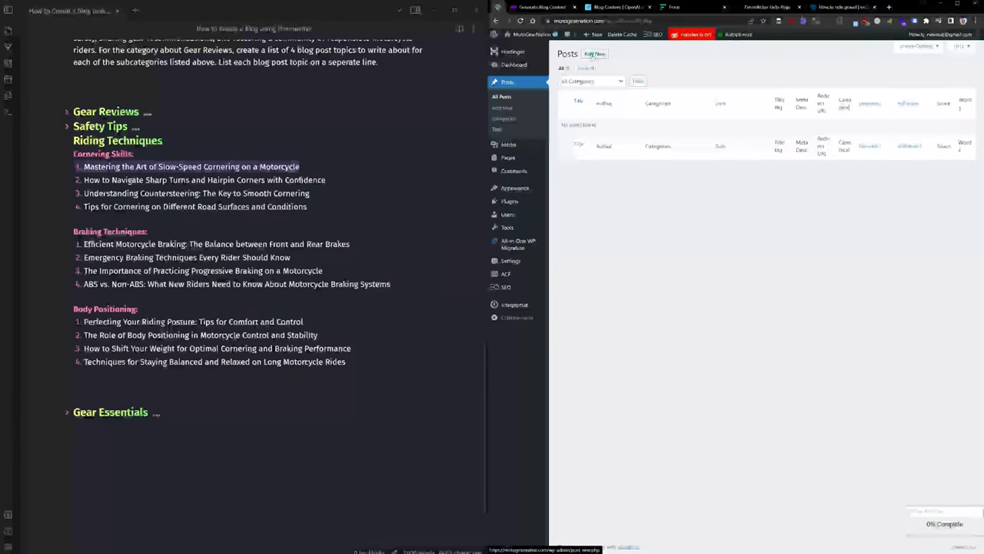
pyautogui.click(591, 56)
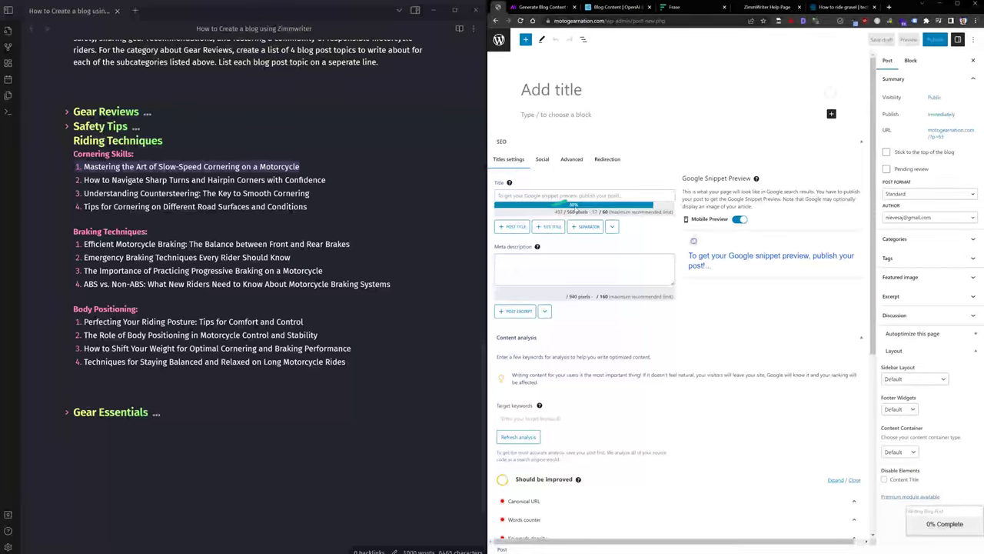
pyautogui.rightClick(274, 167)
pyautogui.click(292, 187)
pyautogui.click(559, 94)
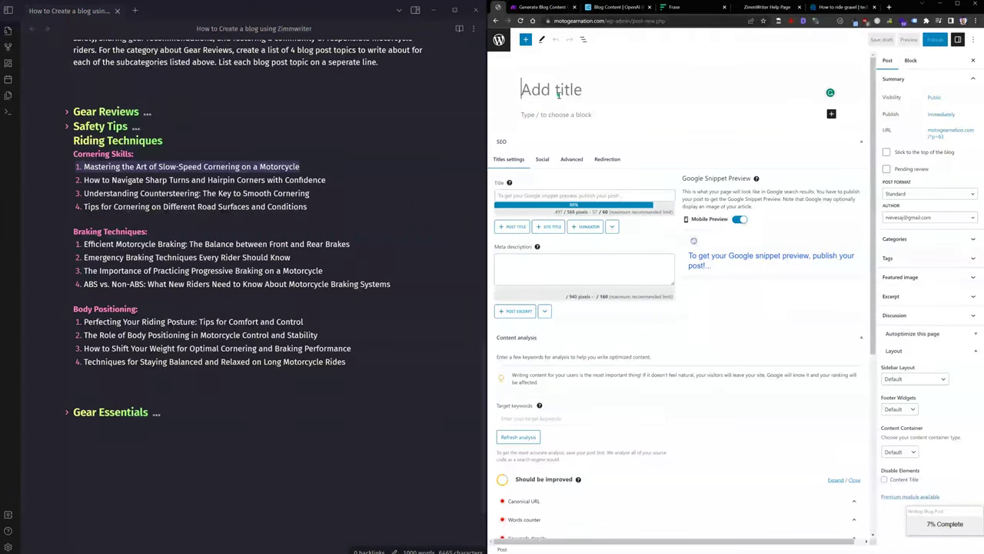
pyautogui.write('Mastering the Art of Slow-Speed Cornering on a Motorcycle')
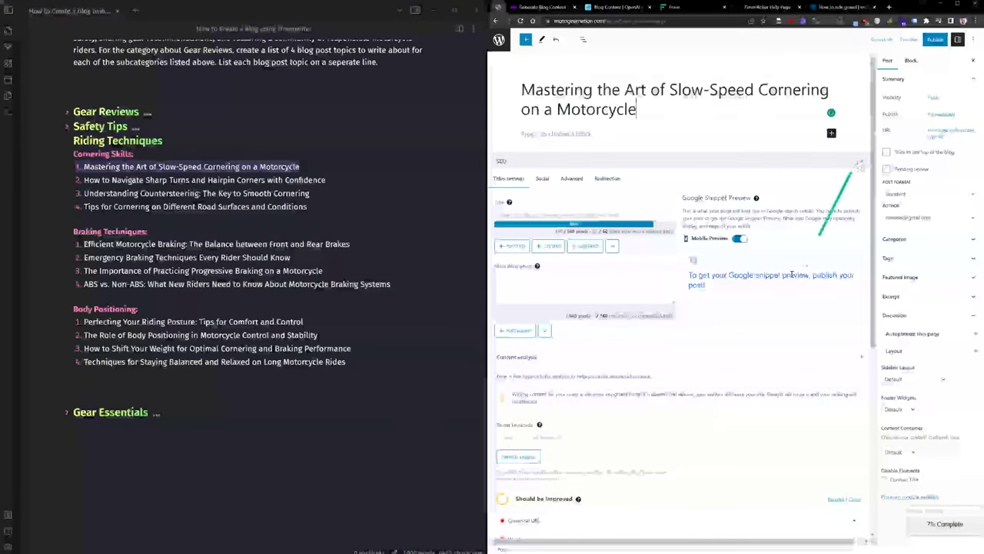
# Step: Collapse the SEO, Content analysis and Article sections beneath the post body
pyautogui.scroll(-5, 792, 273)
pyautogui.scroll(1, 769, 319)
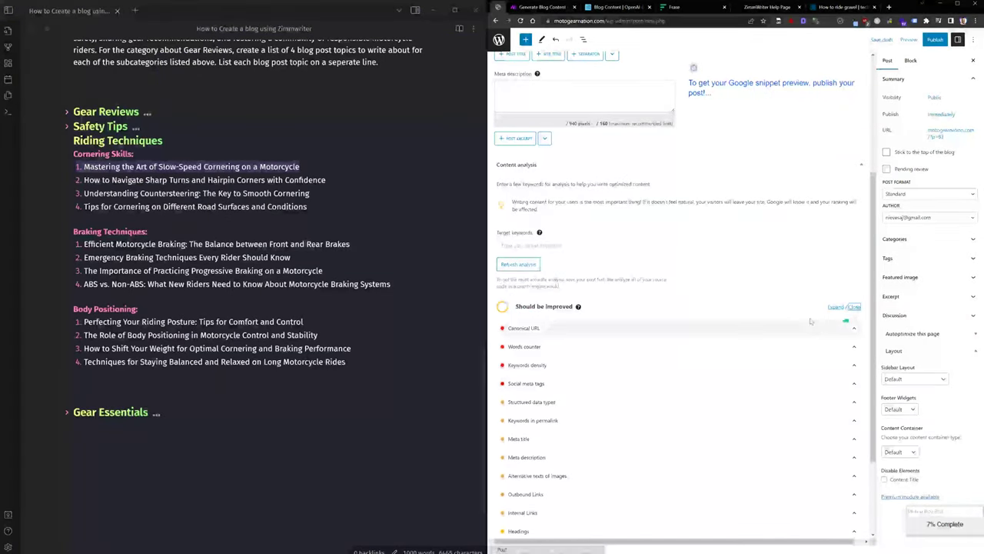
pyautogui.scroll(10, 769, 308)
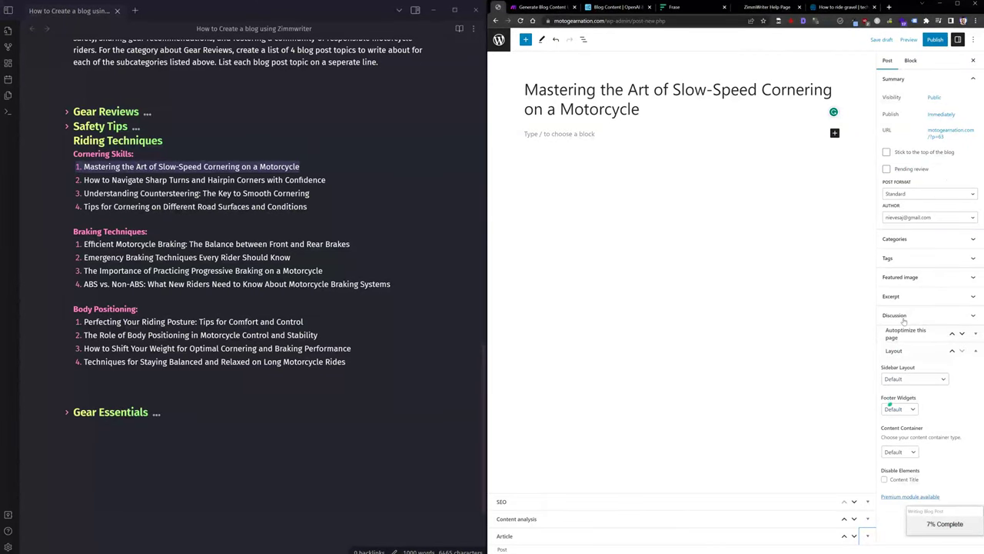
# Step: Assign the post to the Riding Techniques category and its Cornering Skills subcategory
pyautogui.click(895, 239)
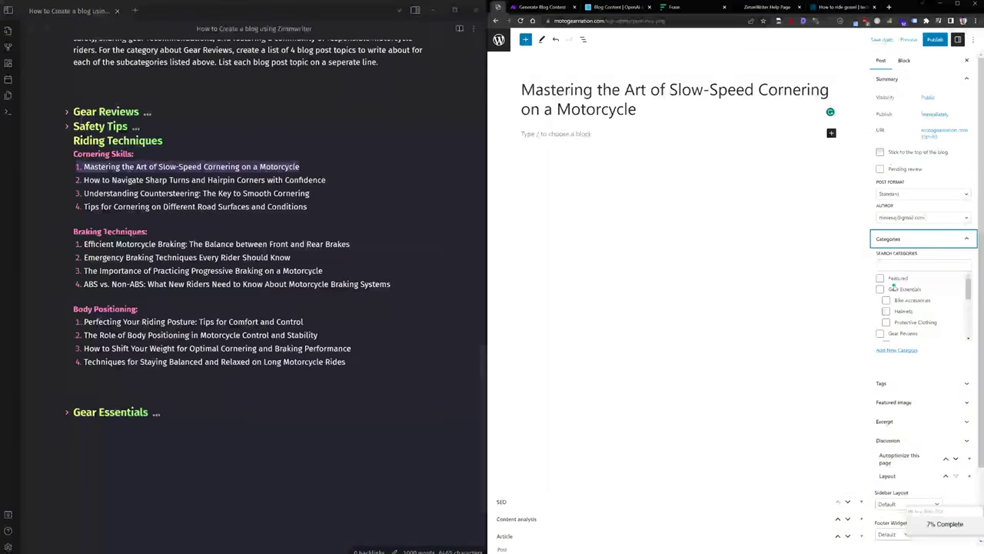
pyautogui.scroll(-3, 907, 316)
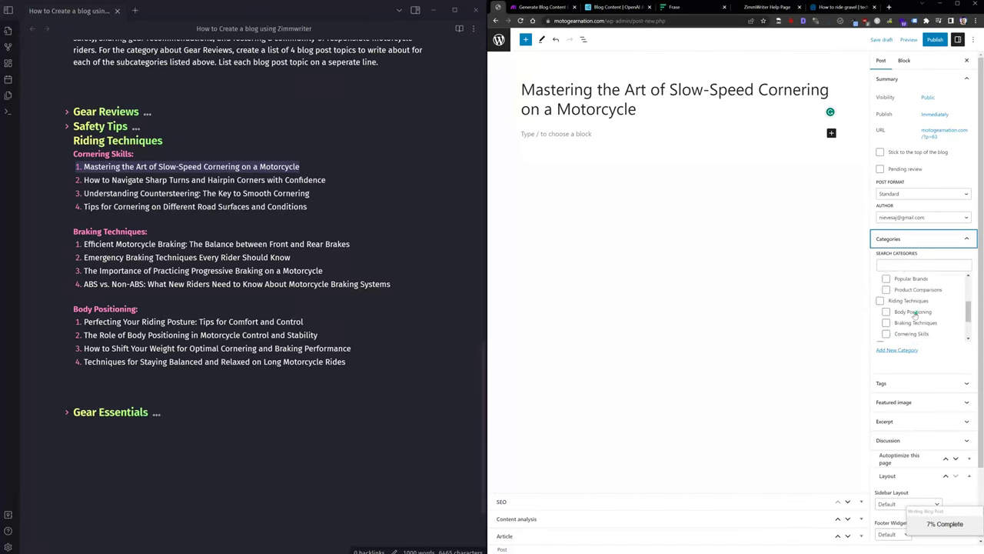
pyautogui.click(880, 301)
pyautogui.click(885, 333)
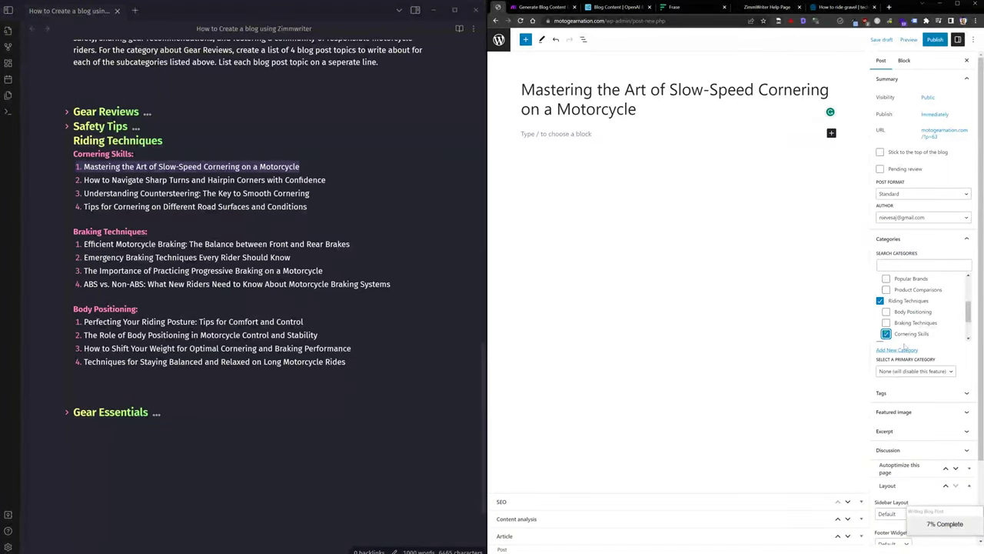
# Step: Look over the post's Tags and Featured image settings without filling them in
pyautogui.click(912, 394)
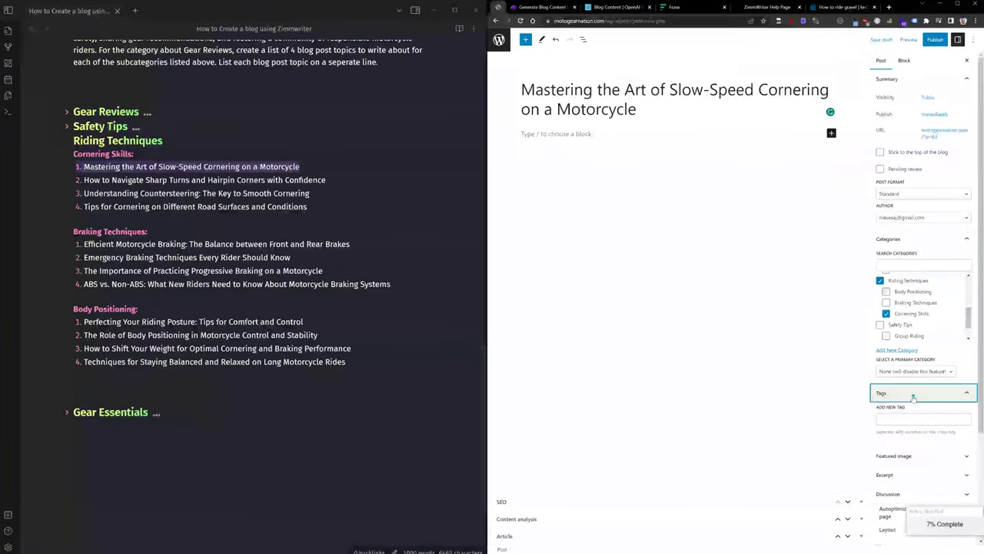
pyautogui.click(913, 395)
pyautogui.click(913, 413)
pyautogui.click(913, 413)
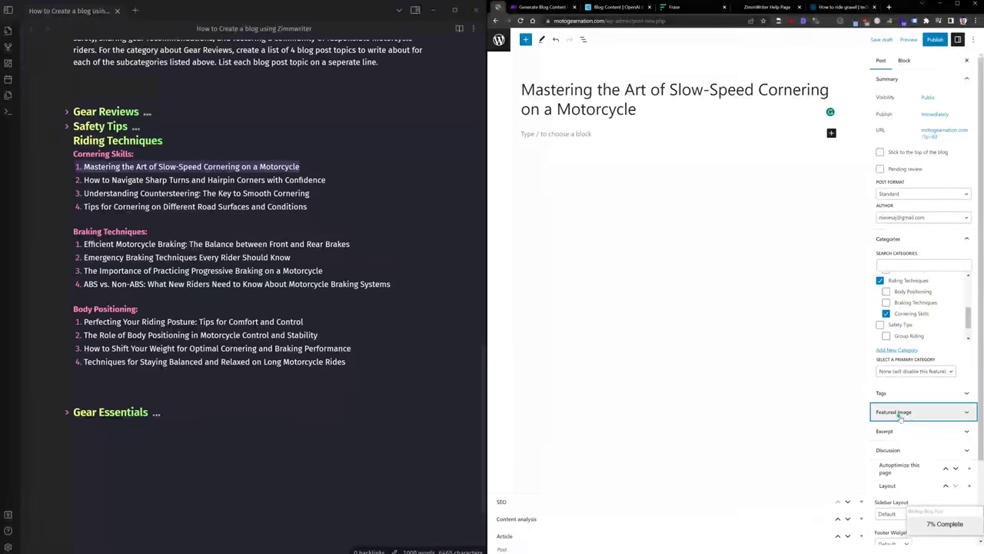
pyautogui.scroll(-2, 913, 418)
pyautogui.scroll(2, 913, 418)
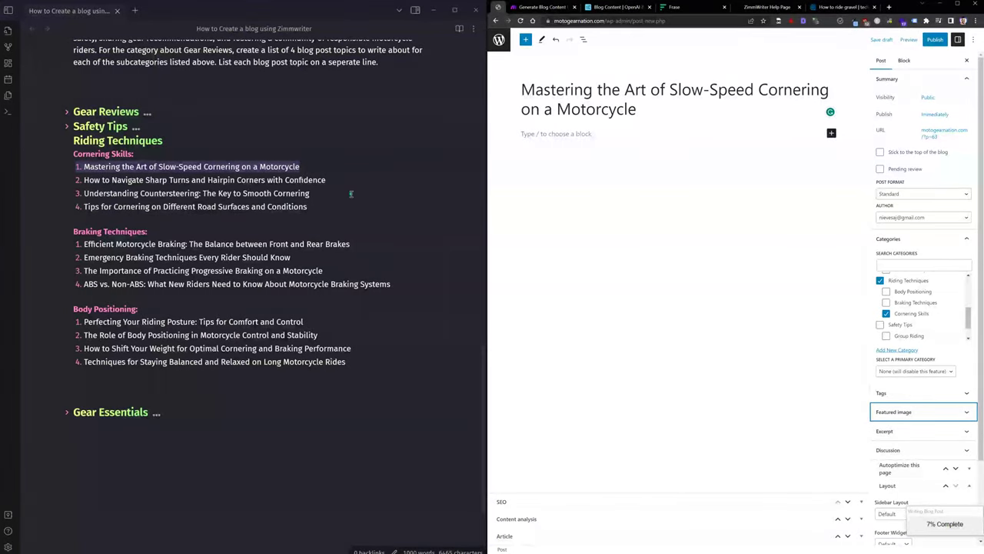
pyautogui.hotkey('alt', 'Tab')
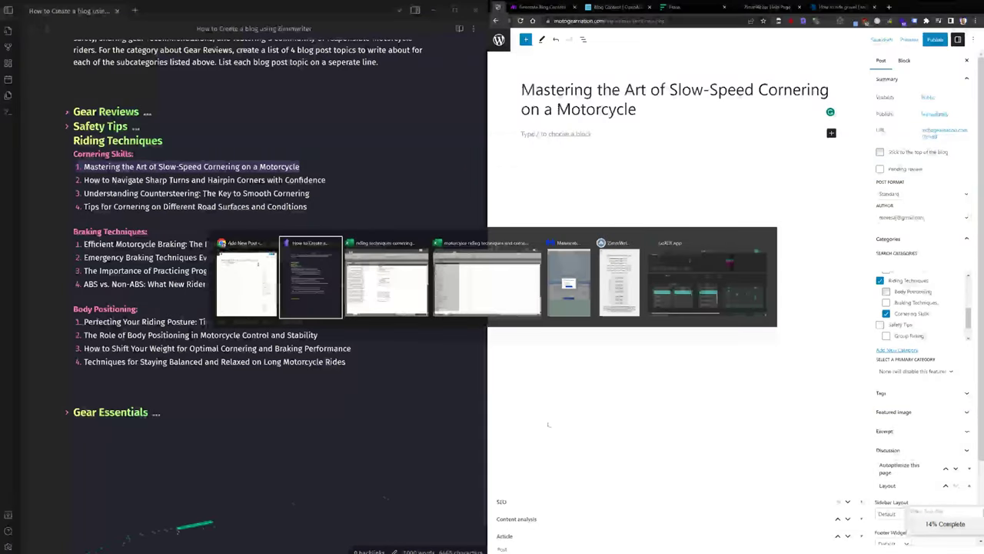
pyautogui.hotkey('alt', 'Tab')
pyautogui.hotkey('alt', 'Tab')
pyautogui.hotkey('alt', 'Tab')
pyautogui.hotkey('alt', 'Tab')
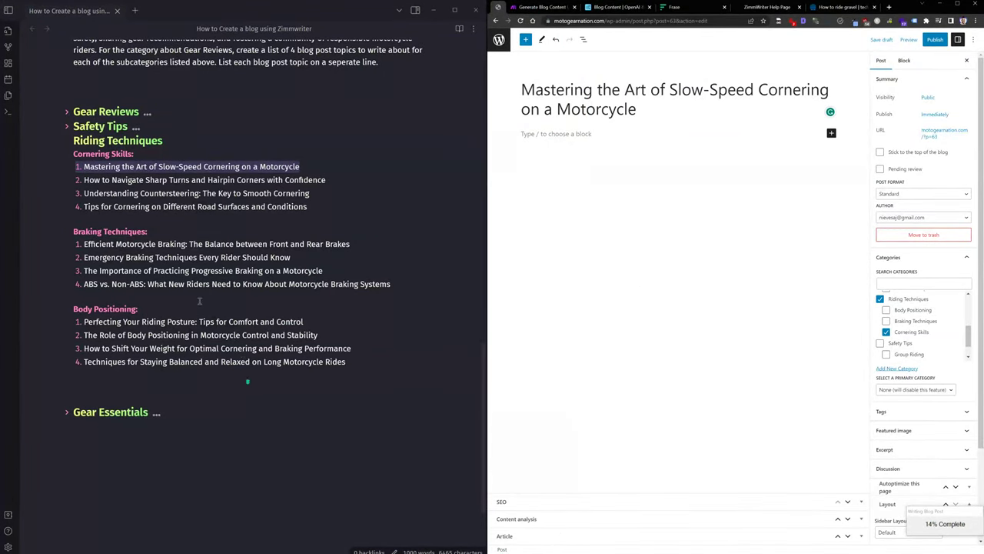
# Step: Highlight the second to fourth Cornering Skills topics in the Obsidian note
pyautogui.click(168, 180)
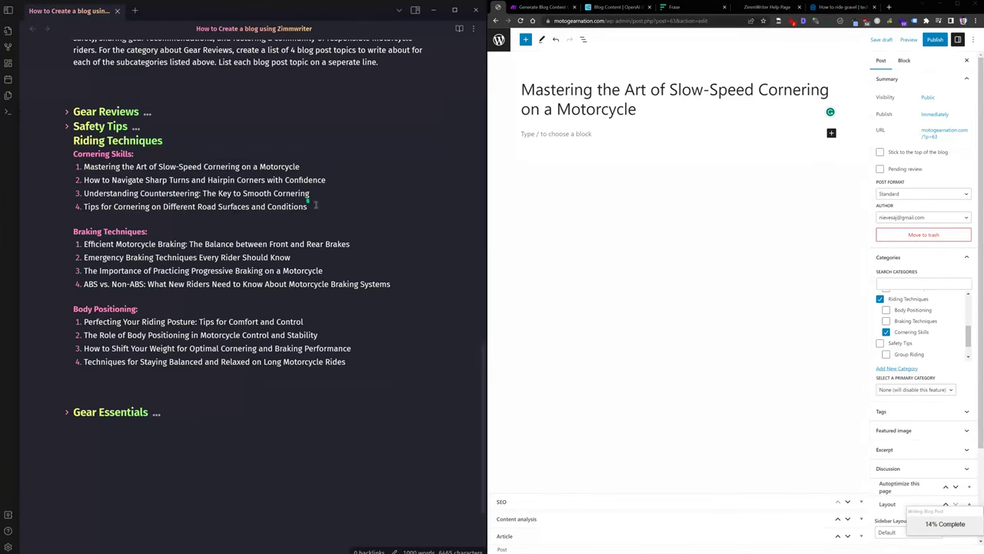
pyautogui.moveTo(315, 206); pyautogui.dragTo(83, 180)
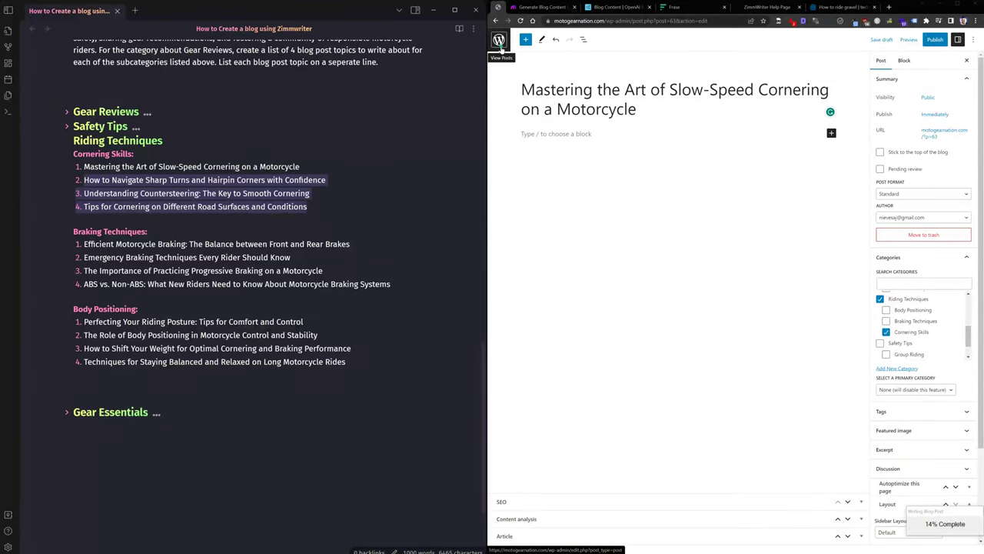
# Step: Save the post as a draft and show the list of all posts in a wider browser window
pyautogui.click(880, 39)
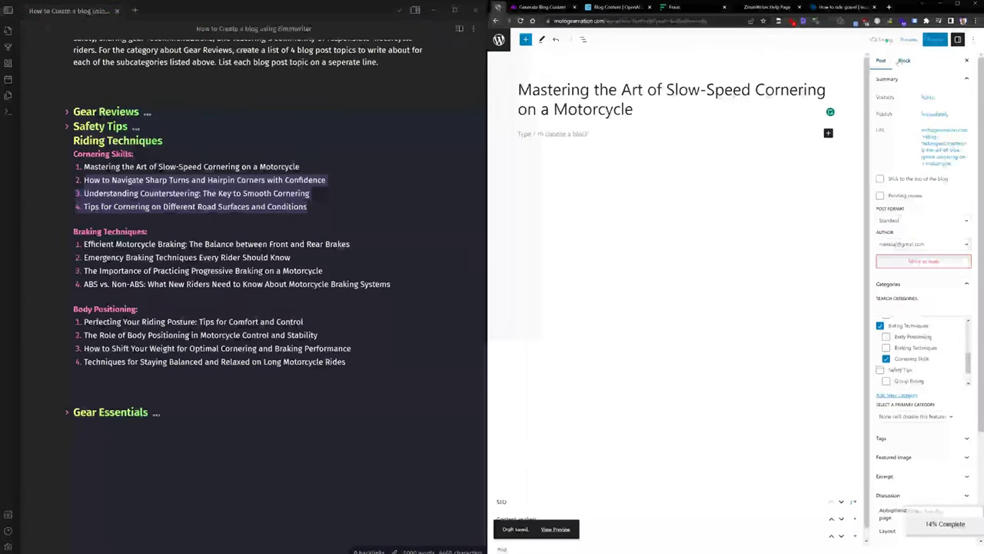
pyautogui.click(499, 39)
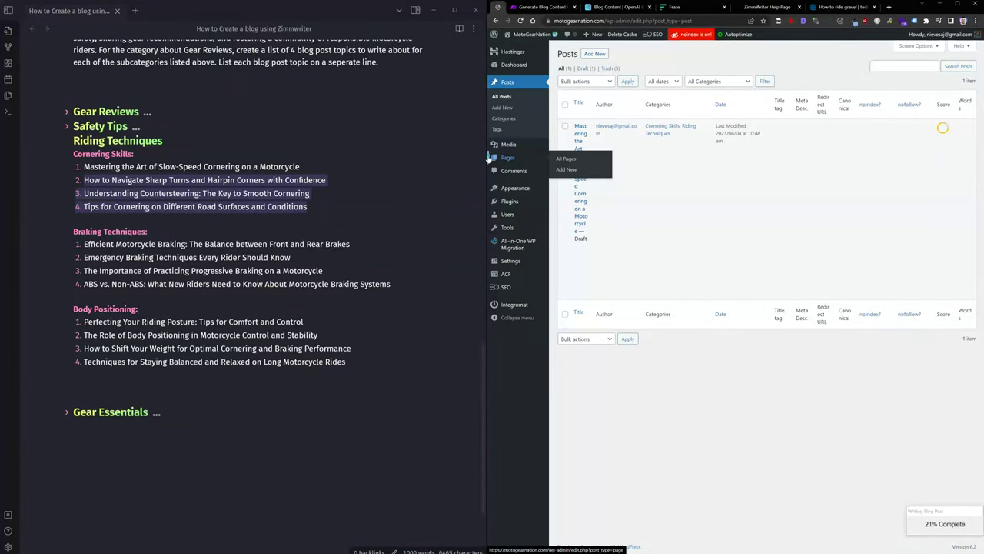
pyautogui.moveTo(491, 155); pyautogui.dragTo(245, 146)
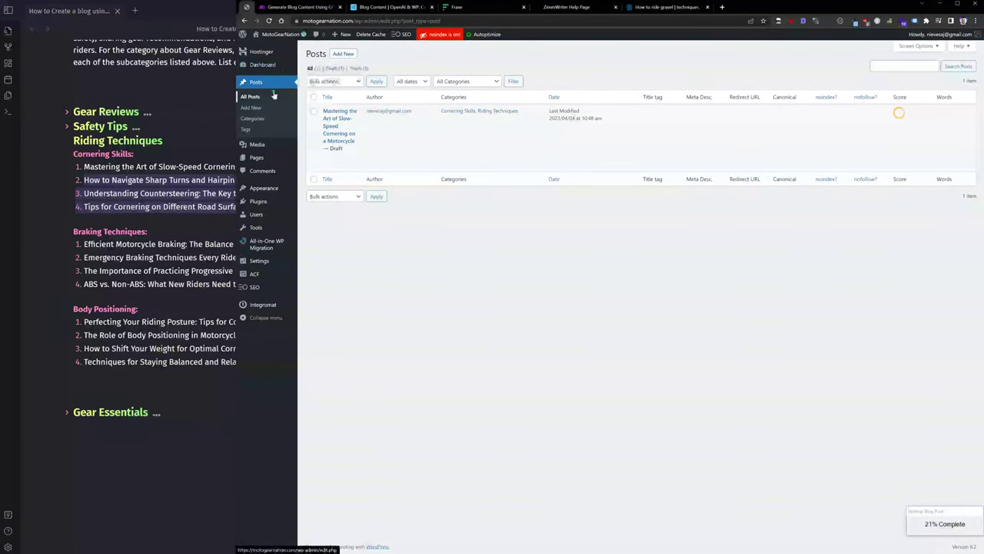
# Step: Review the site's custom permalink structure, highlighting its post-name part, and return to the list of all posts
pyautogui.moveTo(258, 266)
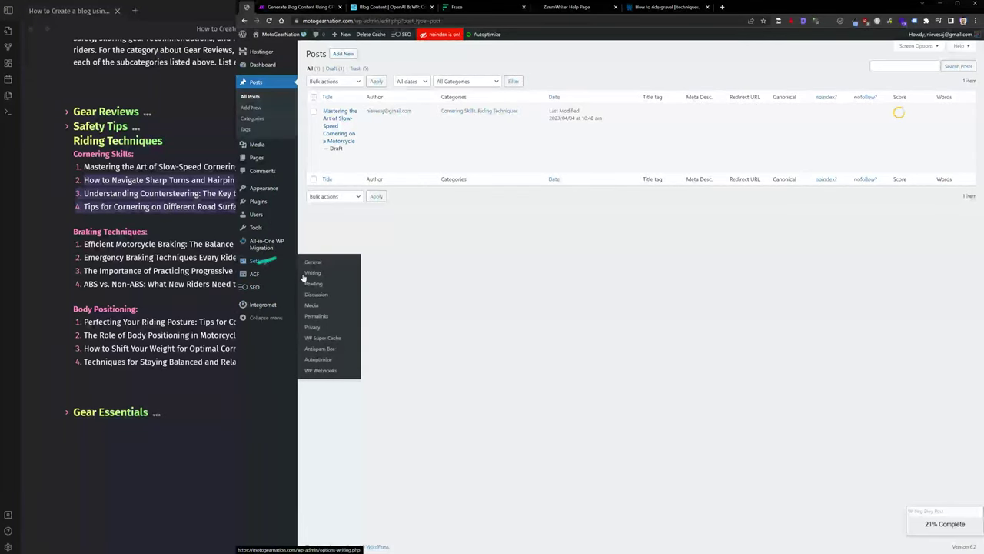
pyautogui.click(312, 315)
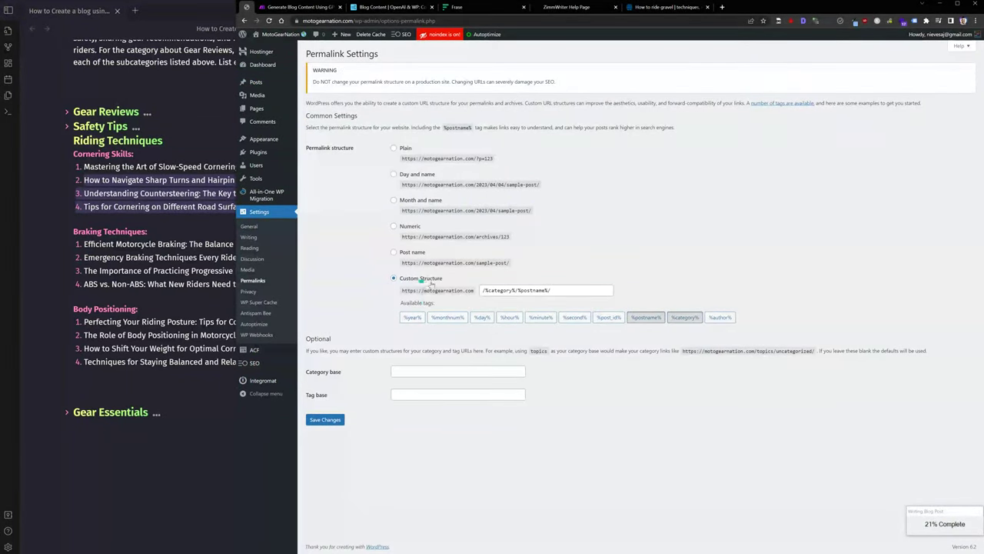
pyautogui.click(518, 291)
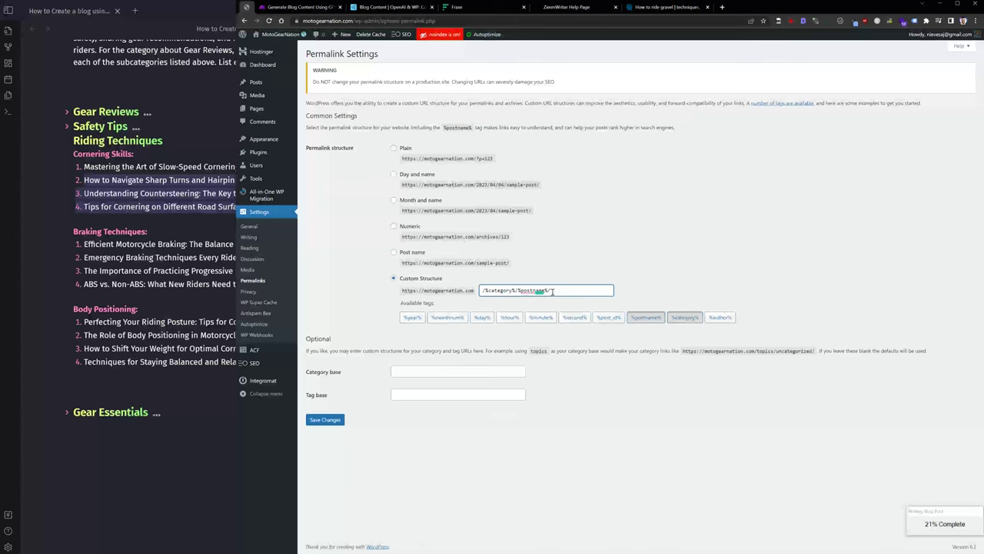
pyautogui.moveTo(551, 291); pyautogui.dragTo(521, 299)
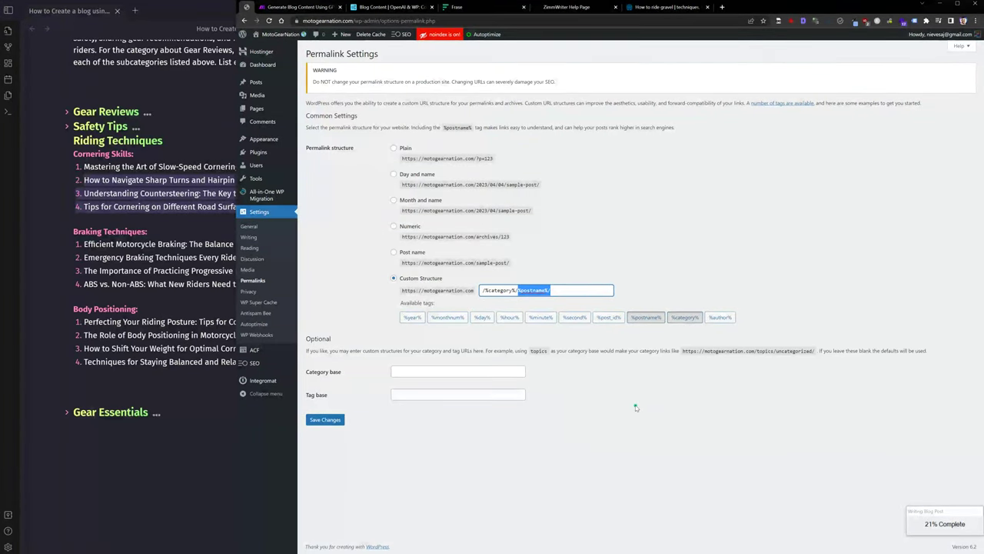
pyautogui.click(339, 392)
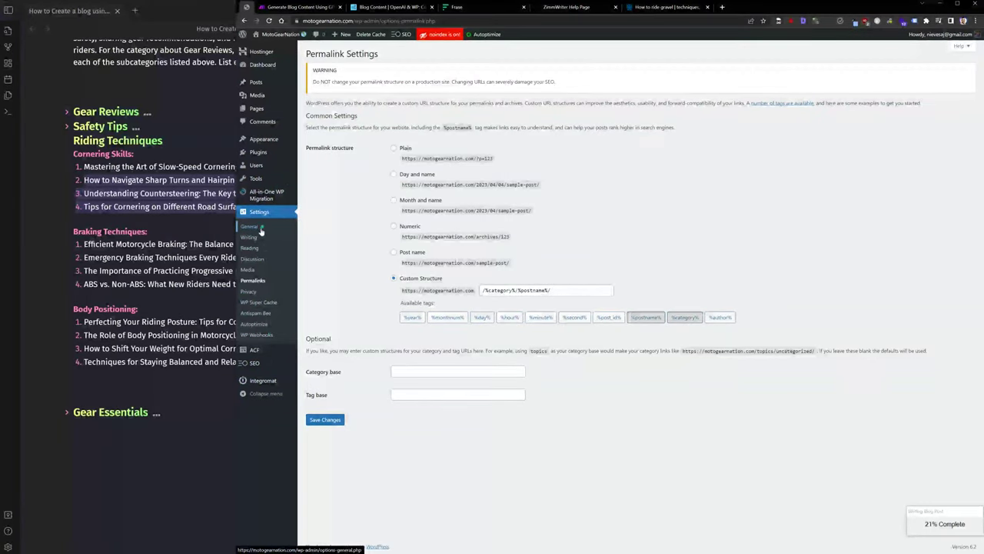
pyautogui.click(256, 82)
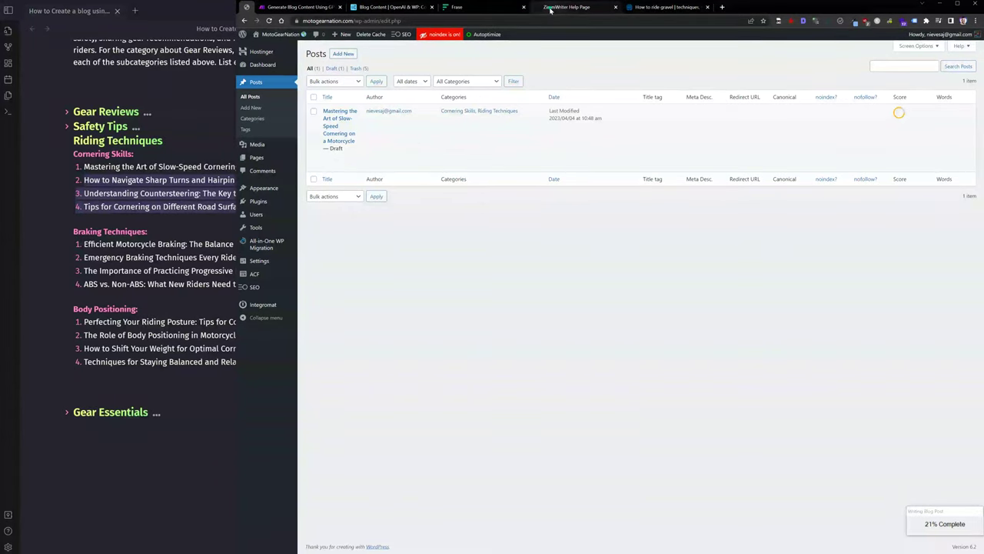
# Step: Switch to the Frase document, bring up the ZimmWriter menu to look at its Bulk Blog Writer entry, and minimize the menu
pyautogui.click(455, 7)
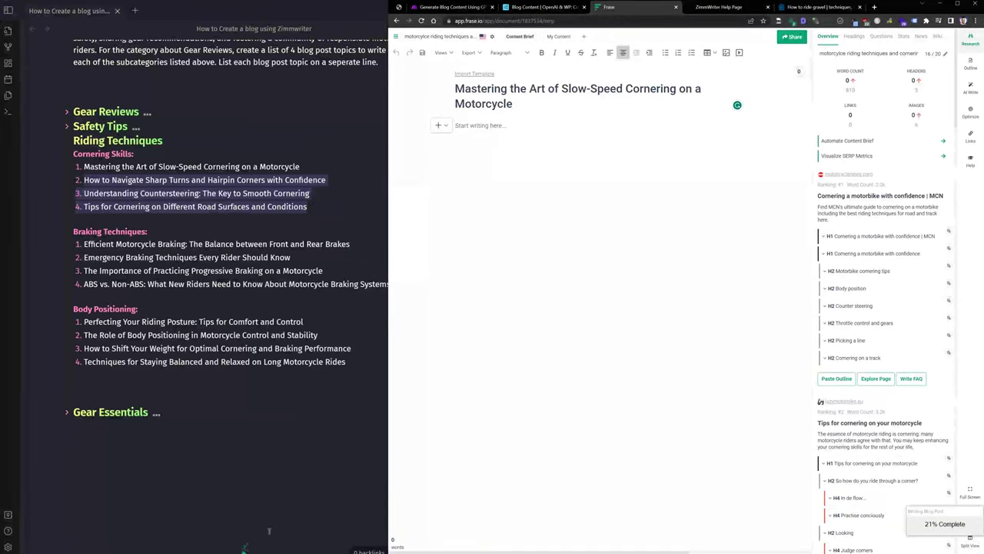
pyautogui.hotkey('alt', 'Tab')
pyautogui.hotkey('alt', 'Tab')
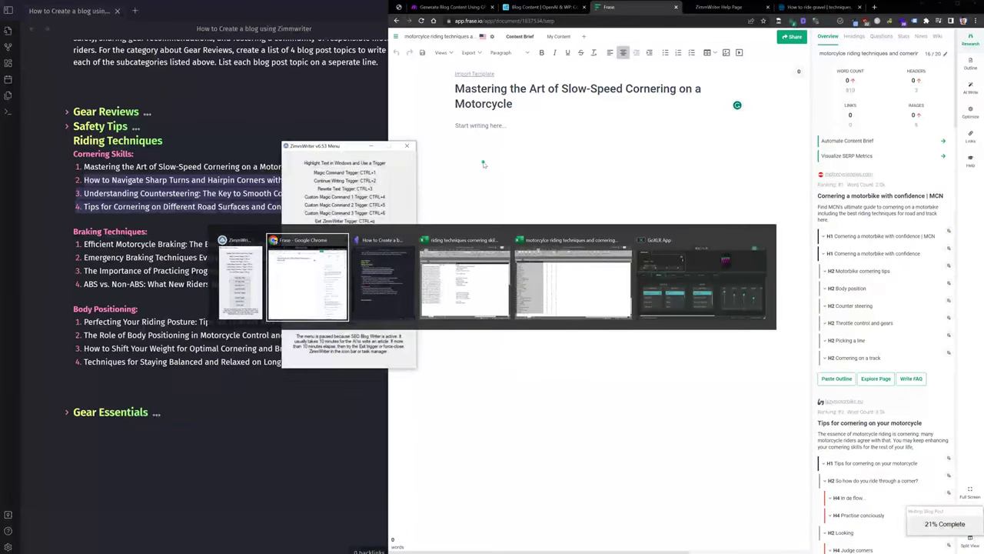
pyautogui.moveTo(323, 150); pyautogui.dragTo(444, 187)
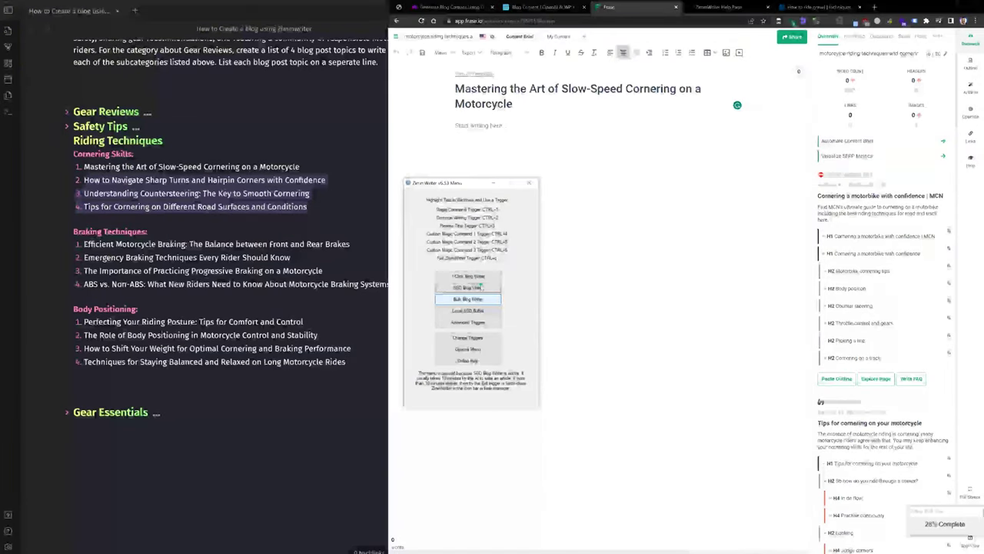
pyautogui.click(470, 300)
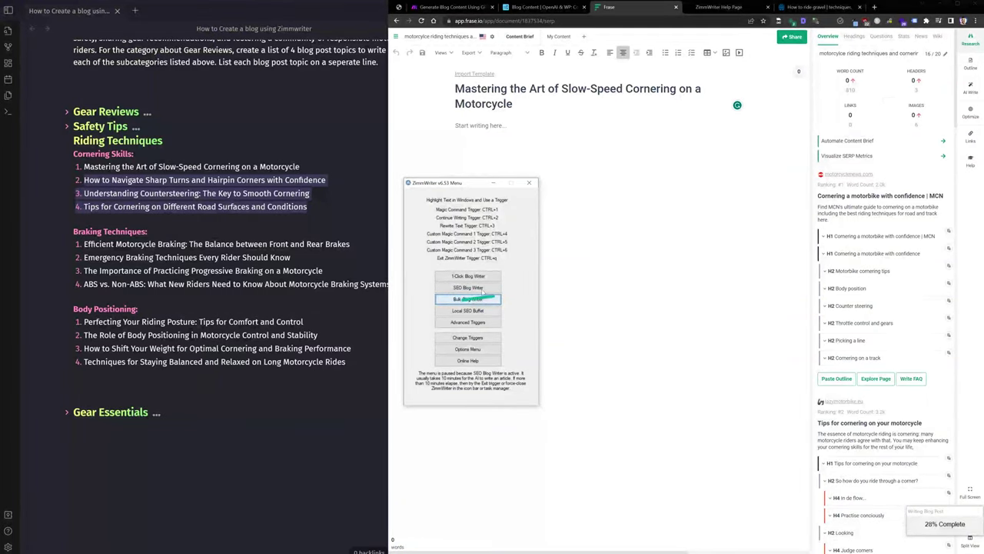
pyautogui.click(494, 184)
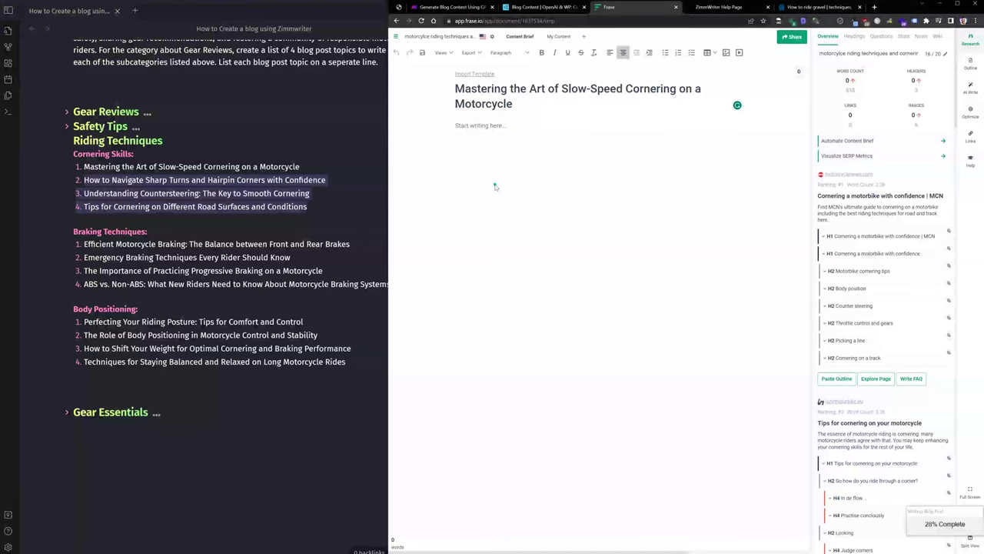
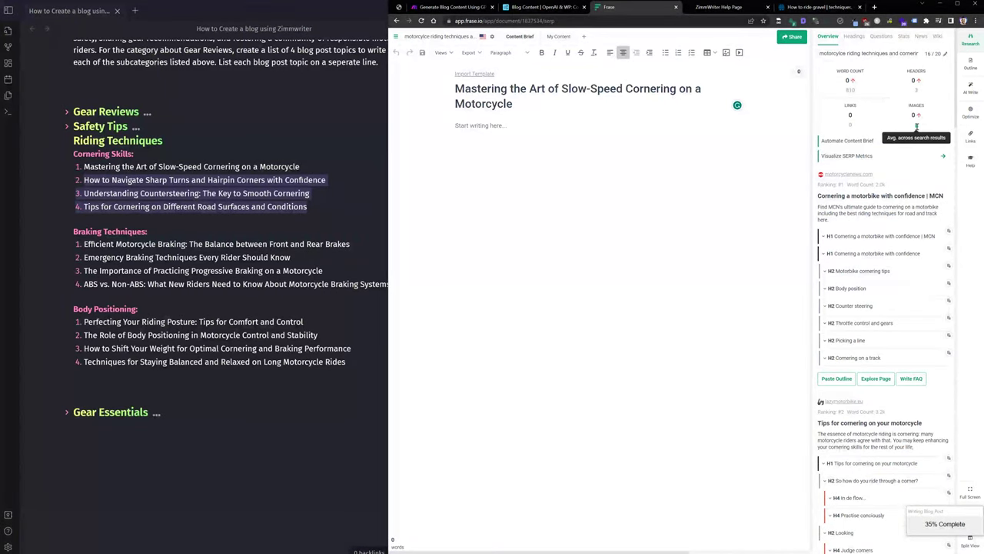
# Step: Review the competitor outlines and questions in the Frase research, and open the document's topic optimization scores
pyautogui.scroll(-2, 916, 268)
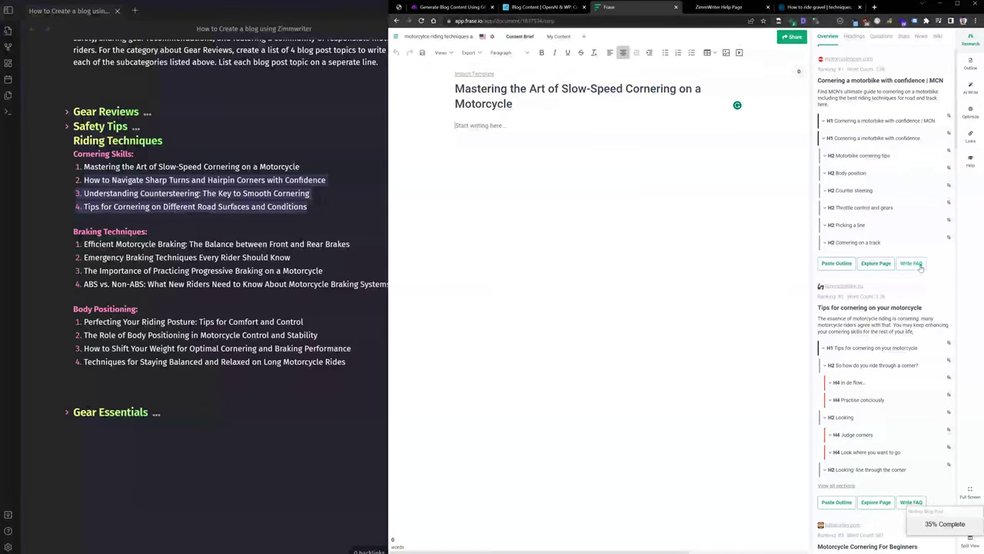
pyautogui.click(881, 37)
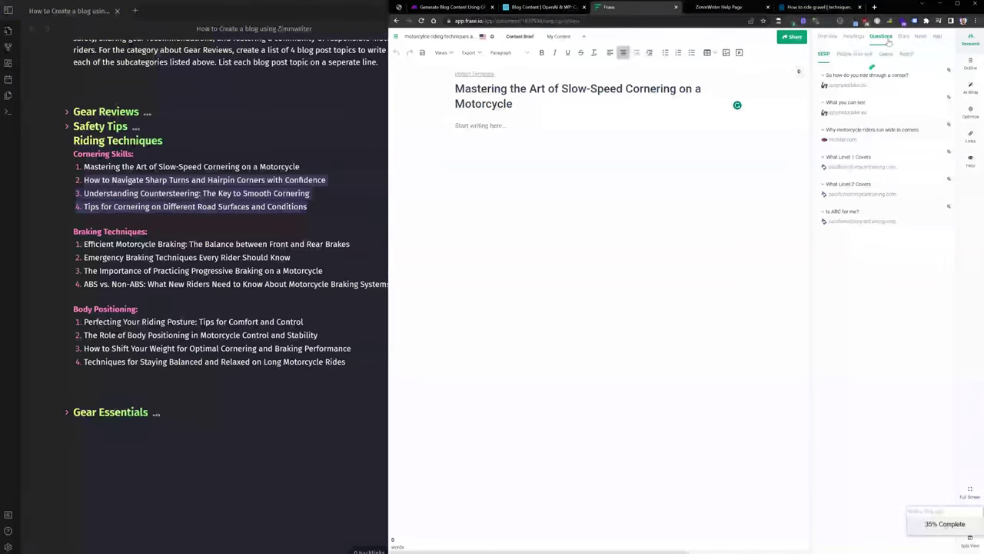
pyautogui.click(828, 37)
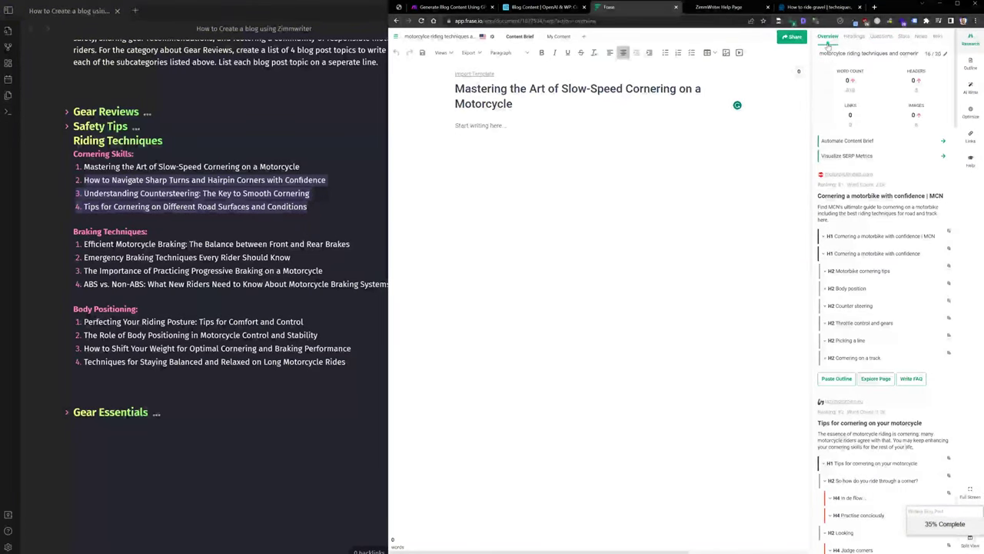
pyautogui.click(970, 113)
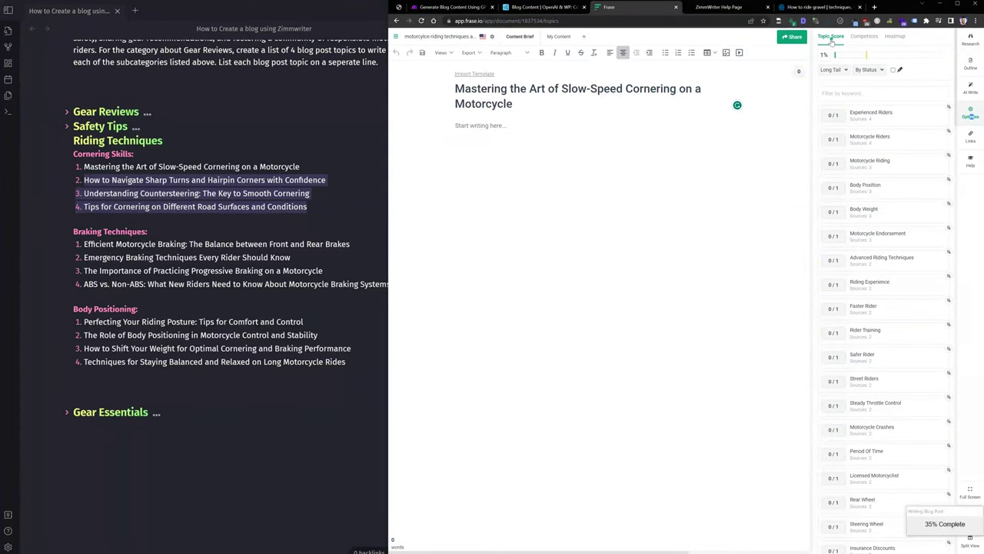
# Step: Reopen the Frase research overview and examine its search query and the competitors' article outlines, checking them against the topic list in the notes
pyautogui.click(969, 39)
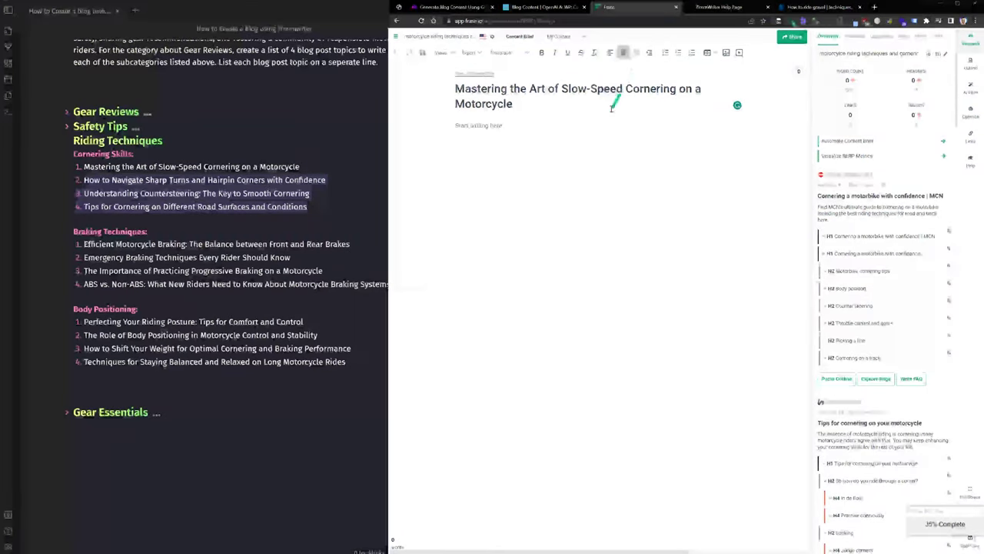
pyautogui.moveTo(820, 53); pyautogui.dragTo(916, 53)
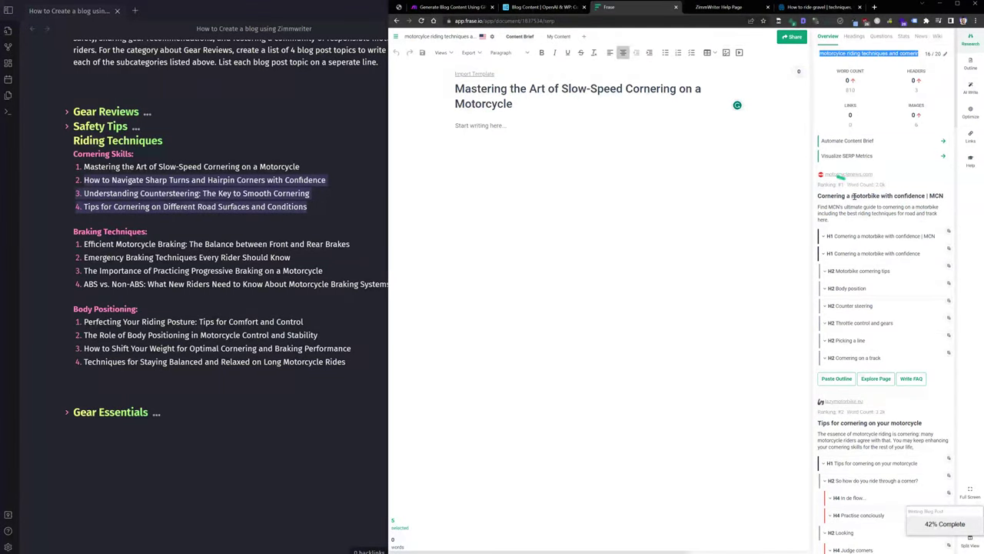
pyautogui.scroll(-3, 853, 196)
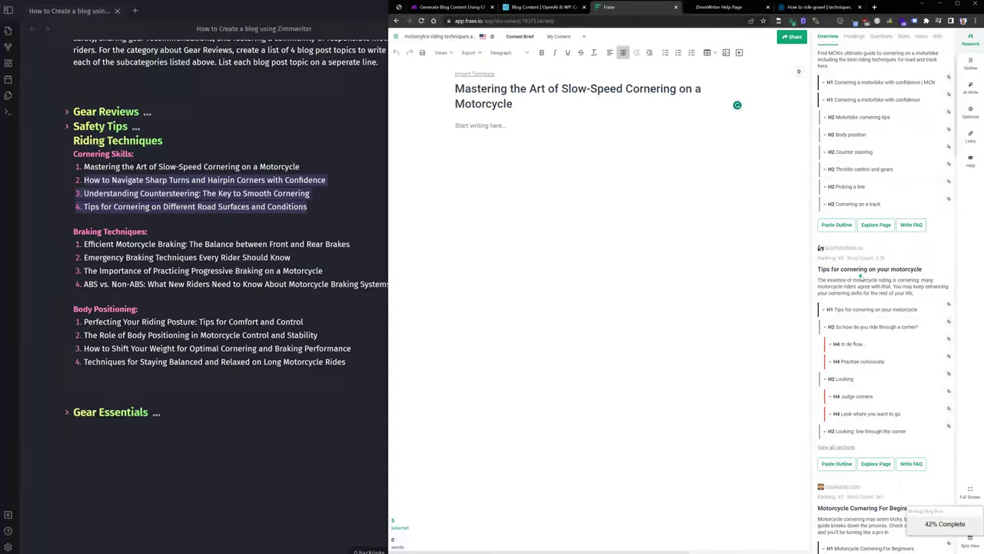
pyautogui.scroll(-4, 884, 280)
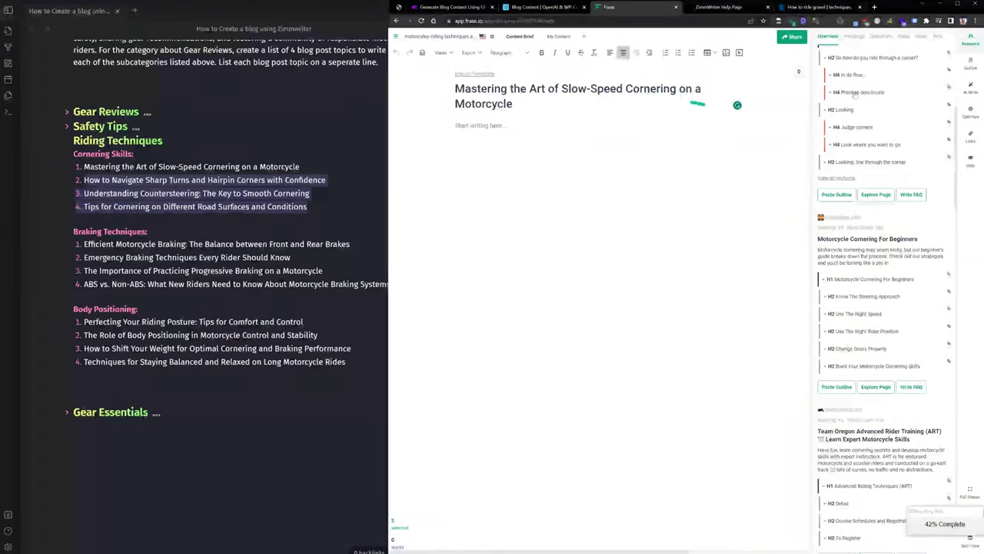
pyautogui.scroll(-5, 892, 355)
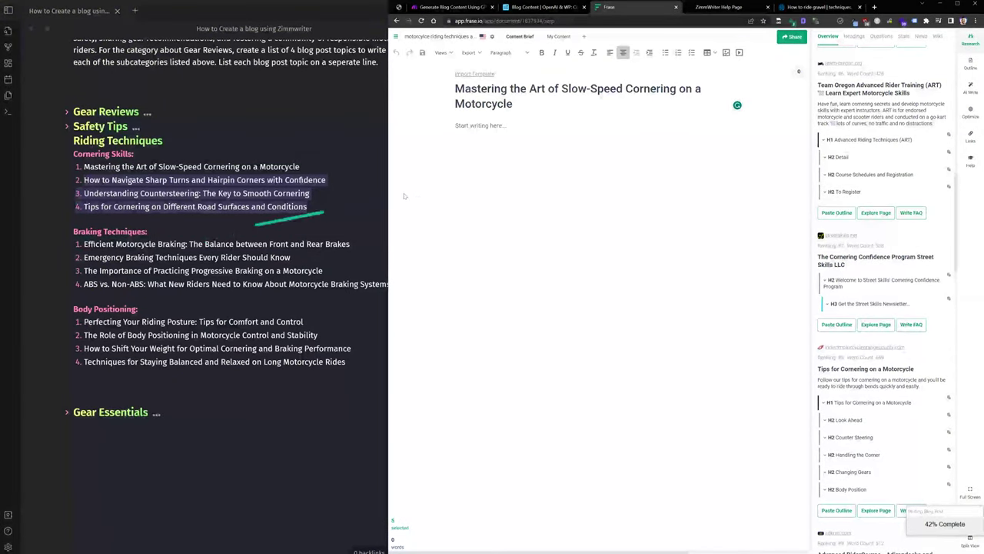
pyautogui.click(331, 197)
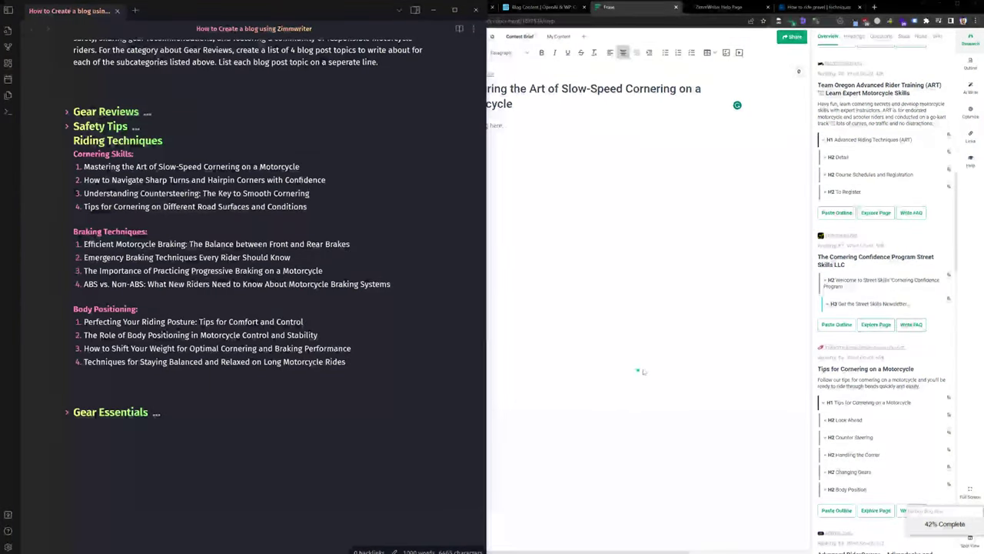
pyautogui.click(685, 366)
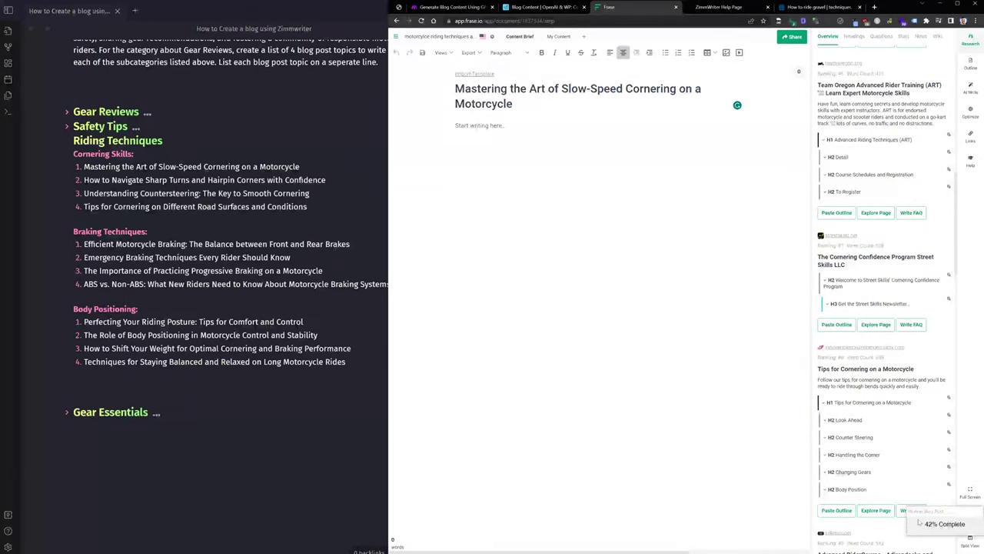
pyautogui.click(152, 374)
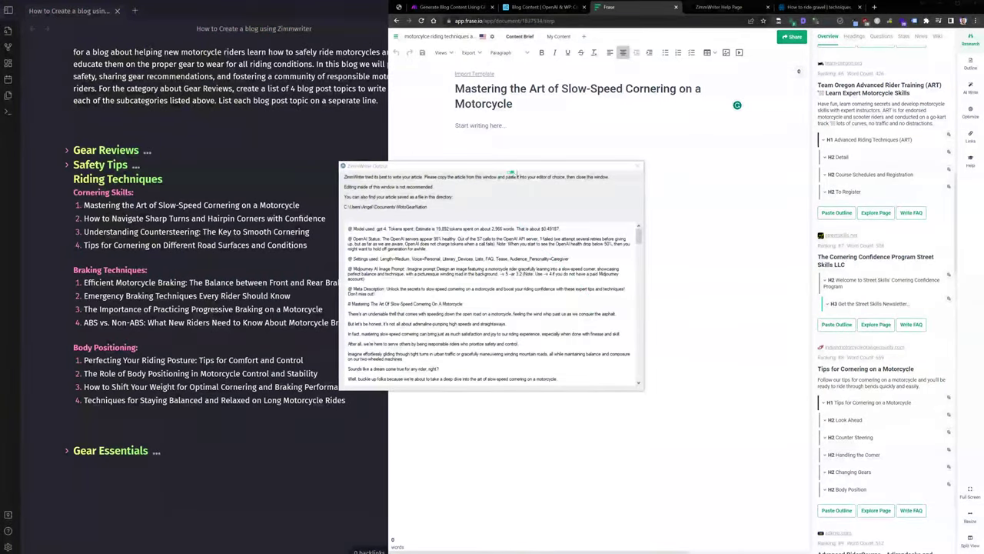
# Step: Move the ZimmWriter output window clear of the notes and examine the line stating the tokens spent, word count and cost
pyautogui.hotkey('ctrl', 'a')
pyautogui.moveTo(528, 167); pyautogui.dragTo(590, 182)
pyautogui.click(453, 244)
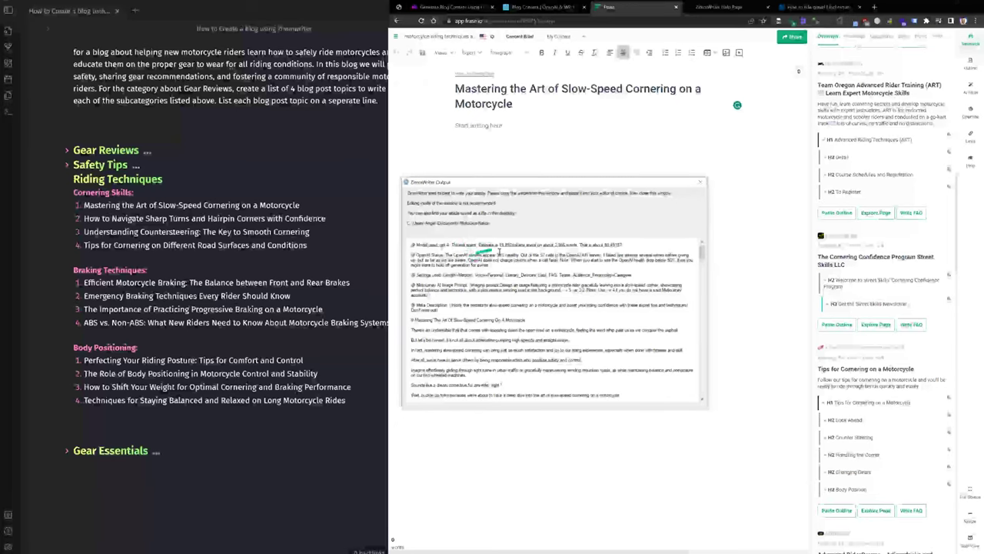
pyautogui.moveTo(500, 244); pyautogui.dragTo(623, 246)
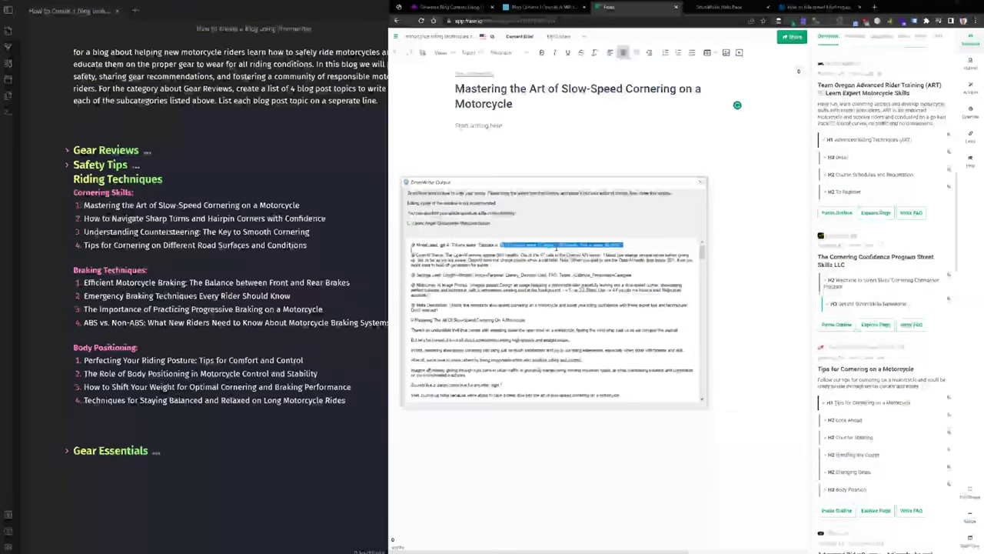
pyautogui.click(555, 244)
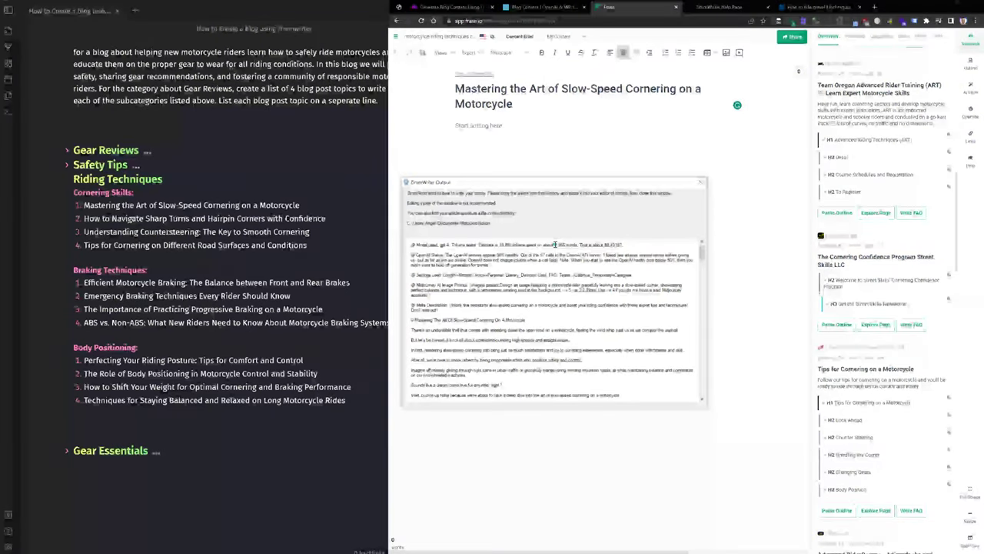
pyautogui.scroll(-1, 612, 260)
pyautogui.scroll(1, 612, 261)
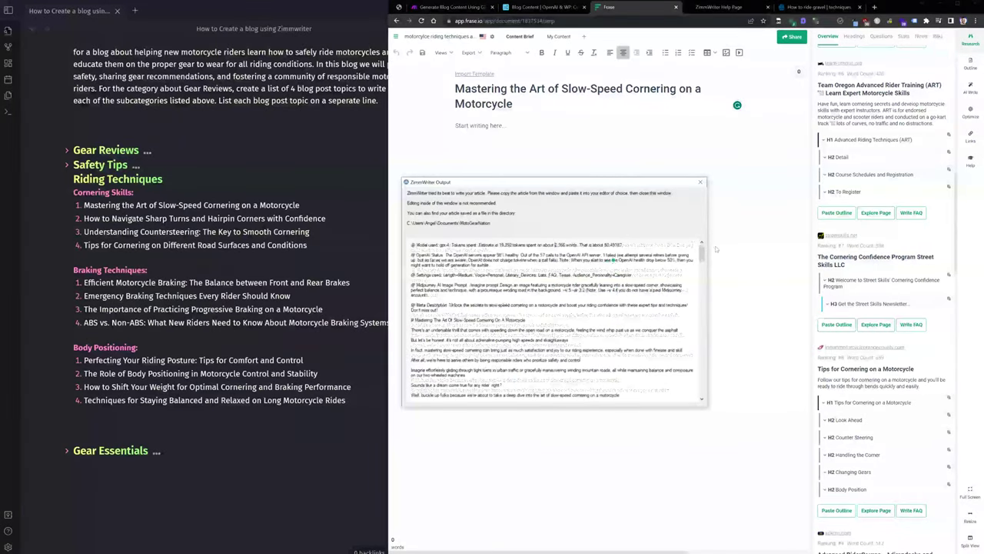
pyautogui.doubleClick(616, 245)
pyautogui.scroll(-1, 486, 298)
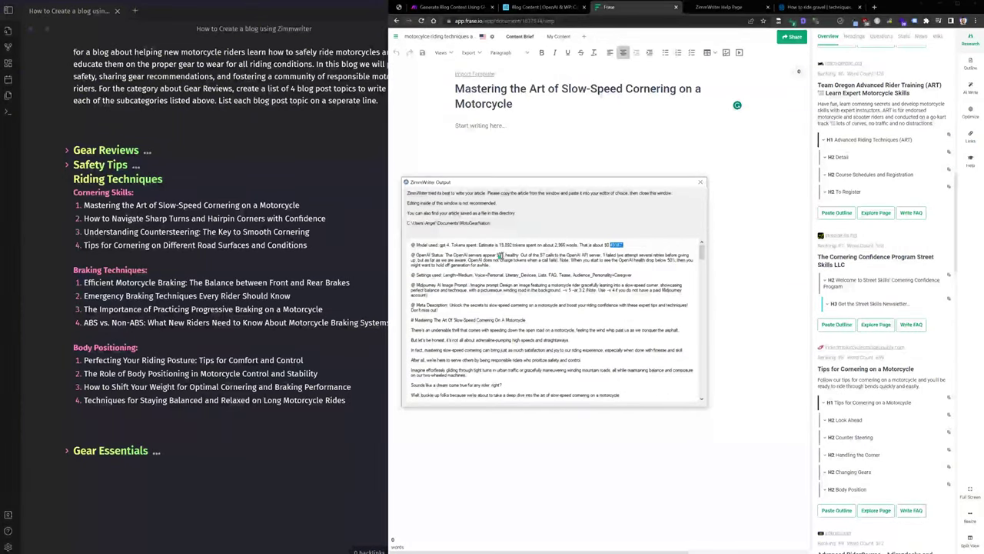
# Step: Examine the OpenAI status, Midjourney image prompt and article text in the ZimmWriter output, and close the output window
pyautogui.moveTo(536, 261); pyautogui.dragTo(619, 255)
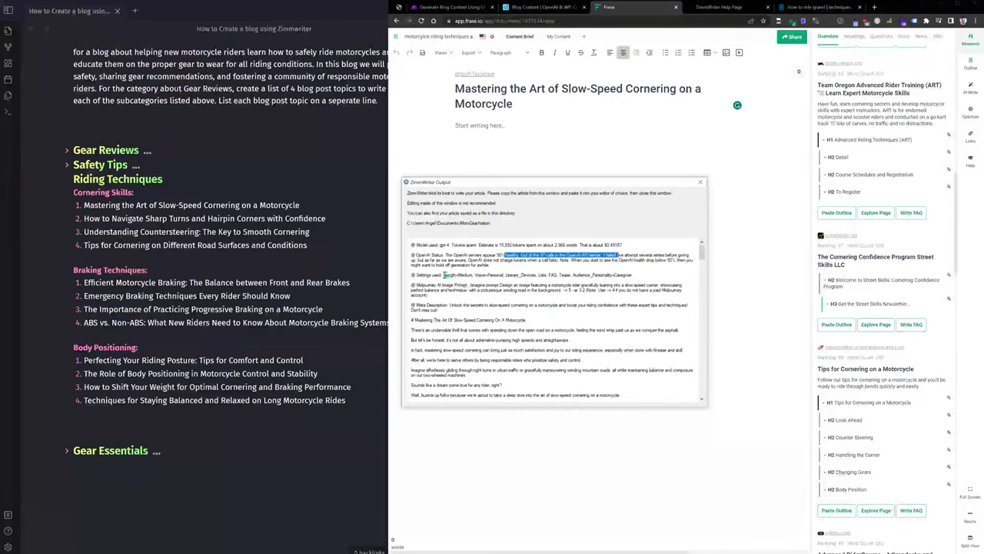
pyautogui.click(505, 316)
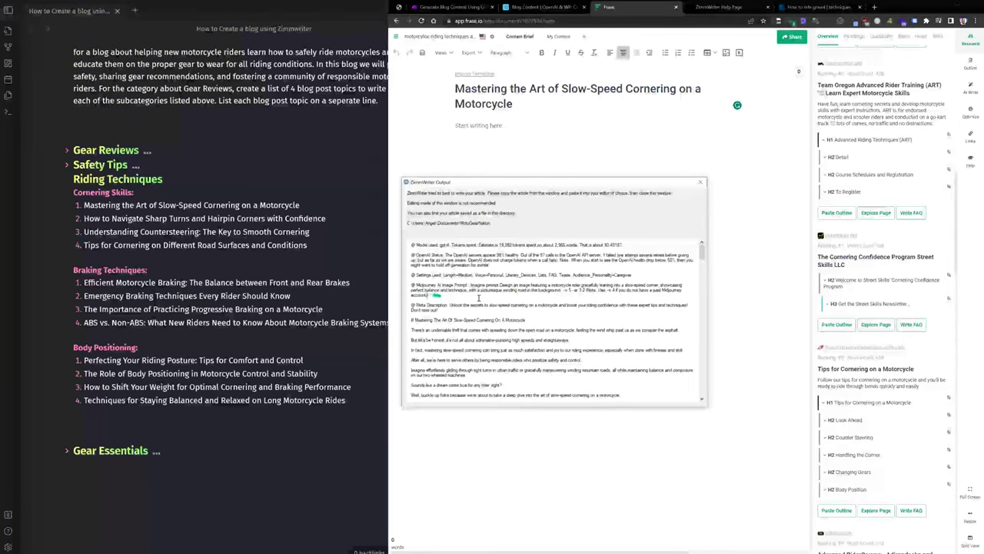
pyautogui.moveTo(470, 285); pyautogui.dragTo(427, 295)
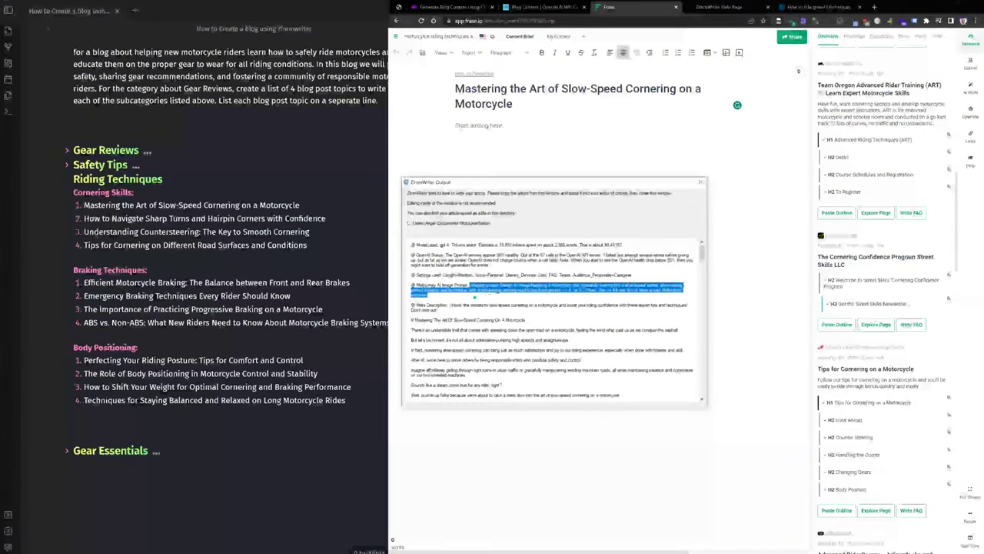
pyautogui.rightClick(523, 298)
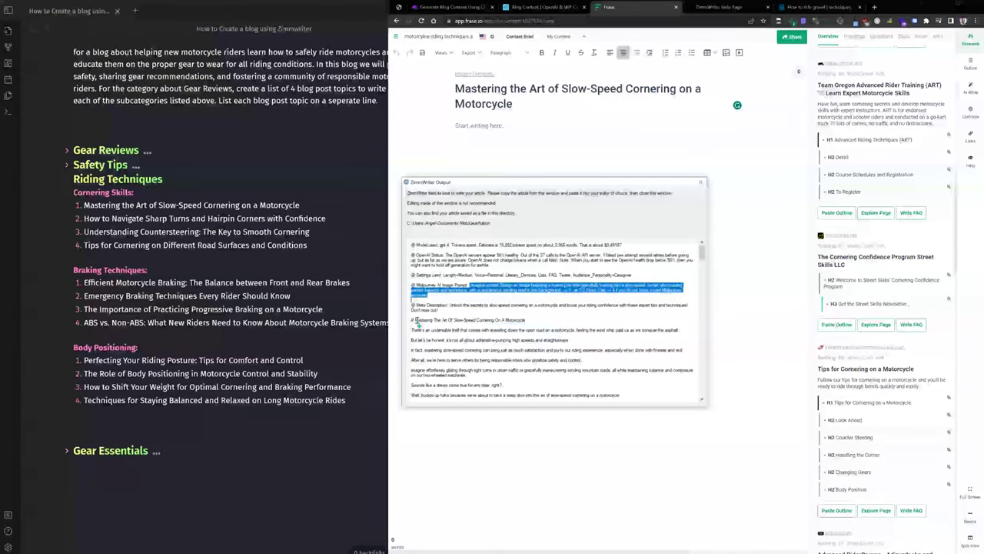
pyautogui.scroll(-10, 420, 327)
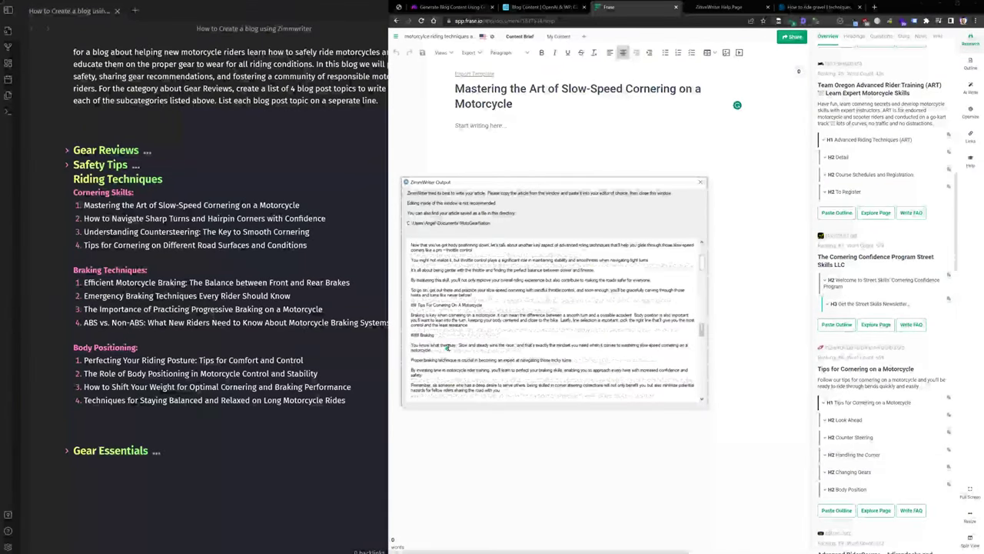
pyautogui.click(701, 183)
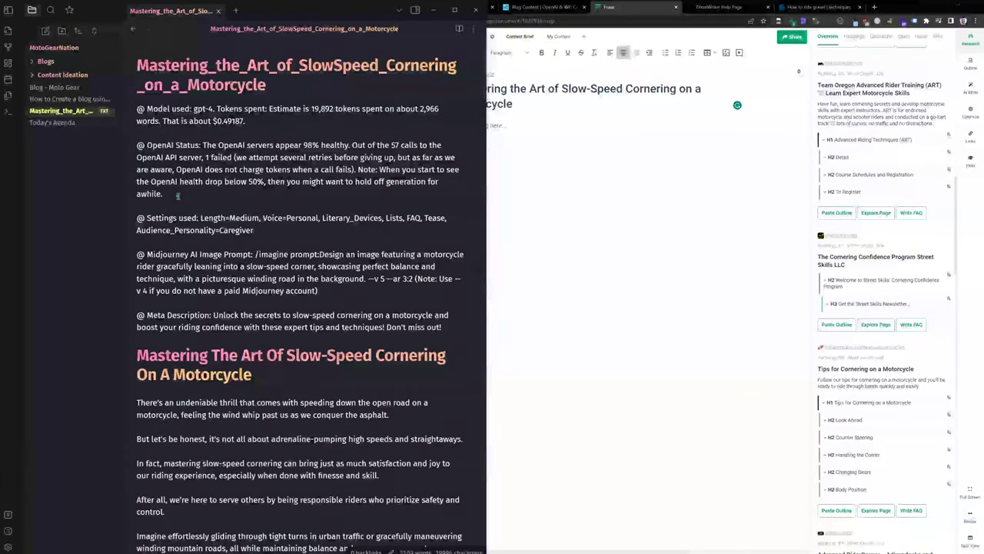
# Step: Delete the model-used and OpenAI status paragraphs from the saved article note, and highlight the description in its Midjourney image prompt
pyautogui.moveTo(177, 197); pyautogui.dragTo(128, 109)
pyautogui.press('BackSpace')
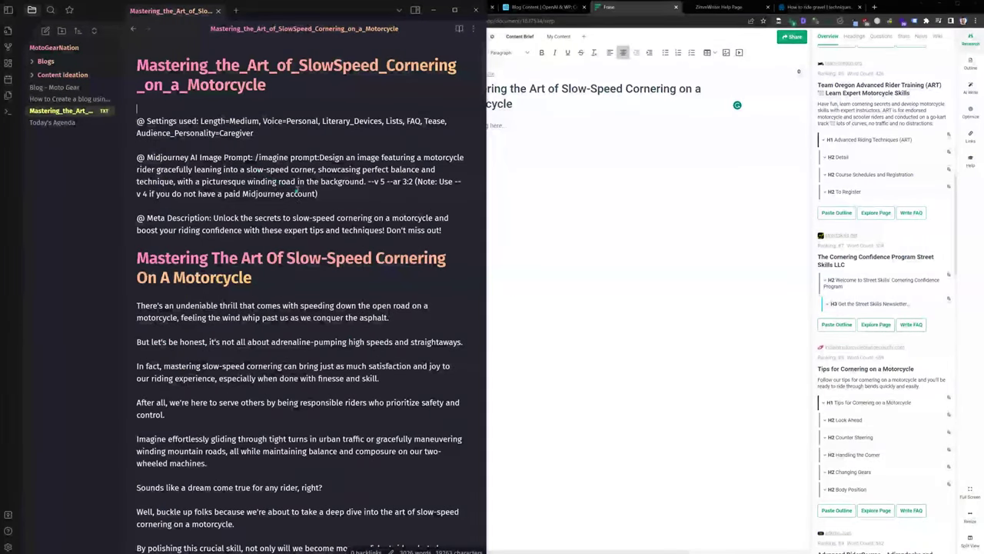
pyautogui.press('super')
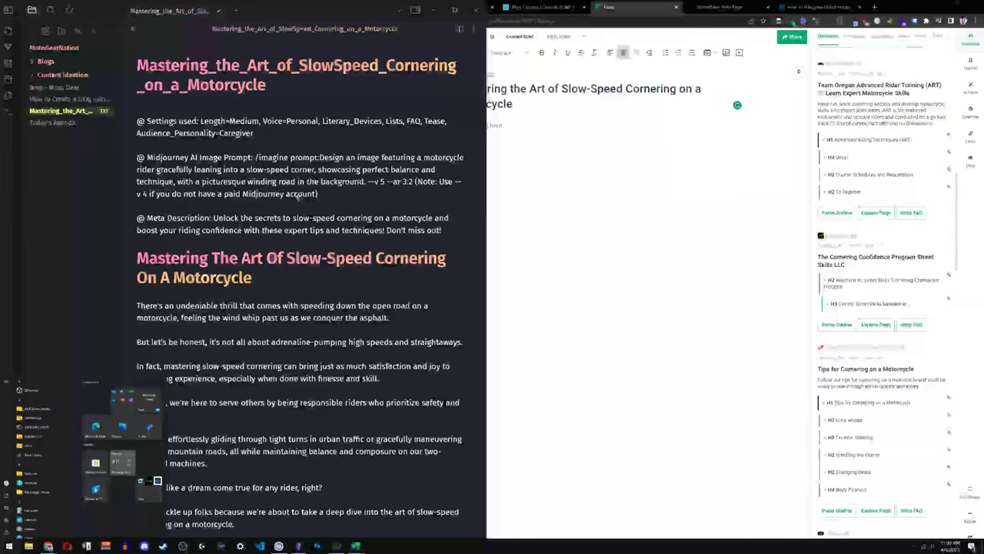
pyautogui.write('d')
pyautogui.press('Return')
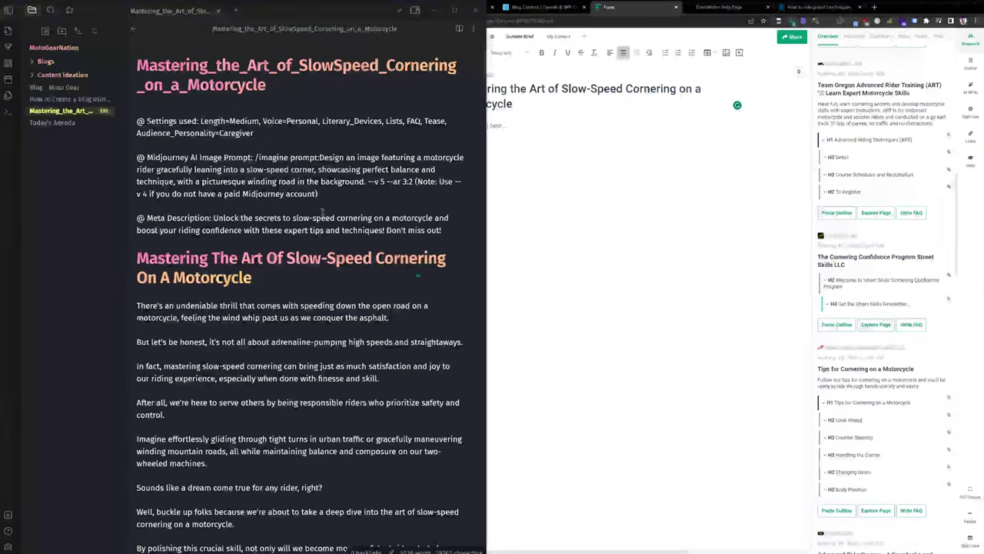
pyautogui.moveTo(255, 157); pyautogui.dragTo(413, 181)
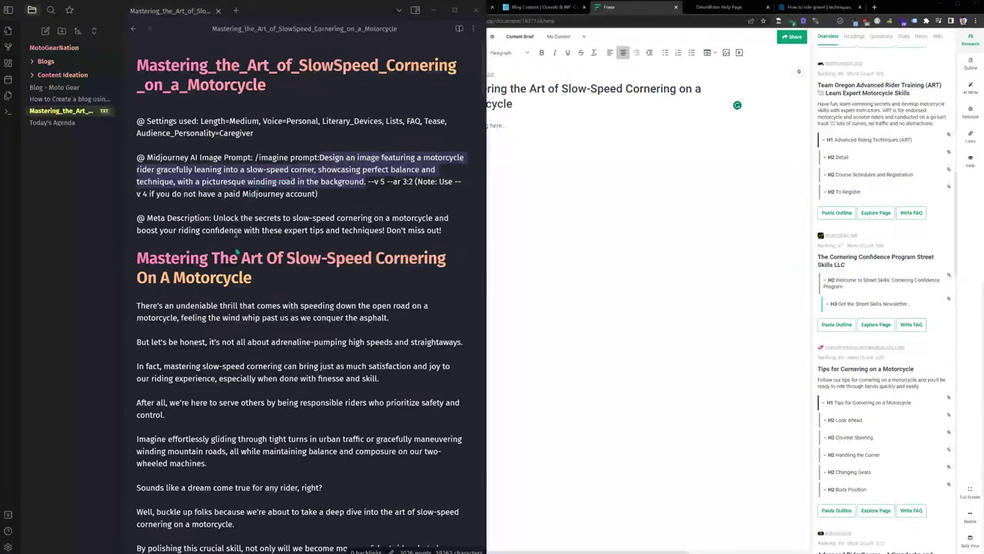
# Step: Copy the meta description text from the article note into the SEO meta description of the WordPress post
pyautogui.moveTo(214, 218); pyautogui.dragTo(443, 230)
pyautogui.hotkey('ctrl', 'c')
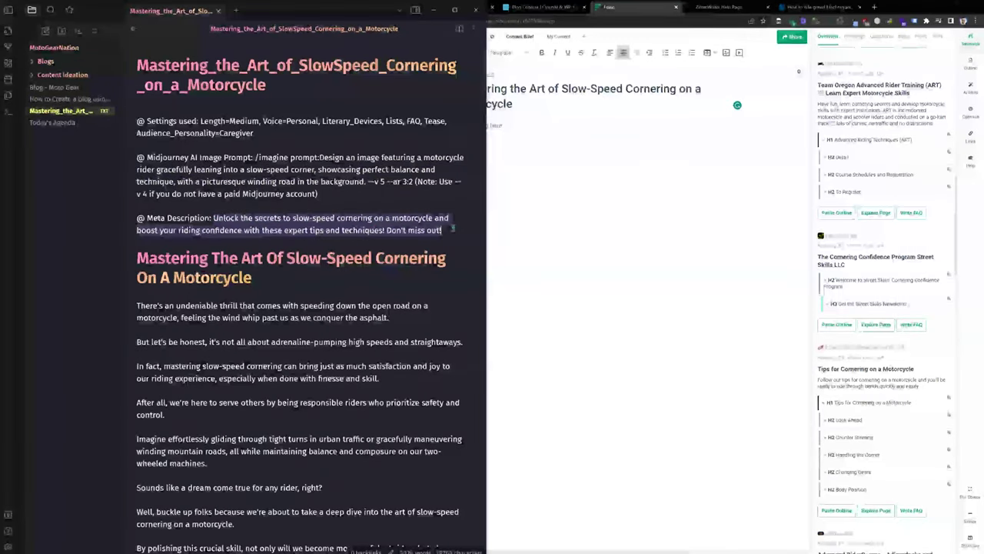
pyautogui.click(573, 365)
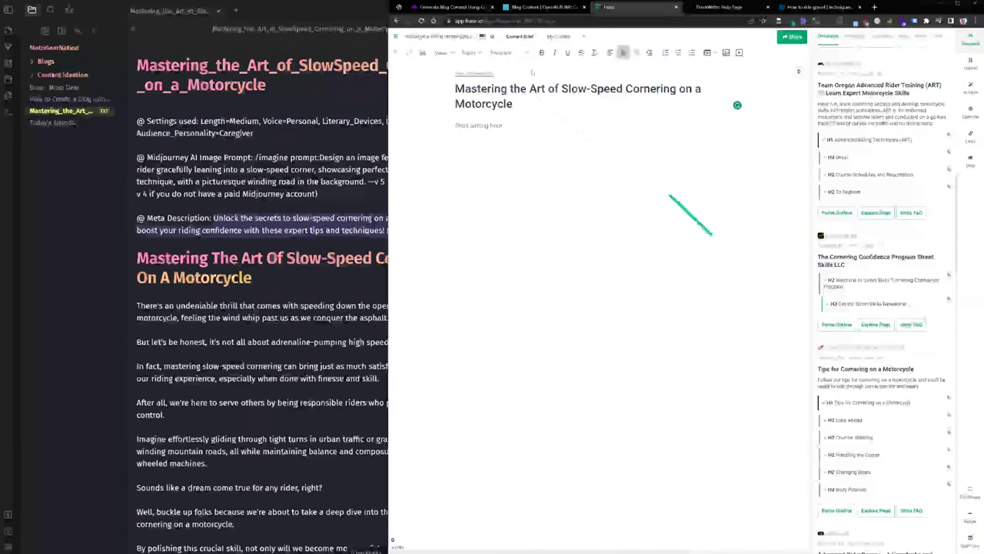
pyautogui.click(398, 6)
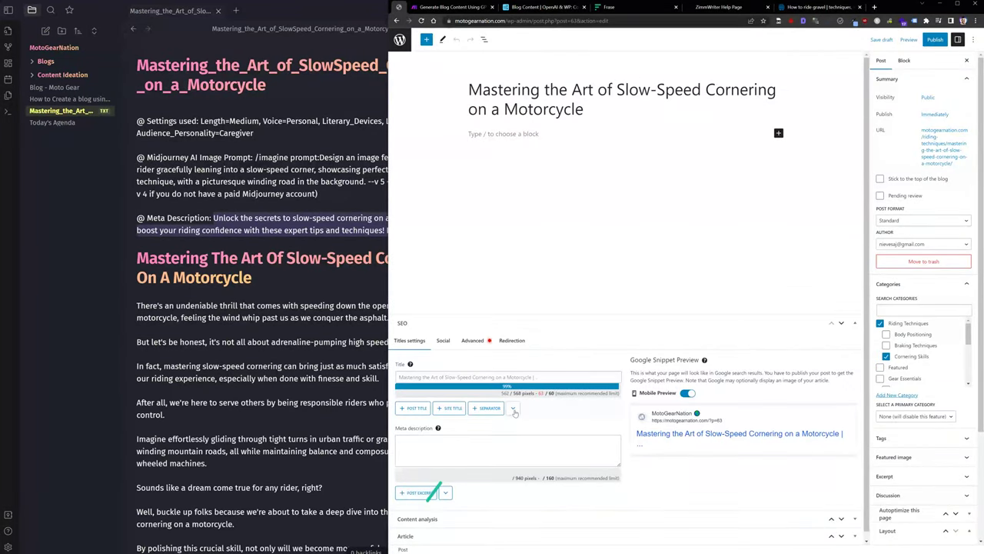
pyautogui.click(426, 450)
pyautogui.hotkey('ctrl', 'v')
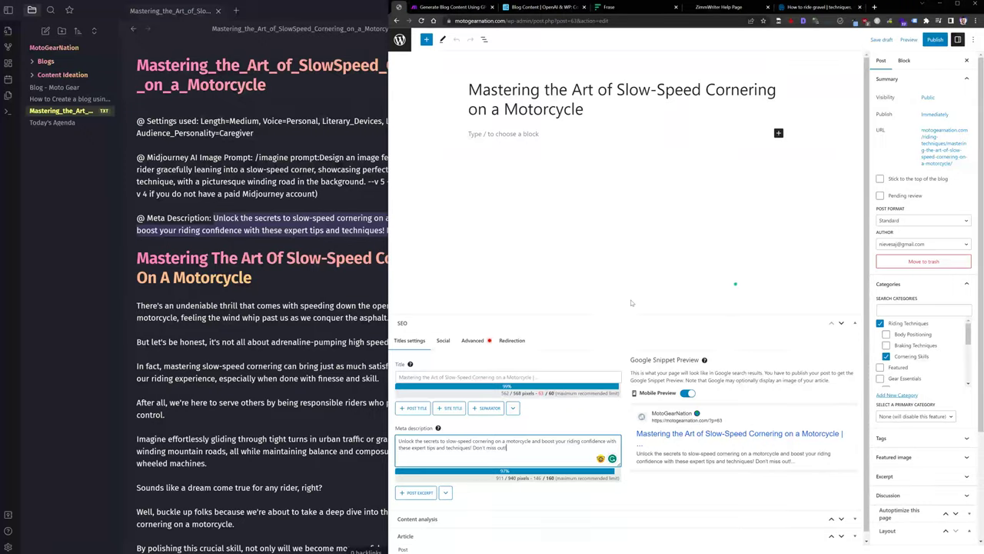
# Step: Copy the article note from its main heading through "Ride safe and enjoy the journey!" and paste it into the Frase document body
pyautogui.click(296, 290)
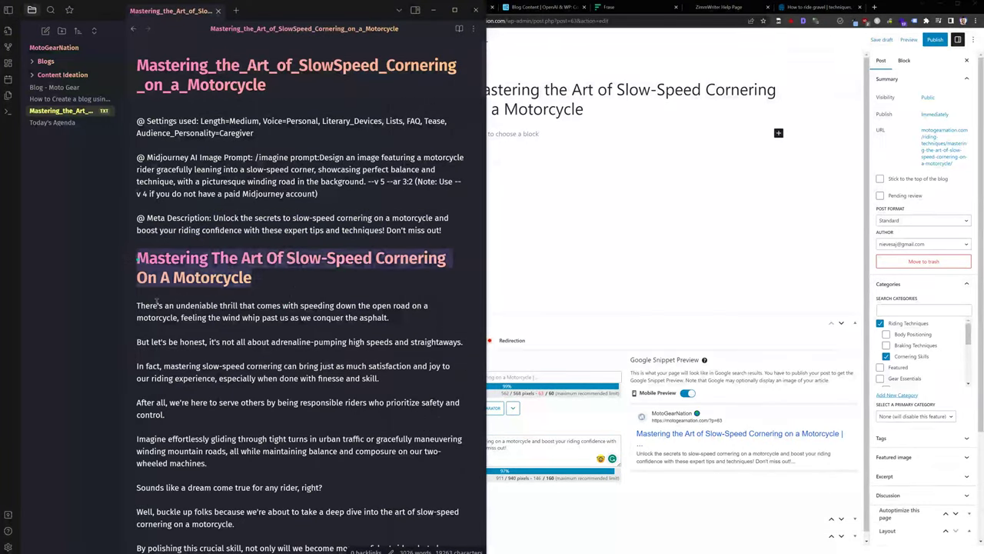
pyautogui.scroll(-20, 156, 301)
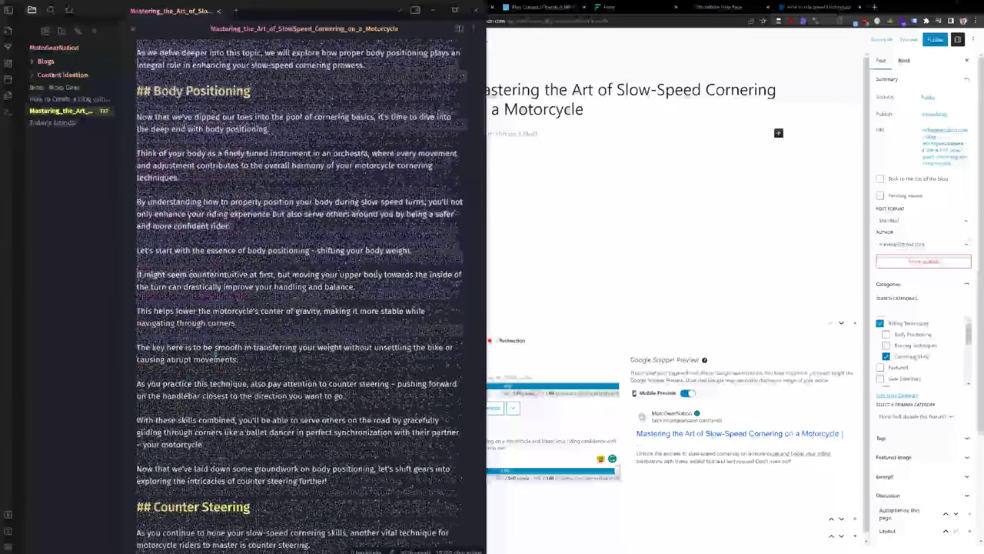
pyautogui.scroll(-15, 219, 369)
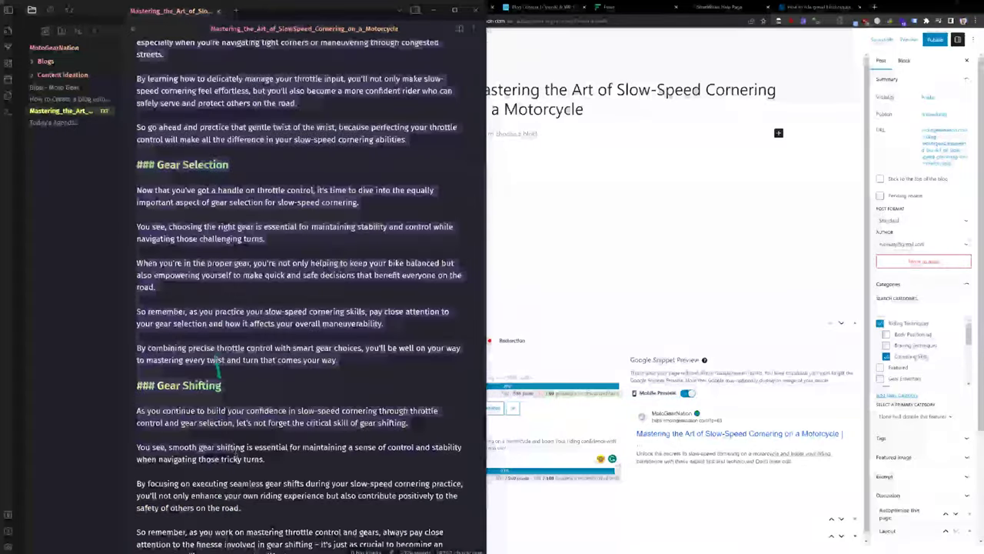
pyautogui.scroll(-20, 219, 369)
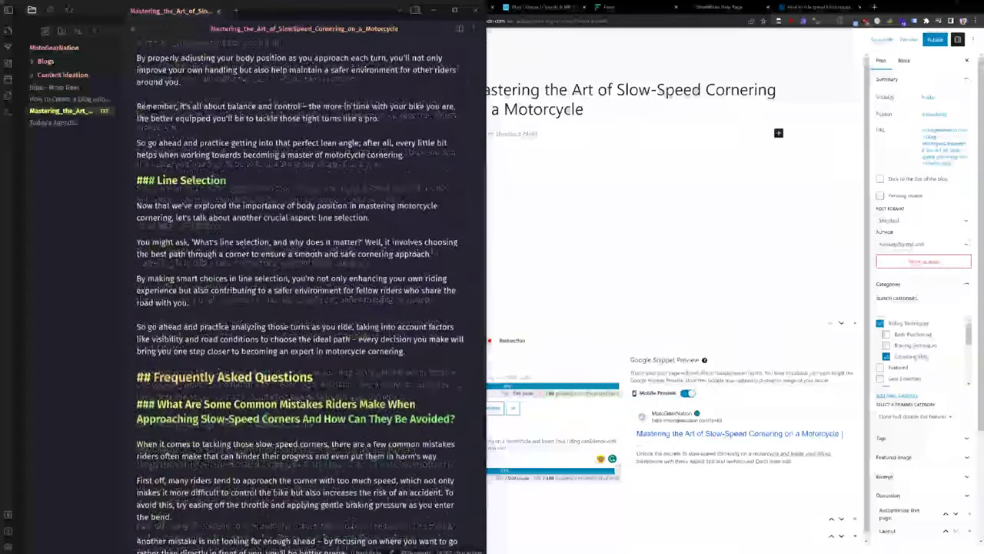
pyautogui.scroll(-10, 299, 307)
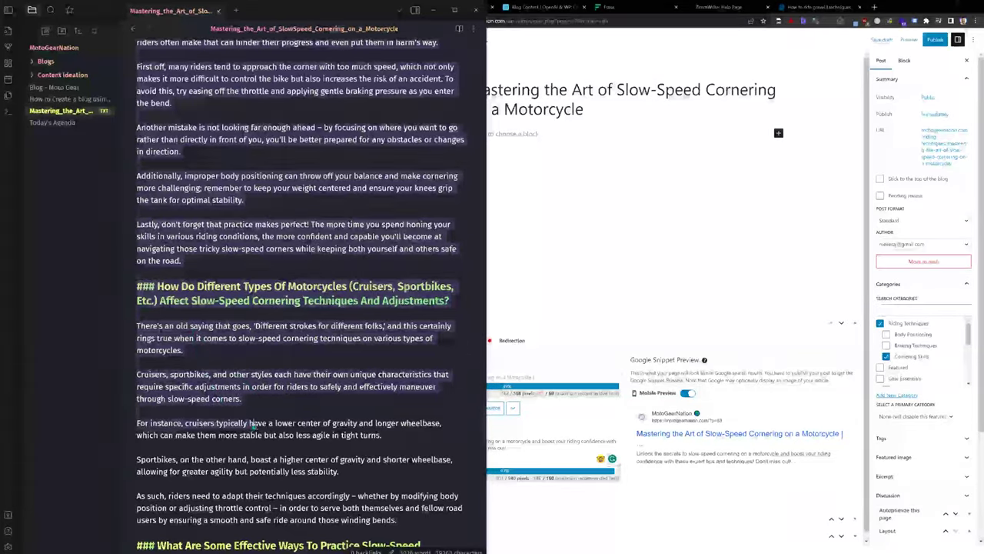
pyautogui.scroll(8, 300, 308)
pyautogui.scroll(-15, 282, 398)
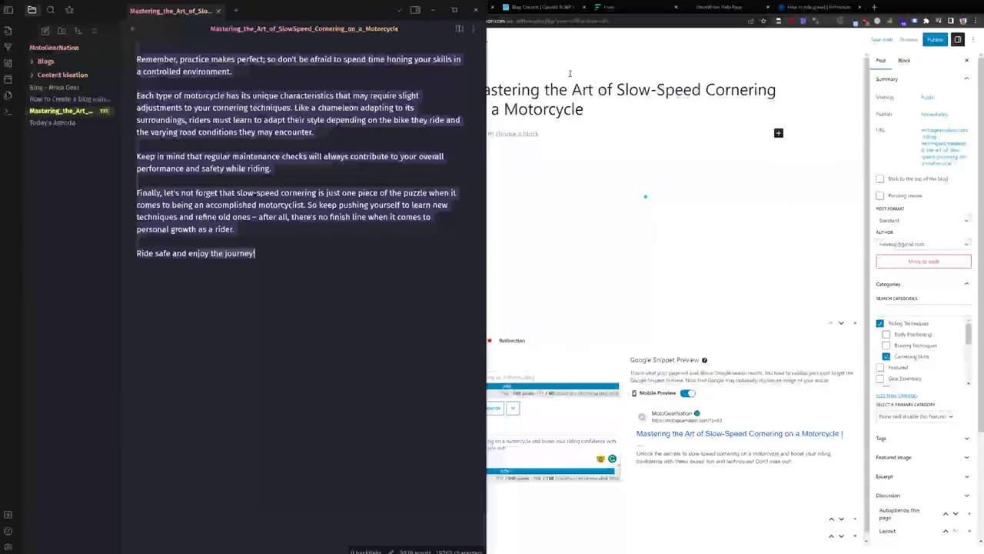
pyautogui.click(608, 7)
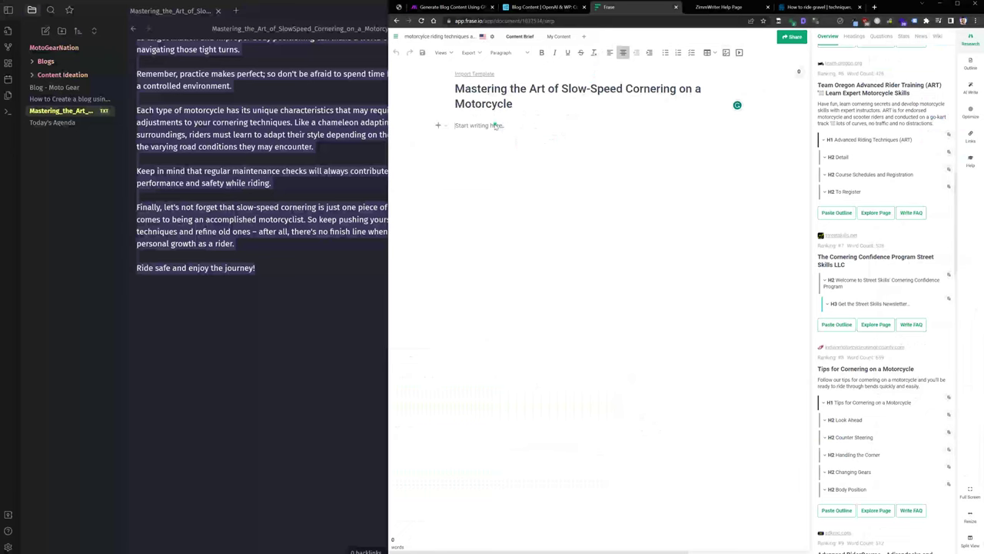
pyautogui.click(496, 126)
pyautogui.hotkey('ctrl', 'v')
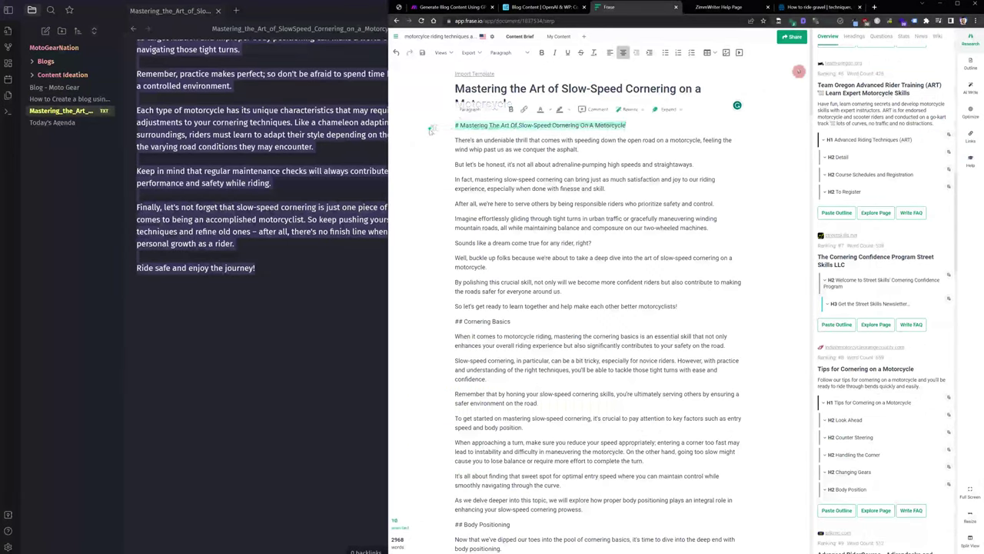
# Step: Search the web for "dolinger" in a new browser tab
pyautogui.rightClick(230, 262)
pyautogui.press('Escape')
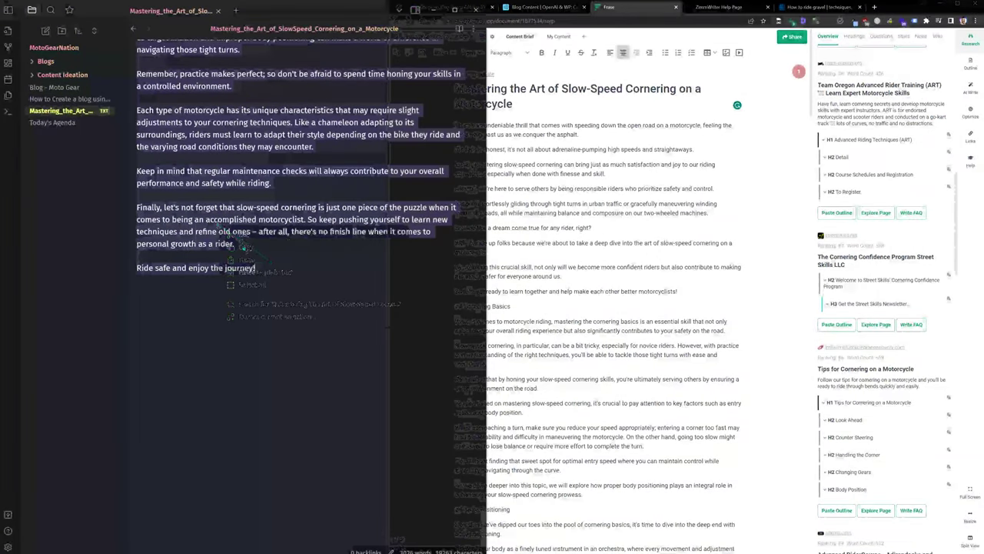
pyautogui.click(877, 8)
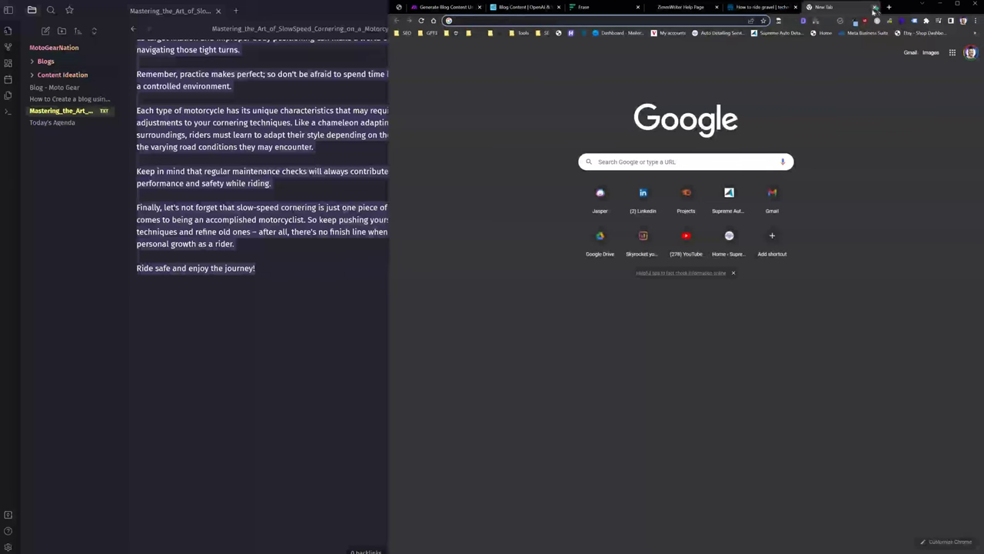
pyautogui.write('dolin')
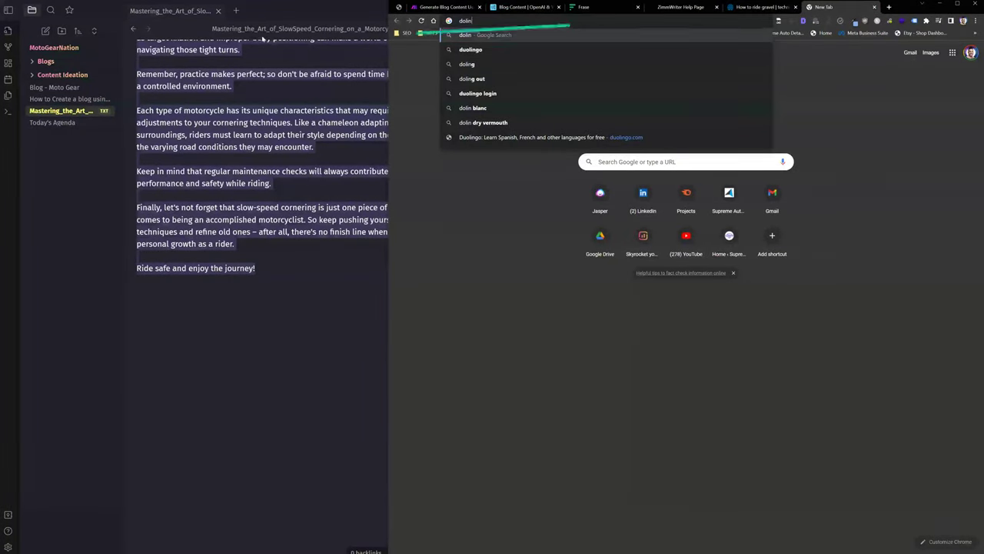
pyautogui.write('ger')
pyautogui.press('Return')
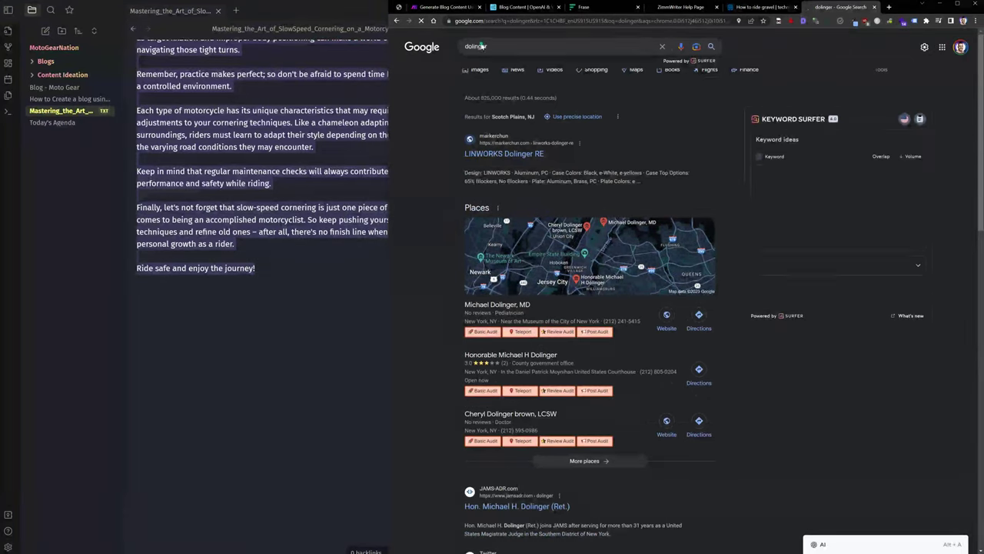
# Step: Search the web for "markdown converter" and open the Dillinger online markdown editor
pyautogui.doubleClick(482, 46)
pyautogui.write('mark')
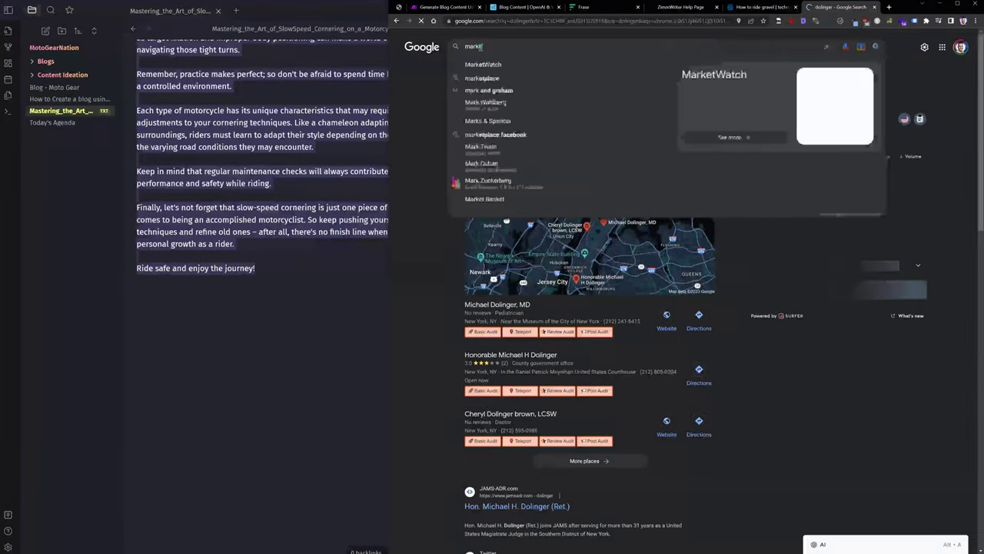
pyautogui.write('down converter')
pyautogui.press('Return')
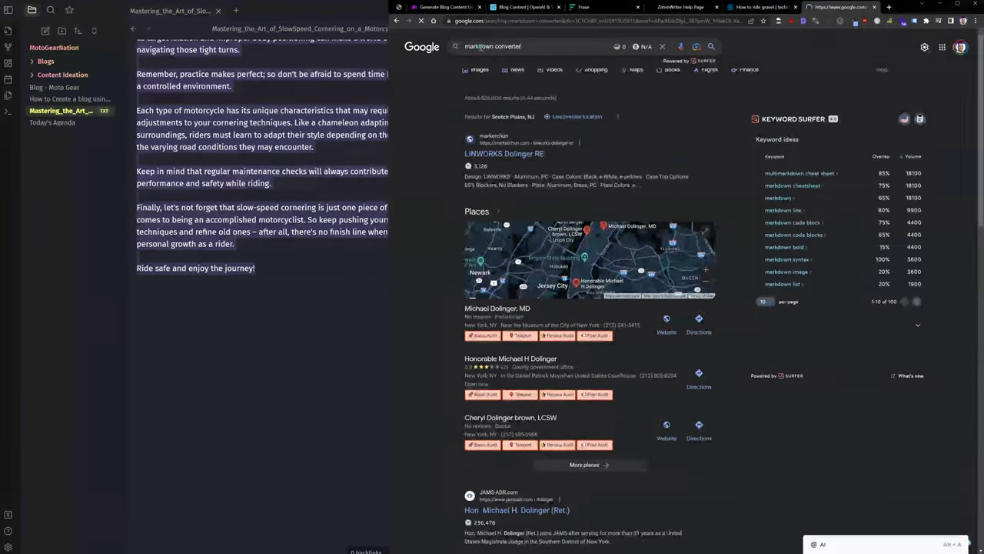
pyautogui.click(489, 260)
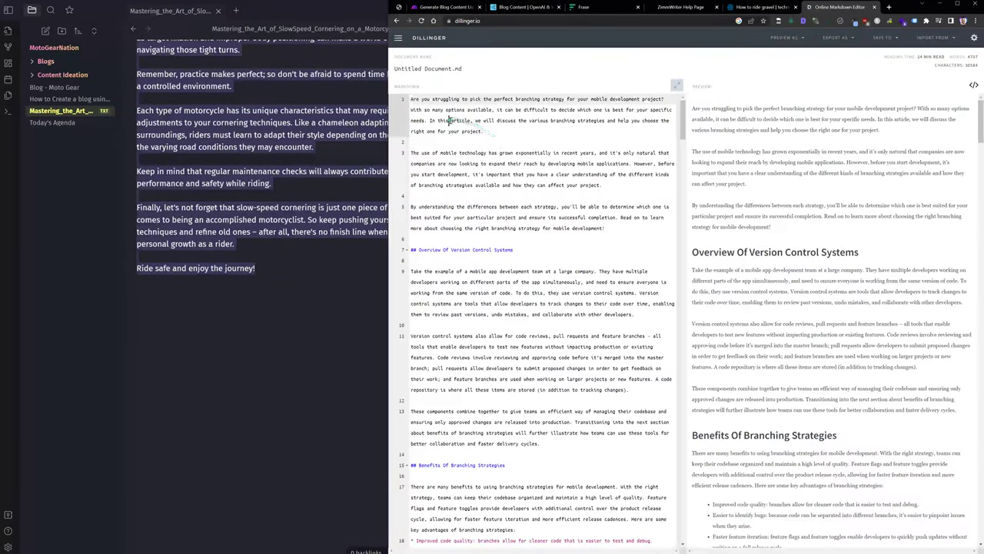
# Step: Replace the sample markdown in the Dillinger editor with the copied motorcycle cornering article
pyautogui.hotkey('ctrl', 'a')
pyautogui.press('BackSpace')
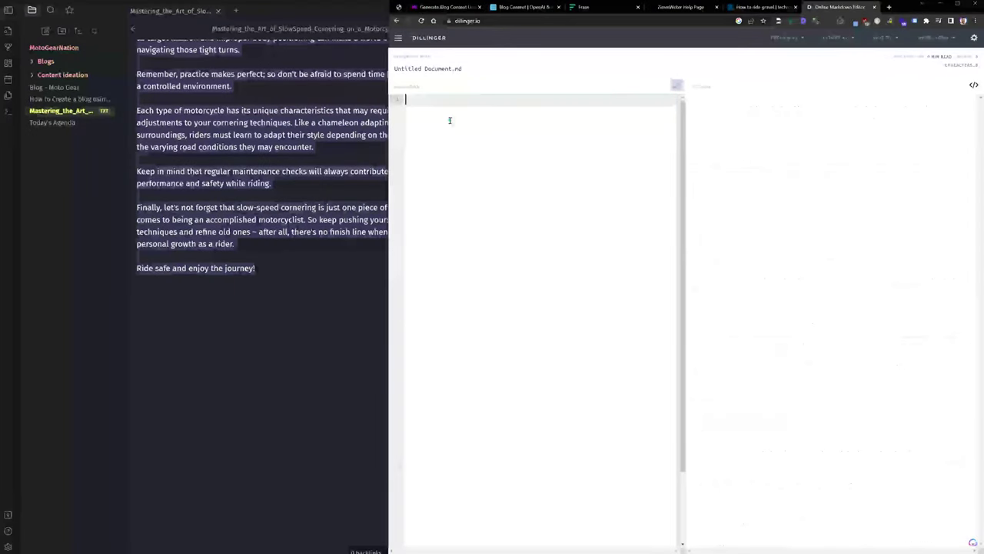
pyautogui.hotkey('ctrl', 'v')
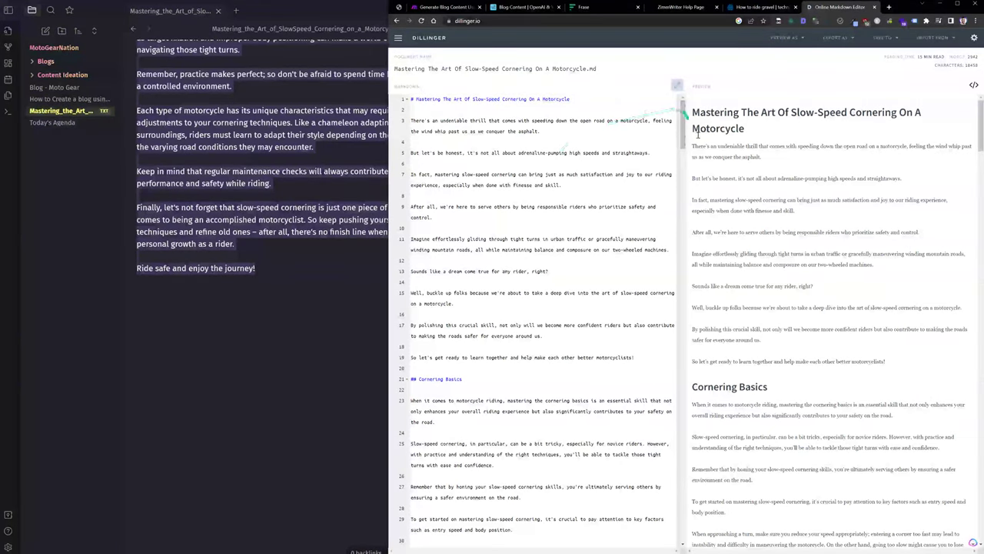
# Step: Copy the formatted article from the Dillinger preview and replace the Frase document body with it
pyautogui.moveTo(692, 112); pyautogui.dragTo(763, 463)
pyautogui.click(584, 6)
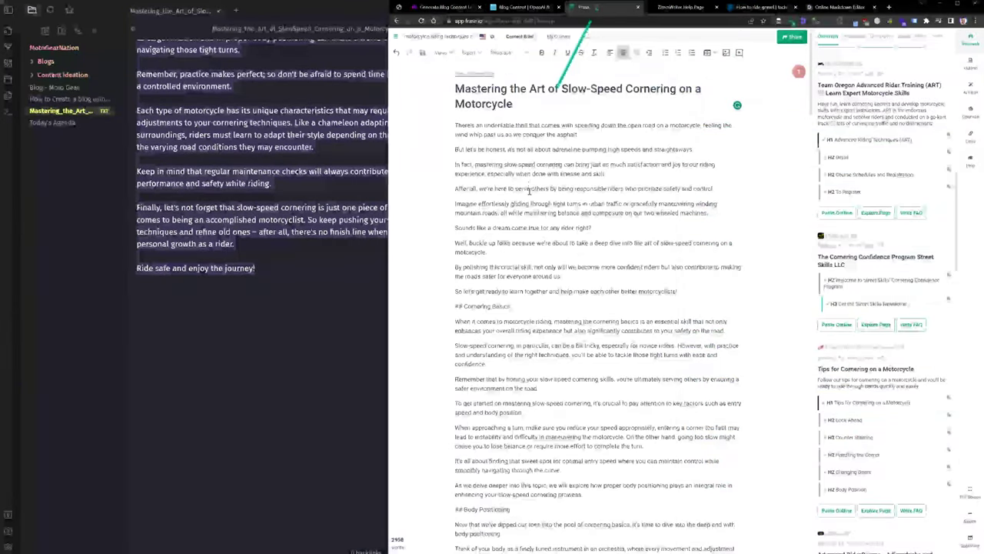
pyautogui.hotkey('ctrl', 'a')
pyautogui.hotkey('ctrl', 'v')
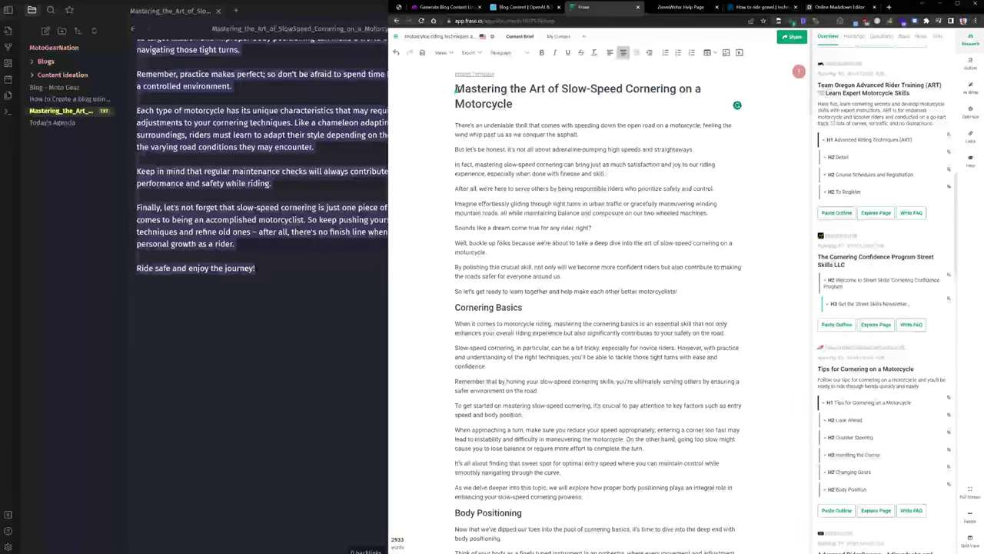
# Step: Show the topic score optimization view and review the article's headings and text down to Body Positioning under Advanced Riding Techniques
pyautogui.click(970, 113)
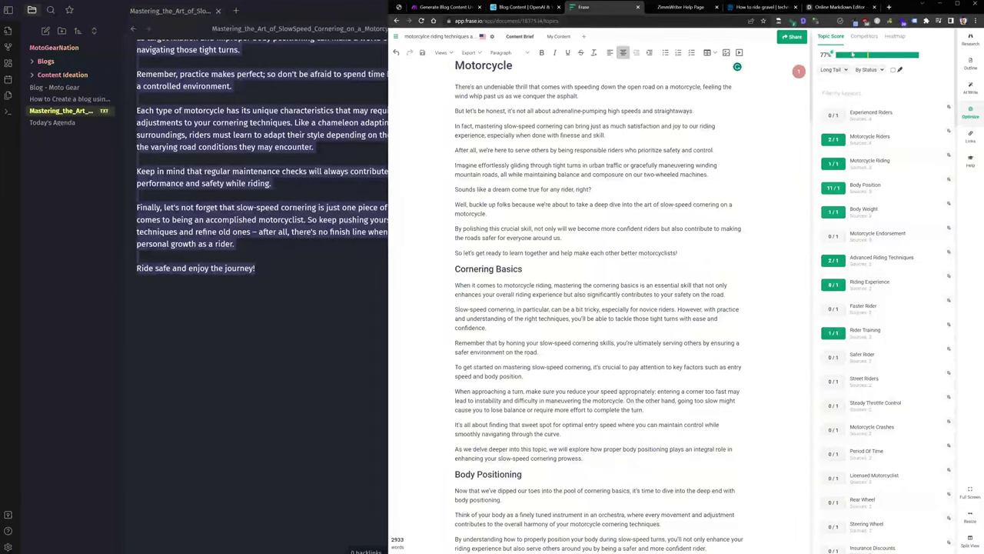
pyautogui.scroll(1, 635, 246)
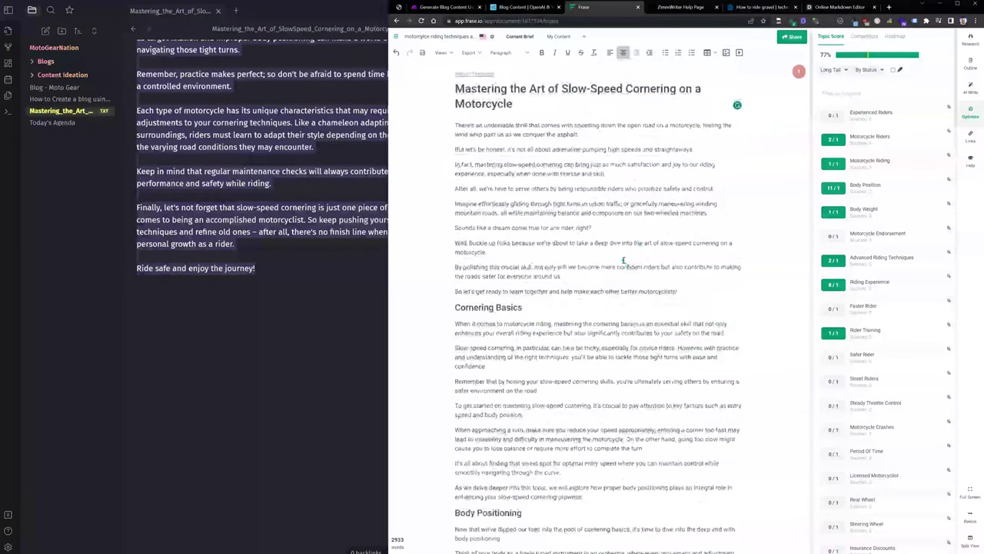
pyautogui.scroll(-4, 627, 269)
pyautogui.scroll(-4, 628, 268)
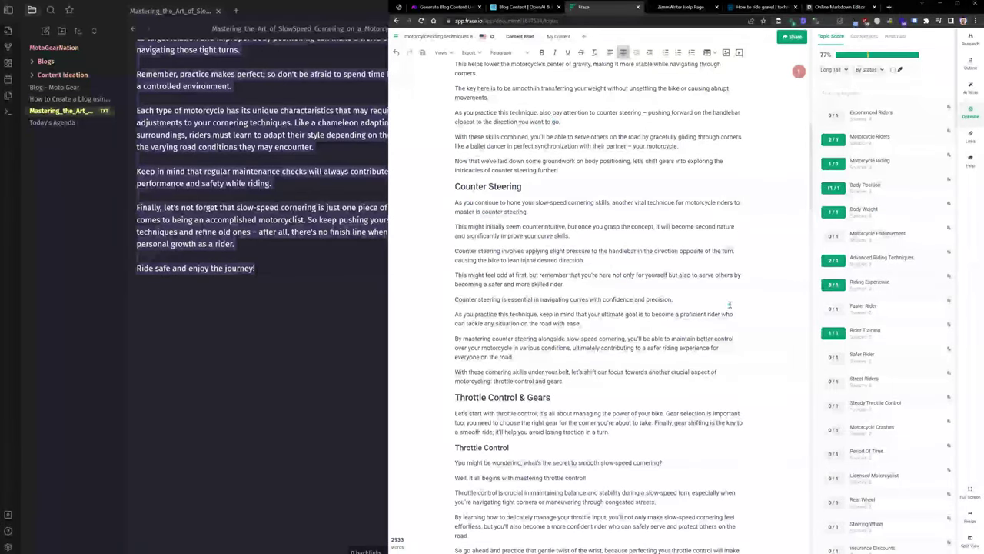
pyautogui.scroll(-1, 592, 393)
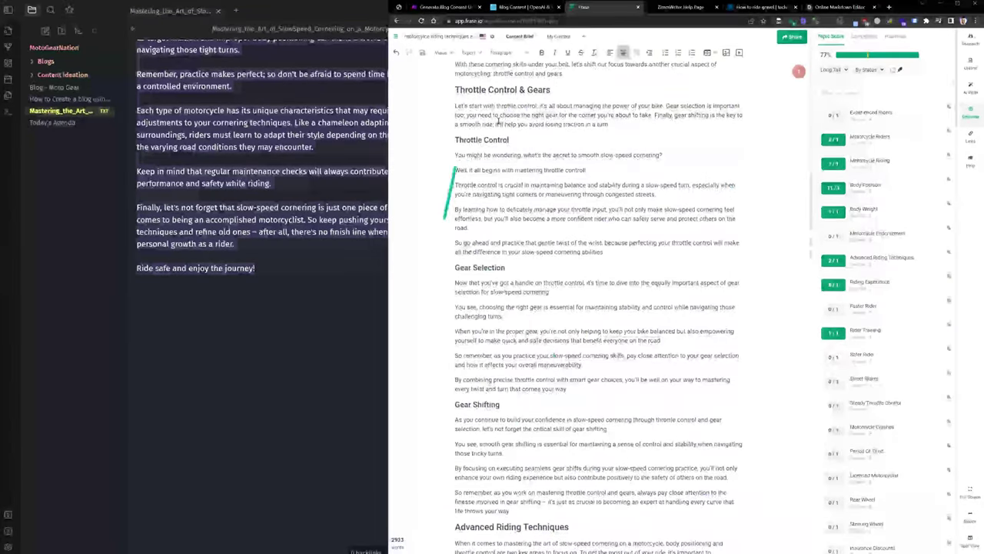
pyautogui.tripleClick(507, 91)
pyautogui.click(476, 140)
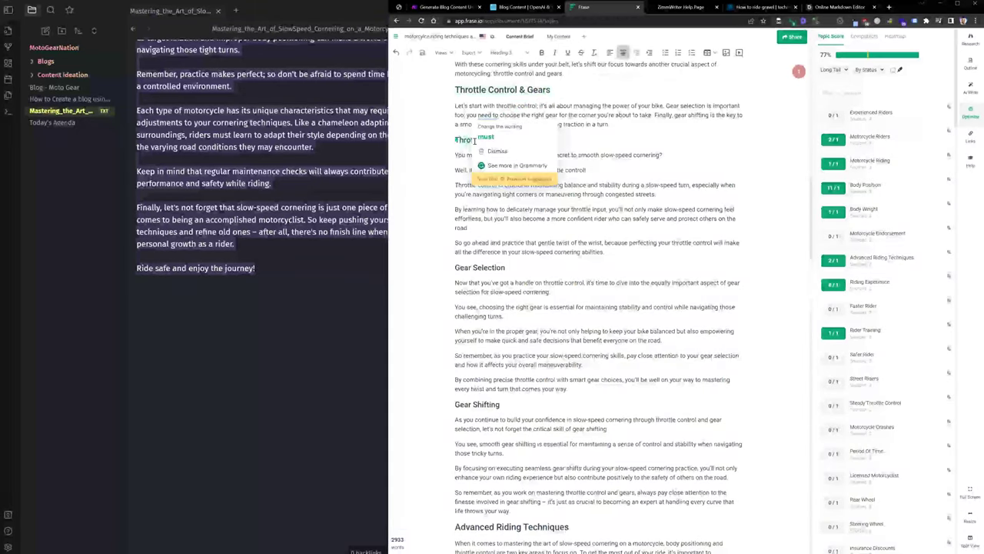
pyautogui.scroll(-4, 592, 308)
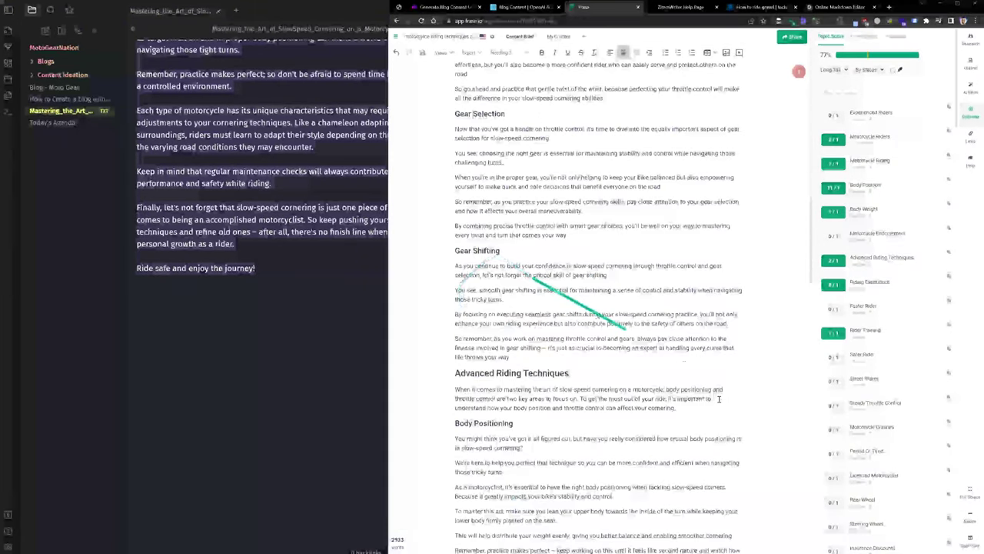
pyautogui.scroll(-5, 704, 354)
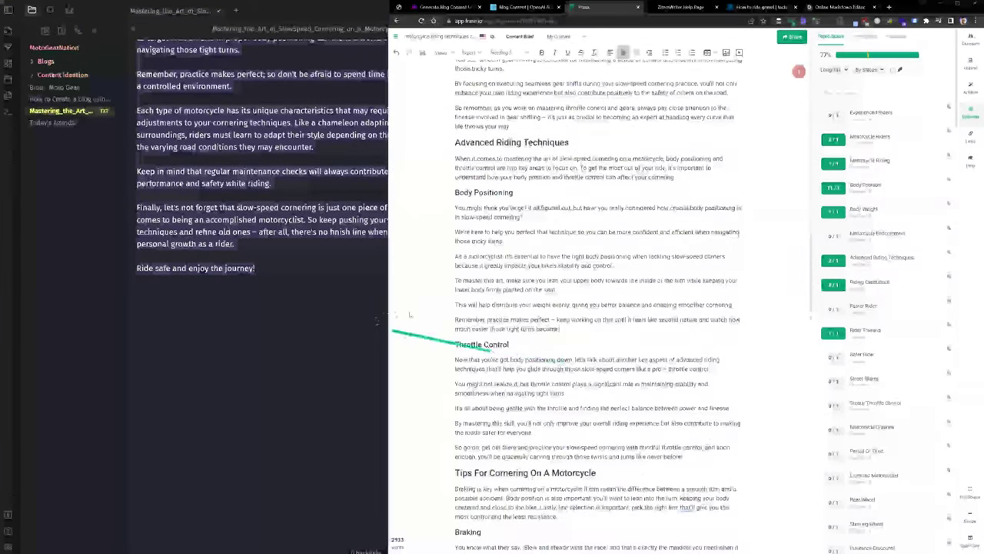
pyautogui.moveTo(577, 331); pyautogui.dragTo(492, 305)
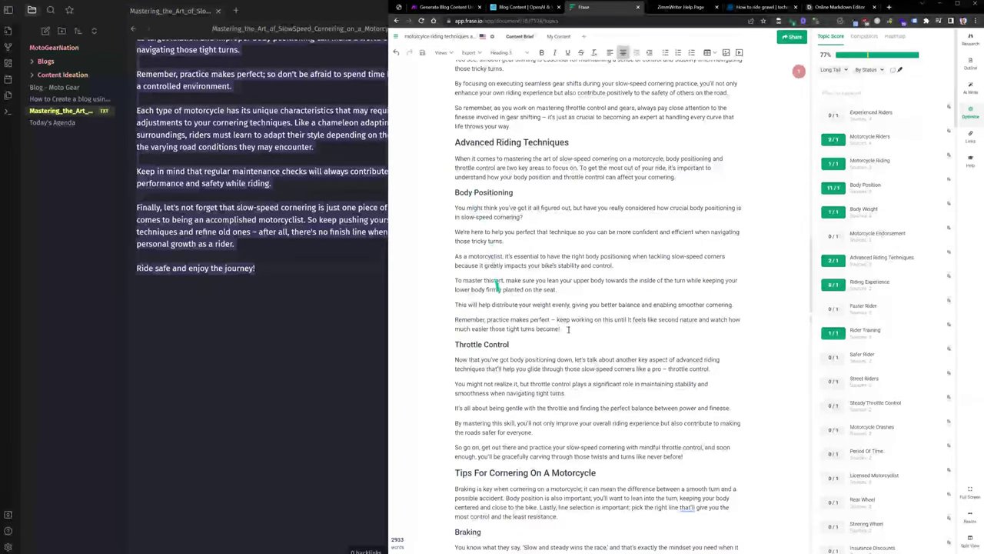
pyautogui.moveTo(452, 216); pyautogui.dragTo(450, 208)
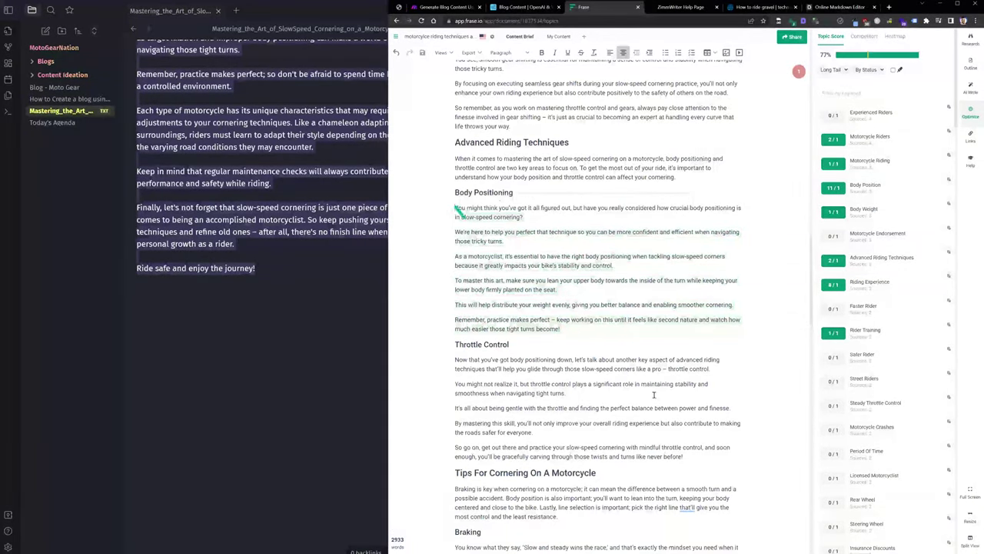
# Step: Add the placeholder lines "[image example on body positioning]" and "[link to video]" after the Body Positioning text under Advanced Riding Techniques
pyautogui.click(565, 330)
pyautogui.press('Return')
pyautogui.press('Return')
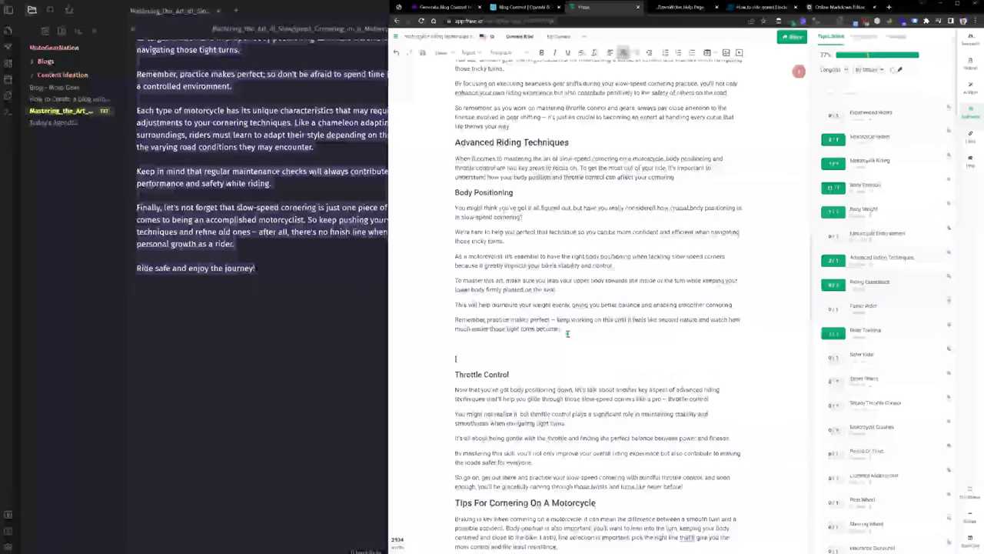
pyautogui.write('[image')
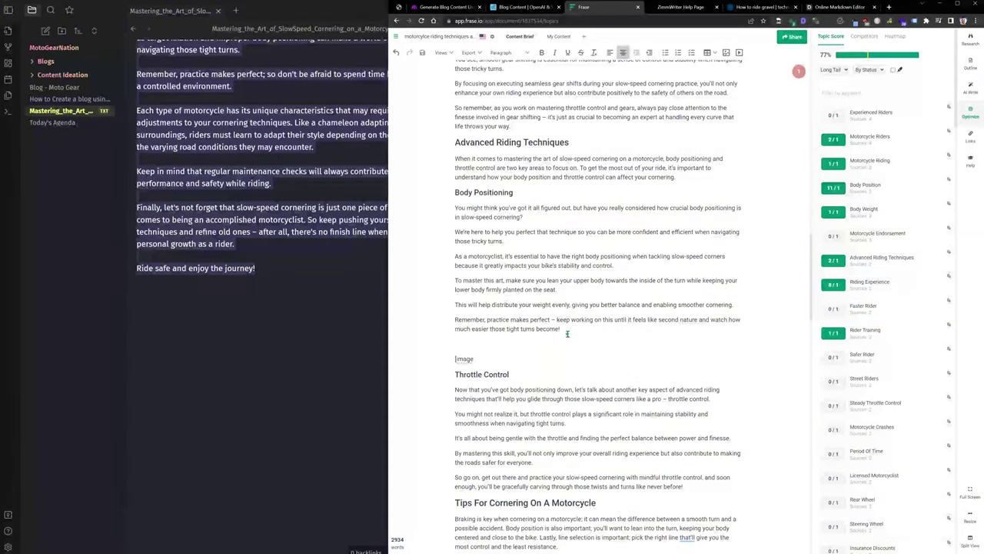
pyautogui.write(' example opn body po')
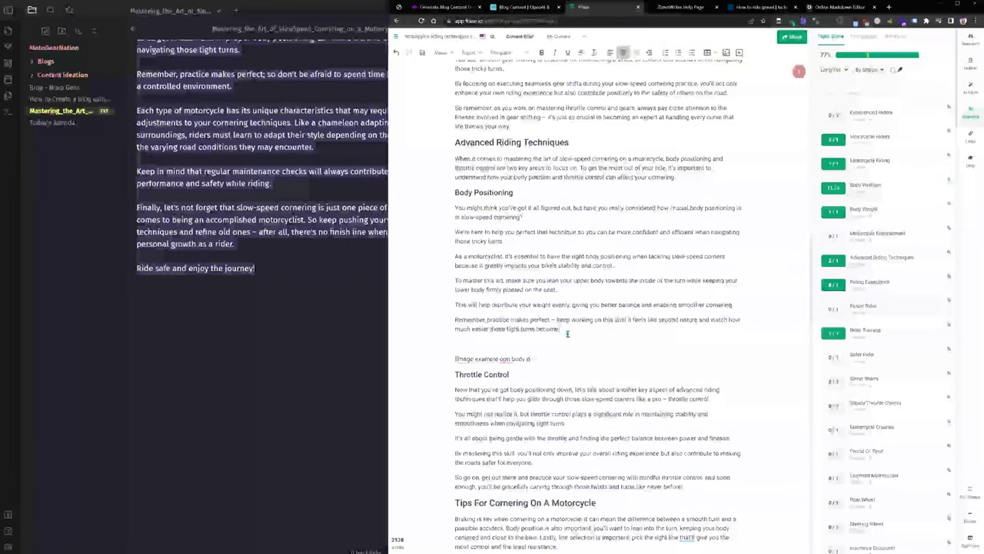
pyautogui.write('sitioning')
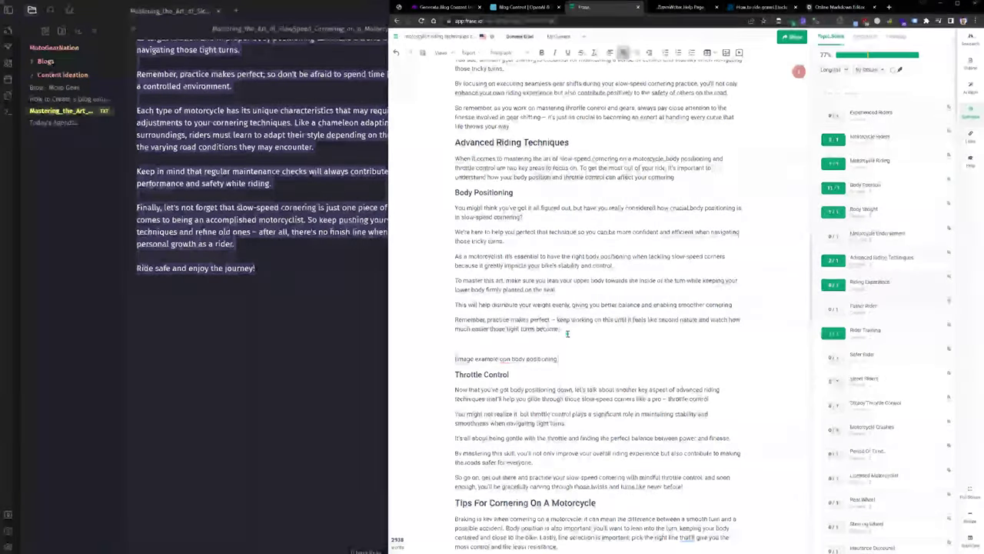
pyautogui.write(']')
pyautogui.press('Return')
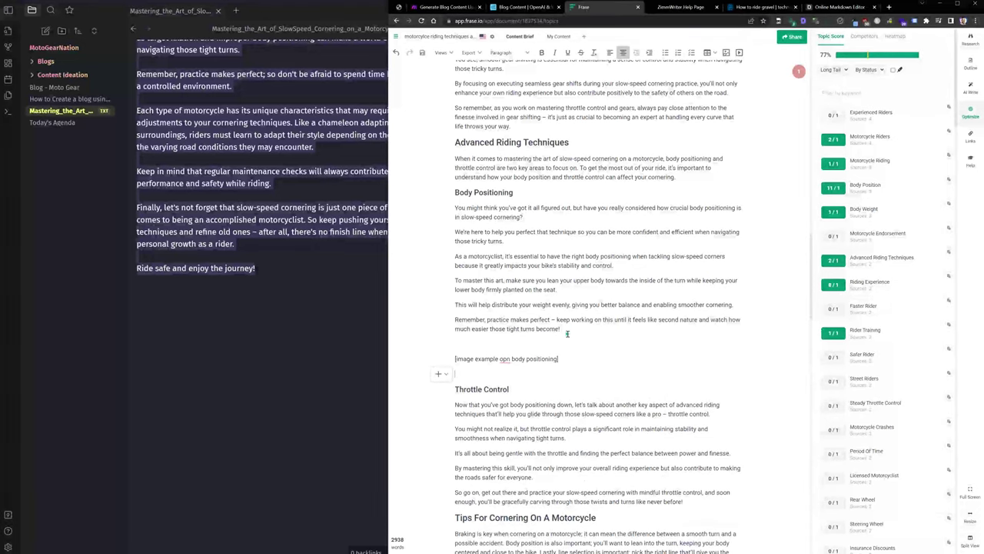
pyautogui.write('[link to vbl')
pyautogui.press('BackSpace')
pyautogui.press('BackSpace')
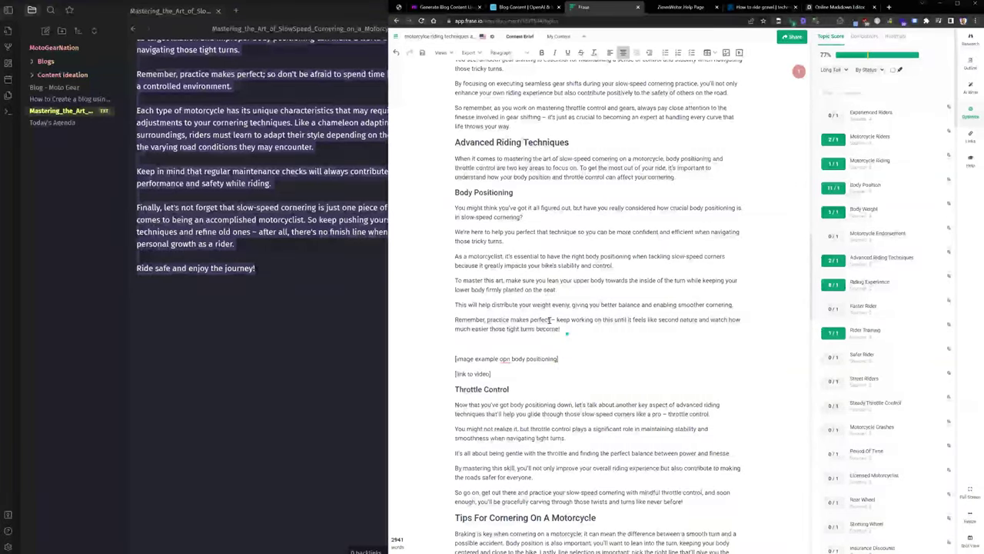
pyautogui.moveTo(505, 361)
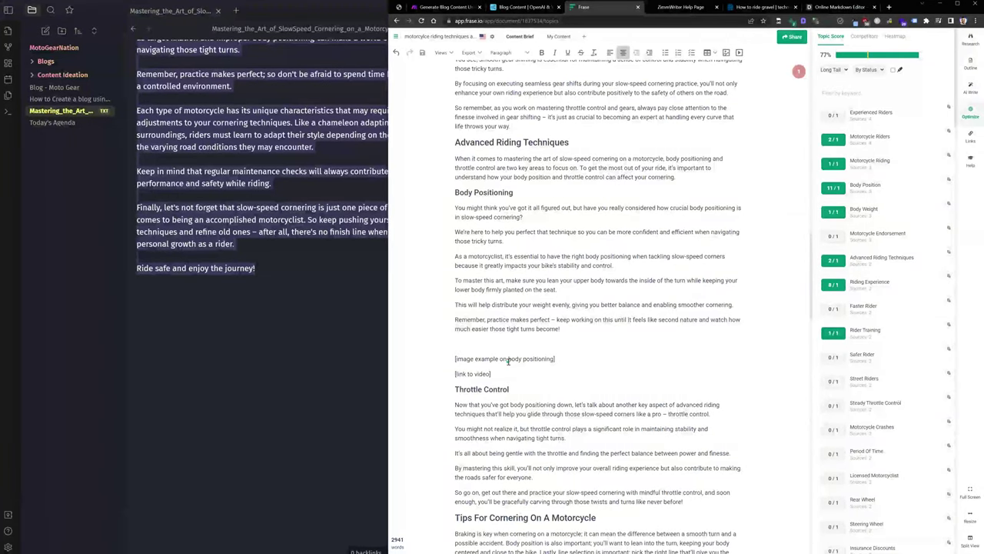
# Step: Highlight the image and video placeholder lines and review the Tips For Cornering On A Motorcycle section
pyautogui.scroll(-5, 507, 361)
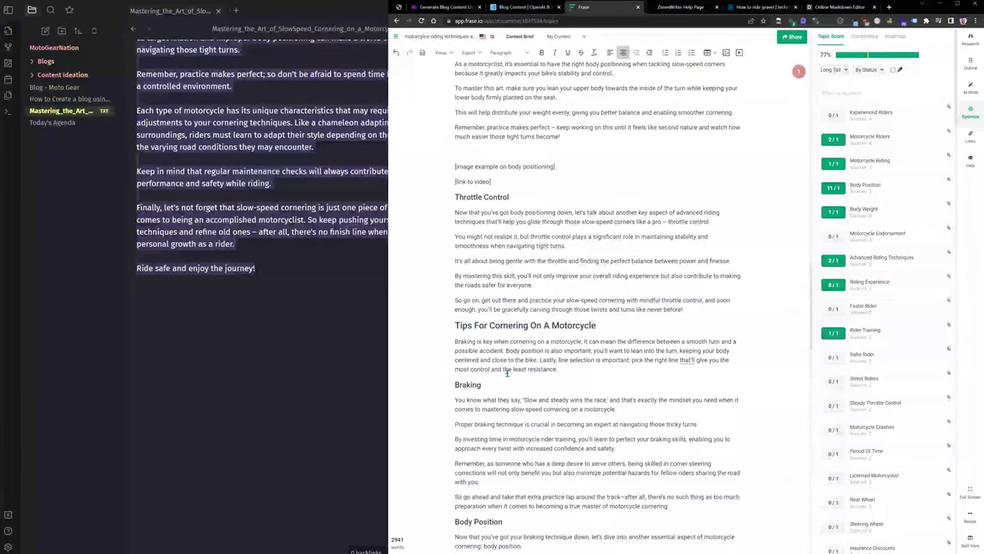
pyautogui.moveTo(492, 182); pyautogui.dragTo(446, 167)
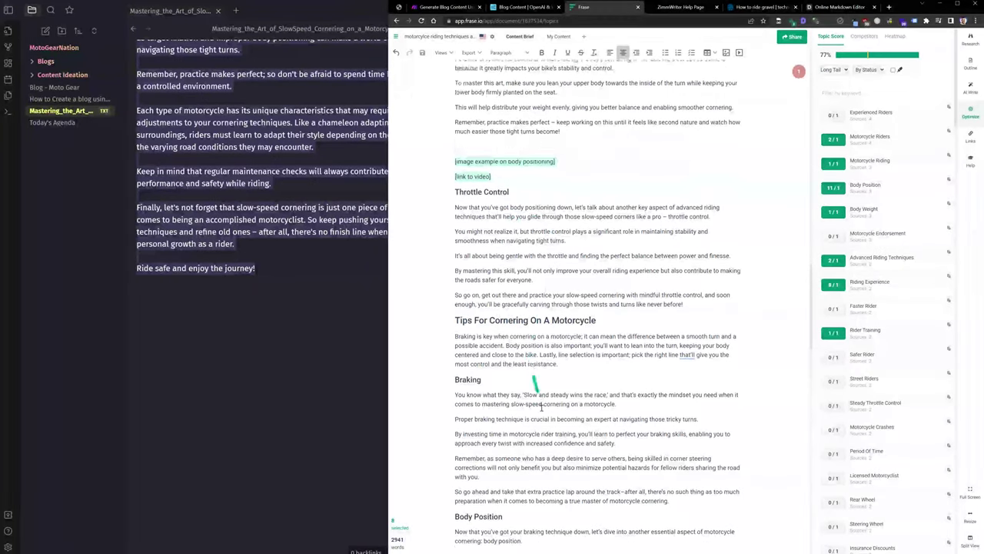
pyautogui.scroll(-5, 535, 382)
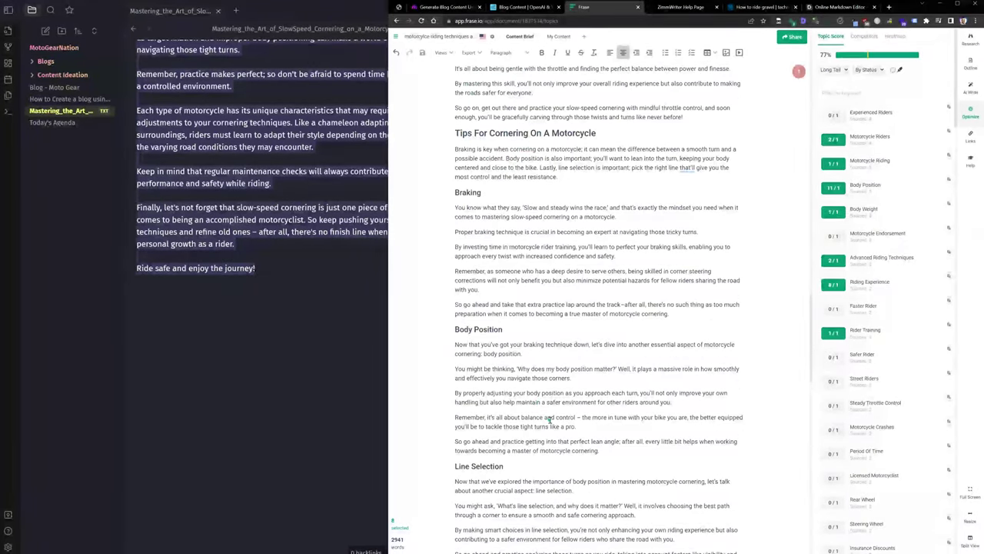
pyautogui.scroll(-1, 548, 419)
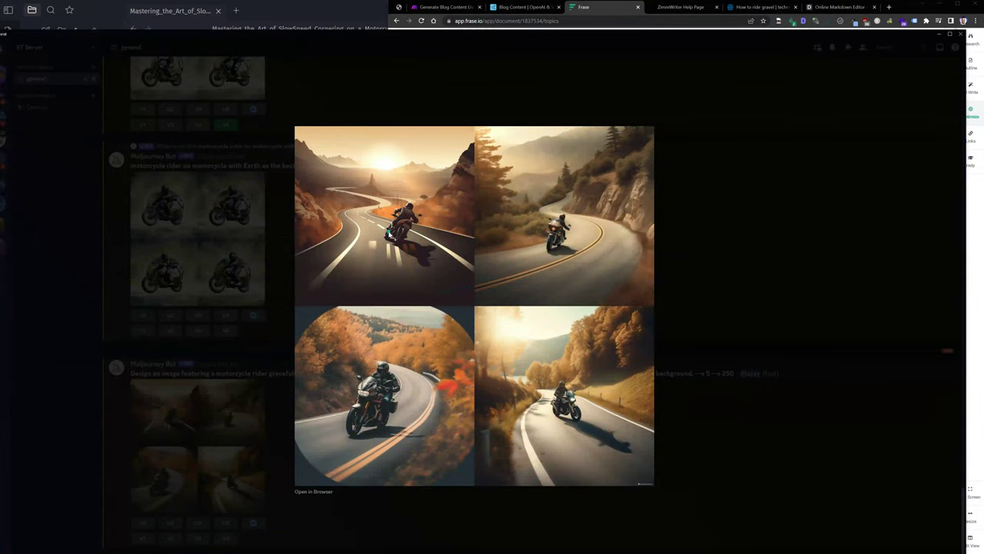
# Step: Close the enlarged Midjourney image, restore the Frase browser to a smaller window over the article note, and increase its height
pyautogui.click(738, 477)
pyautogui.click(904, 9)
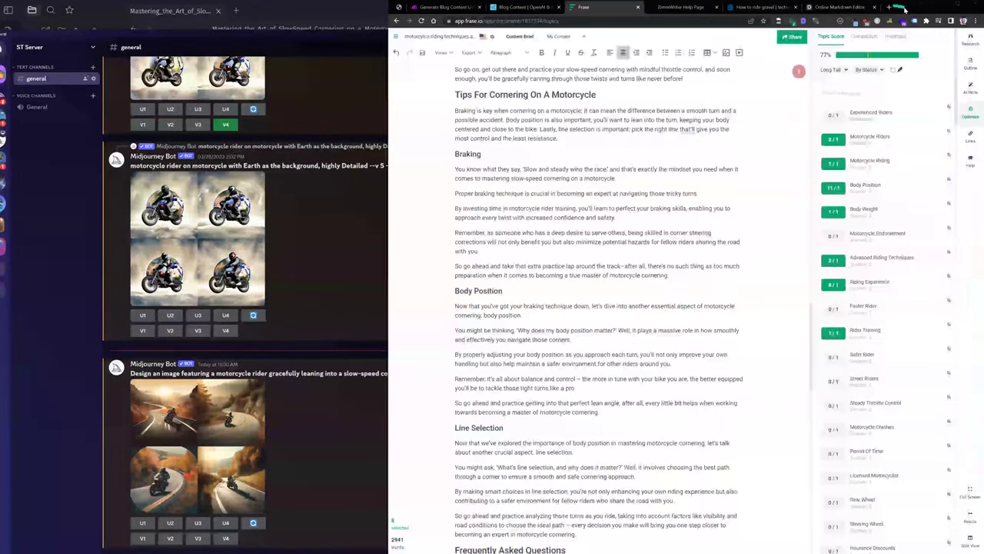
pyautogui.moveTo(905, 10); pyautogui.dragTo(809, 43)
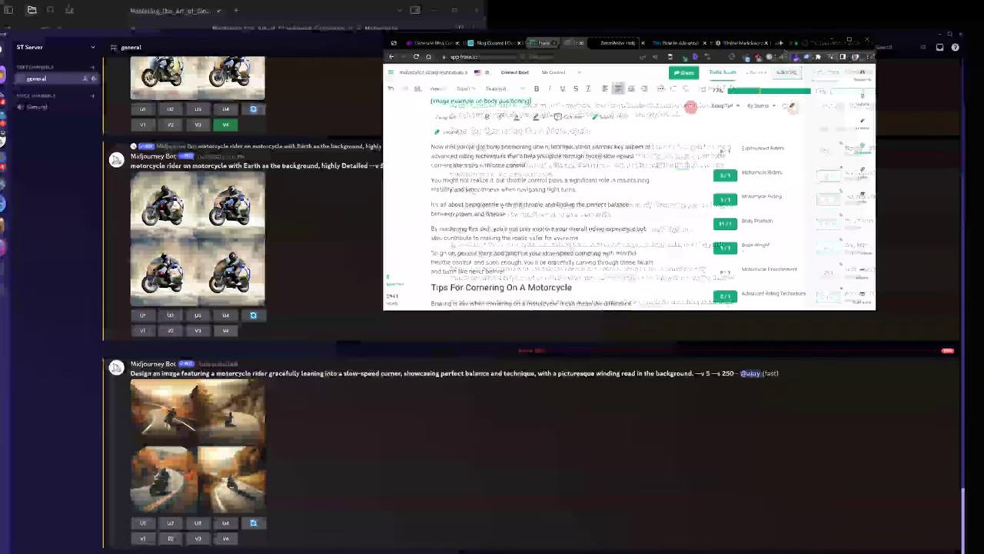
pyautogui.hotkey('alt', 'Tab')
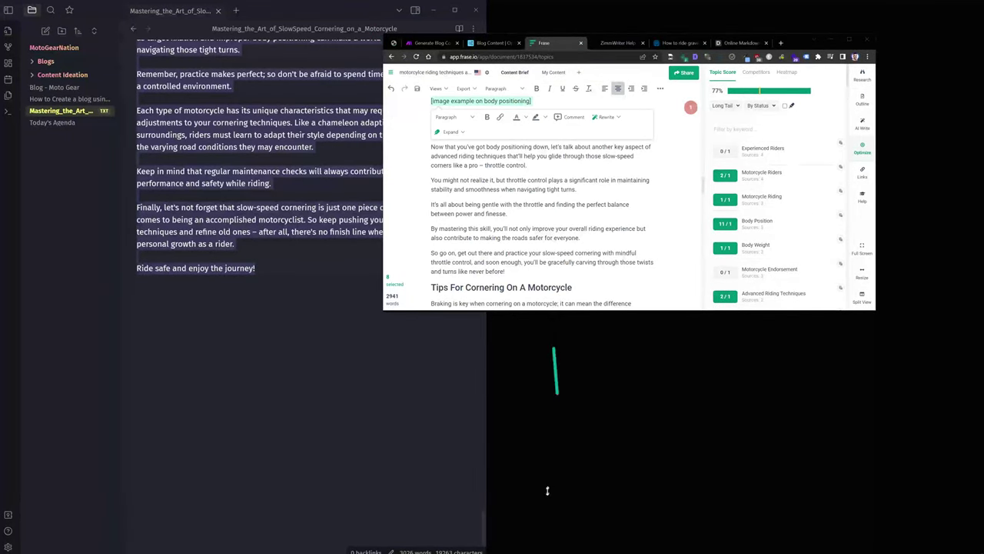
pyautogui.moveTo(547, 489); pyautogui.dragTo(548, 493)
pyautogui.scroll(-4, 569, 362)
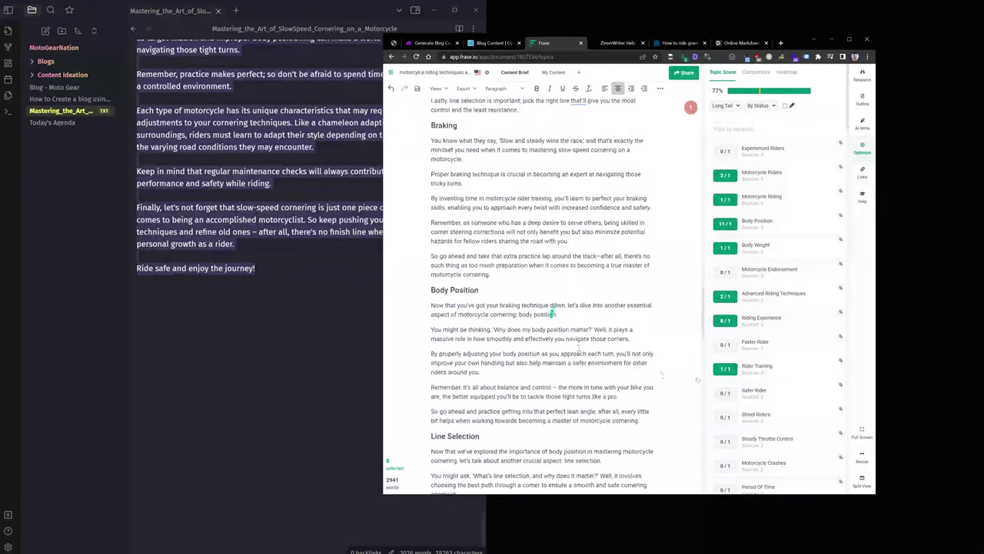
# Step: Write the prompt "generate 5 creative conclusion headings for a blog about: Mastering the Art of Slow-Speed Cornering on a Motorcycle" under the Conclusion heading
pyautogui.scroll(-3, 648, 378)
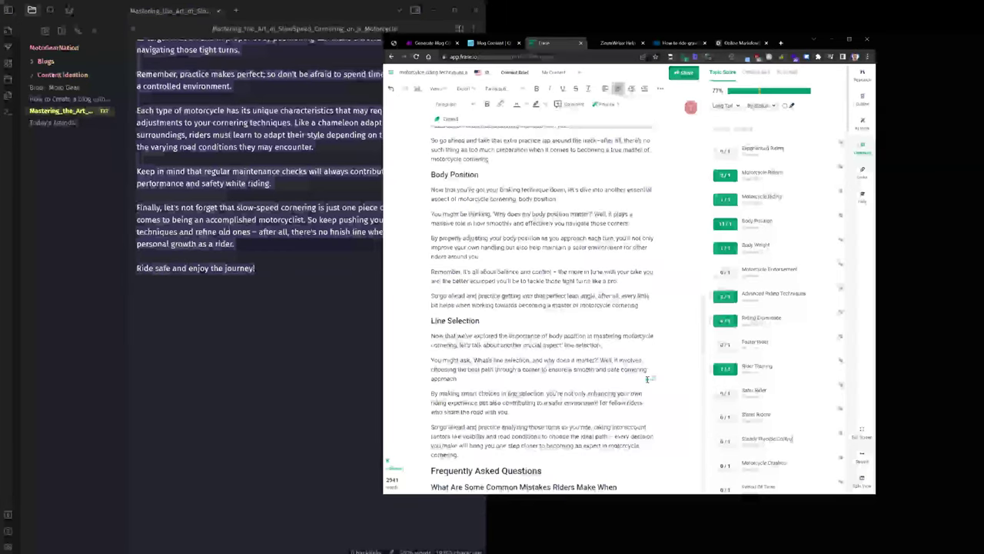
pyautogui.scroll(-10, 647, 379)
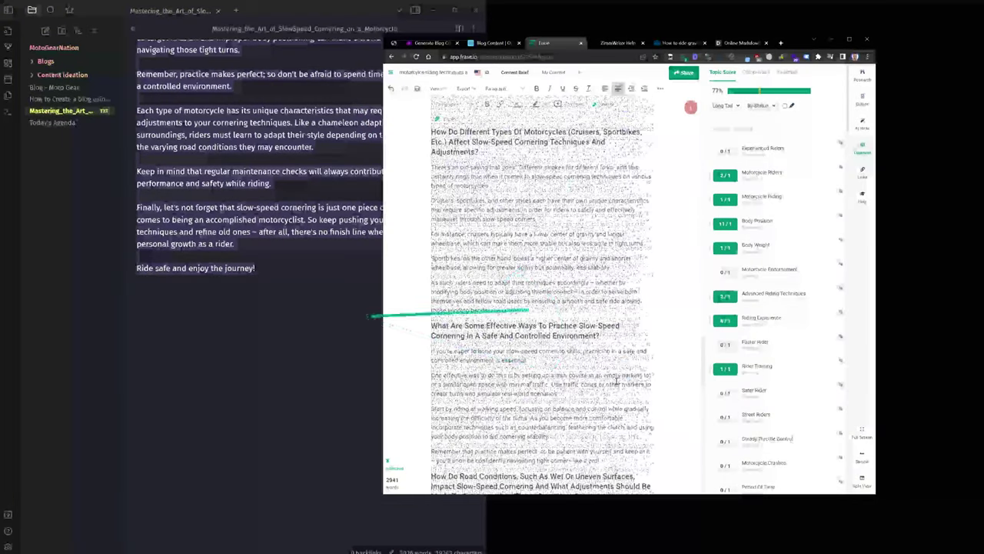
pyautogui.scroll(-10, 616, 381)
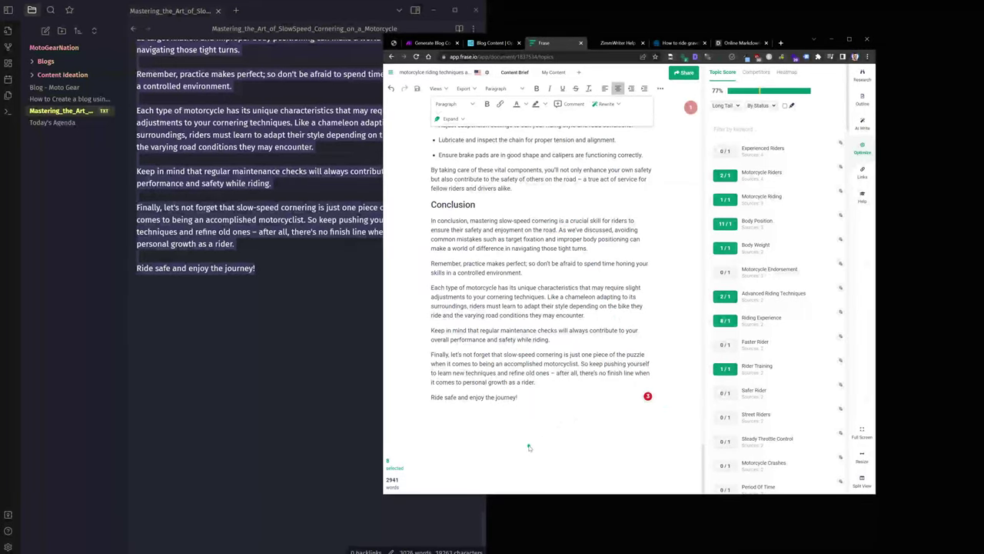
pyautogui.click(482, 206)
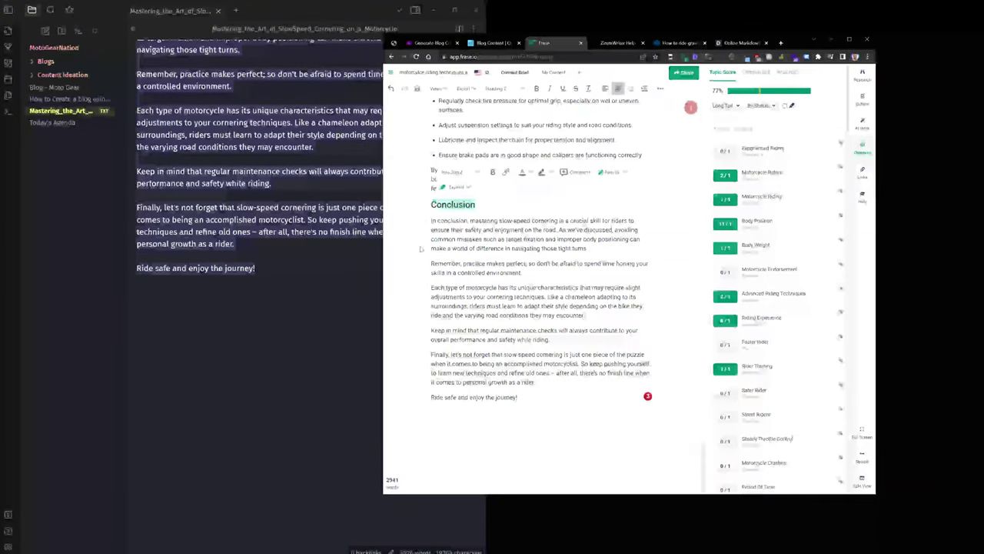
pyautogui.press('Return')
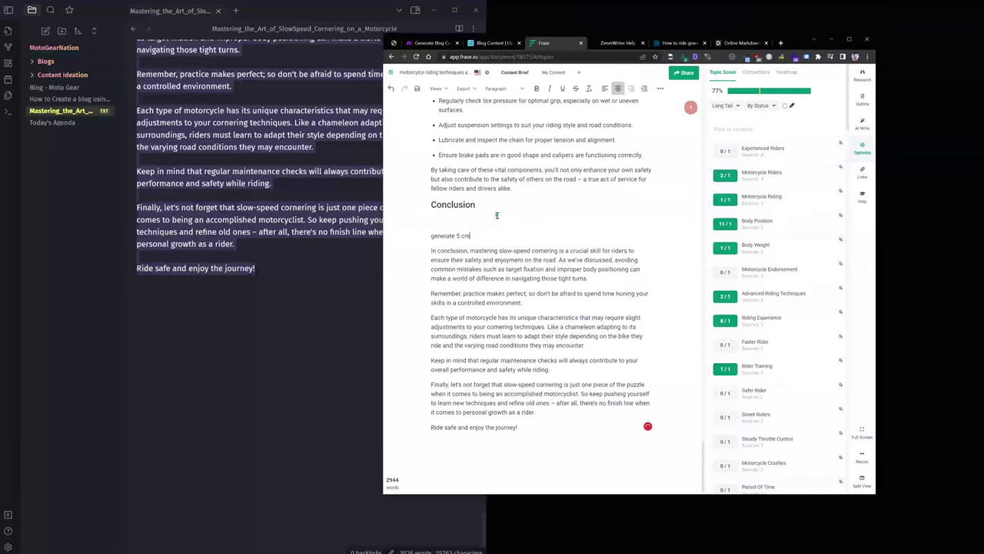
pyautogui.write('conclu')
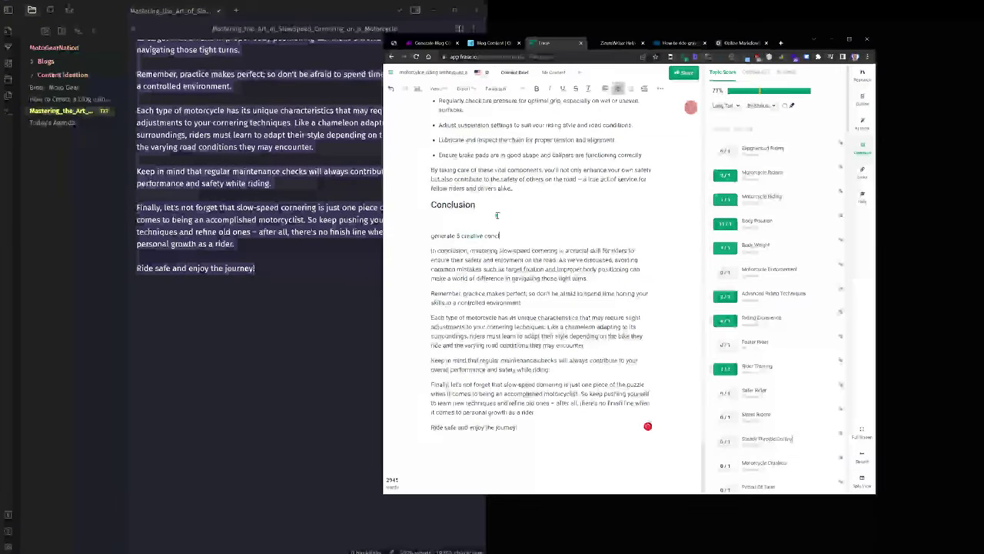
pyautogui.write('sion')
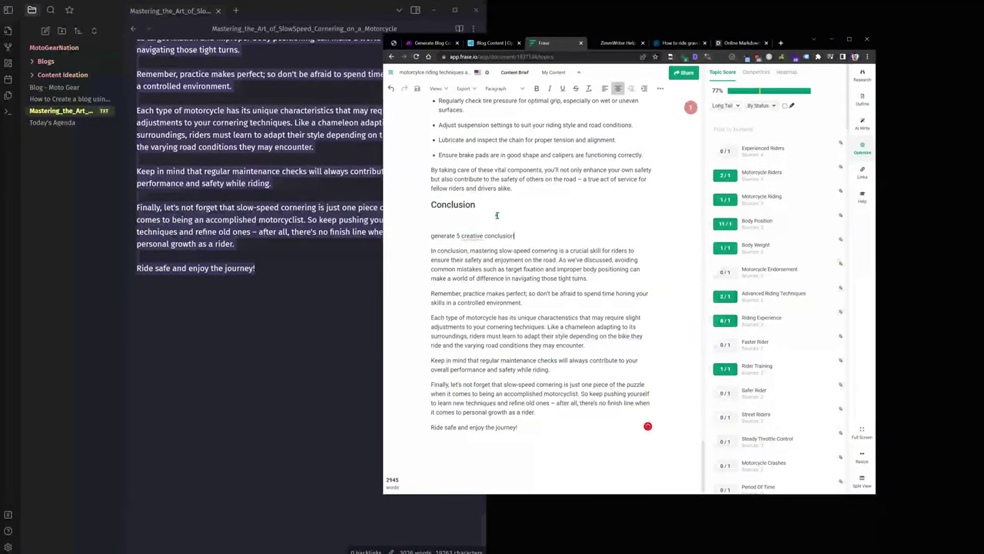
pyautogui.write(' headings for a blog about')
pyautogui.scroll(20, 497, 215)
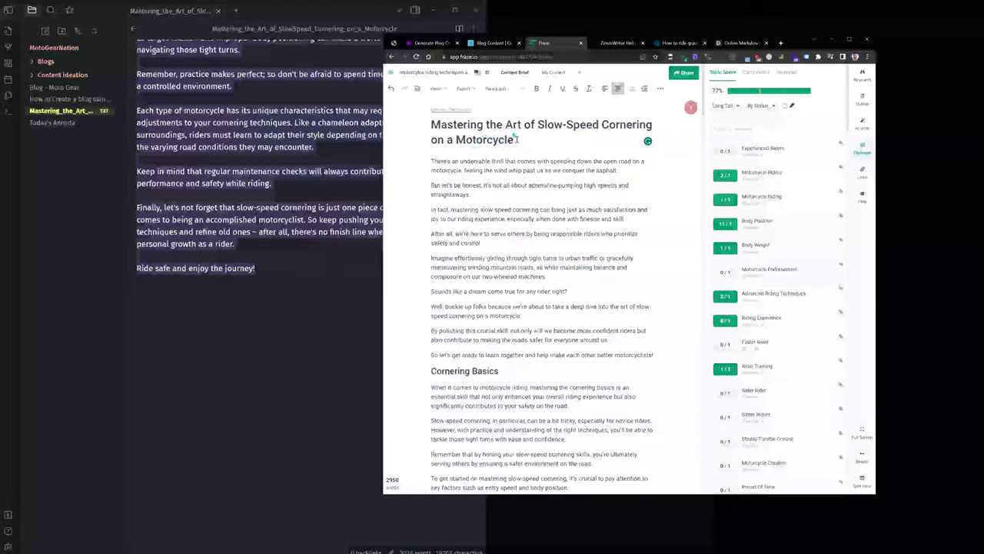
pyautogui.scroll(-20, 538, 231)
pyautogui.write(': Mastering the Art of Slow-Speed Cornering on a Motorcycle')
# Step: Copy the conclusion headings prompt and paste it at the end of the article note in Obsidian
pyautogui.moveTo(536, 215); pyautogui.dragTo(430, 205)
pyautogui.hotkey('ctrl', 'c')
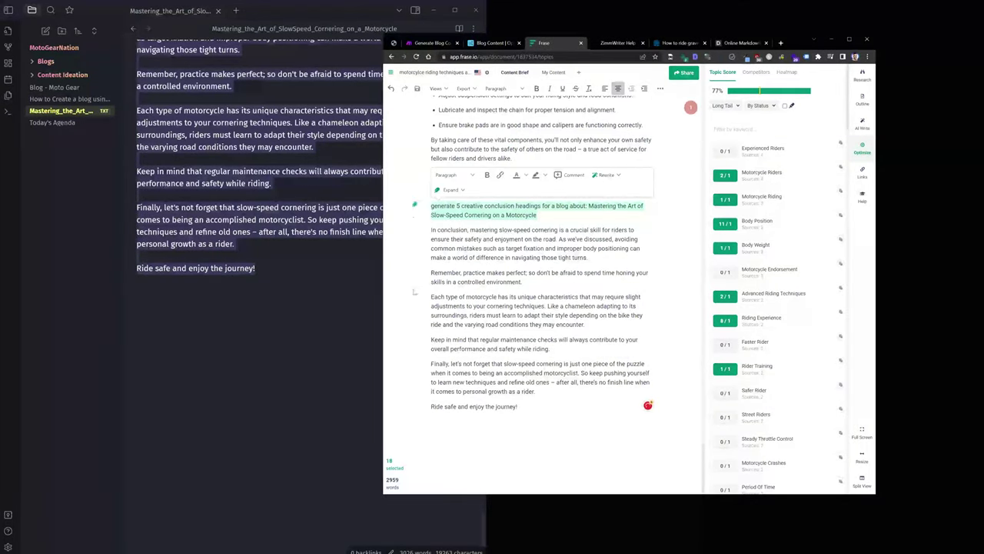
pyautogui.hotkey('ctrl', 'Tab')
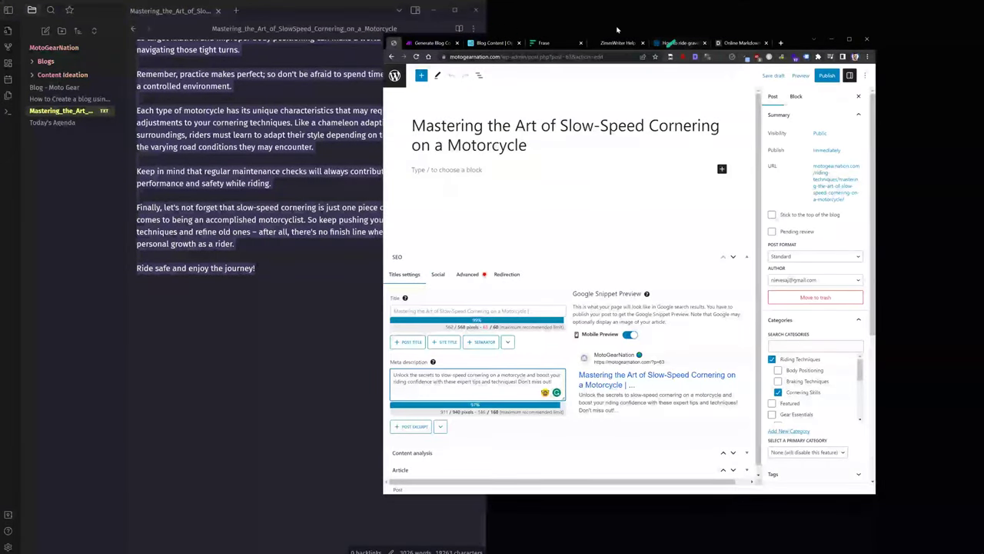
pyautogui.hotkey('ctrl', 'shift', 'Tab')
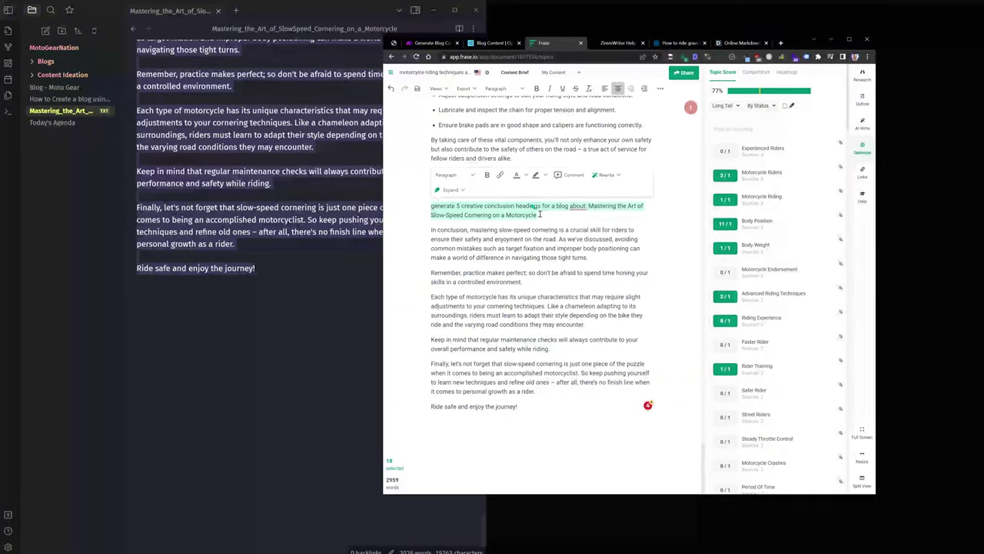
pyautogui.hotkey('ctrl', 'Tab')
pyautogui.click(554, 42)
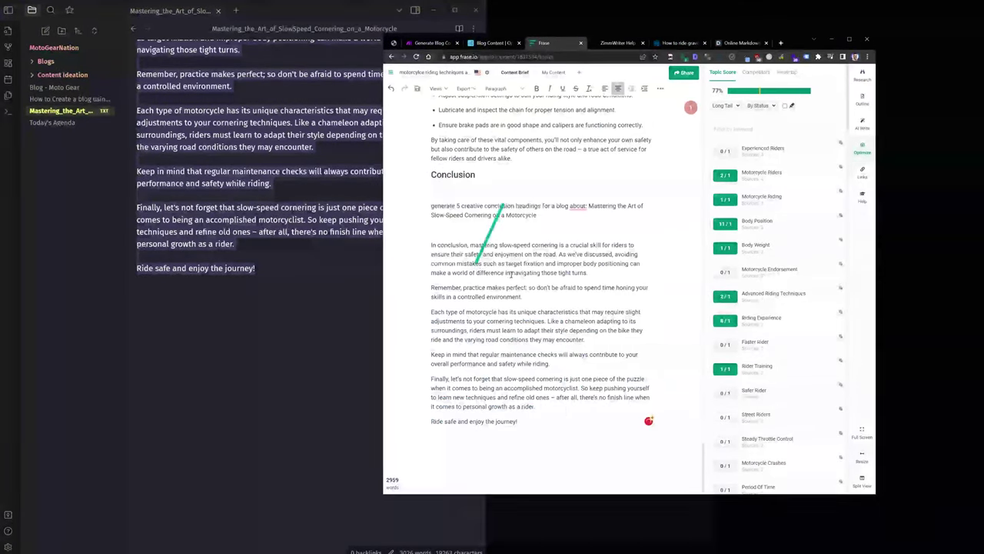
pyautogui.moveTo(536, 215); pyautogui.dragTo(429, 206)
pyautogui.click(204, 344)
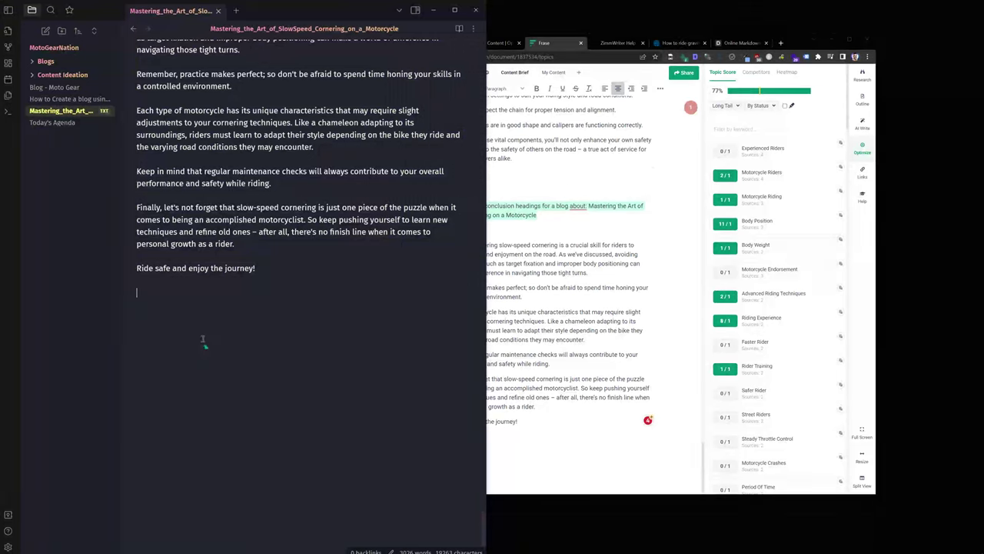
pyautogui.hotkey('ctrl', 'v')
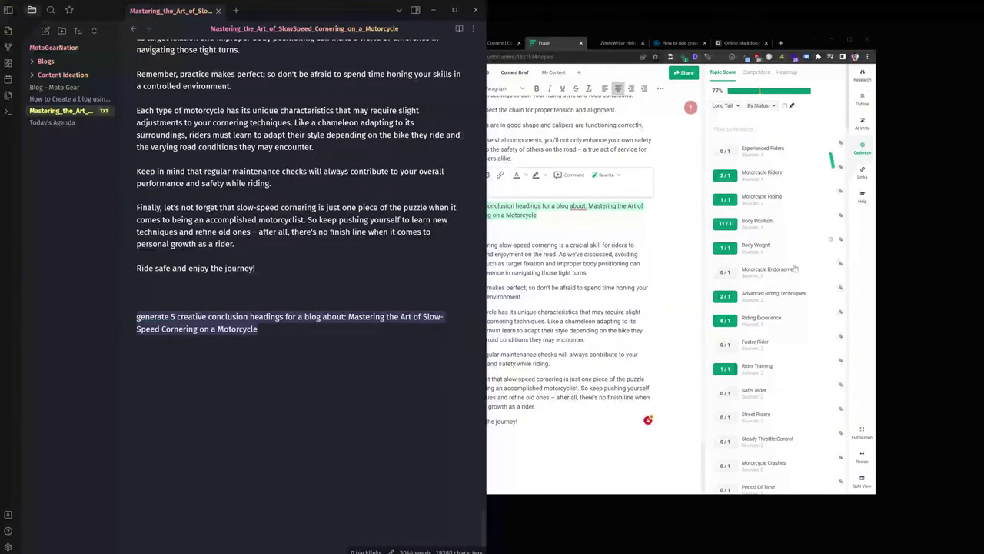
pyautogui.scroll(-1, 369, 392)
# Step: Return to Frase, generate the headings from the highlighted prompt, and save the motorcycle rider image to the Downloads folder
pyautogui.hotkey('alt', 'Tab')
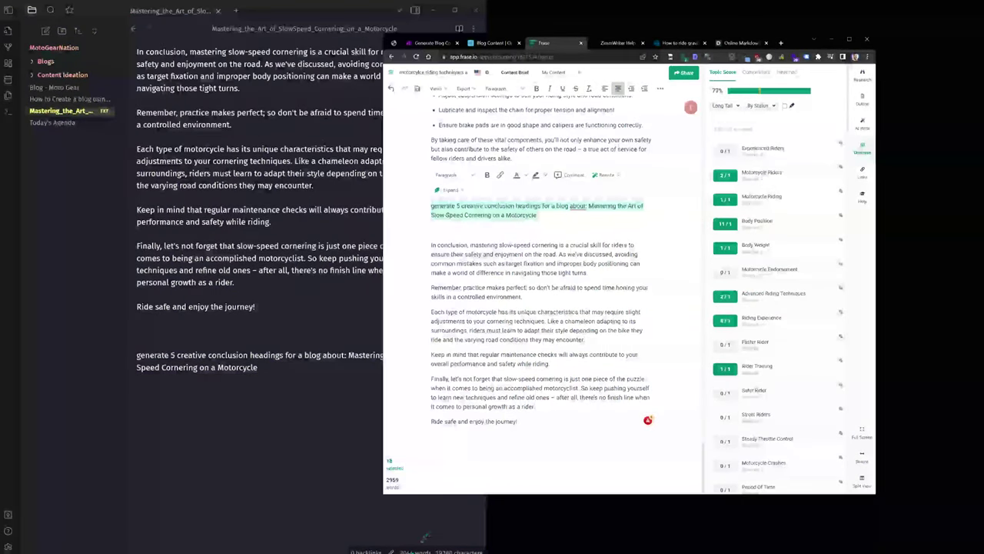
pyautogui.click(314, 547)
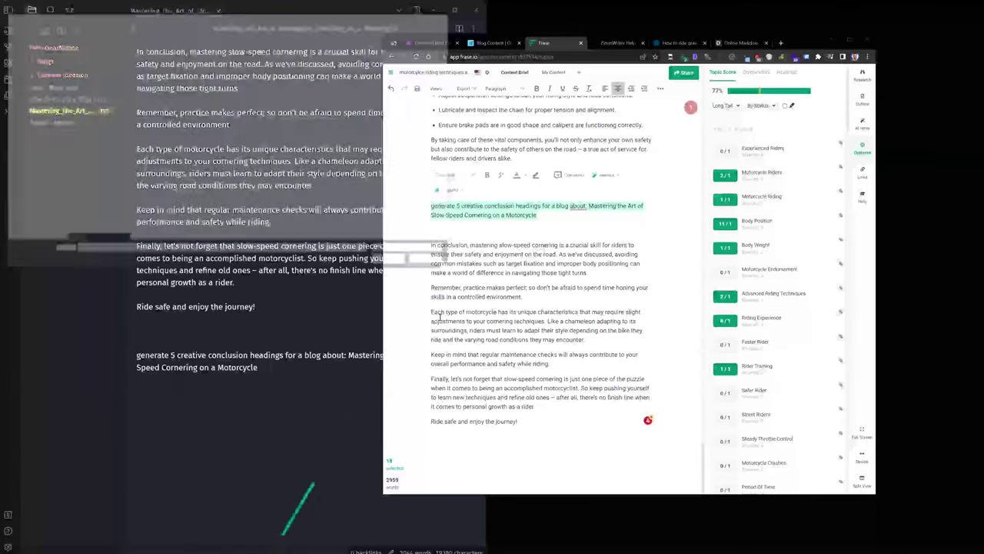
pyautogui.click(87, 80)
pyautogui.click(396, 264)
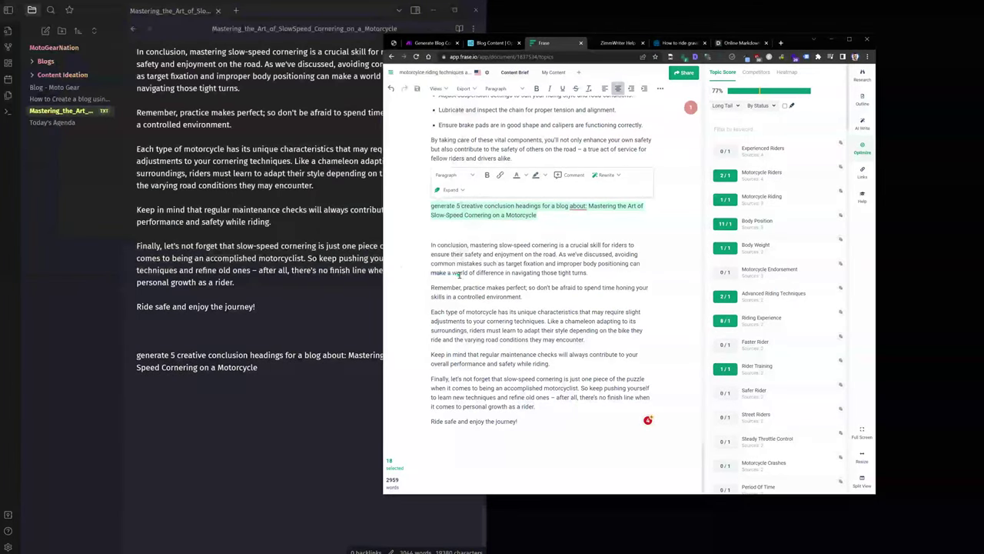
pyautogui.click(538, 267)
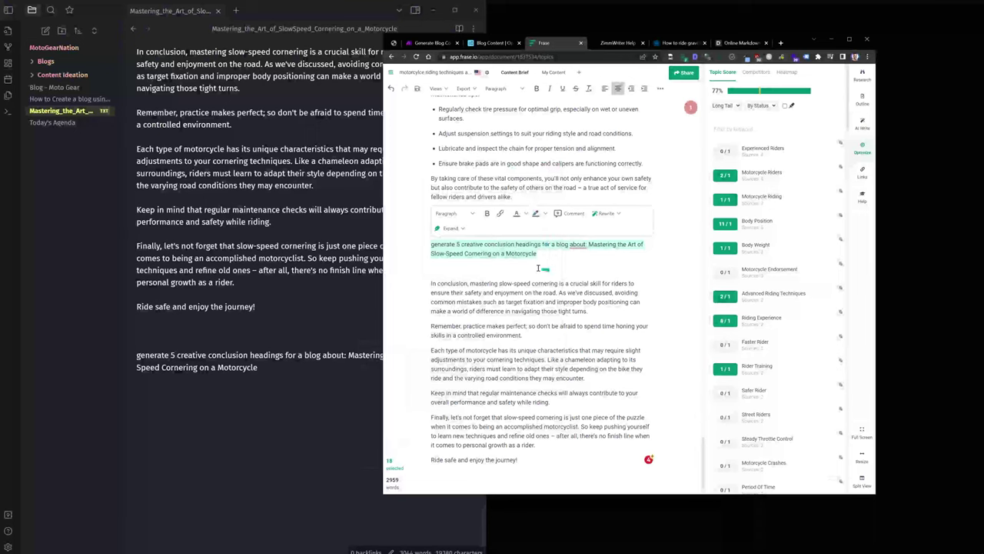
pyautogui.hotkey('ctrl', 'alt', 'm')
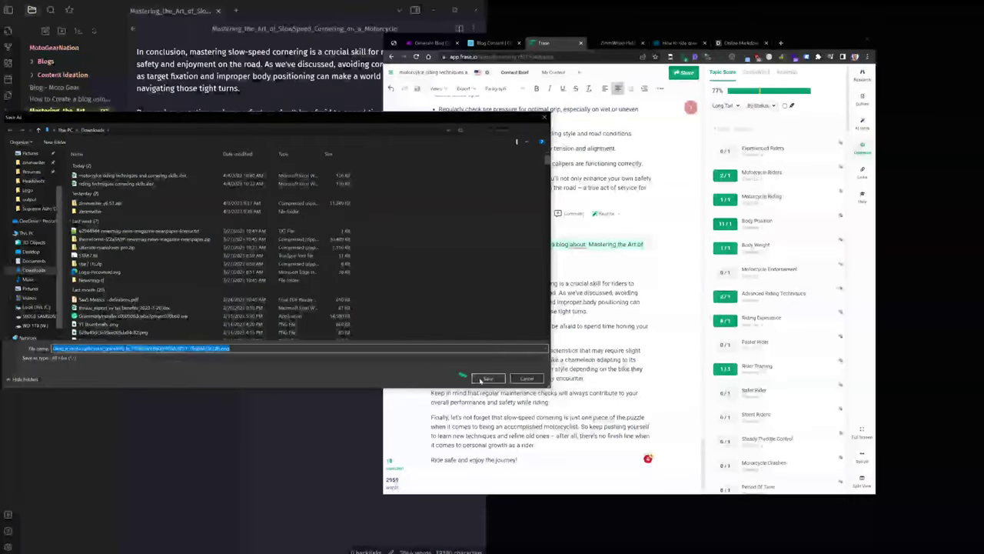
pyautogui.click(486, 379)
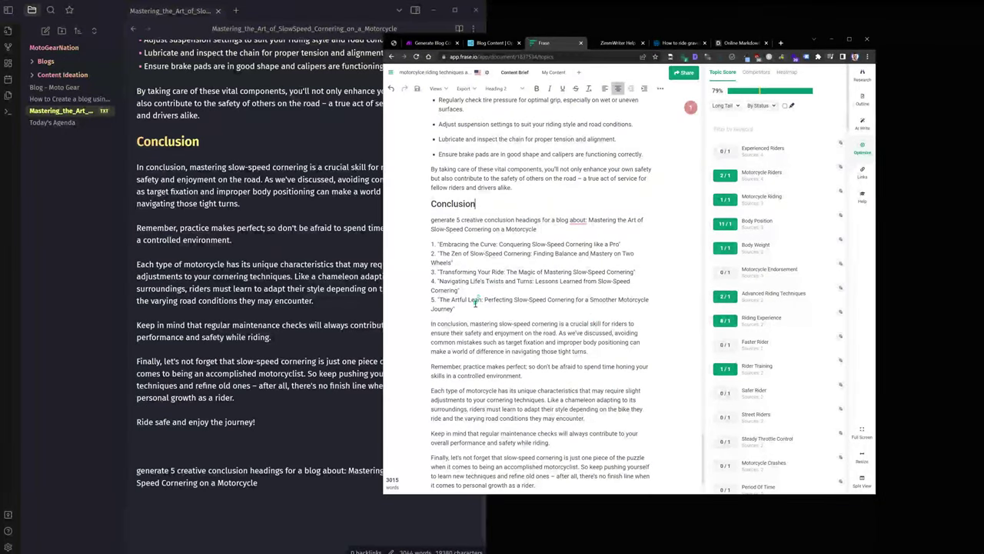
# Step: Replace the Conclusion heading with the suggestion "Embracing the Curve: Conquering Slow-Speed Cornering like a Pro"
pyautogui.moveTo(620, 244); pyautogui.dragTo(439, 246)
pyautogui.hotkey('ctrl', 'c')
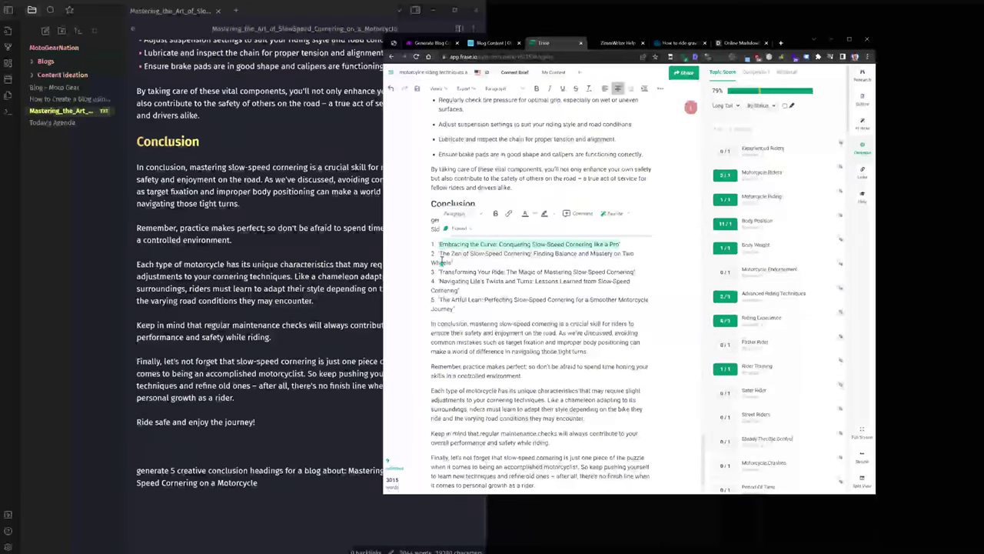
pyautogui.click(441, 203)
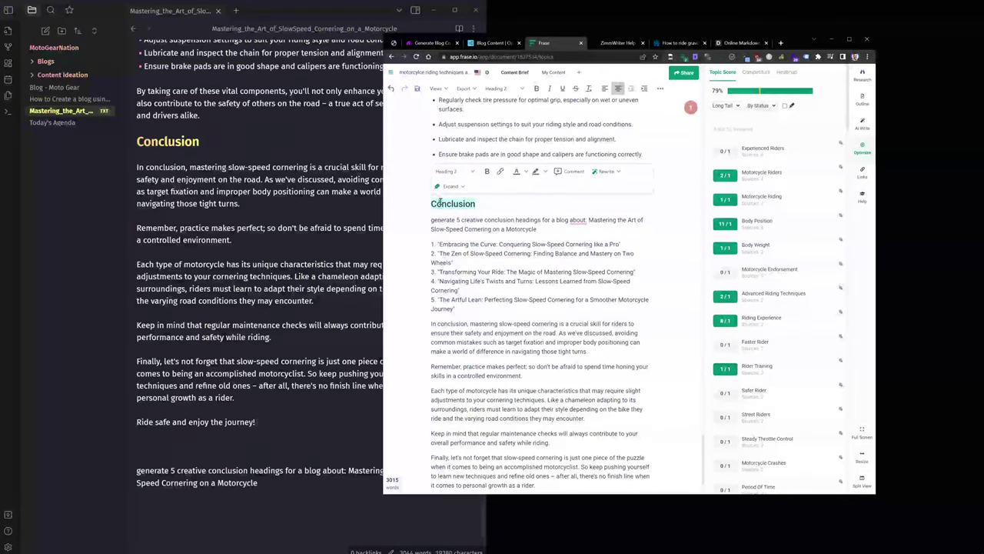
pyautogui.hotkey('ctrl', 'v')
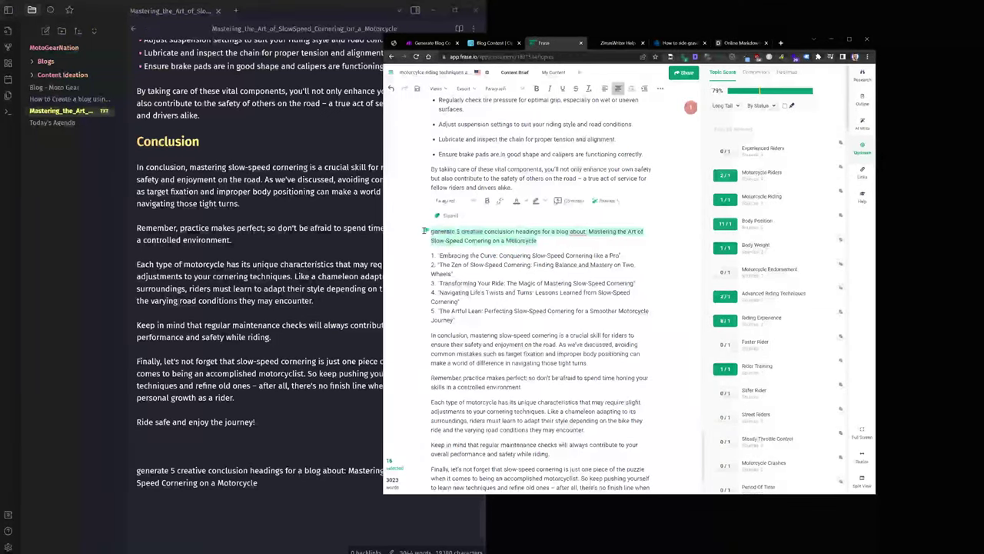
# Step: Delete the prompt and the list of suggested headings, and capitalize "Like" in the new concluding heading
pyautogui.moveTo(458, 319); pyautogui.dragTo(427, 234)
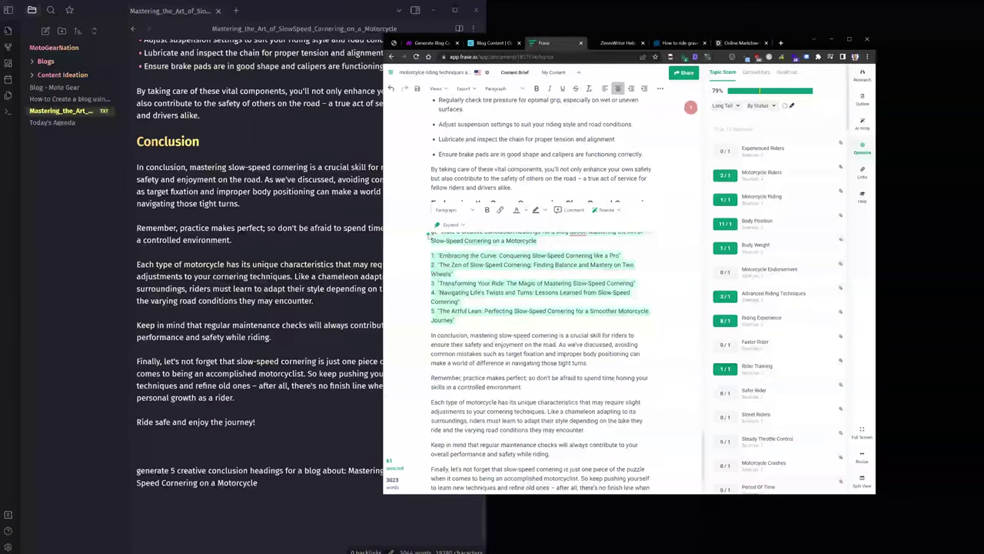
pyautogui.press('BackSpace')
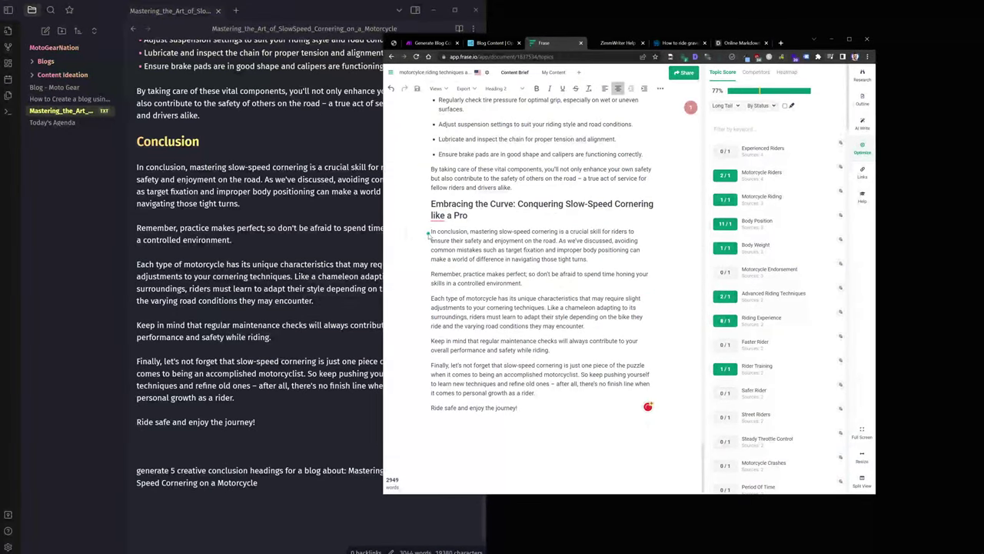
pyautogui.click(436, 238)
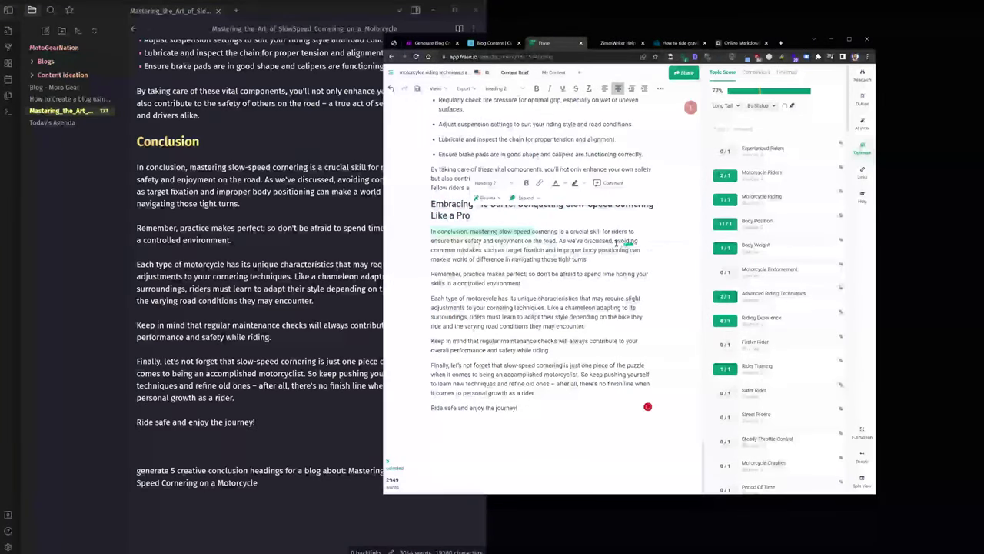
pyautogui.click(484, 235)
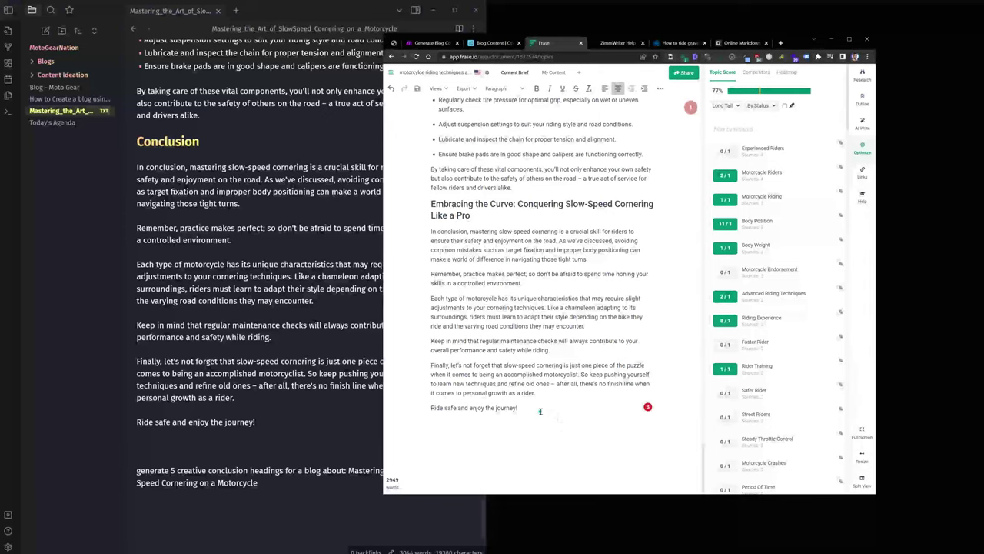
# Step: Copy the finished Frase article and paste it into the body of the WordPress post draft
pyautogui.scroll(20, 540, 411)
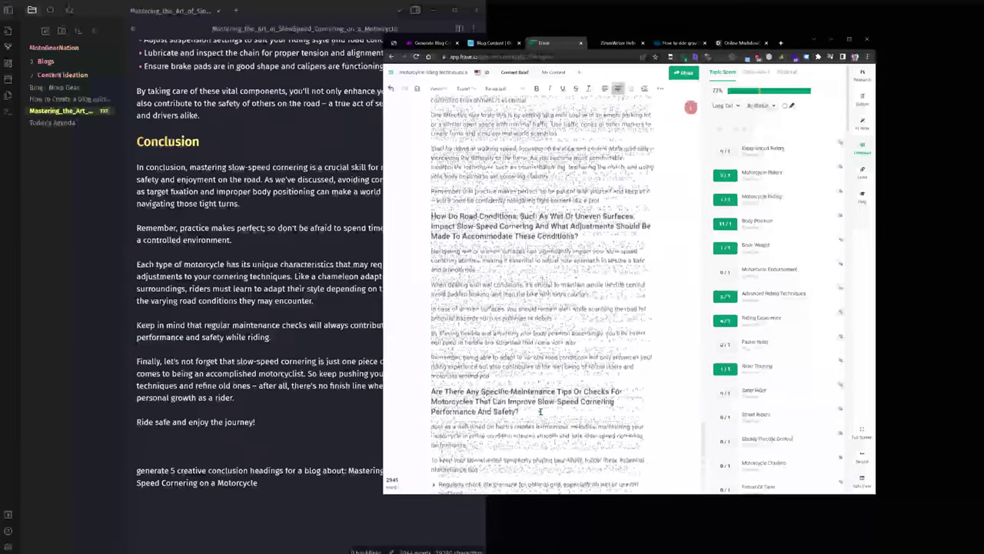
pyautogui.scroll(-8, 526, 264)
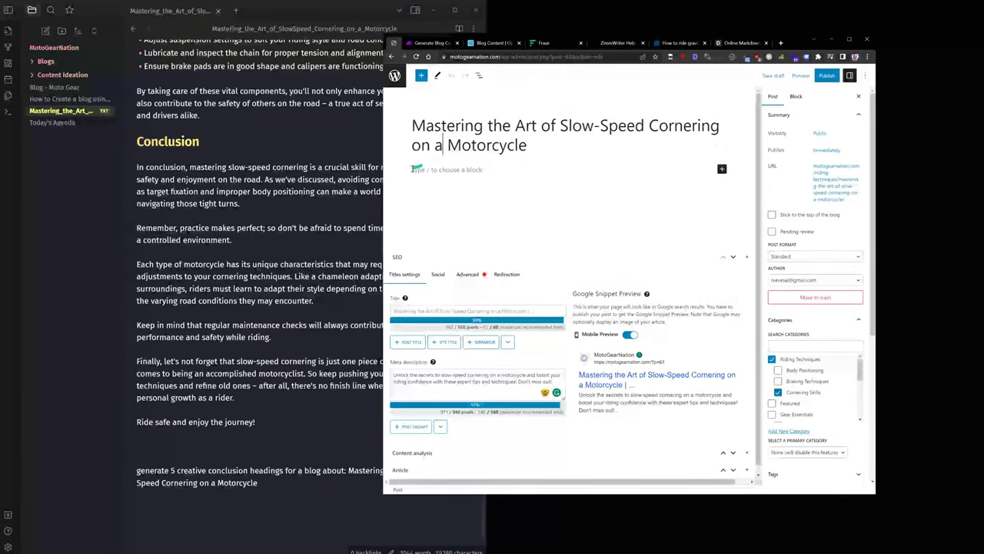
pyautogui.hotkey('ctrl', 'v')
pyautogui.scroll(15, 694, 219)
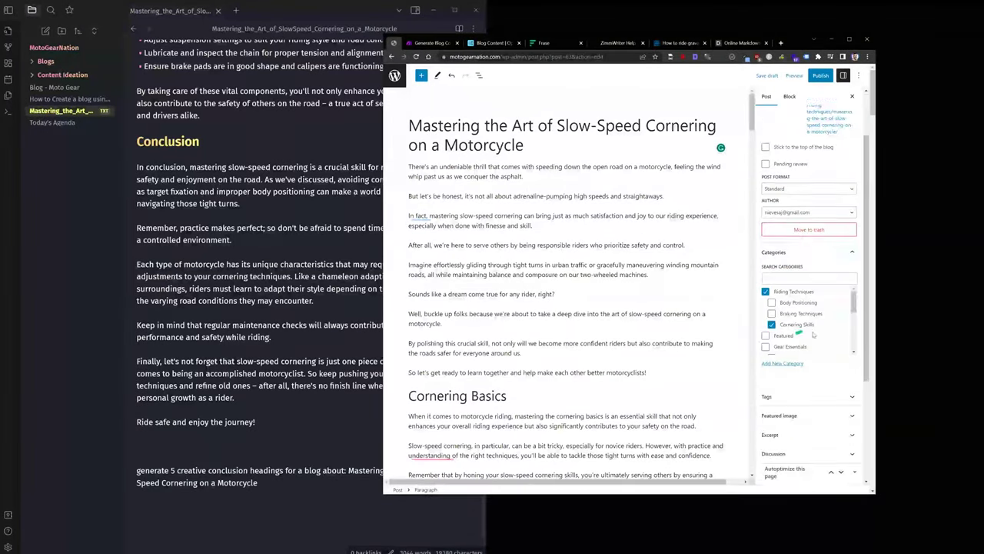
# Step: Upload the motorcycle rider image from the Downloads folder to the media library for the post's featured image
pyautogui.scroll(-3, 807, 323)
pyautogui.click(800, 234)
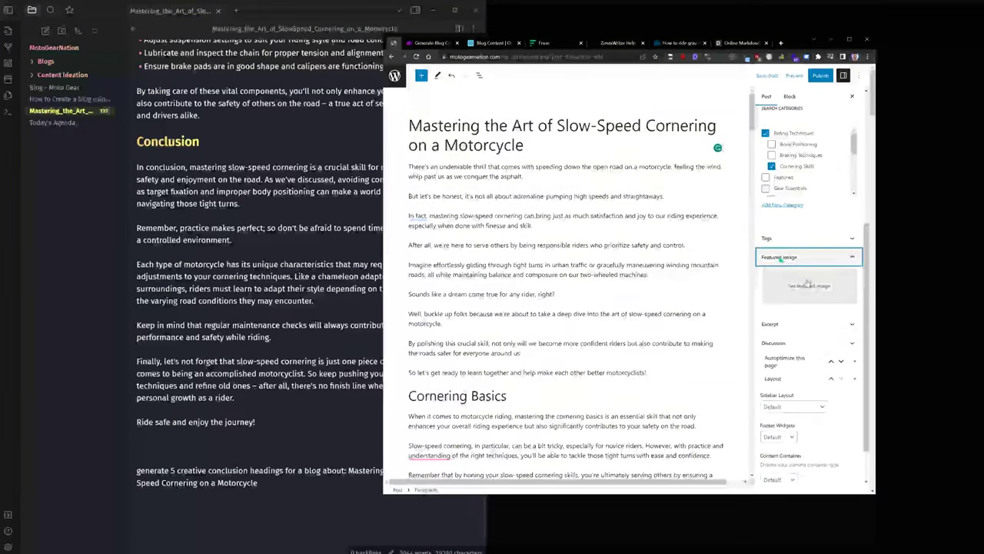
pyautogui.click(807, 284)
pyautogui.click(629, 254)
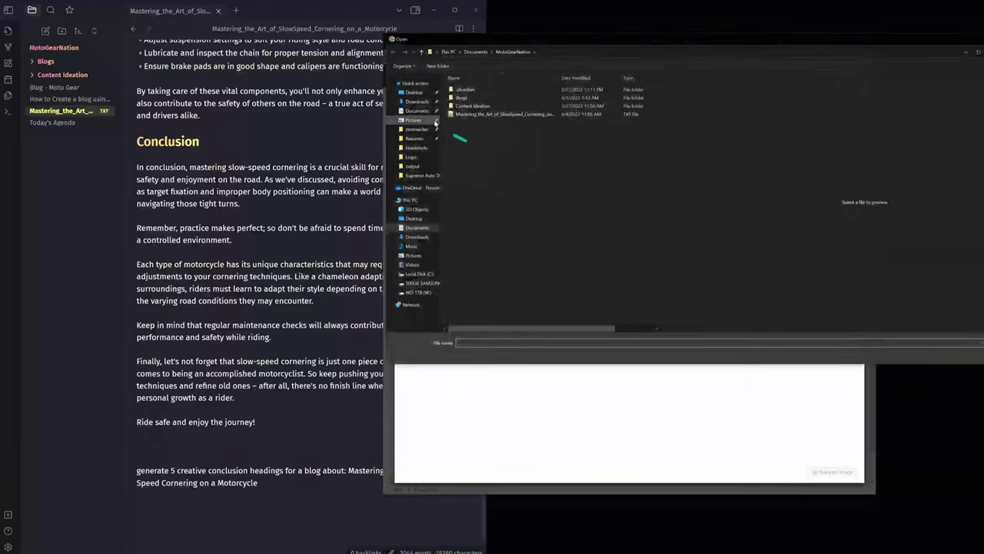
pyautogui.click(417, 237)
pyautogui.click(523, 104)
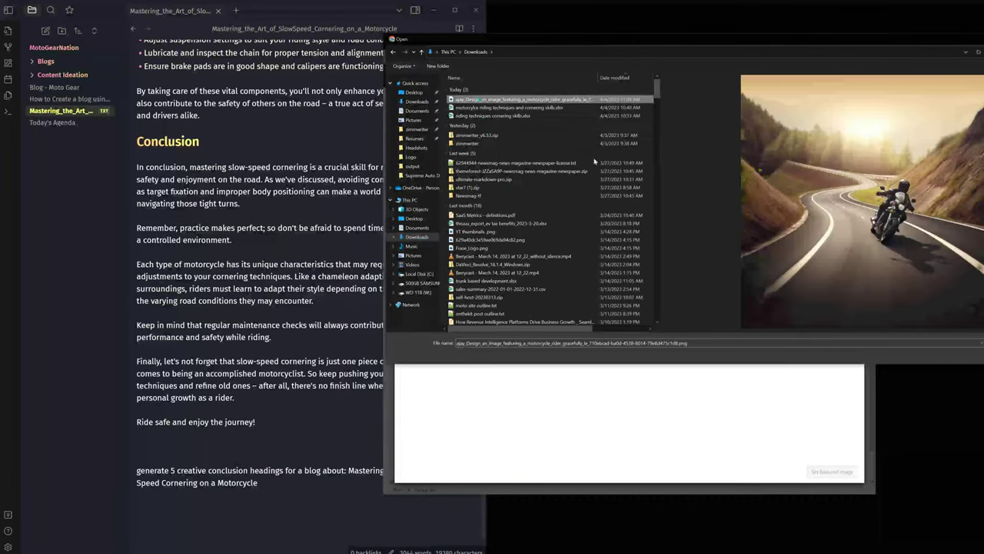
pyautogui.doubleClick(523, 103)
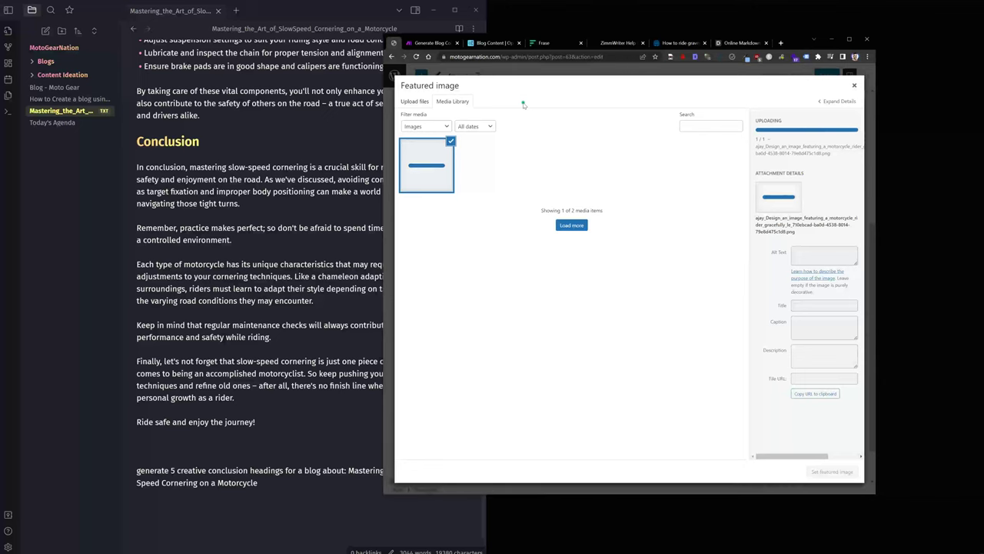
# Step: Replace the image's alt text and title with the article heading "# Mastering The Art Of Slow-Speed Cornering On A Motorcycle" and set it as featured image
pyautogui.click(822, 256)
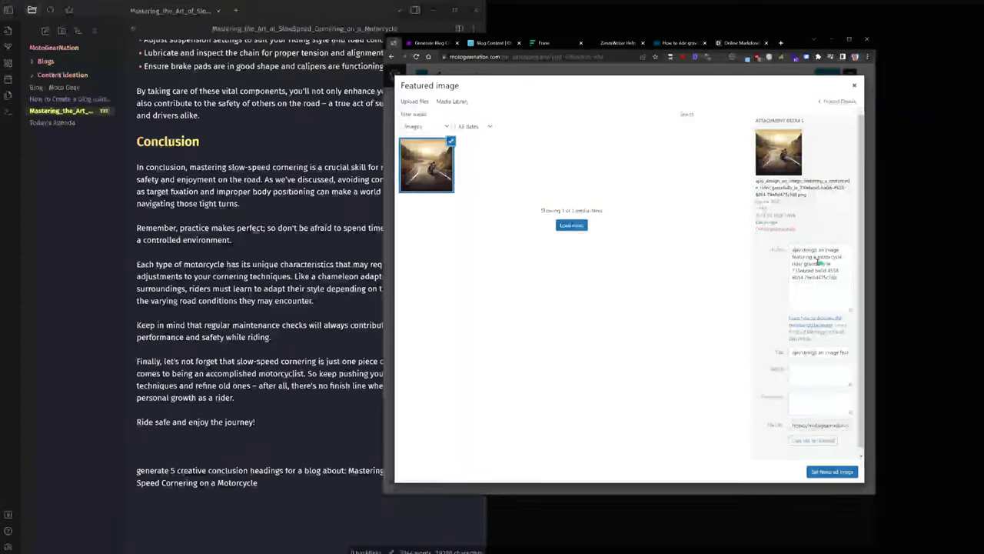
pyautogui.moveTo(837, 277); pyautogui.dragTo(752, 255)
pyautogui.press('BackSpace')
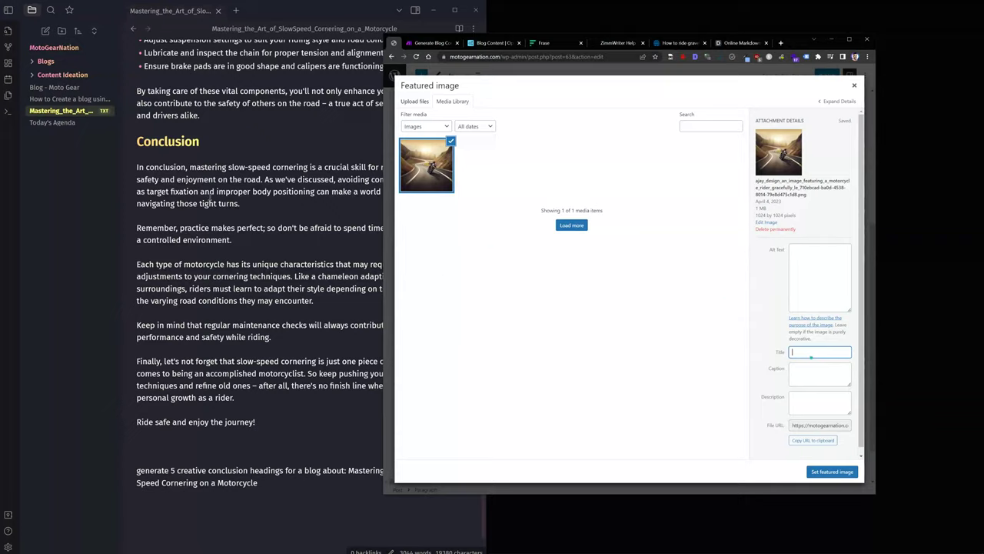
pyautogui.scroll(20, 262, 307)
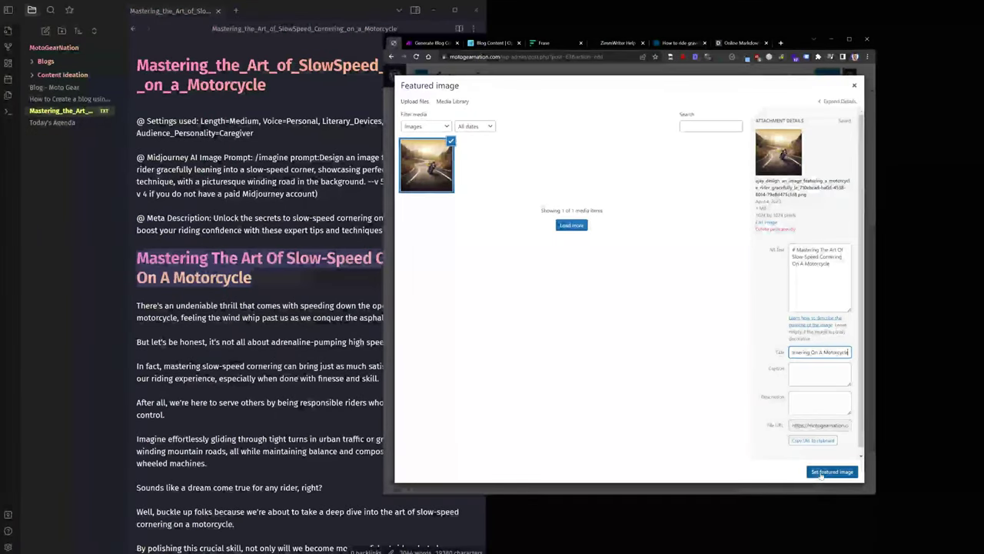
pyautogui.click(820, 470)
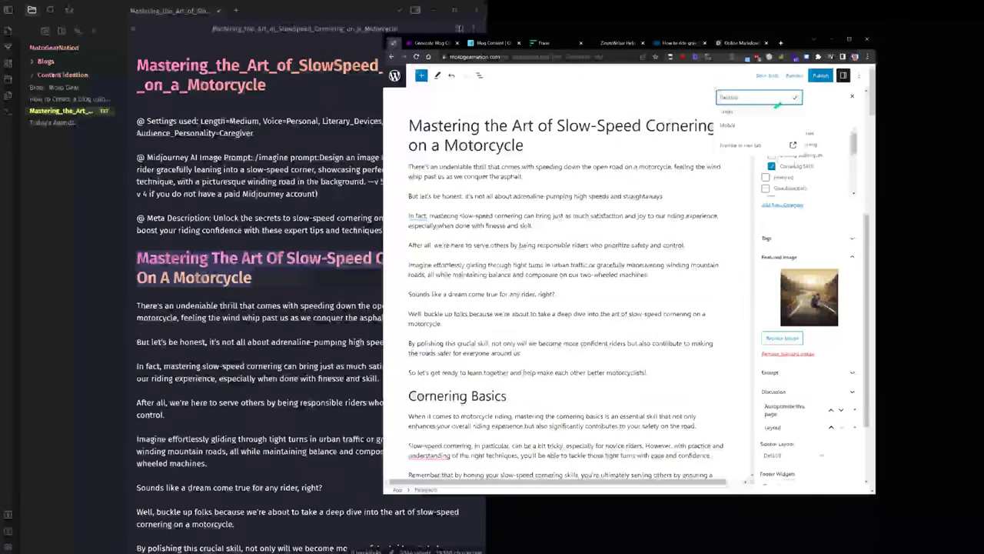
# Step: Preview the post in a new tab, review its featured image, title and article text, and return to the post editor
pyautogui.click(785, 147)
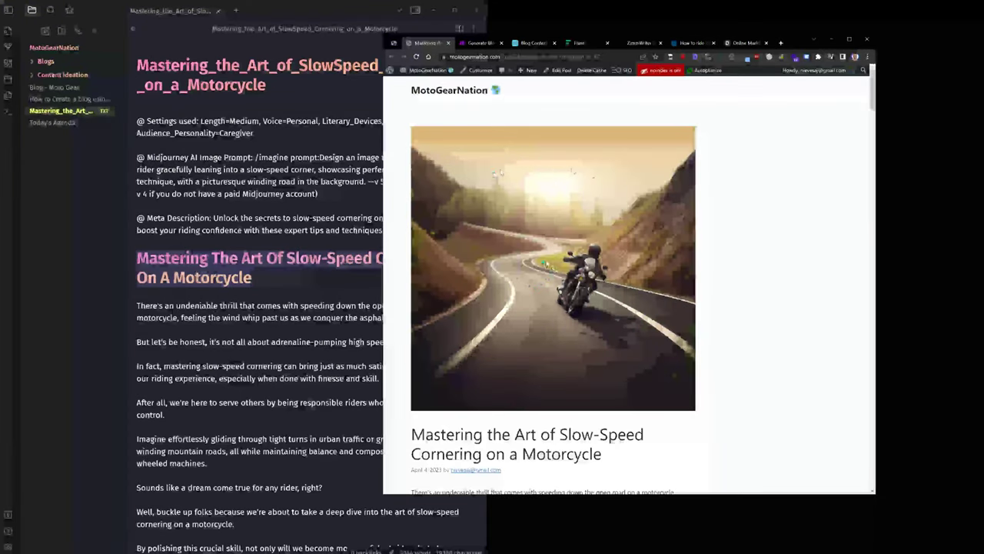
pyautogui.scroll(-4, 734, 266)
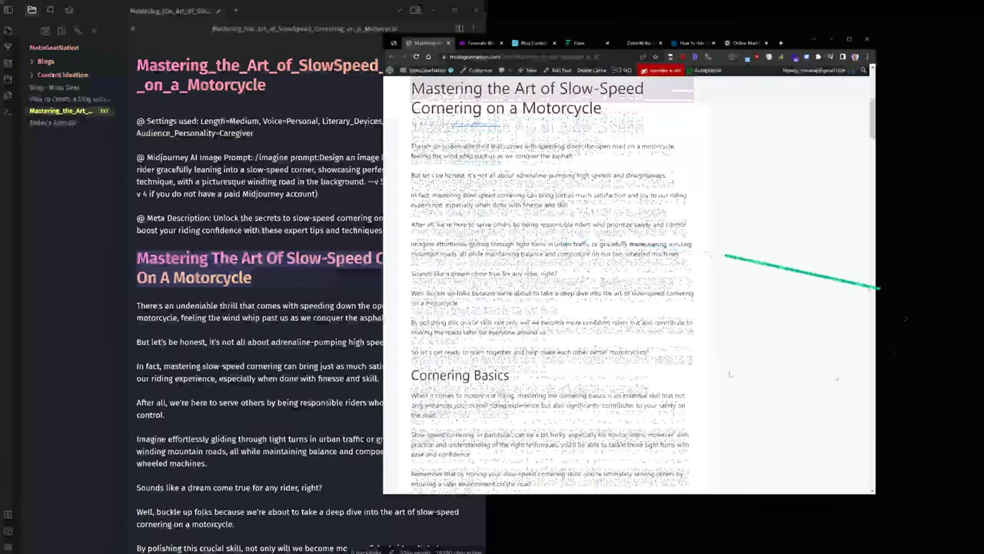
pyautogui.scroll(2, 734, 266)
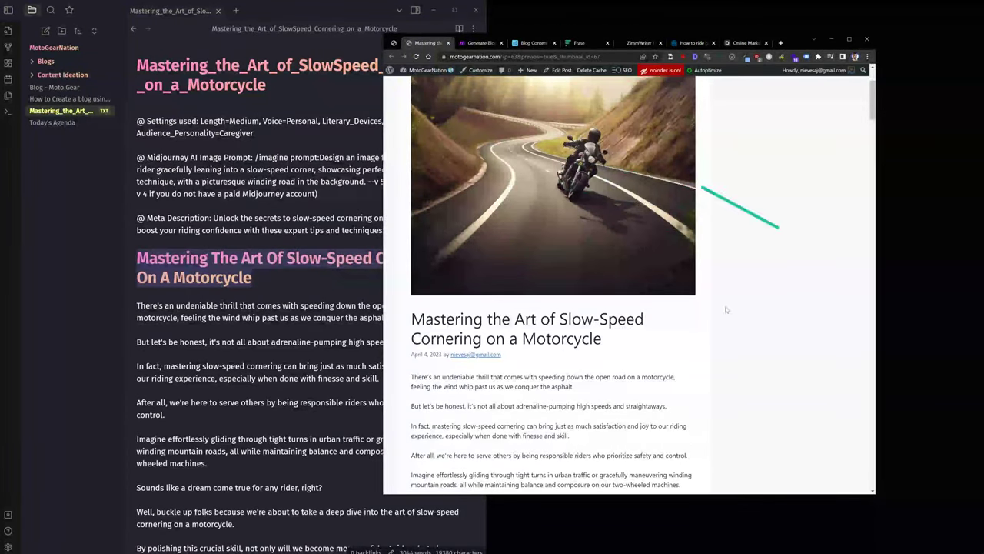
pyautogui.scroll(2, 692, 308)
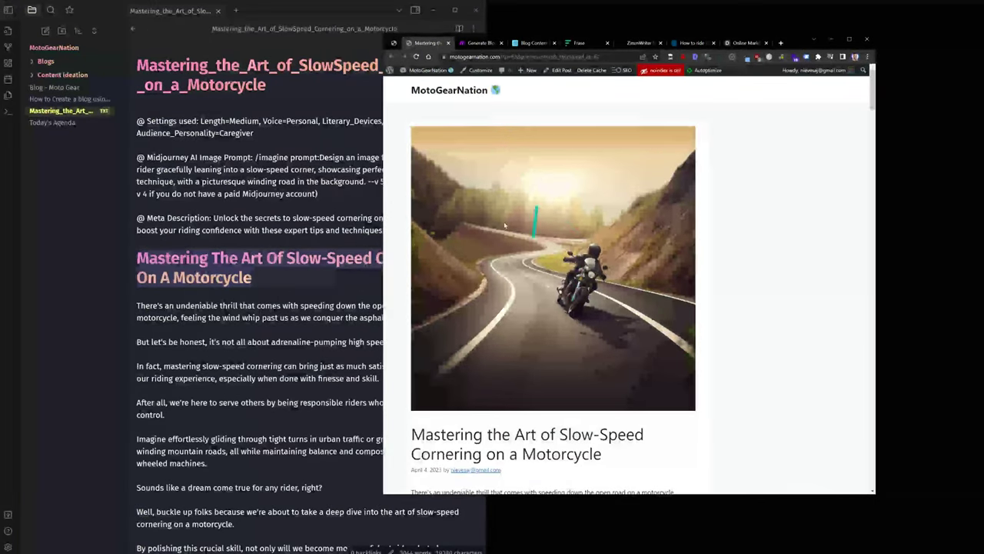
pyautogui.moveTo(525, 217); pyautogui.dragTo(444, 267)
pyautogui.scroll(-5, 626, 261)
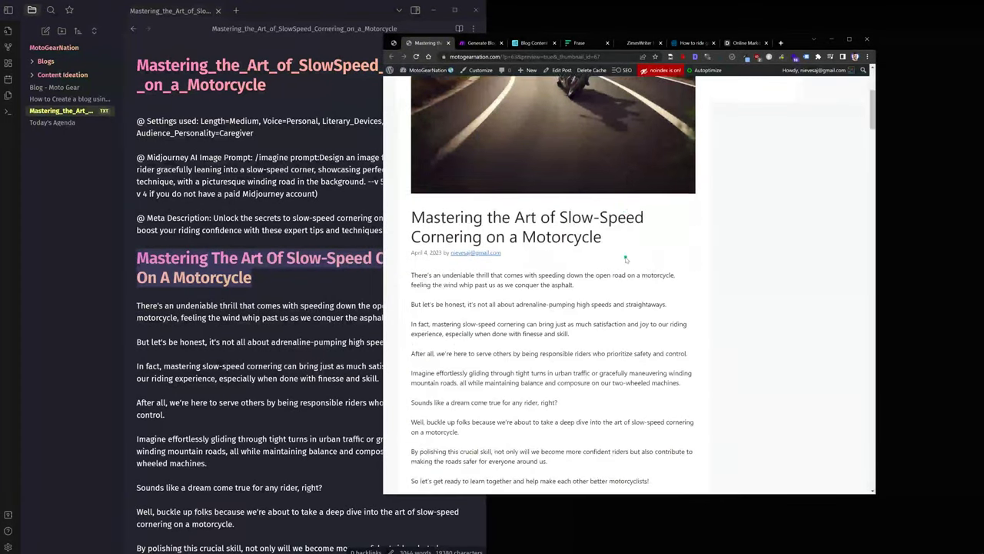
pyautogui.scroll(5, 562, 347)
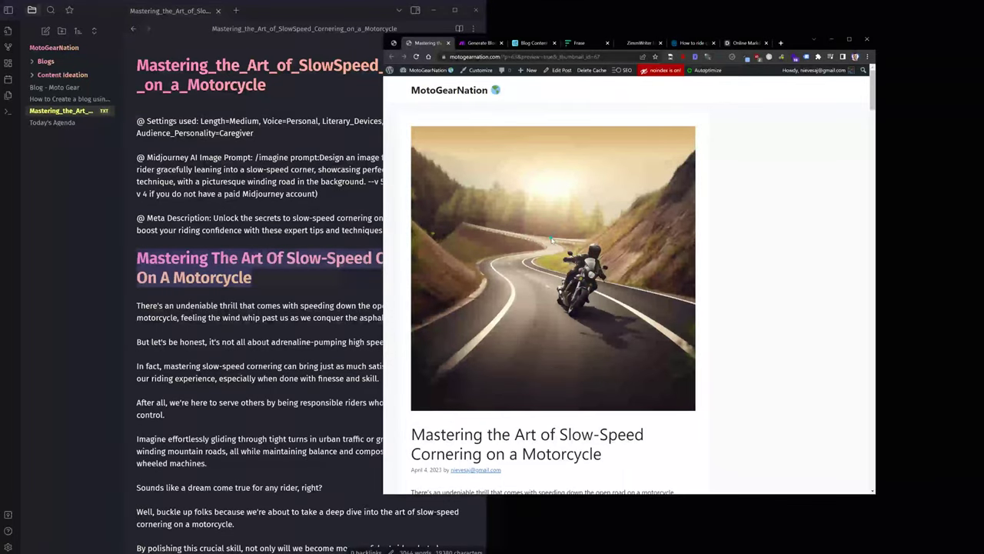
pyautogui.scroll(-15, 552, 241)
pyautogui.click(393, 44)
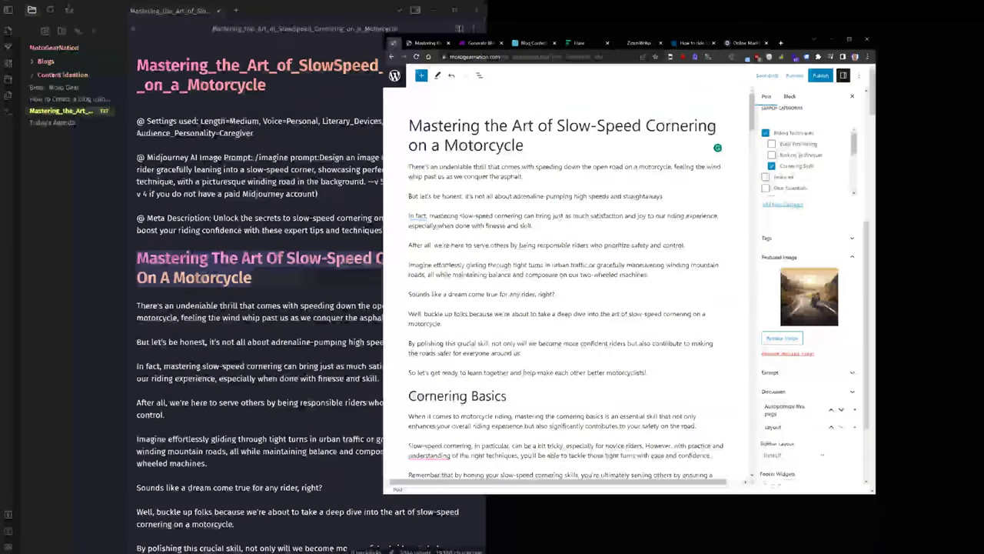
pyautogui.moveTo(609, 338)
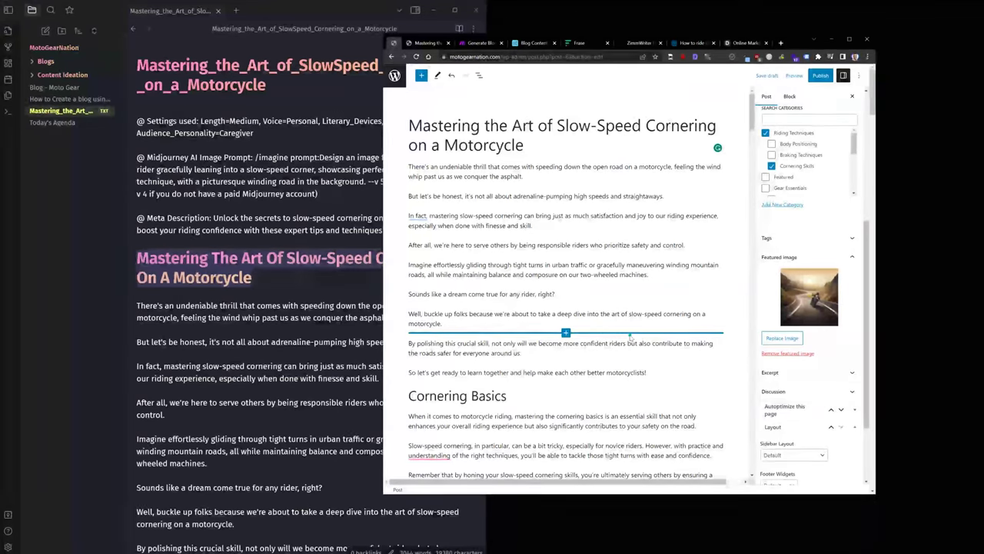